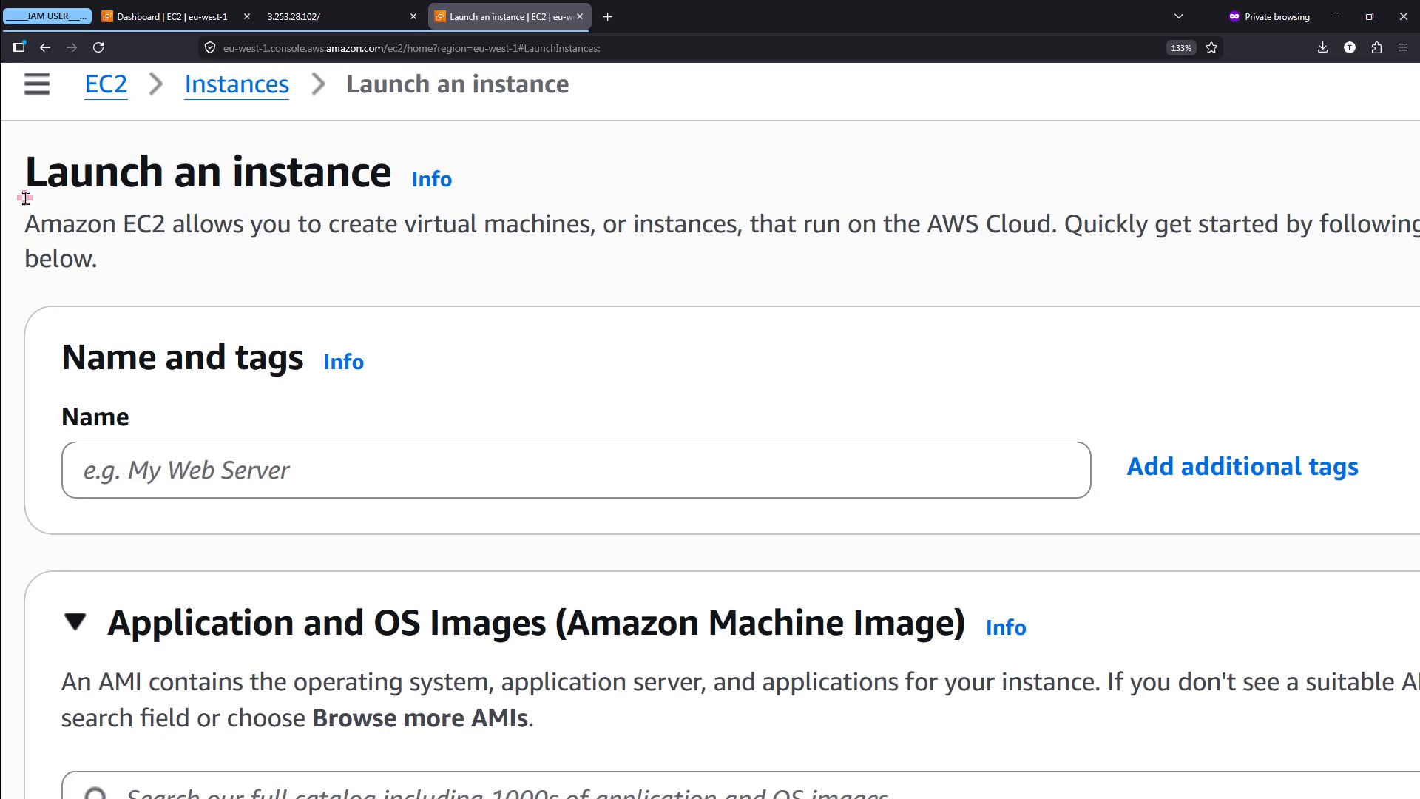
# - Review the name, machine image, architecture and instance type settings of the new EC2 instance
pyautogui.scroll(-3, 189, 434)
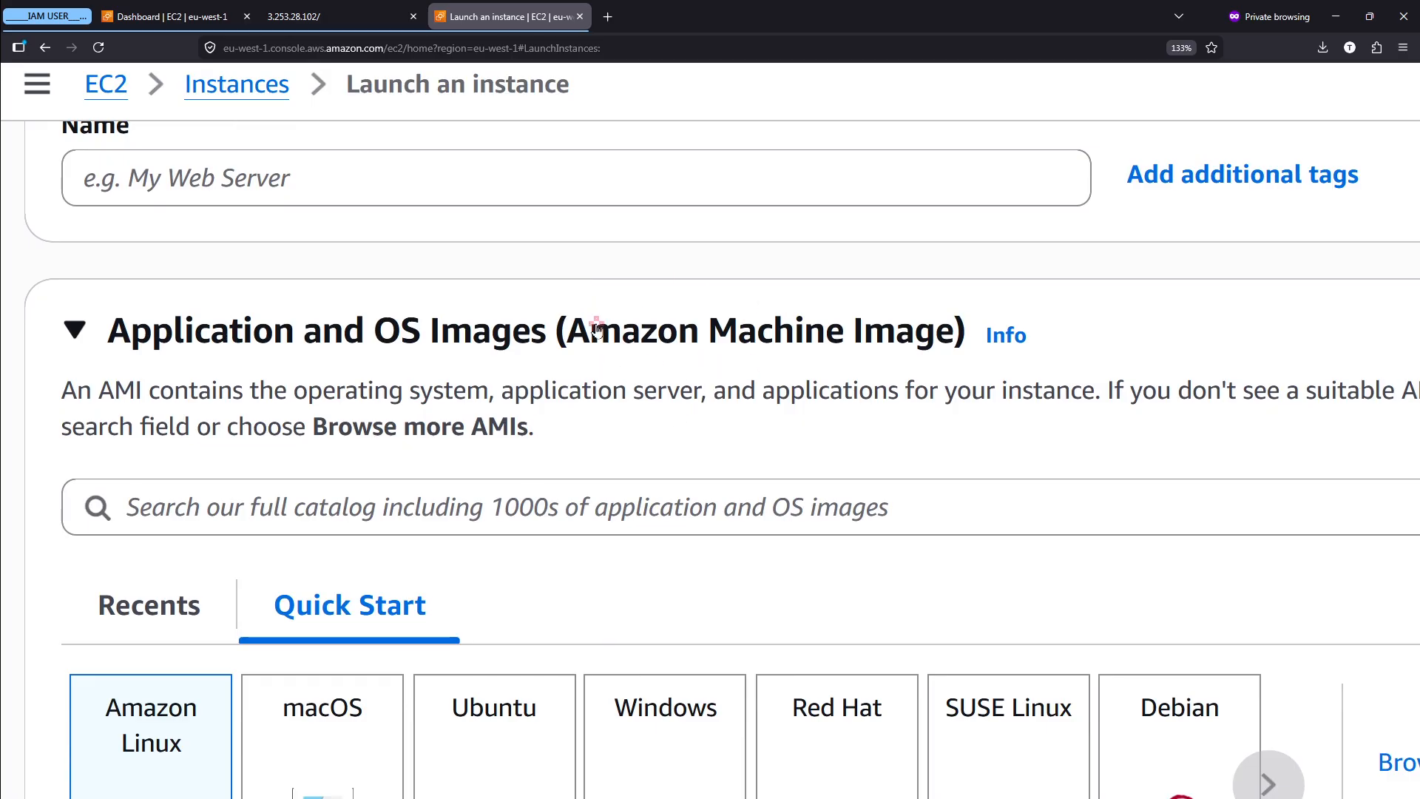
pyautogui.scroll(-3, 719, 403)
pyautogui.scroll(-4, 718, 405)
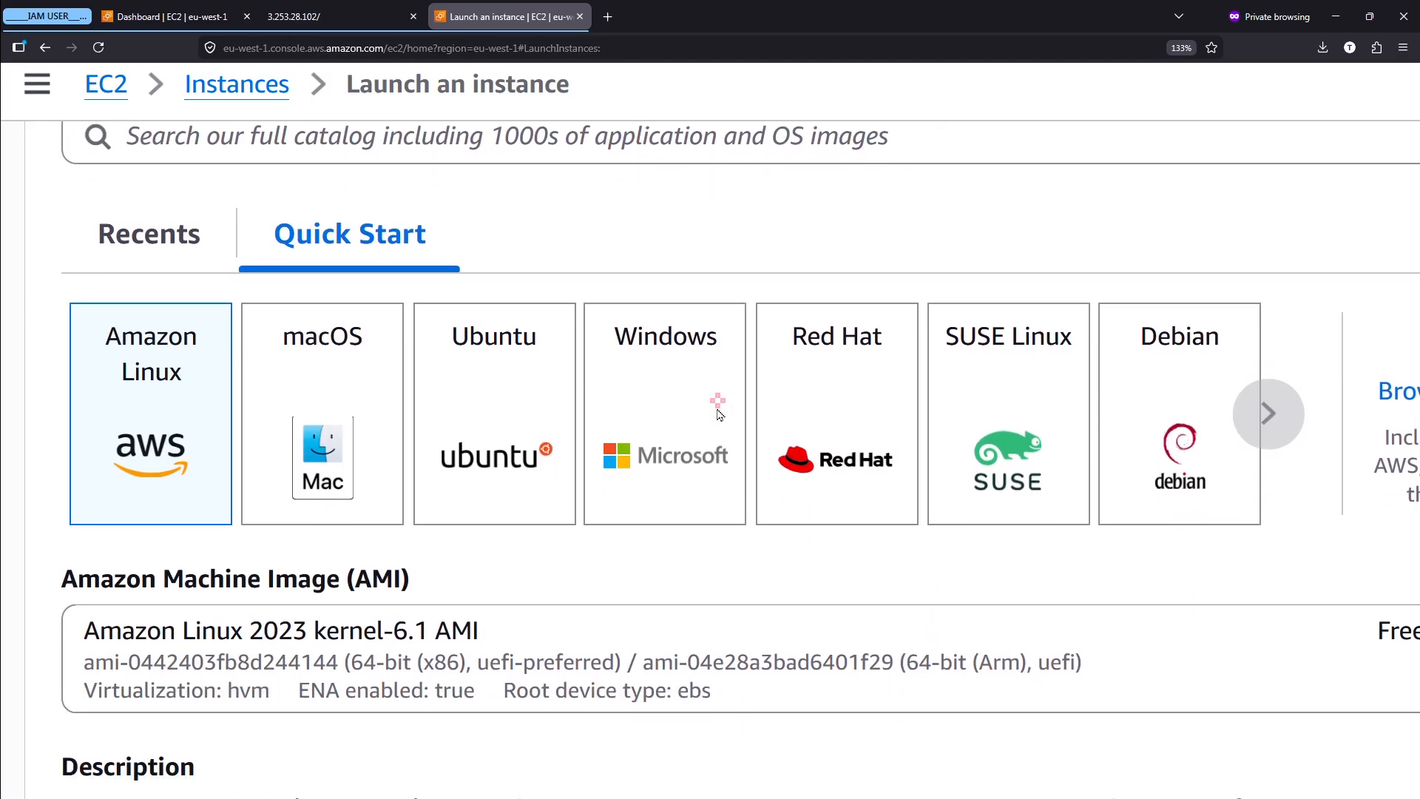
pyautogui.scroll(-2, 556, 452)
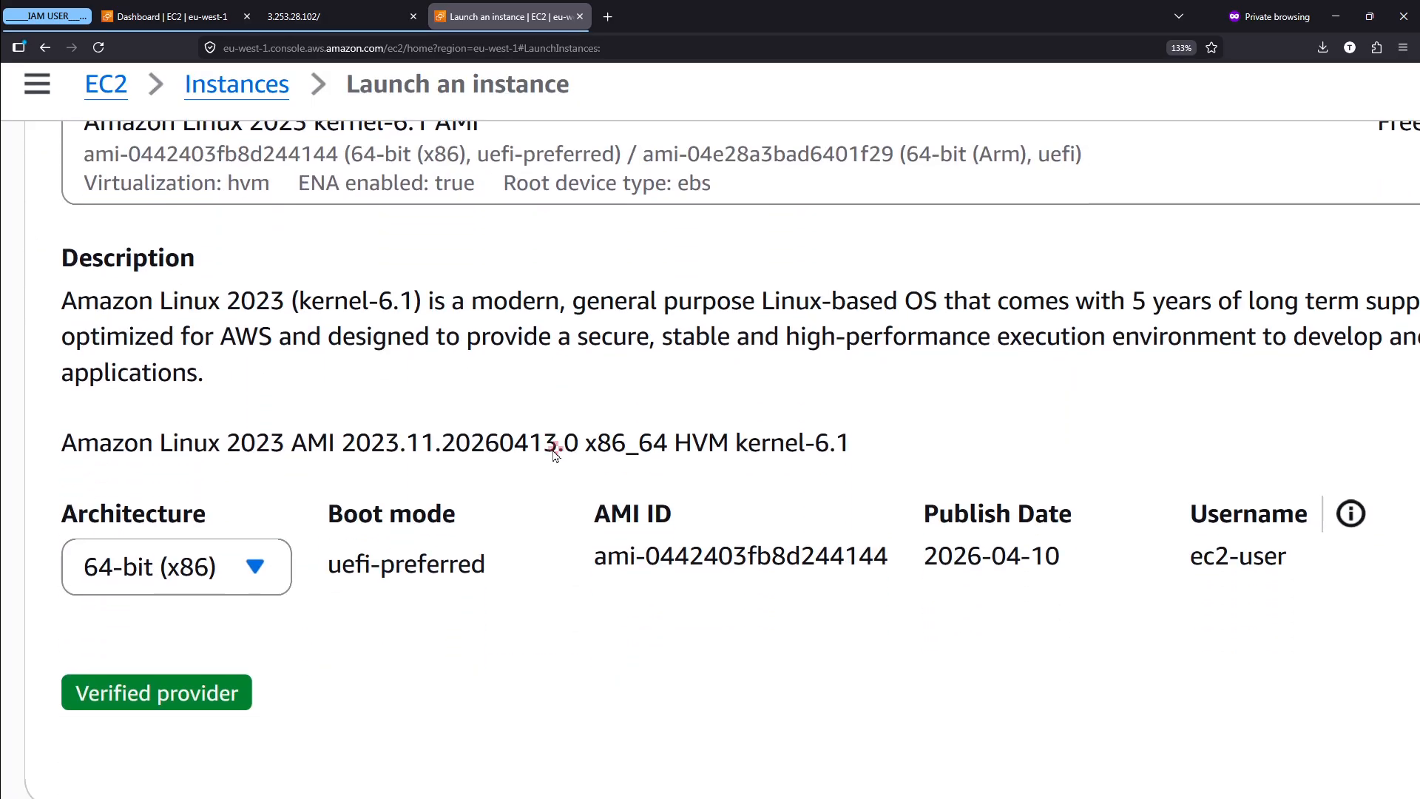
pyautogui.scroll(2, 557, 452)
pyautogui.scroll(-5, 556, 453)
pyautogui.scroll(-4, 556, 453)
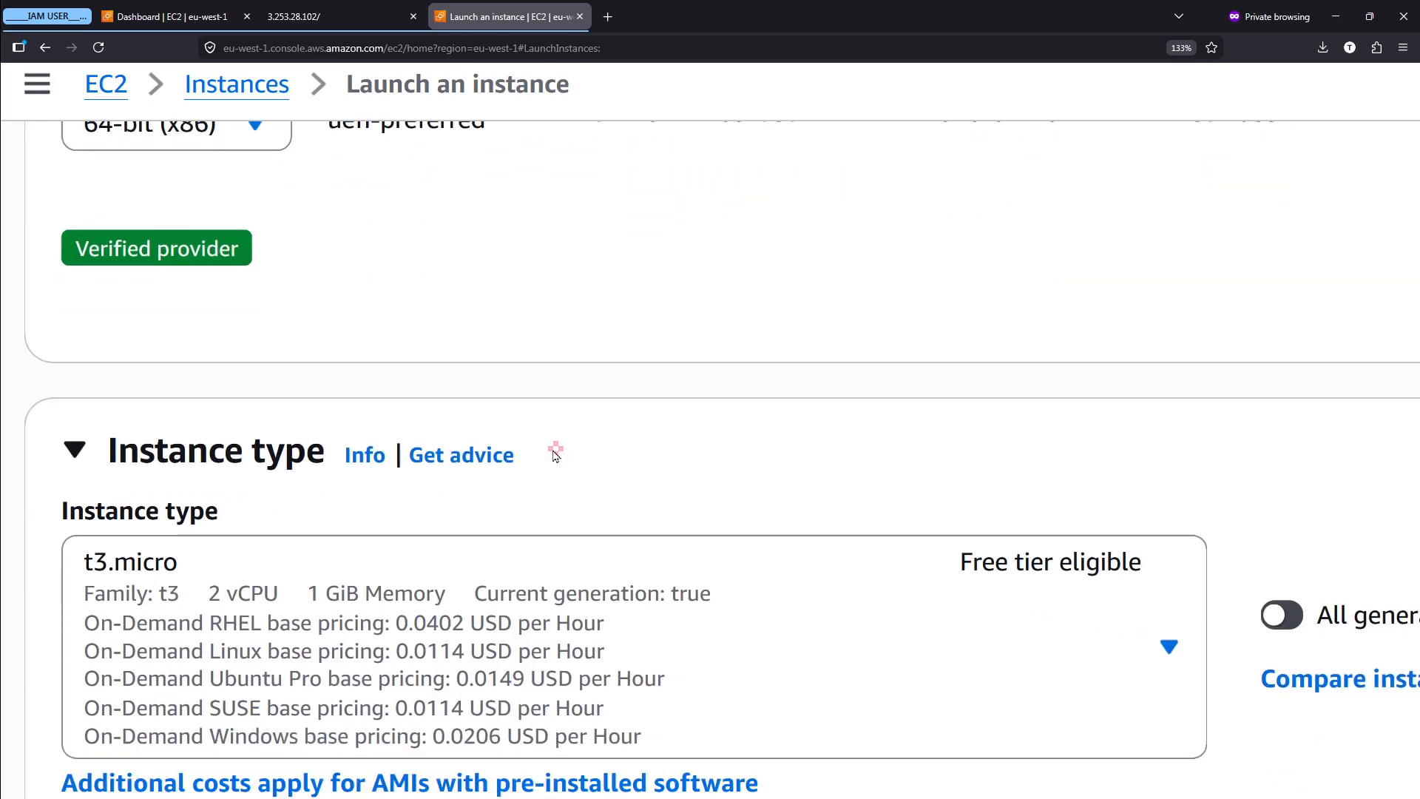
pyautogui.scroll(-3, 520, 517)
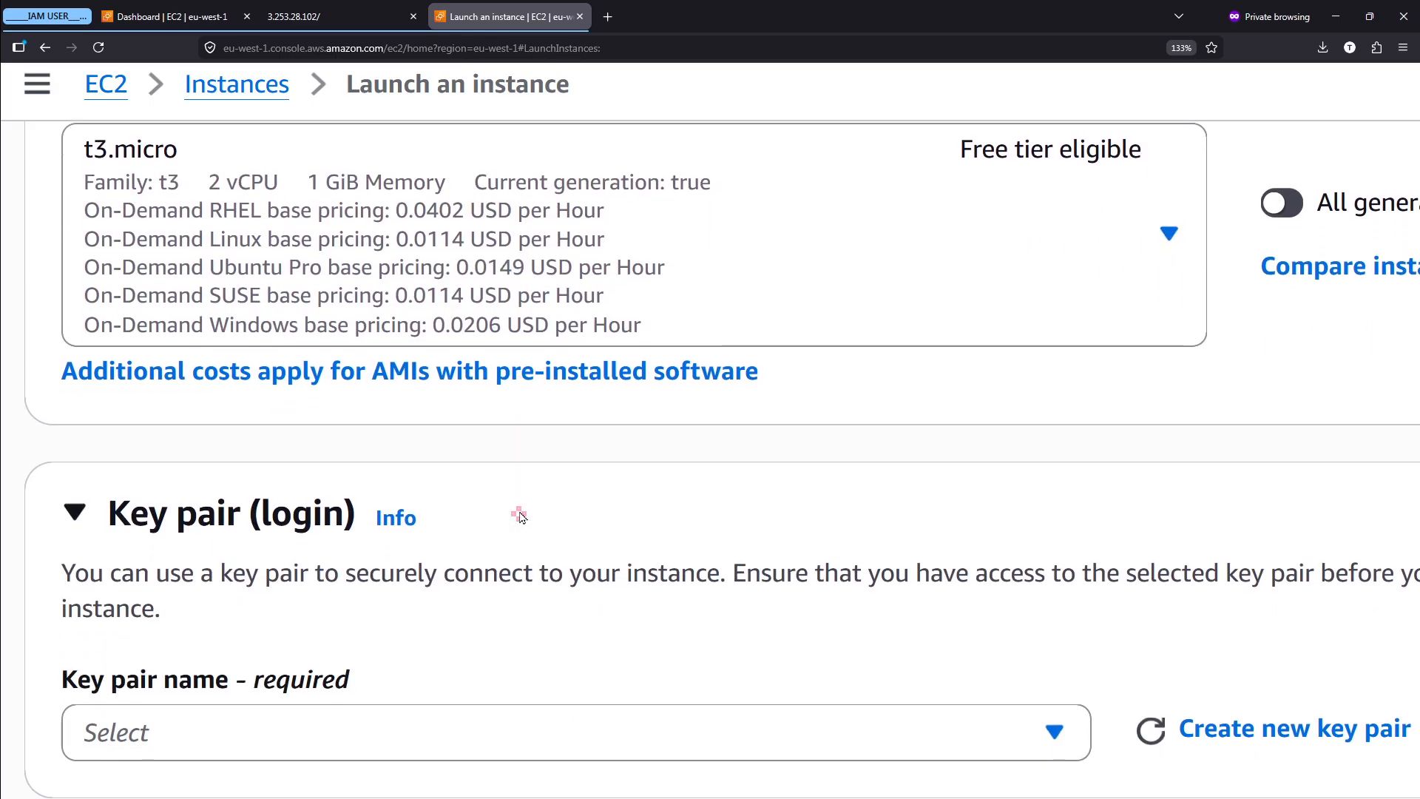
# - Review the key pair and network settings down to the firewall's security group rules
pyautogui.scroll(-1, 520, 514)
pyautogui.scroll(-1, 519, 513)
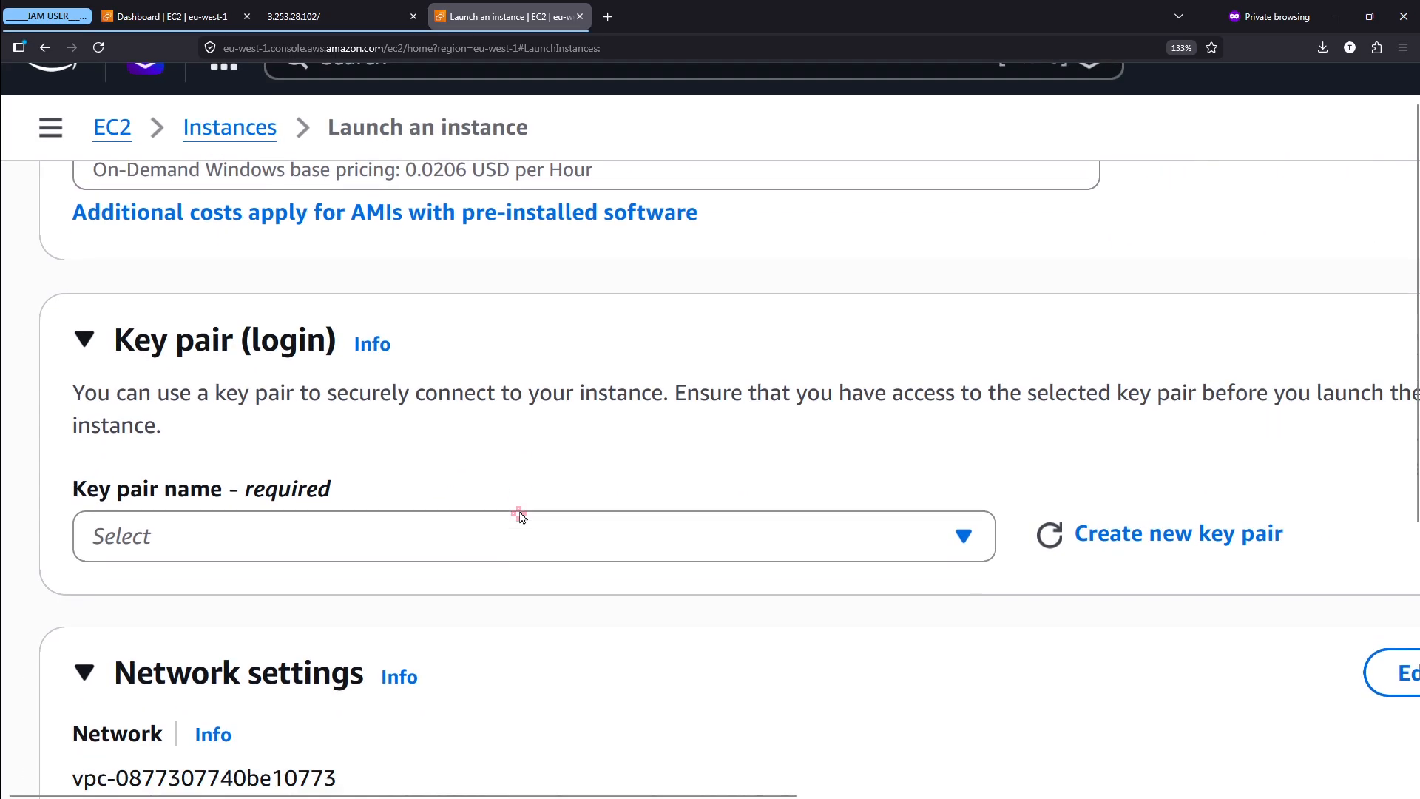
pyautogui.scroll(-2, 348, 430)
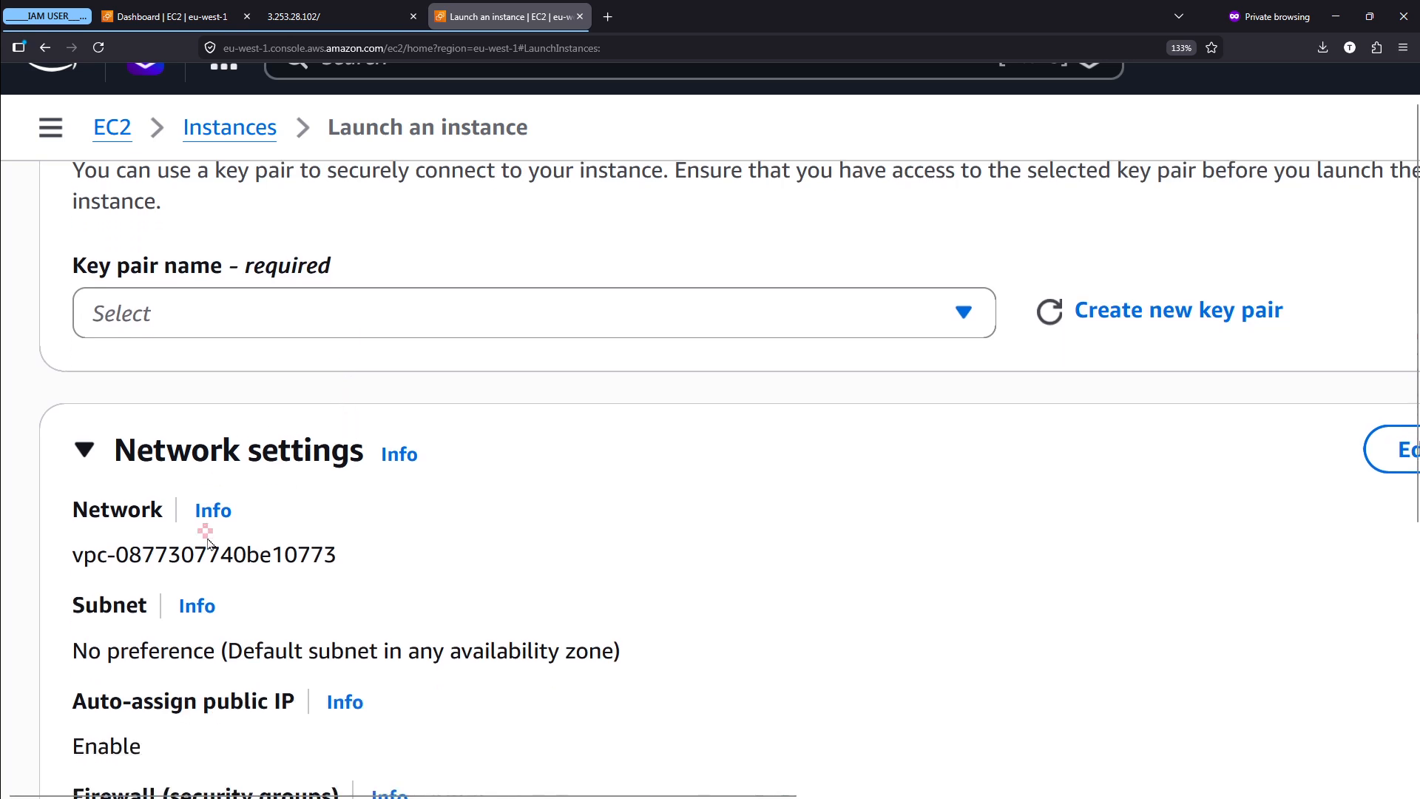
pyautogui.scroll(-1, 222, 481)
pyautogui.scroll(-4, 239, 488)
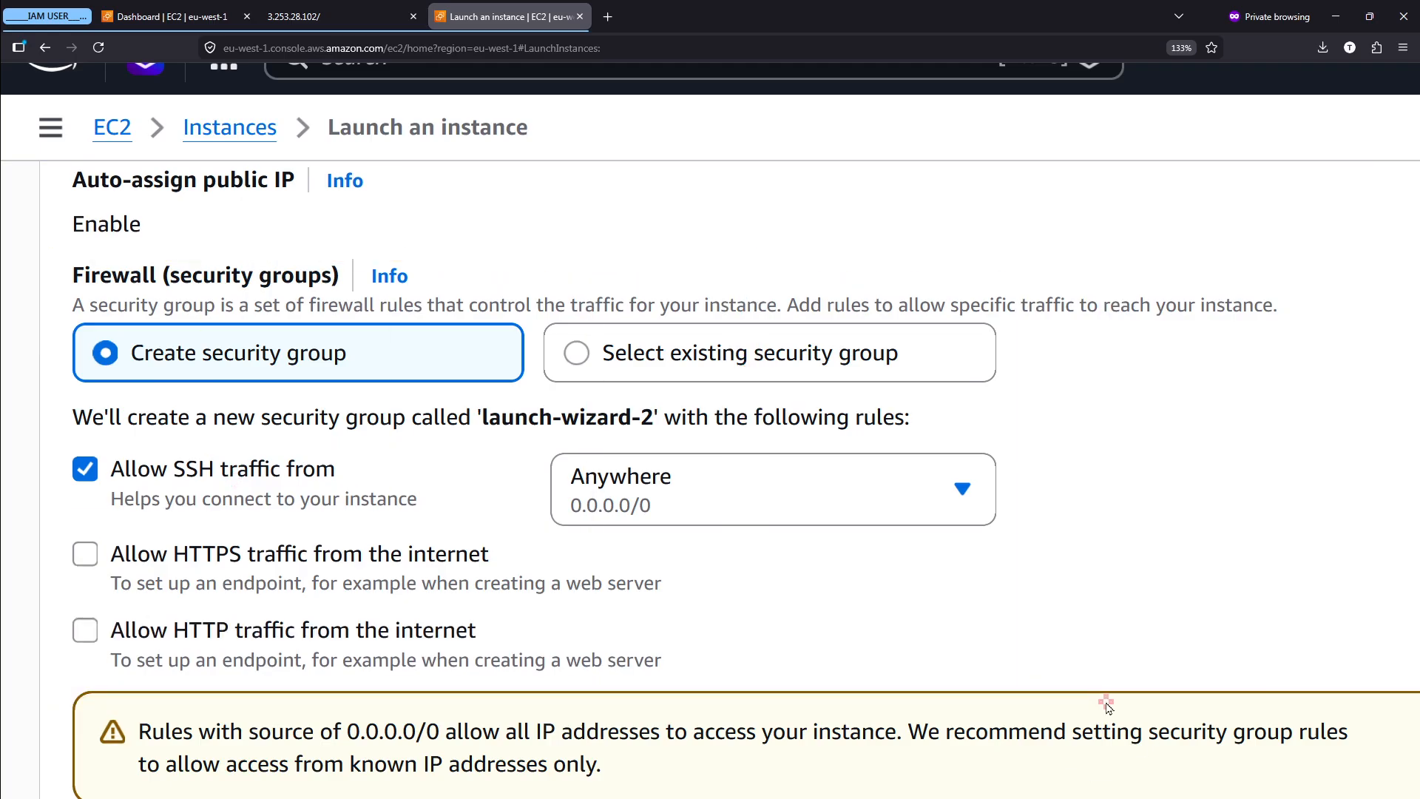
pyautogui.scroll(-1, 548, 303)
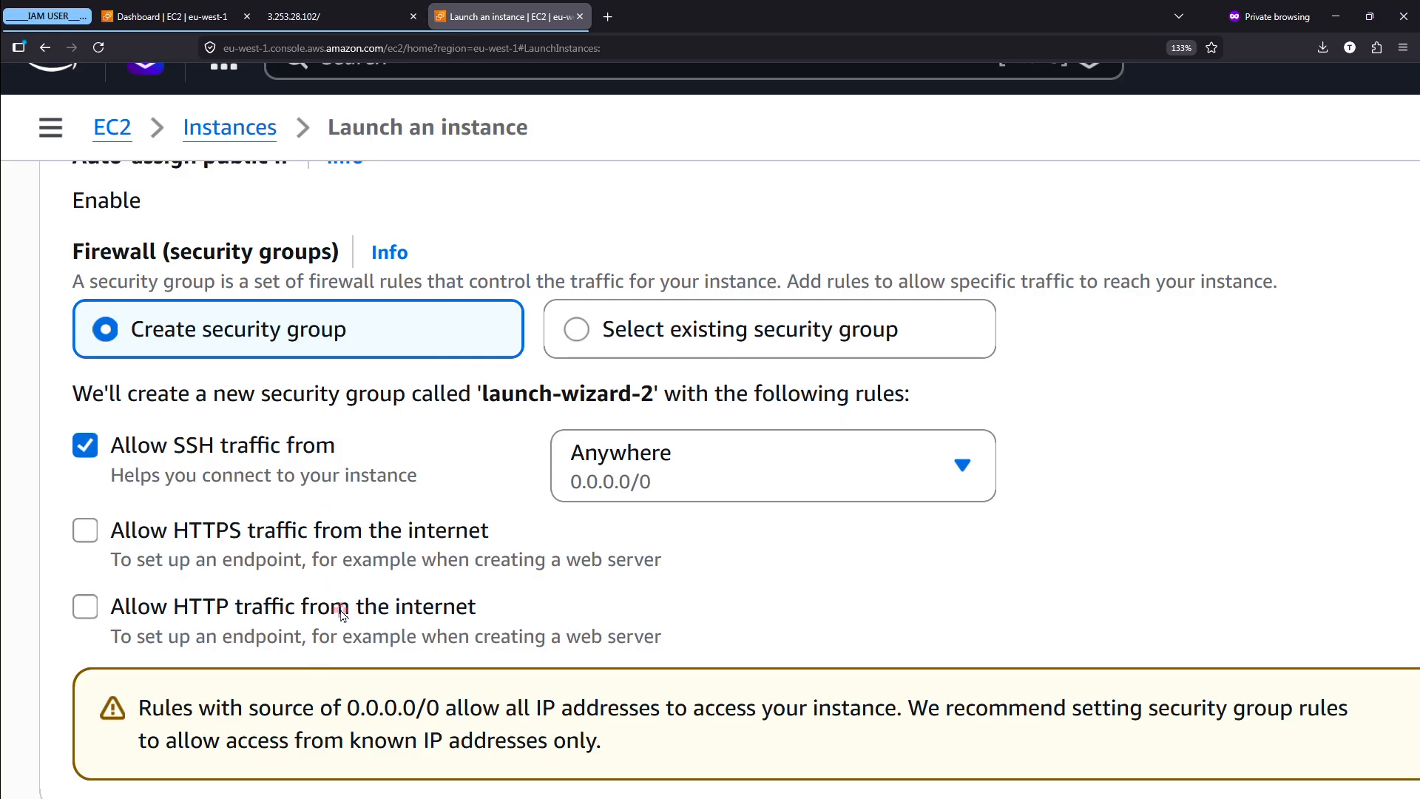
# - Try allowing HTTP traffic from the internet in the new security group's rules
pyautogui.click(140, 606)
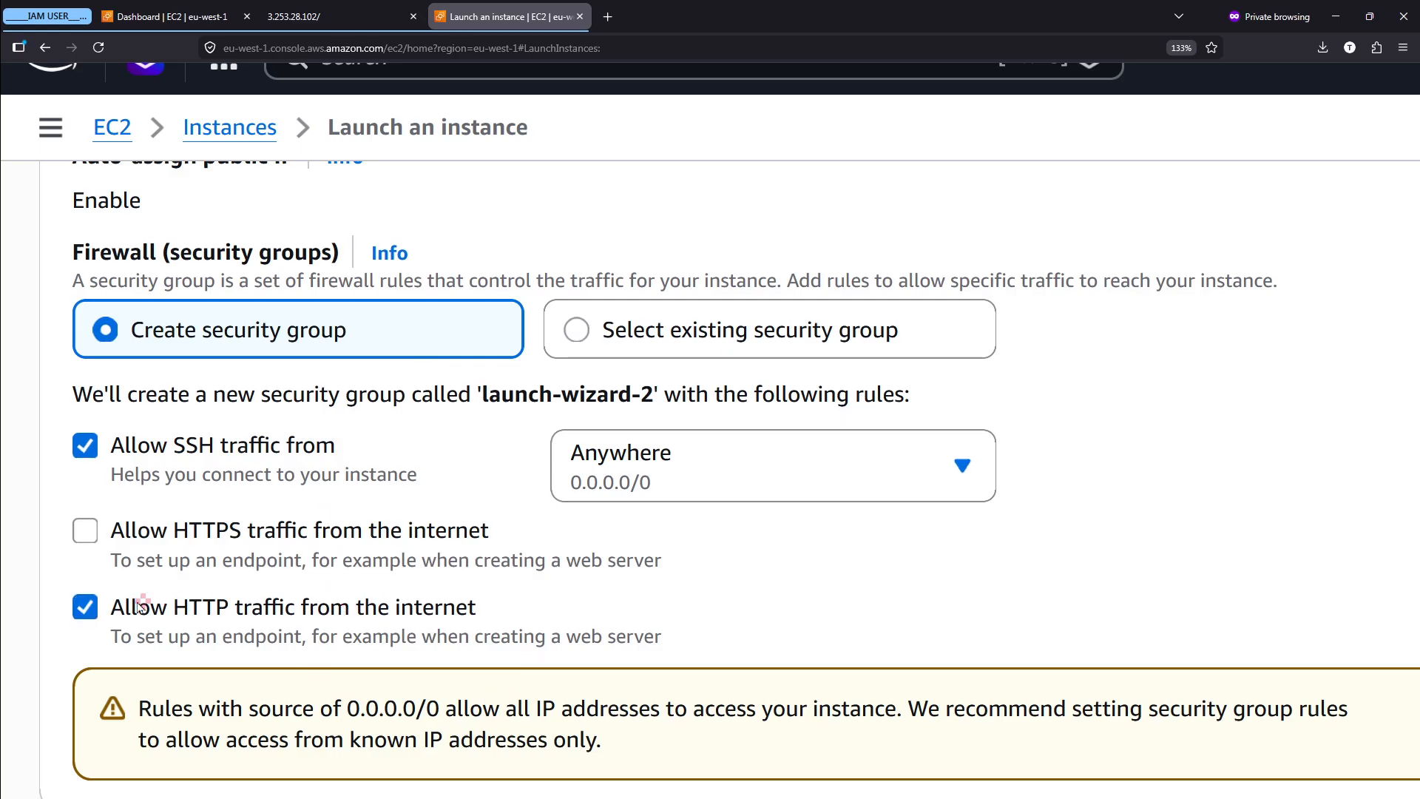
pyautogui.scroll(-3, 515, 585)
pyautogui.click(516, 585)
pyautogui.scroll(-1, 517, 586)
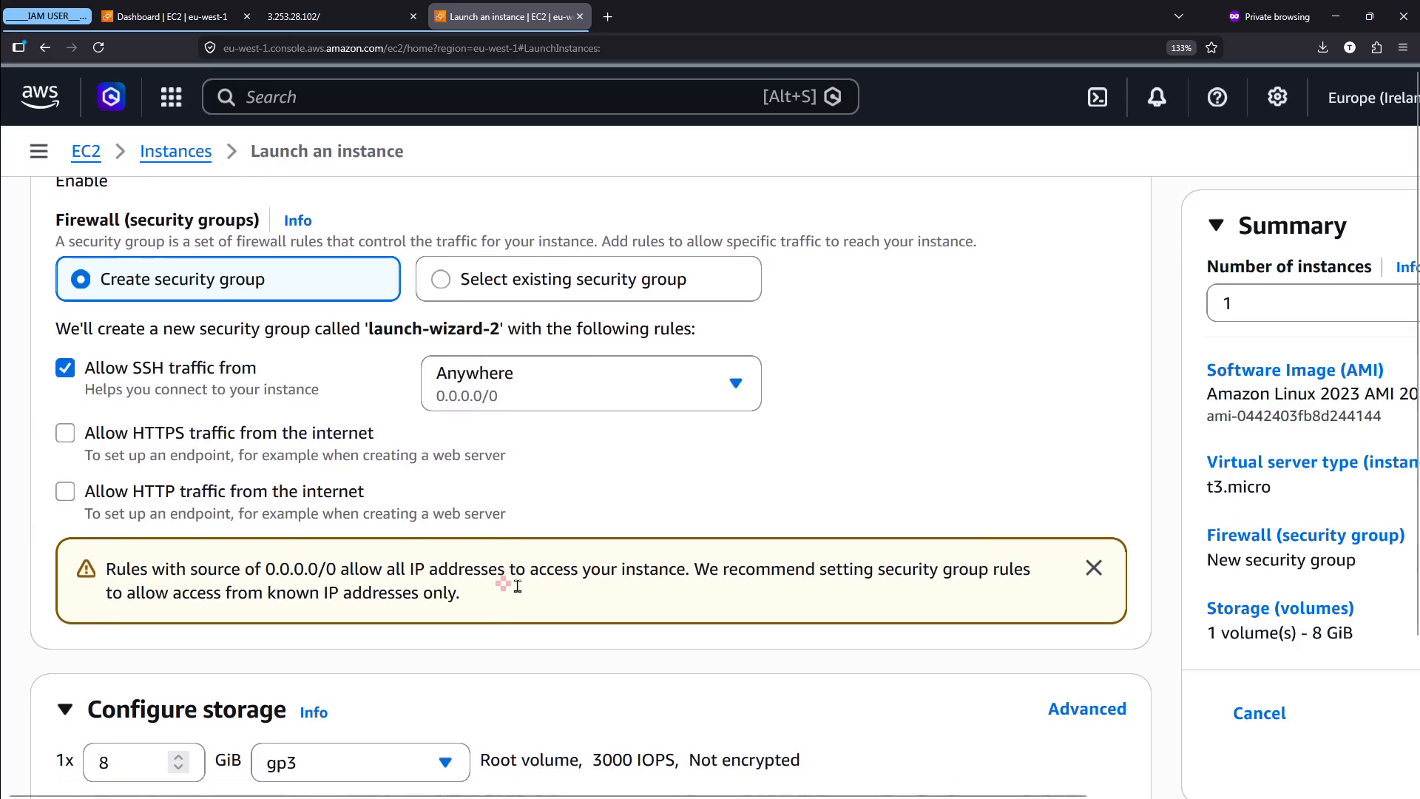
# - Examine the firewall's option to create a security group for the instance
pyautogui.scroll(1, 517, 586)
pyautogui.scroll(1, 517, 586)
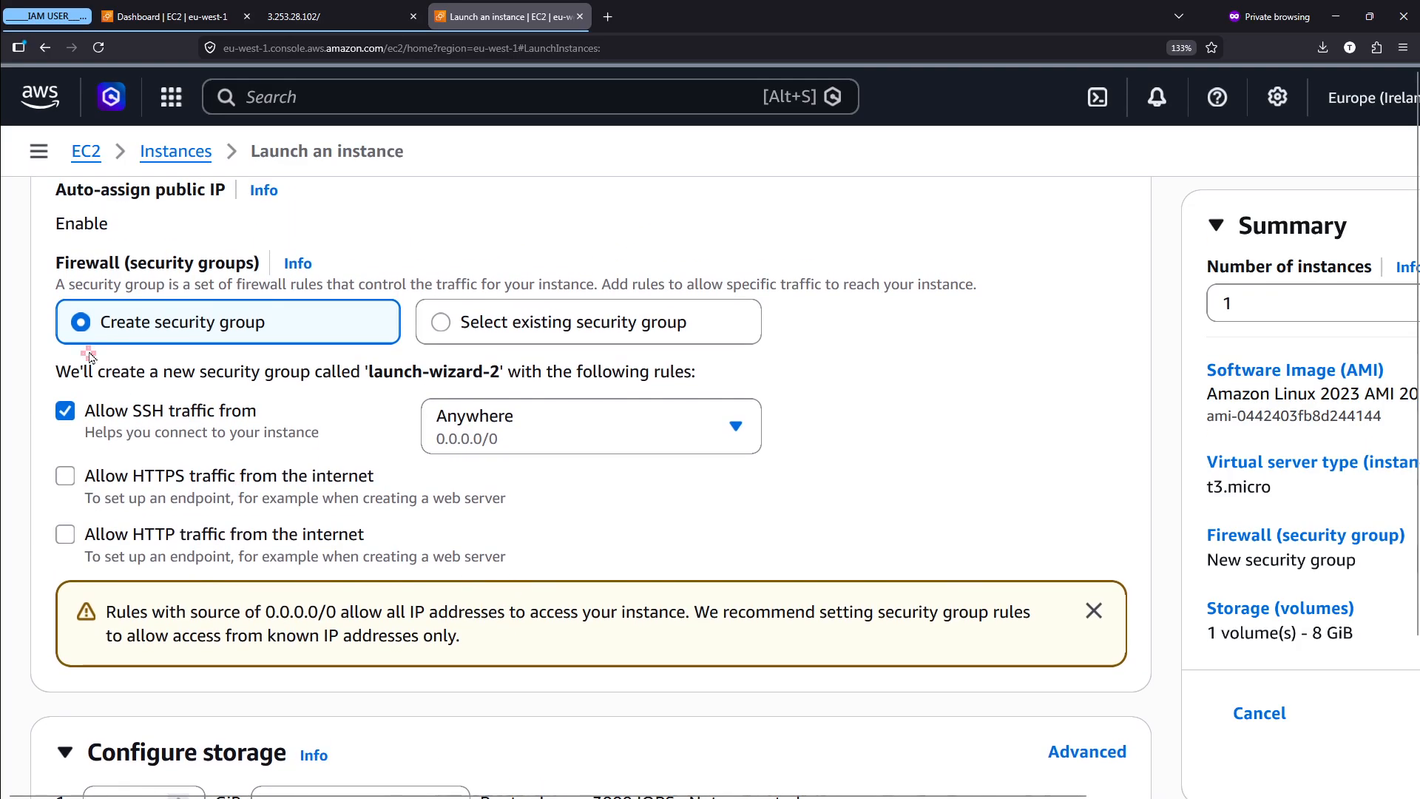
pyautogui.scroll(3, 88, 357)
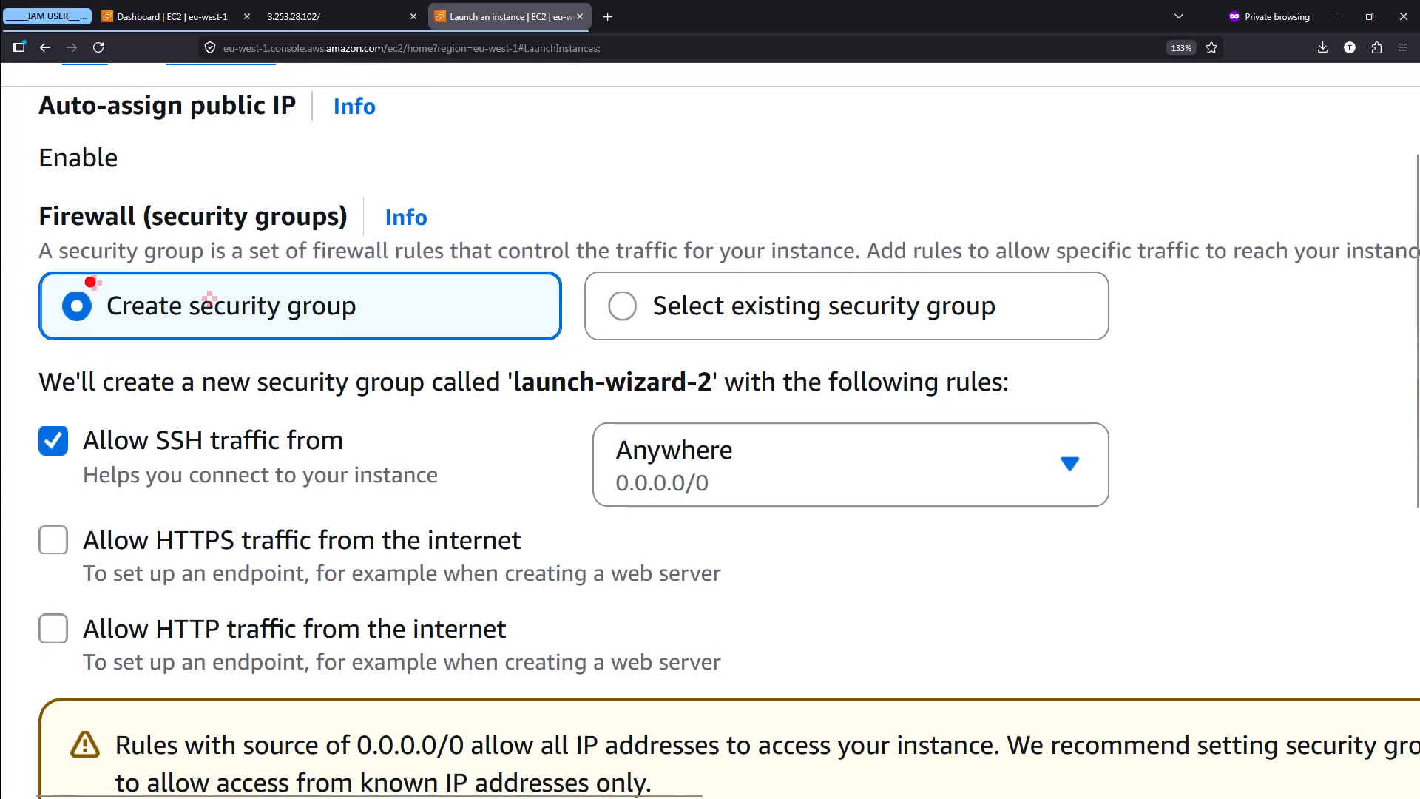
pyautogui.moveTo(33, 267)
pyautogui.mouseDown()
pyautogui.moveTo(254, 285)
pyautogui.moveTo(569, 344)
pyautogui.mouseUp()
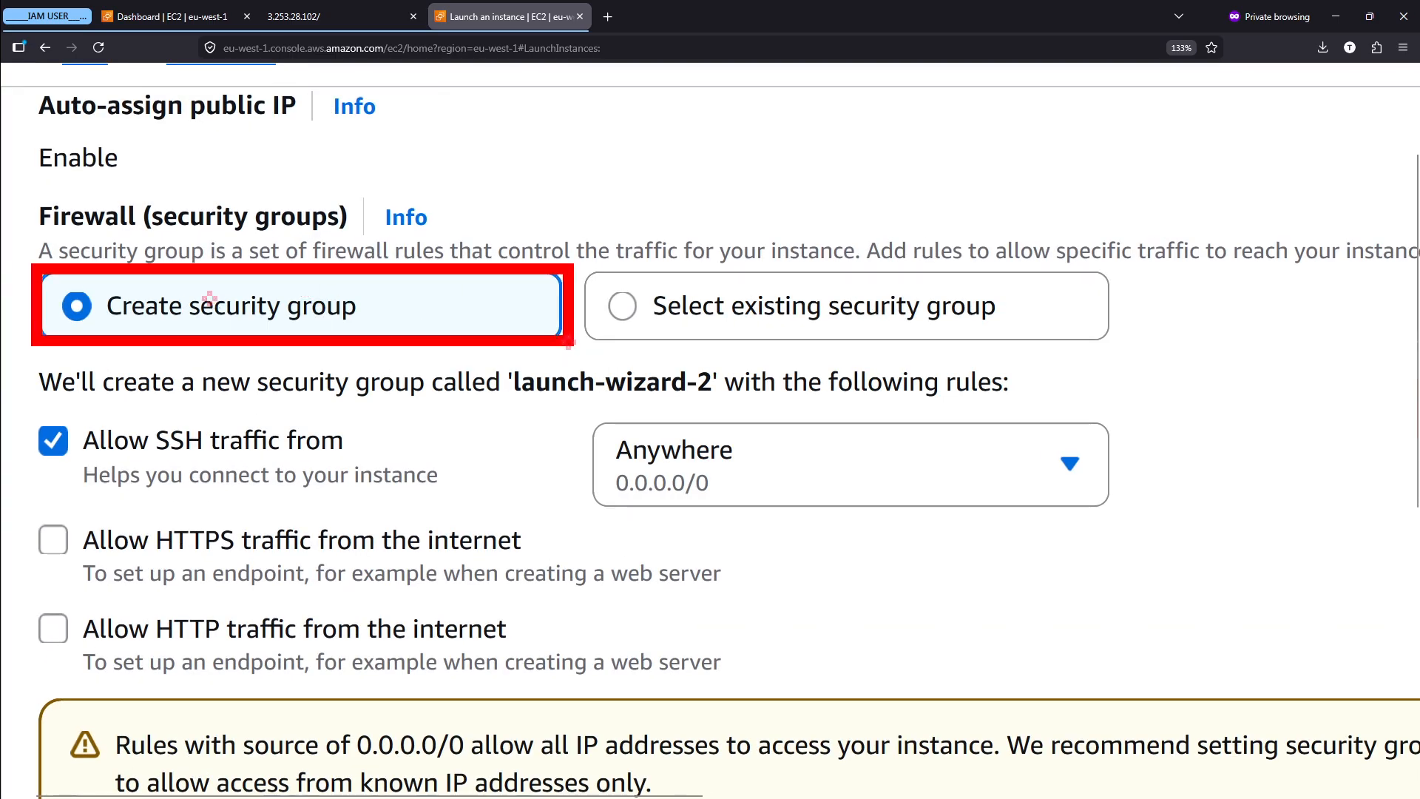
pyautogui.write('tli')
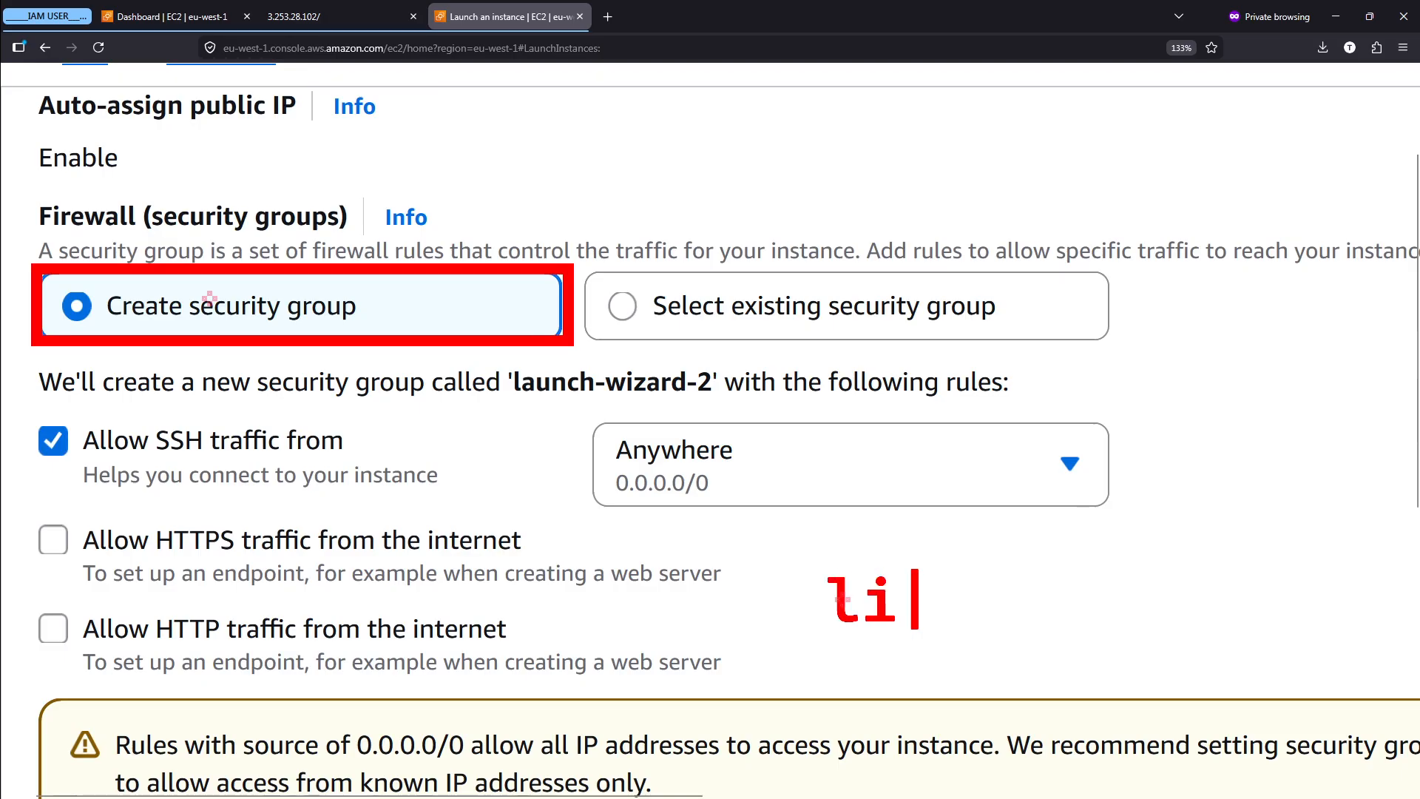
pyautogui.press('BackSpace')
pyautogui.press('BackSpace')
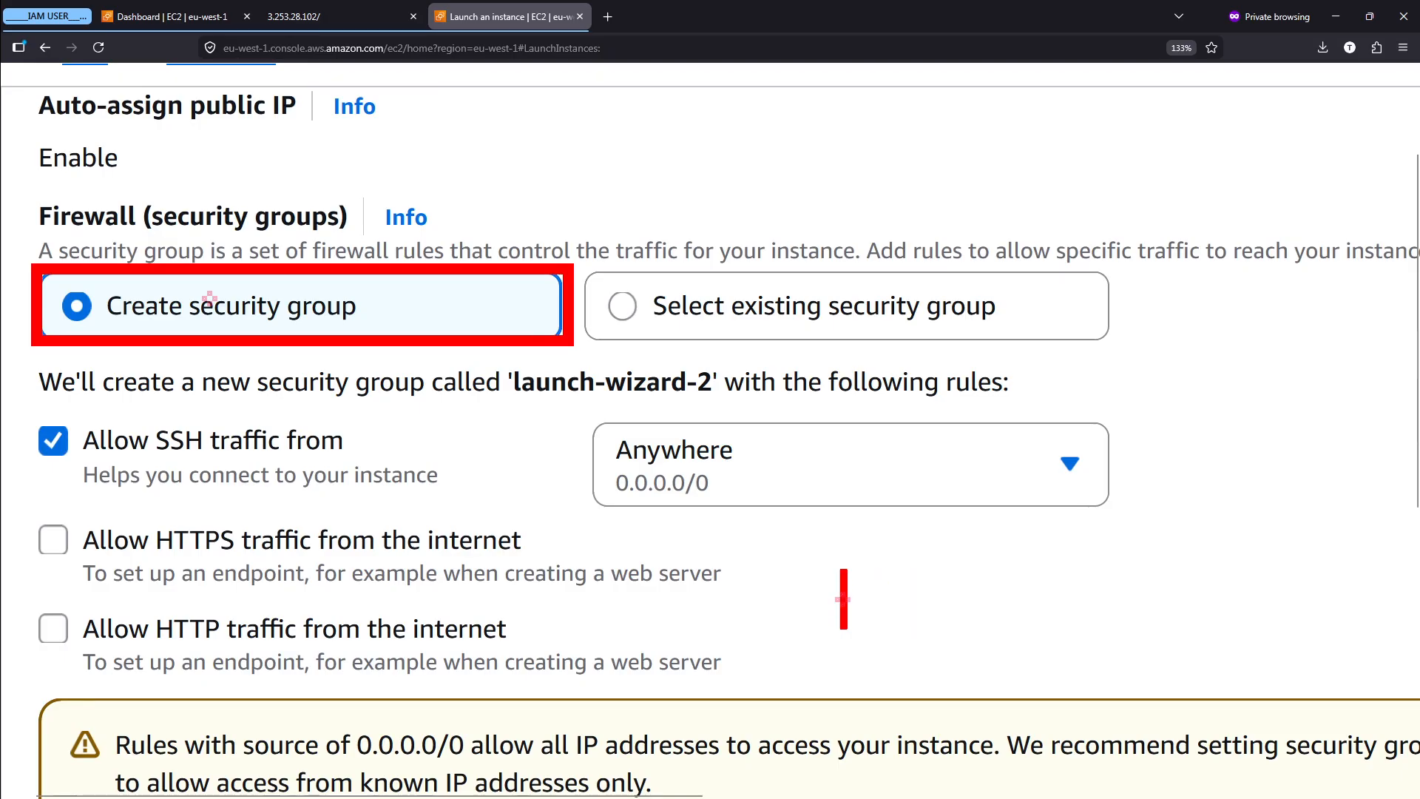
pyautogui.press('Escape')
pyautogui.press('Escape')
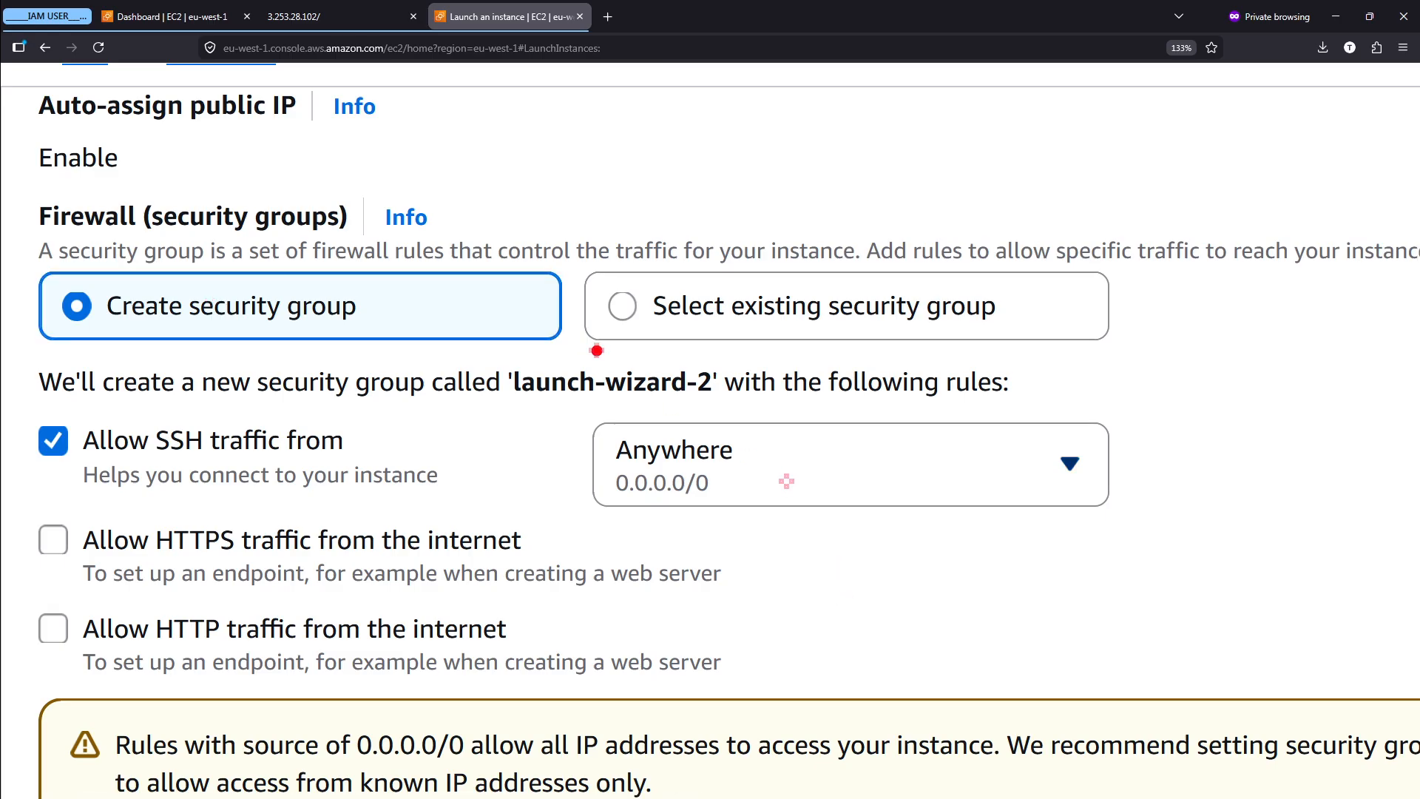
# - Examine the name and default traffic rules of the security group the launch form proposes
pyautogui.moveTo(509, 351)
pyautogui.mouseDown()
pyautogui.moveTo(651, 435)
pyautogui.moveTo(736, 436)
pyautogui.mouseUp()
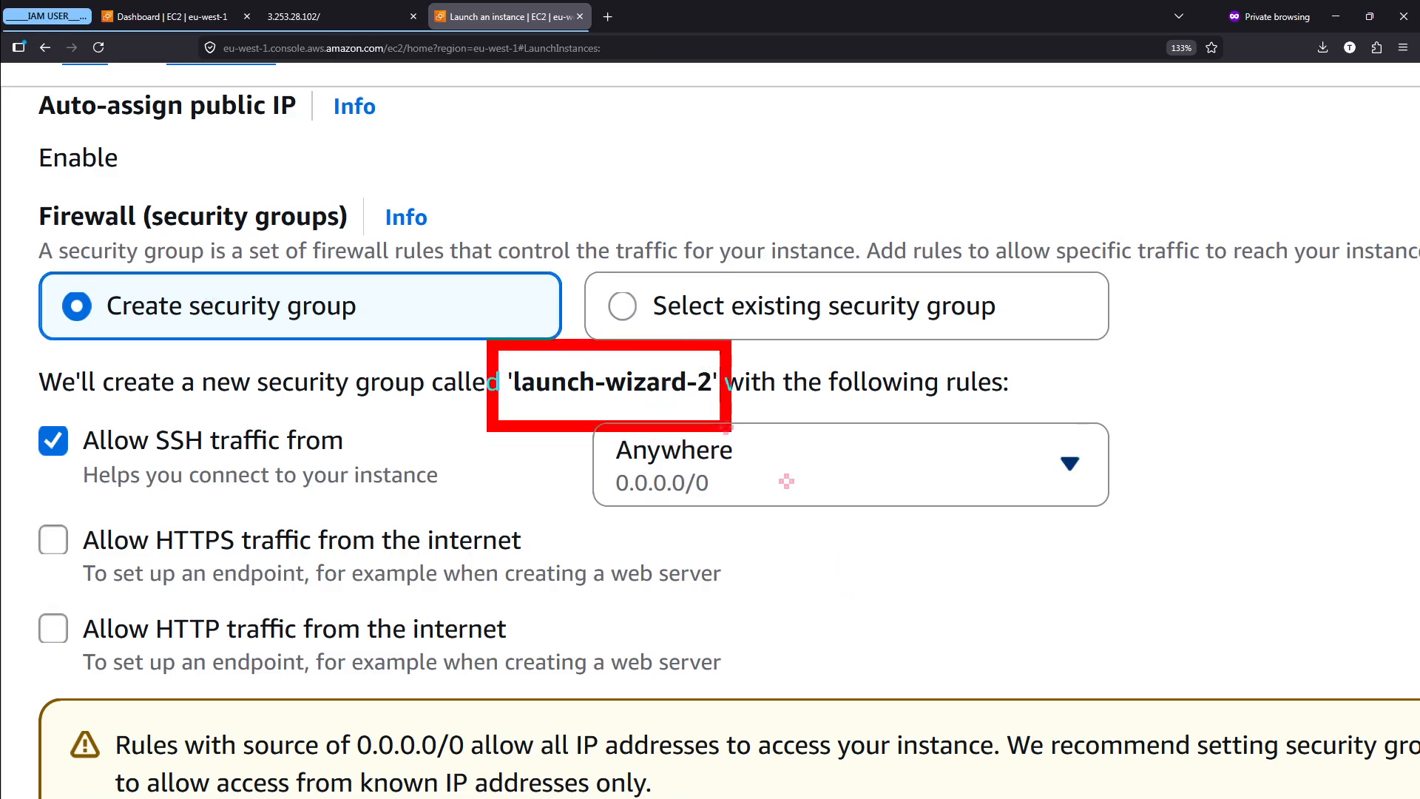
pyautogui.press('Escape')
pyautogui.scroll(5, 615, 384)
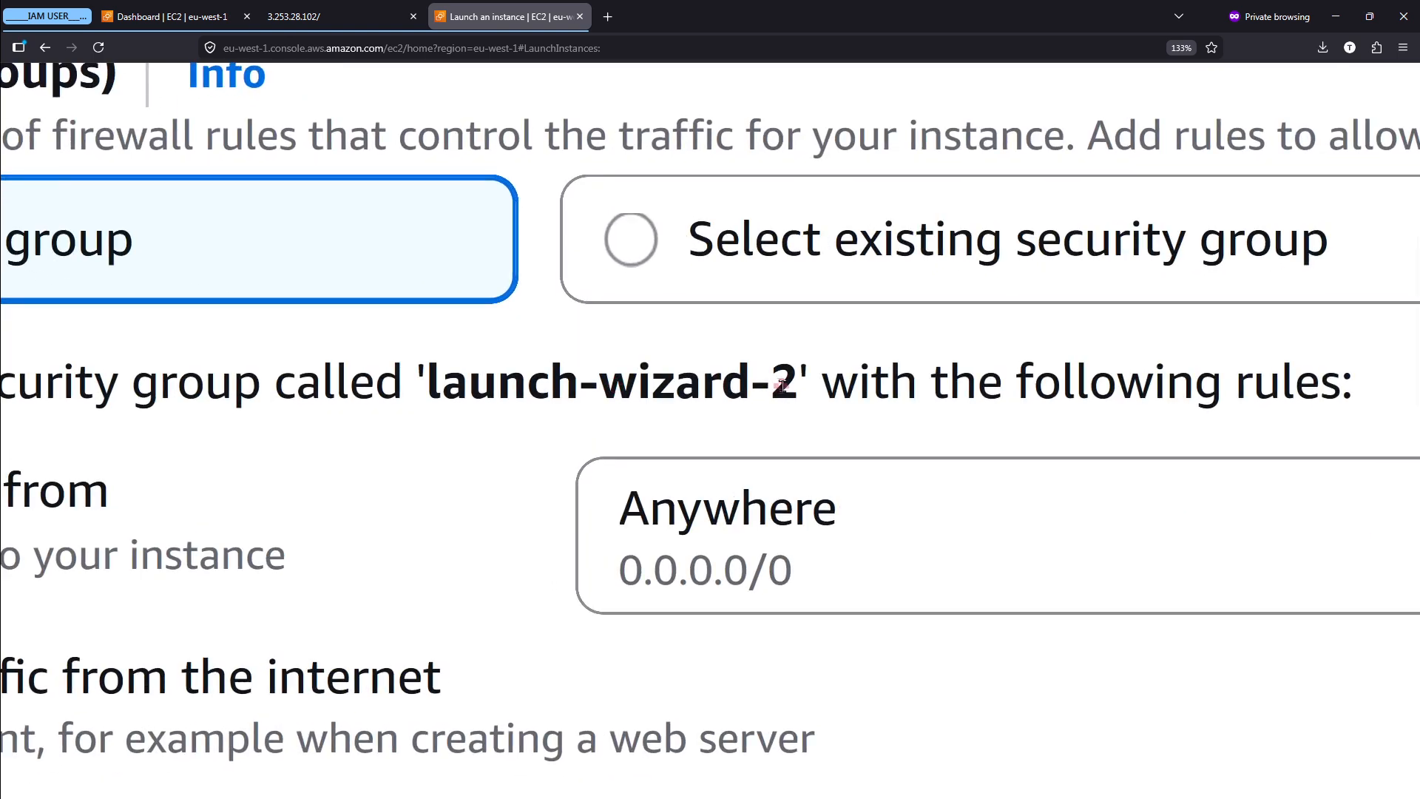
pyautogui.scroll(1, 780, 385)
pyautogui.doubleClick(778, 385)
pyautogui.click(618, 426)
pyautogui.scroll(-5, 617, 425)
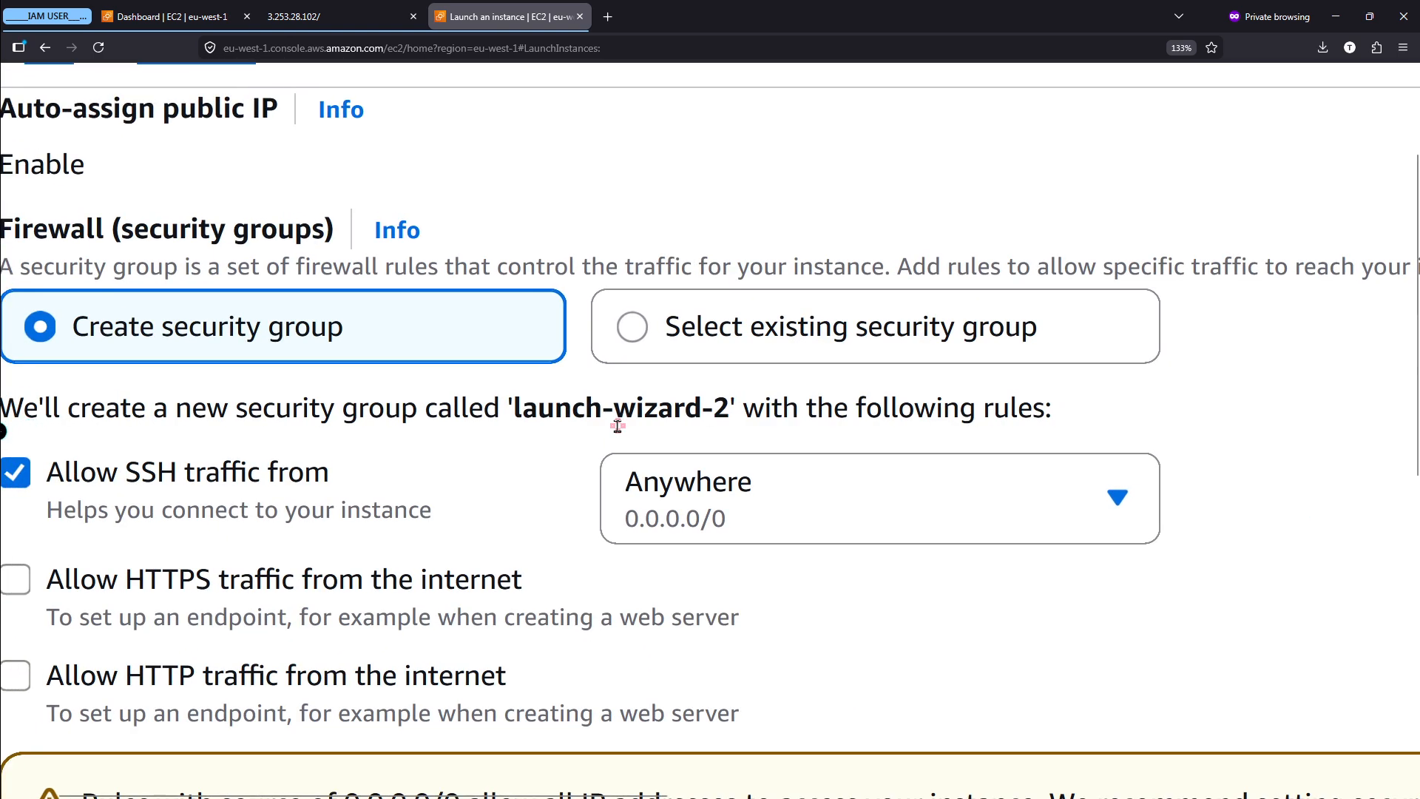
pyautogui.scroll(-2, 484, 432)
pyautogui.scroll(-1, 481, 433)
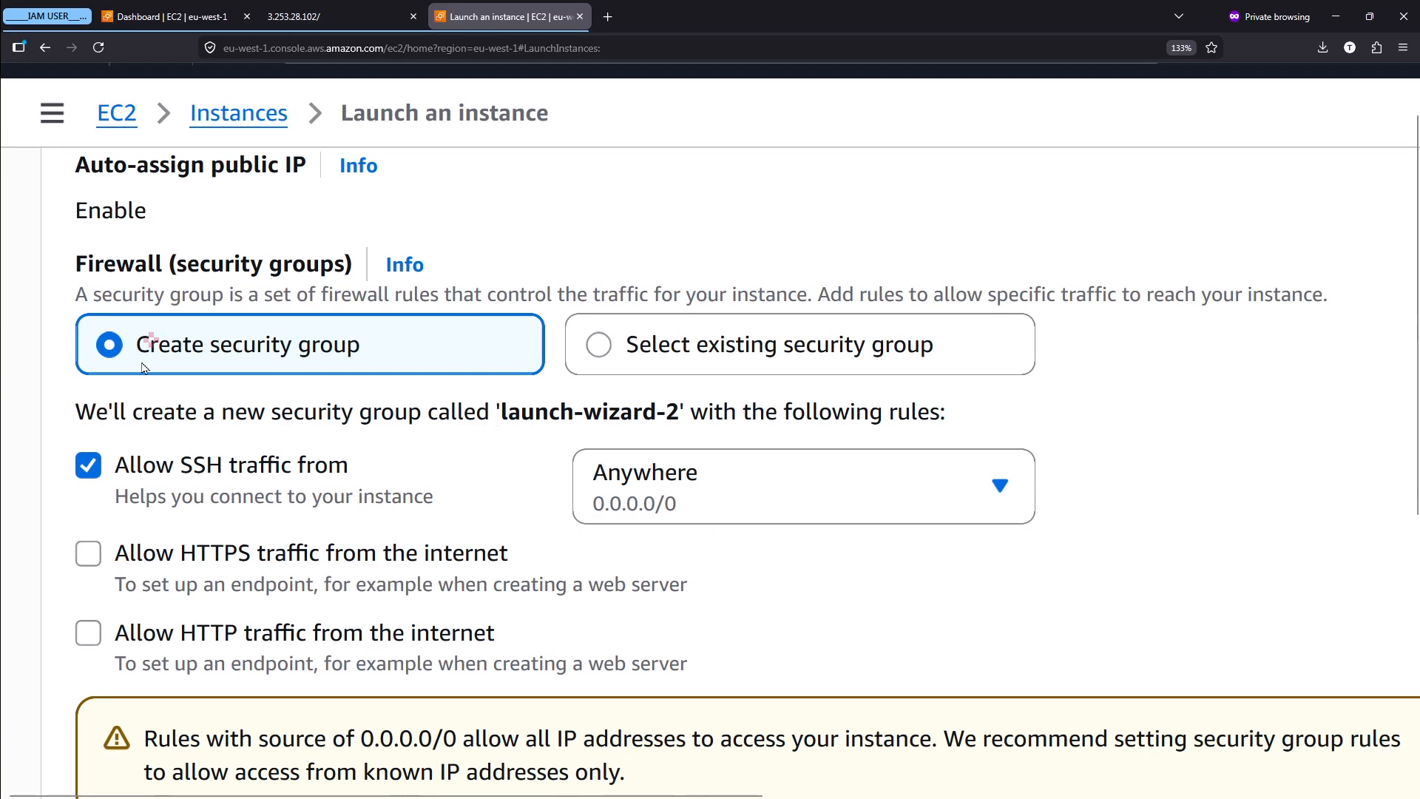
pyautogui.scroll(-1, 370, 405)
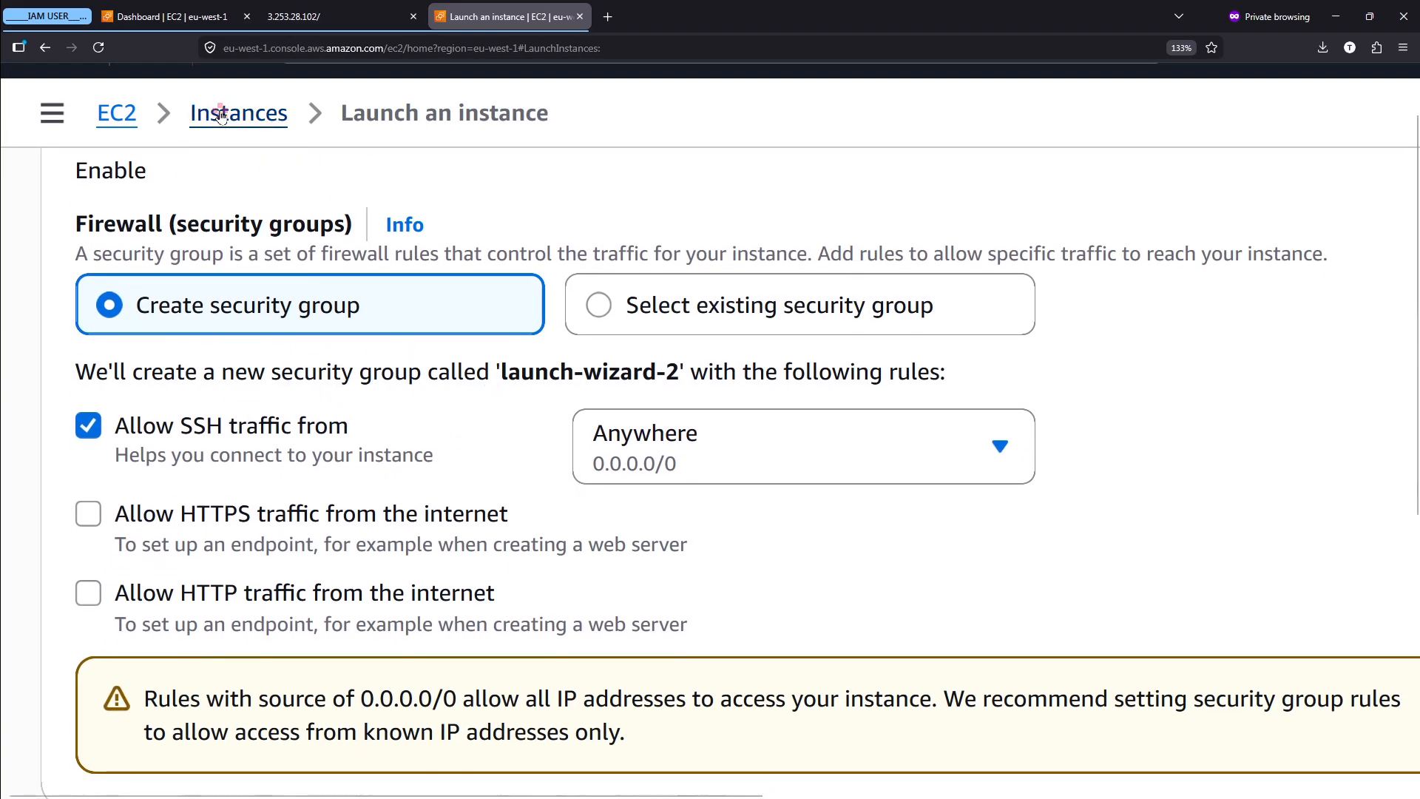
# - Switch to the EC2 dashboard and open the Security Groups list under Network & Security
pyautogui.click(151, 9)
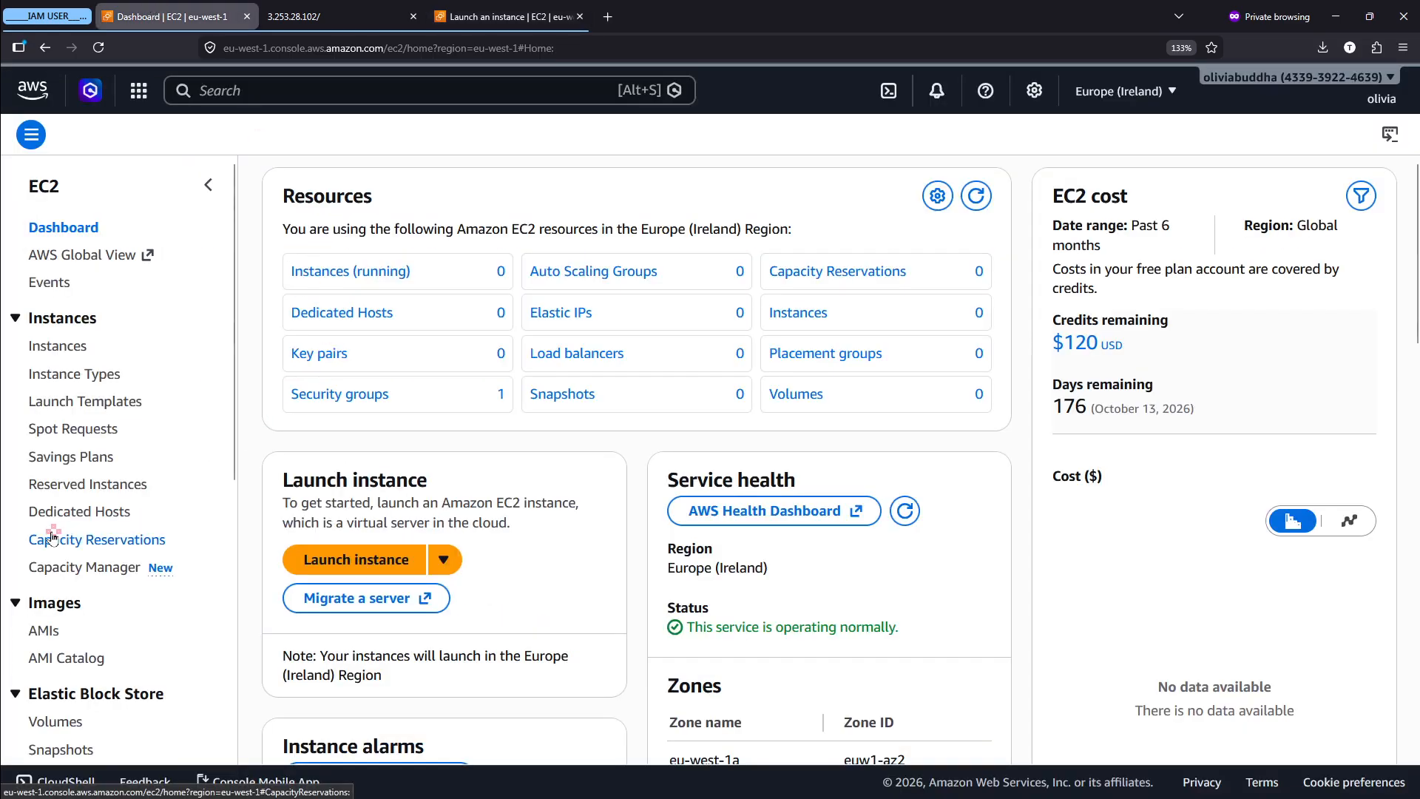
pyautogui.scroll(5, 20, 121)
pyautogui.scroll(2, 21, 121)
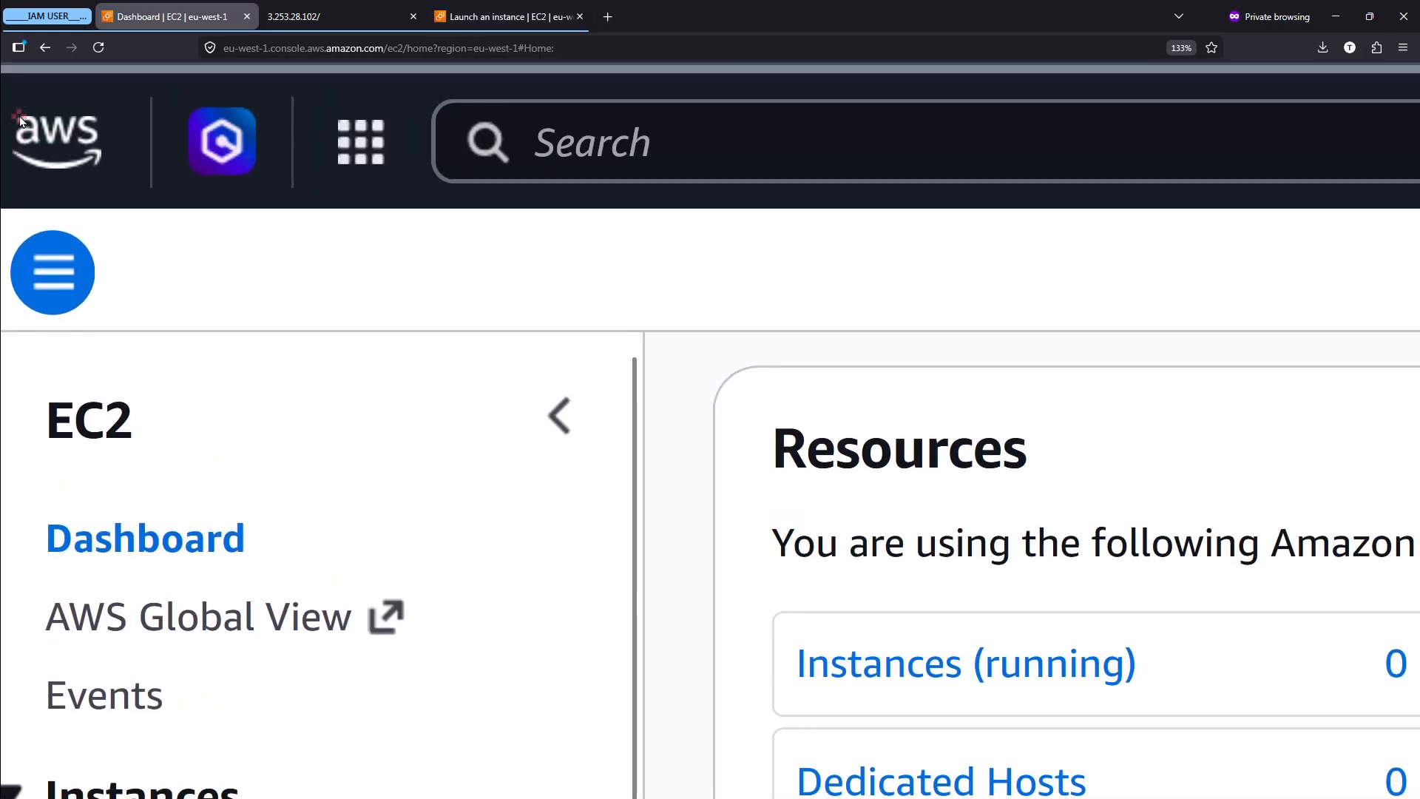
pyautogui.moveTo(35, 333)
pyautogui.mouseDown()
pyautogui.moveTo(189, 454)
pyautogui.moveTo(6, 354)
pyautogui.mouseUp()
pyautogui.moveTo(211, 403); pyautogui.dragTo(564, 200)
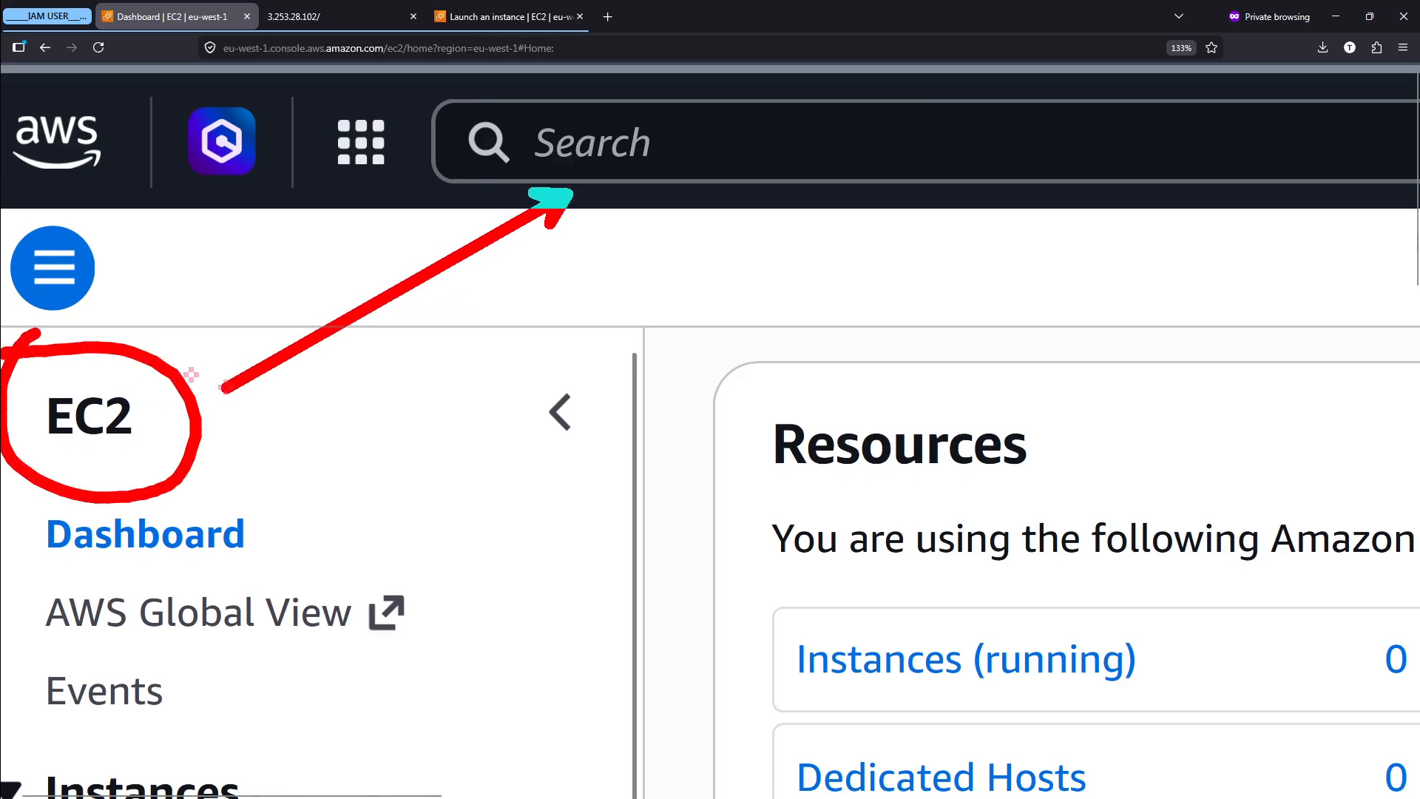
pyautogui.press('Escape')
pyautogui.scroll(-6, 226, 392)
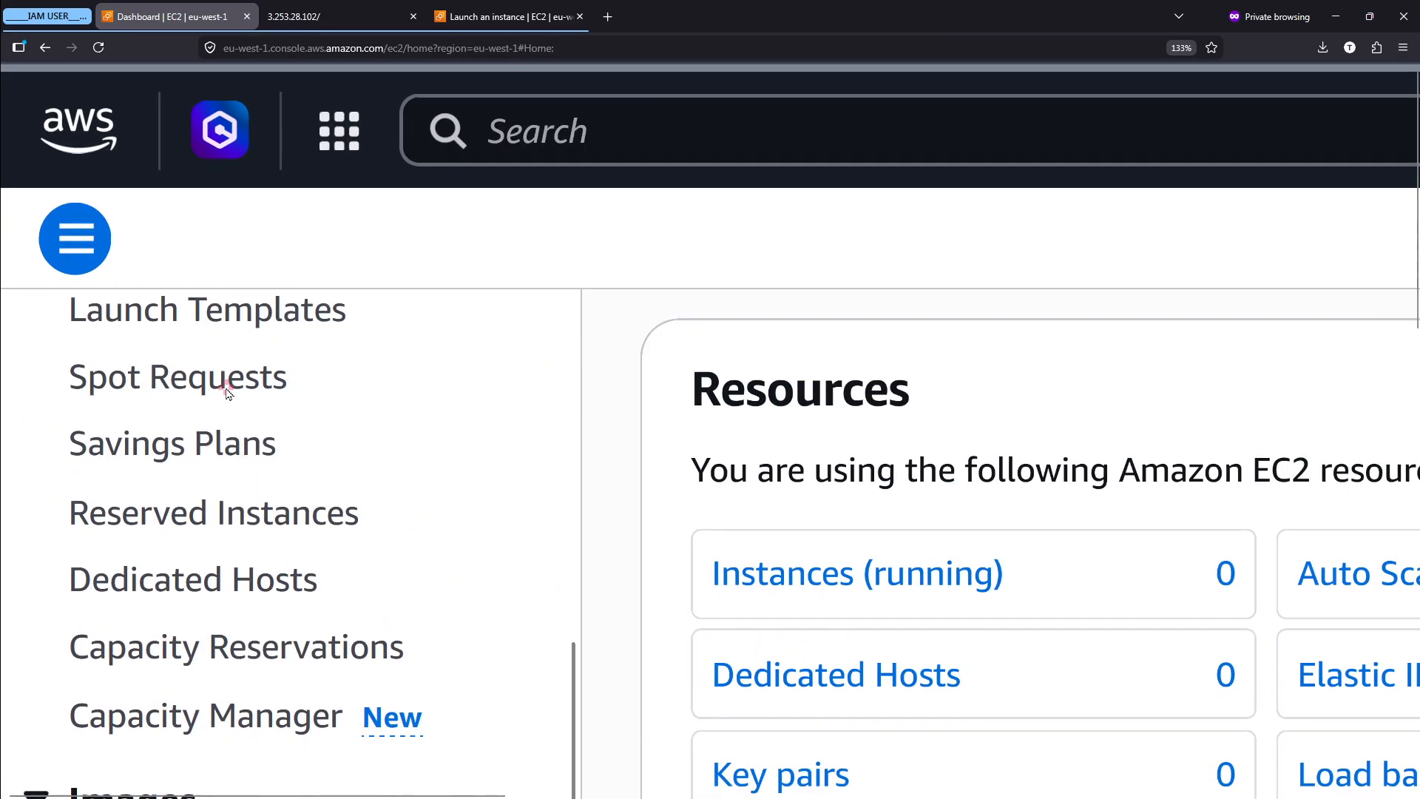
pyautogui.scroll(-4, 226, 392)
pyautogui.scroll(-4, 75, 674)
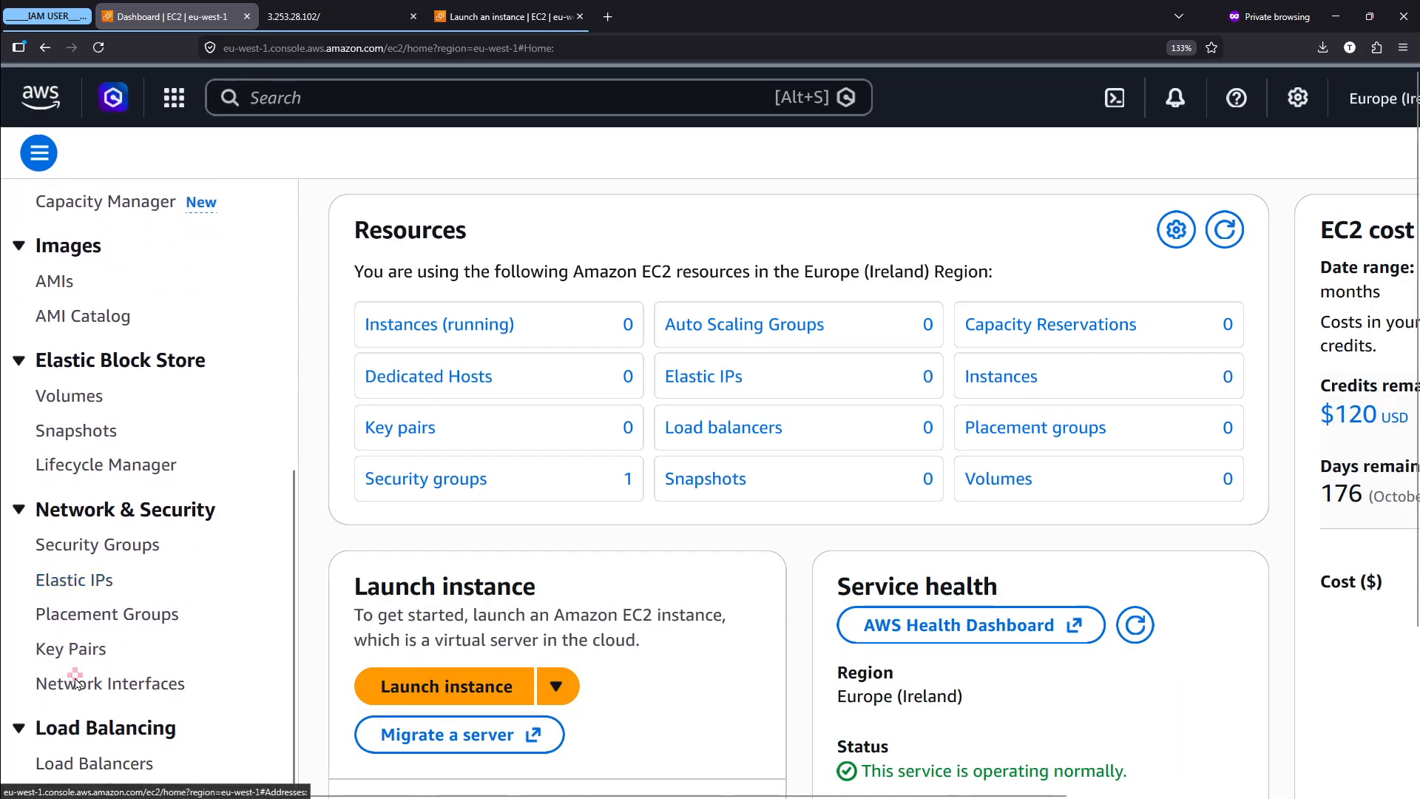
pyautogui.scroll(3, 15, 624)
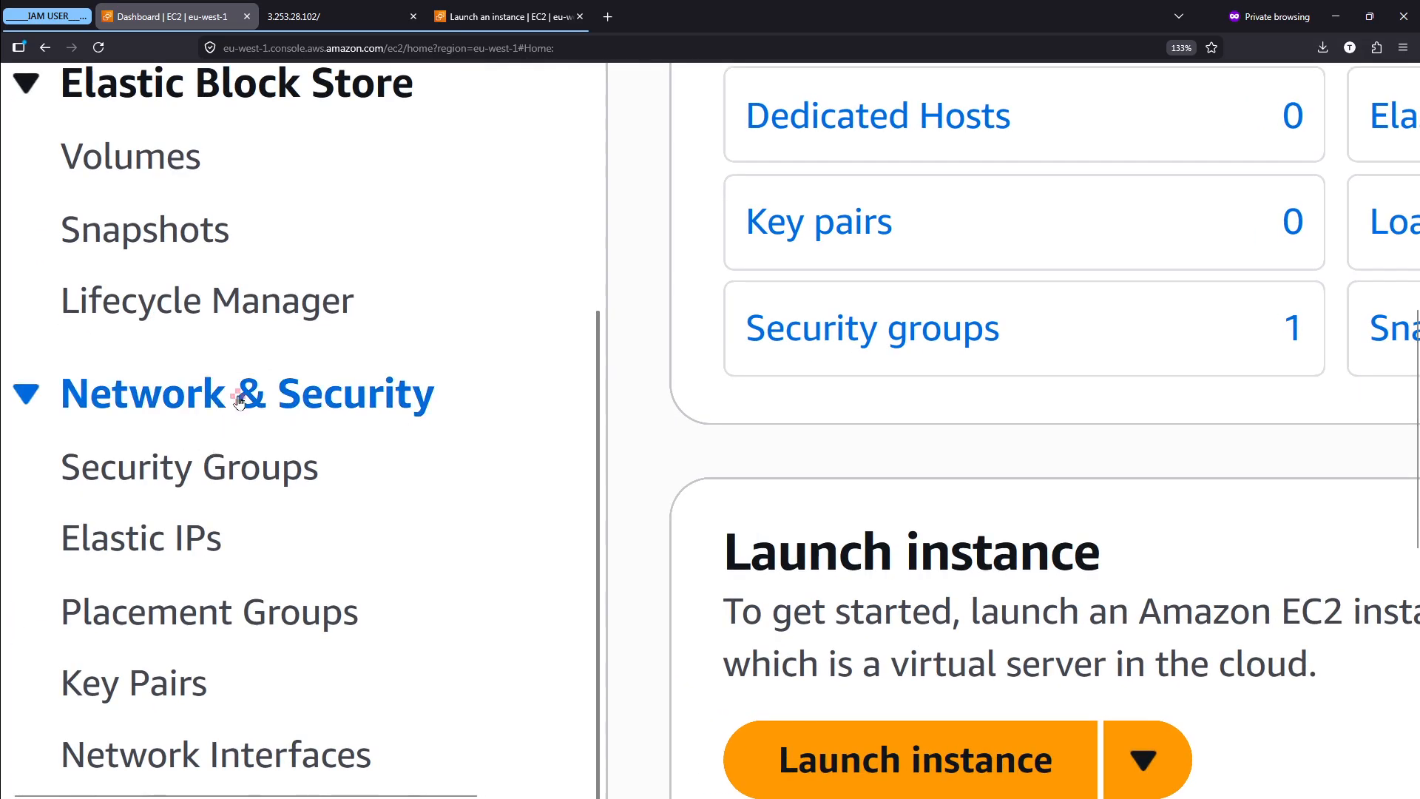
pyautogui.click(145, 482)
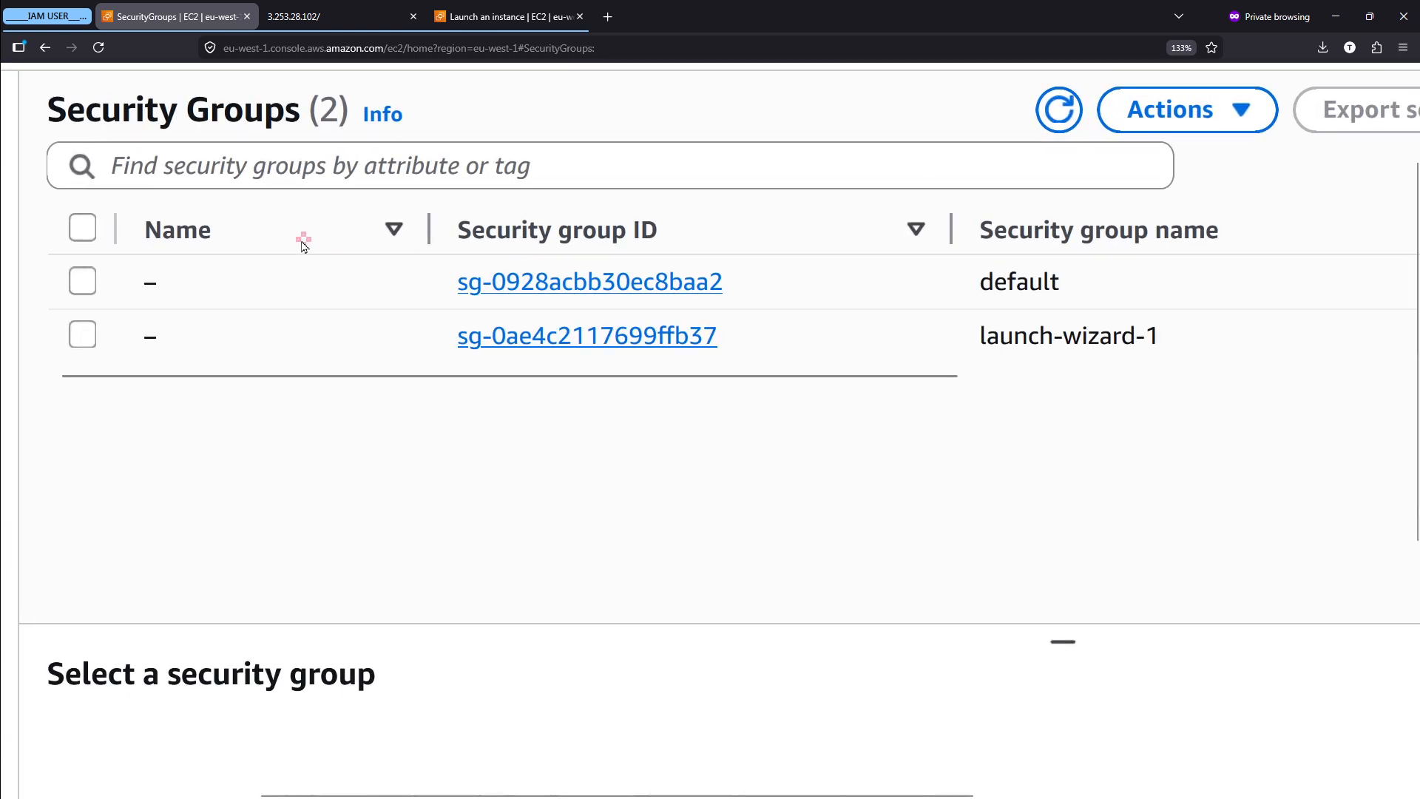
# - Examine the names of the existing security groups in the list
pyautogui.hscroll(3, 873, 318)
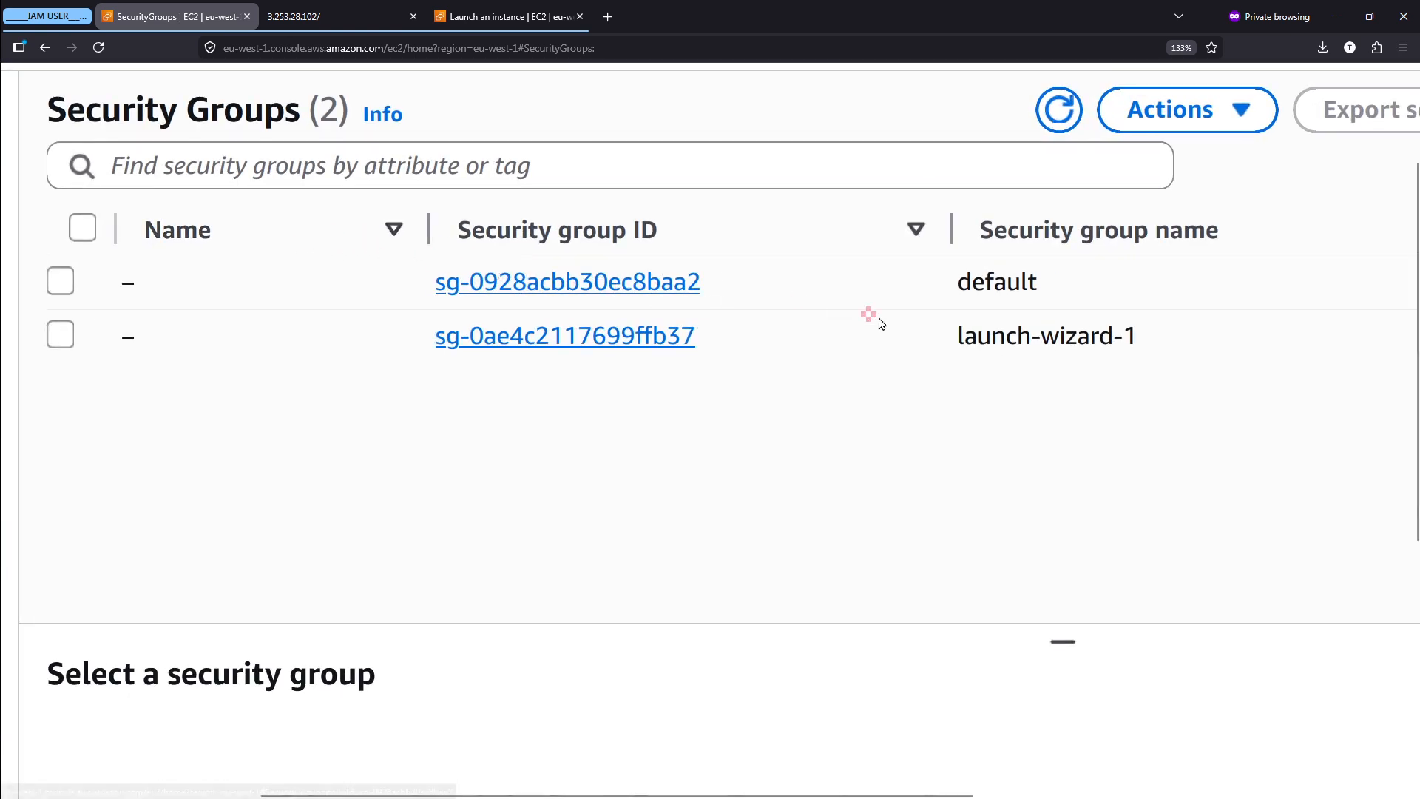
pyautogui.hotkey('ctrl', '2')
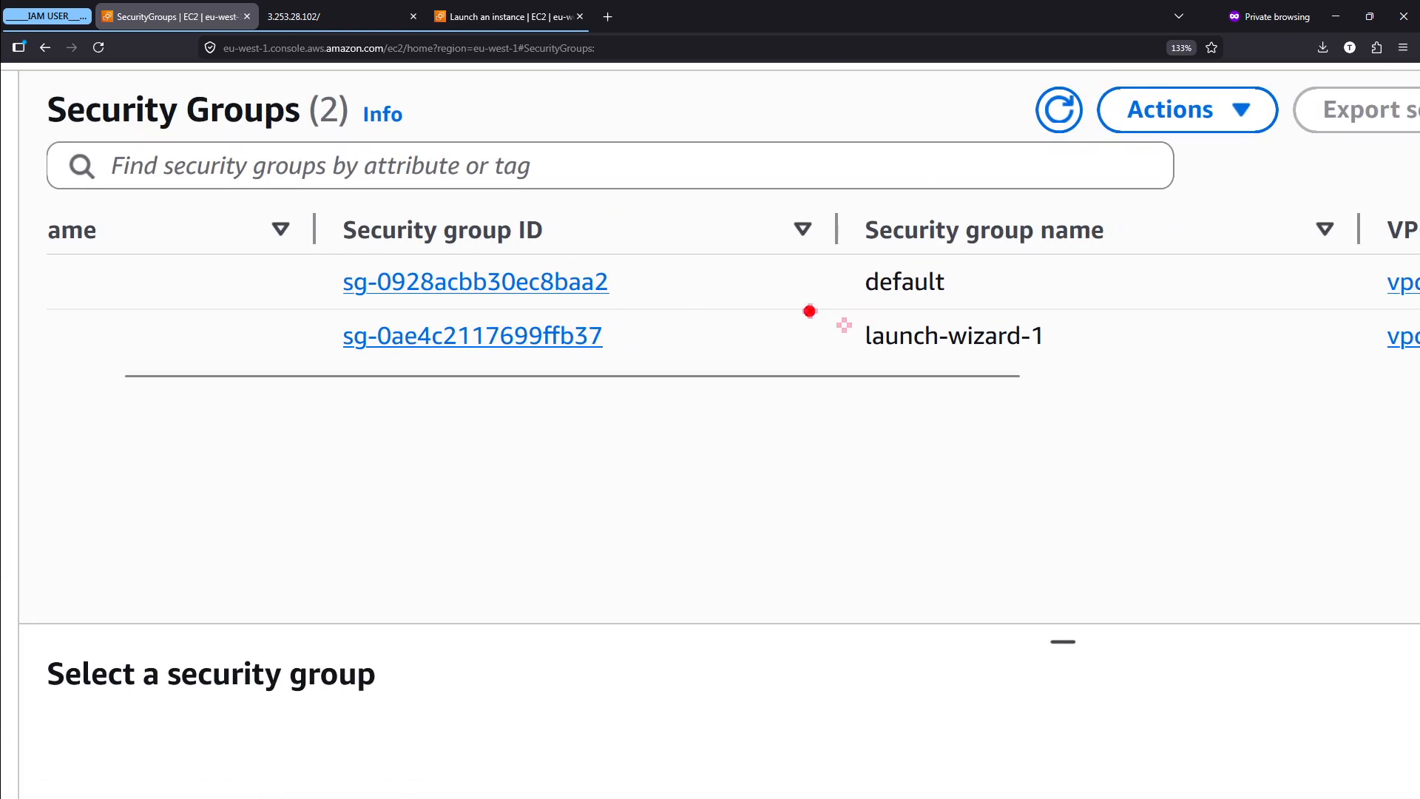
pyautogui.moveTo(807, 305); pyautogui.dragTo(1093, 374)
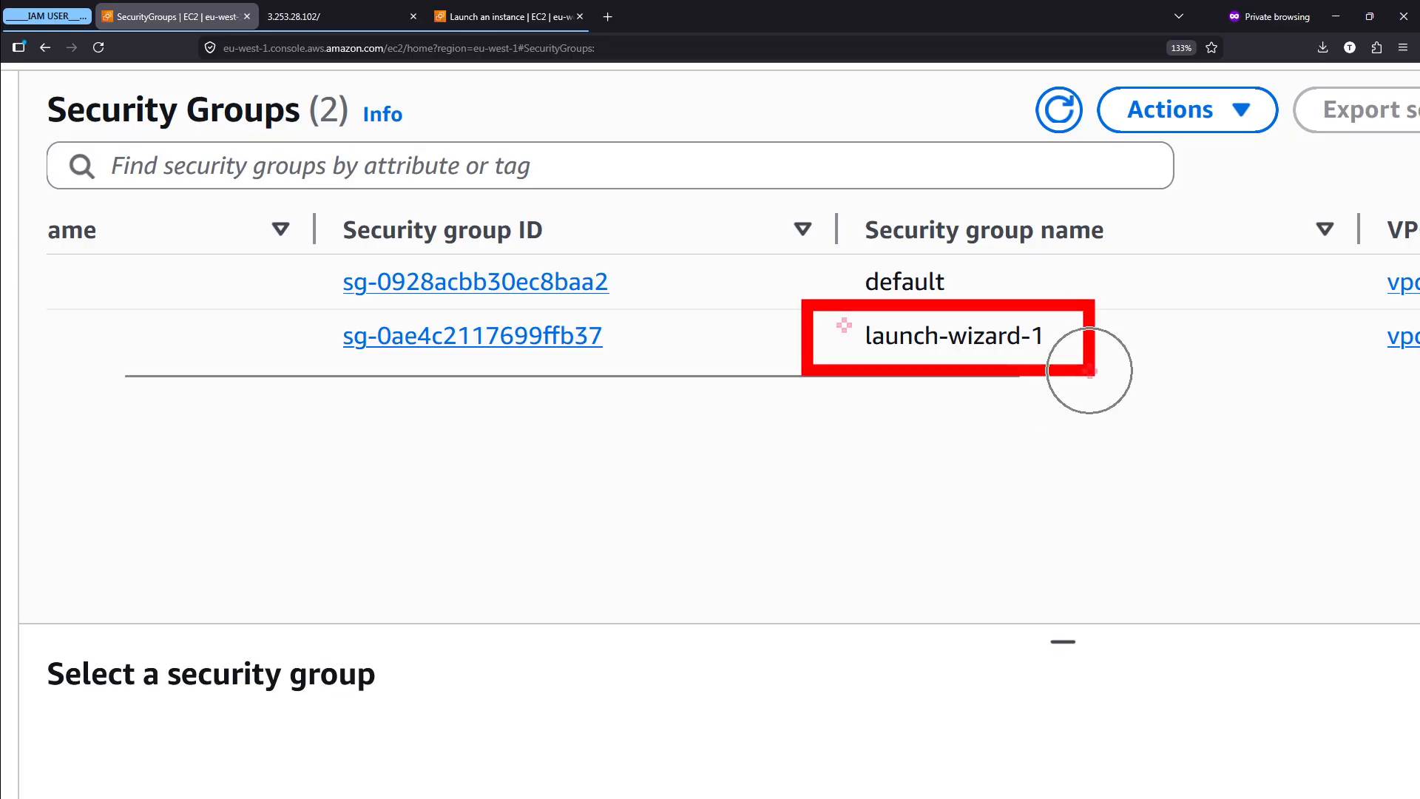
pyautogui.moveTo(994, 374); pyautogui.dragTo(1037, 606)
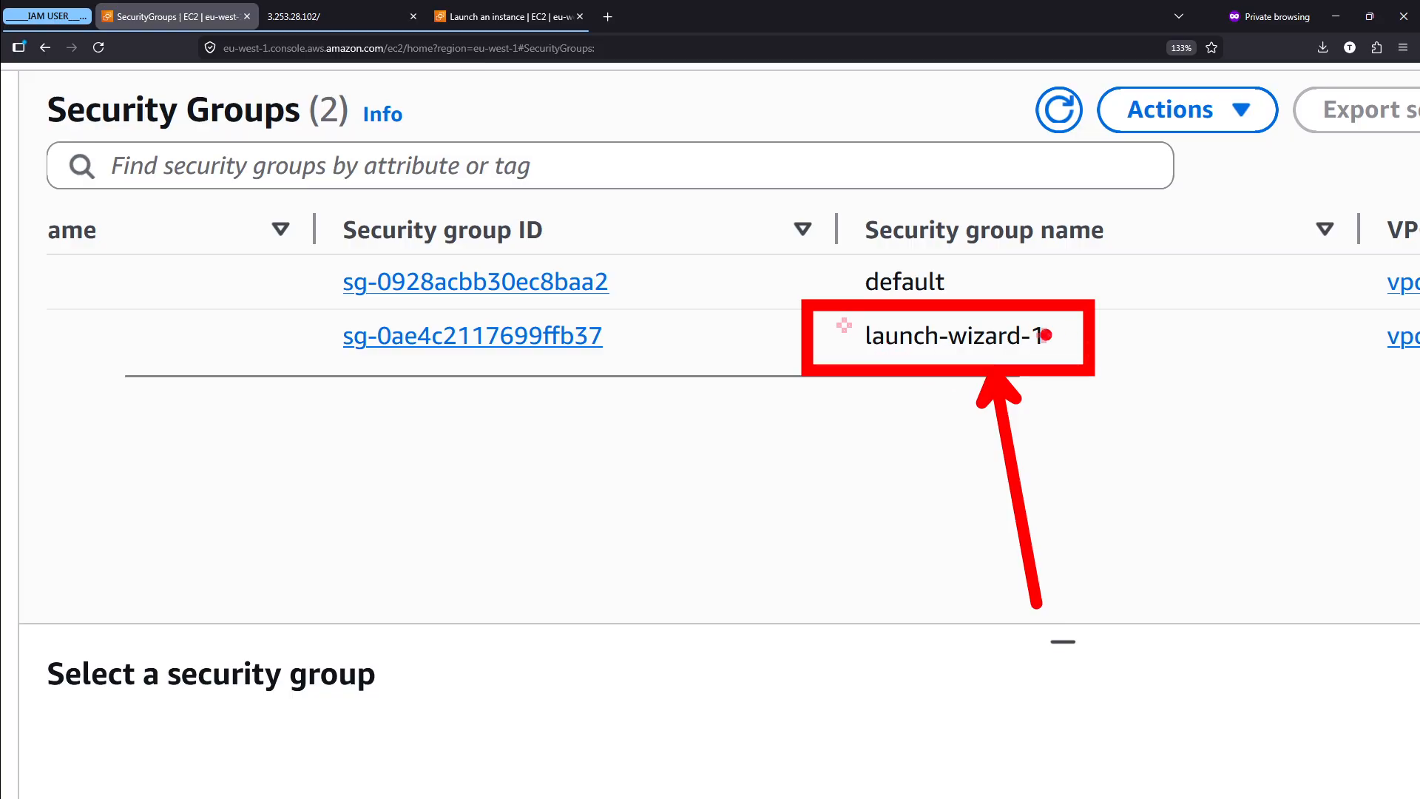
pyautogui.press('Escape')
# - Return to the instance launch form and check the proposed security group's name against the existing groups
pyautogui.click(516, 10)
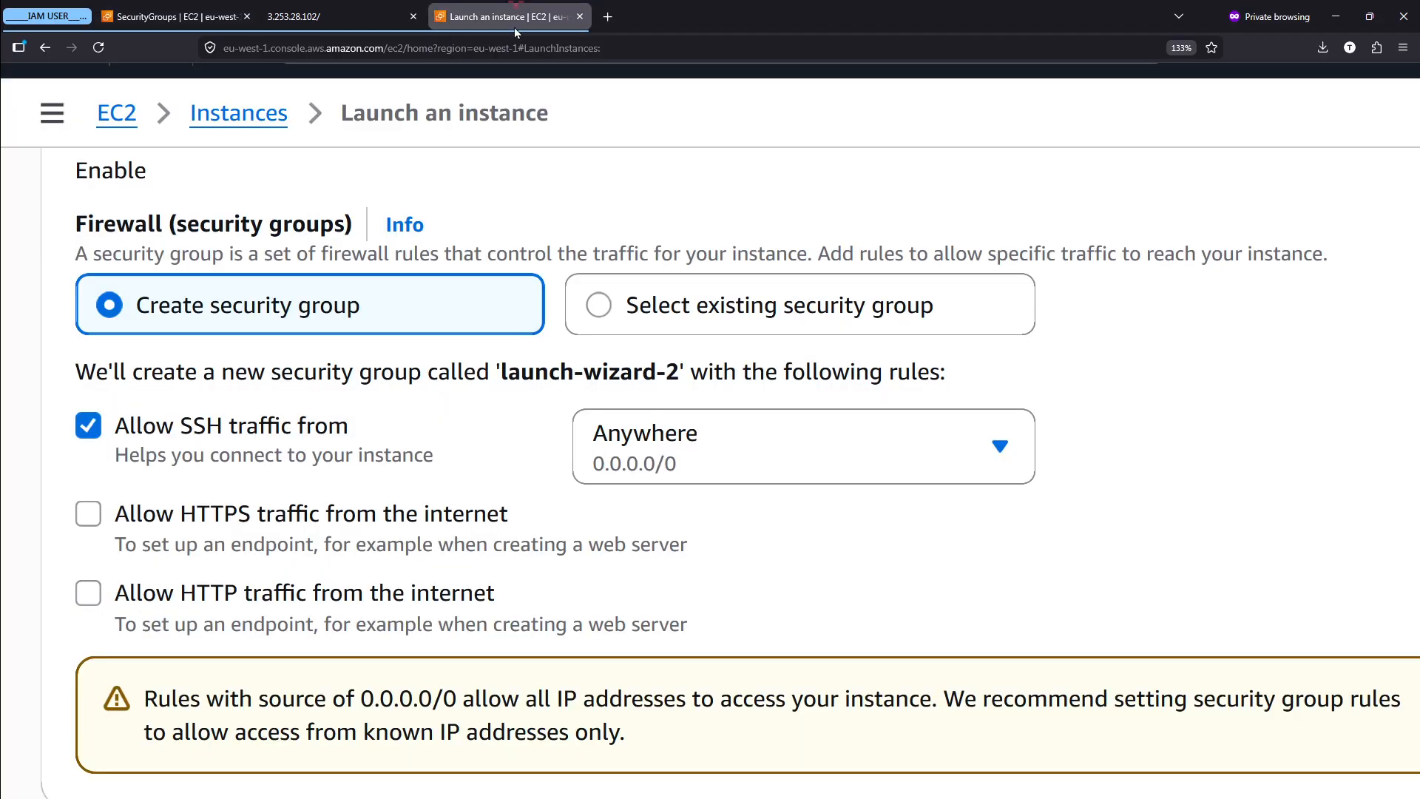
pyautogui.scroll(5, 603, 373)
pyautogui.moveTo(423, 380); pyautogui.dragTo(735, 379)
pyautogui.click(736, 378)
pyautogui.scroll(-5, 736, 378)
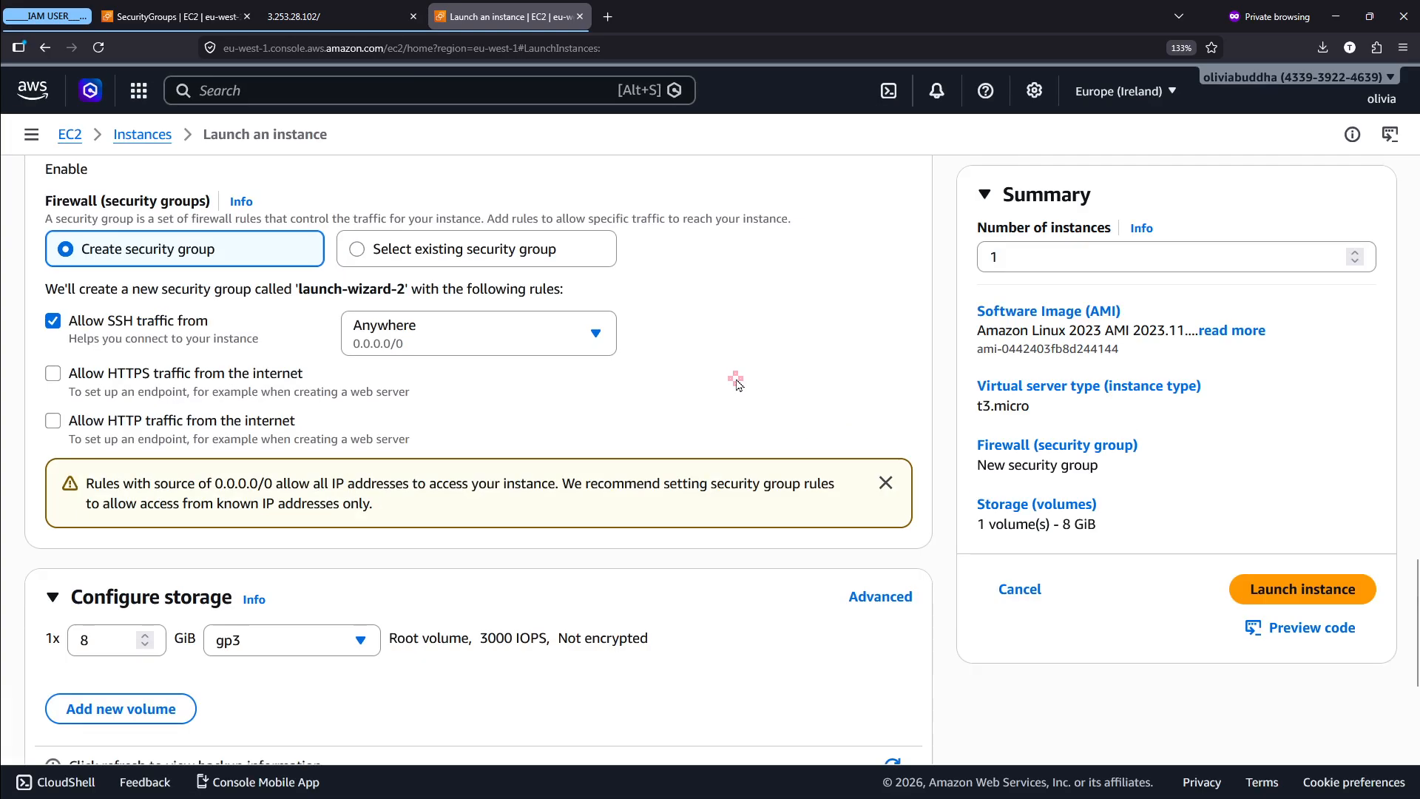
# - Return to the Security Groups list, select the launch-wizard-1 group and enlarge its details pane
pyautogui.scroll(10, 272, 255)
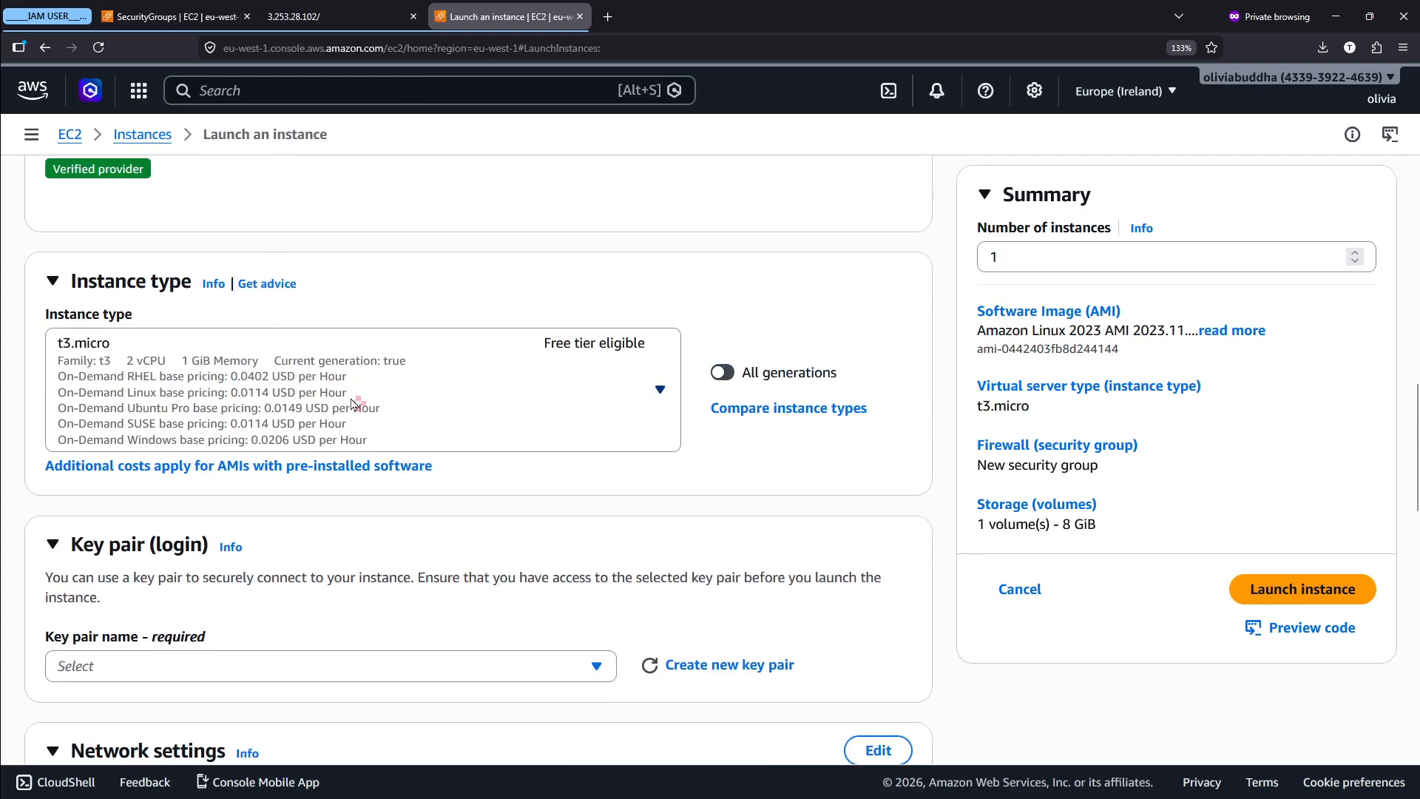
pyautogui.scroll(5, 355, 402)
pyautogui.scroll(-8, 359, 407)
pyautogui.click(236, 9)
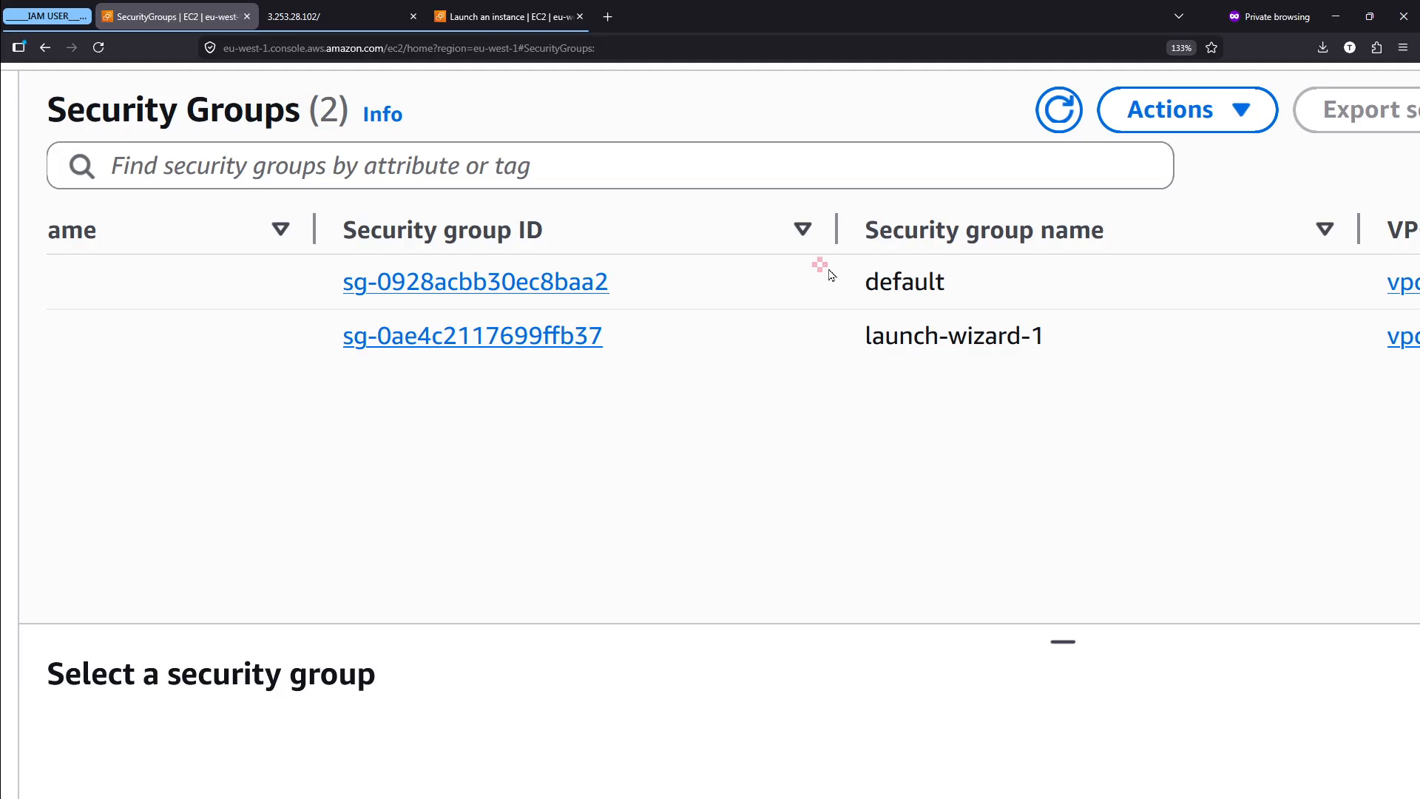
pyautogui.moveTo(867, 337); pyautogui.dragTo(1089, 338)
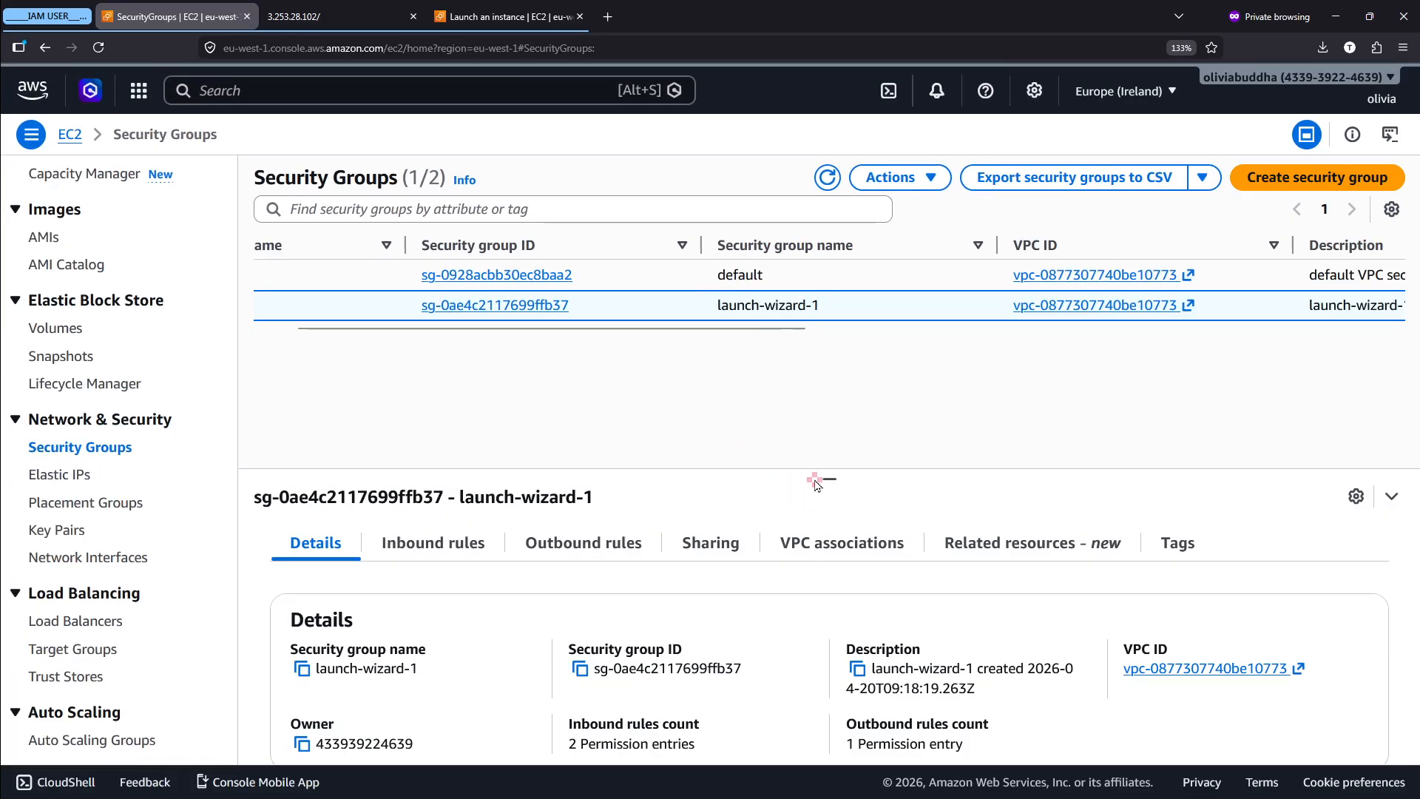
pyautogui.click(829, 476)
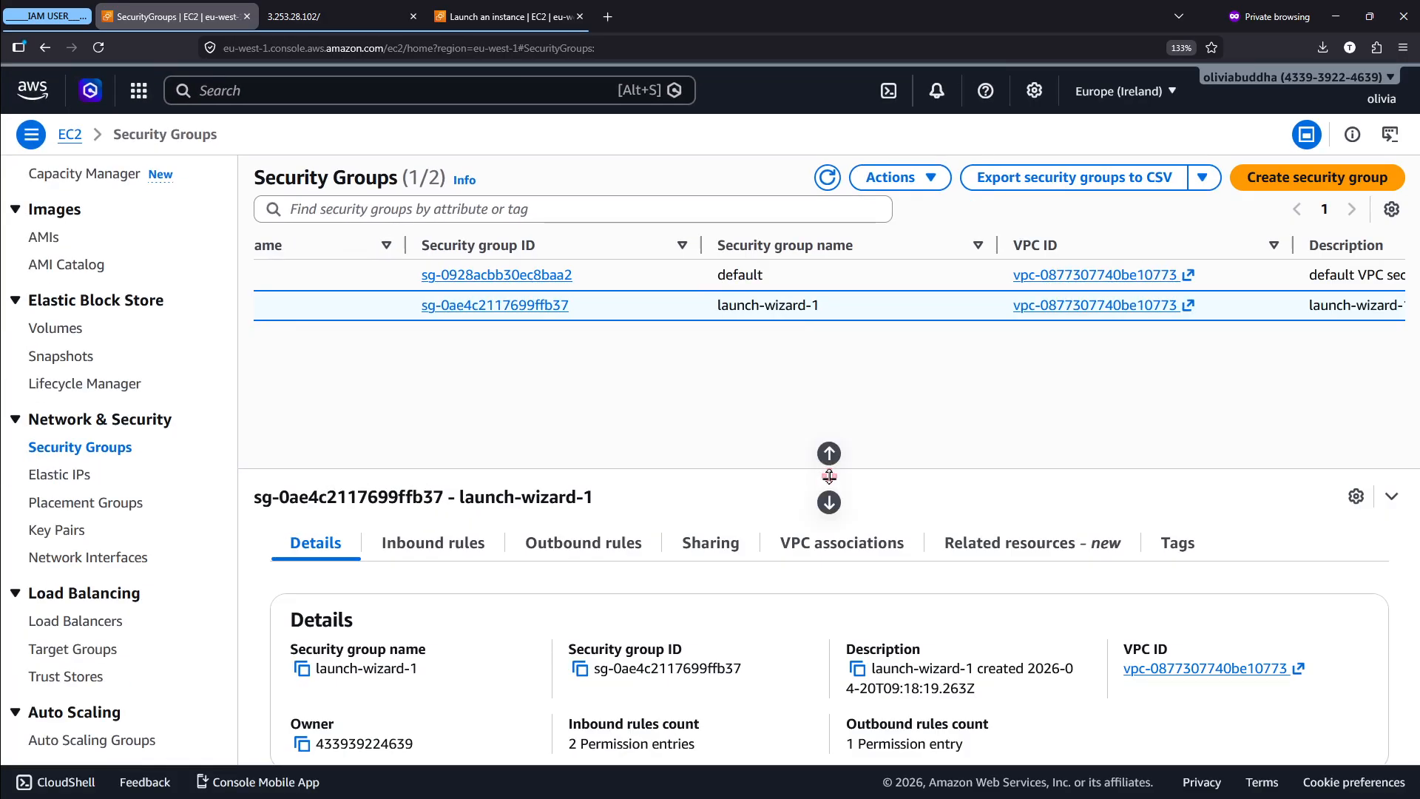
pyautogui.moveTo(829, 475); pyautogui.dragTo(829, 392)
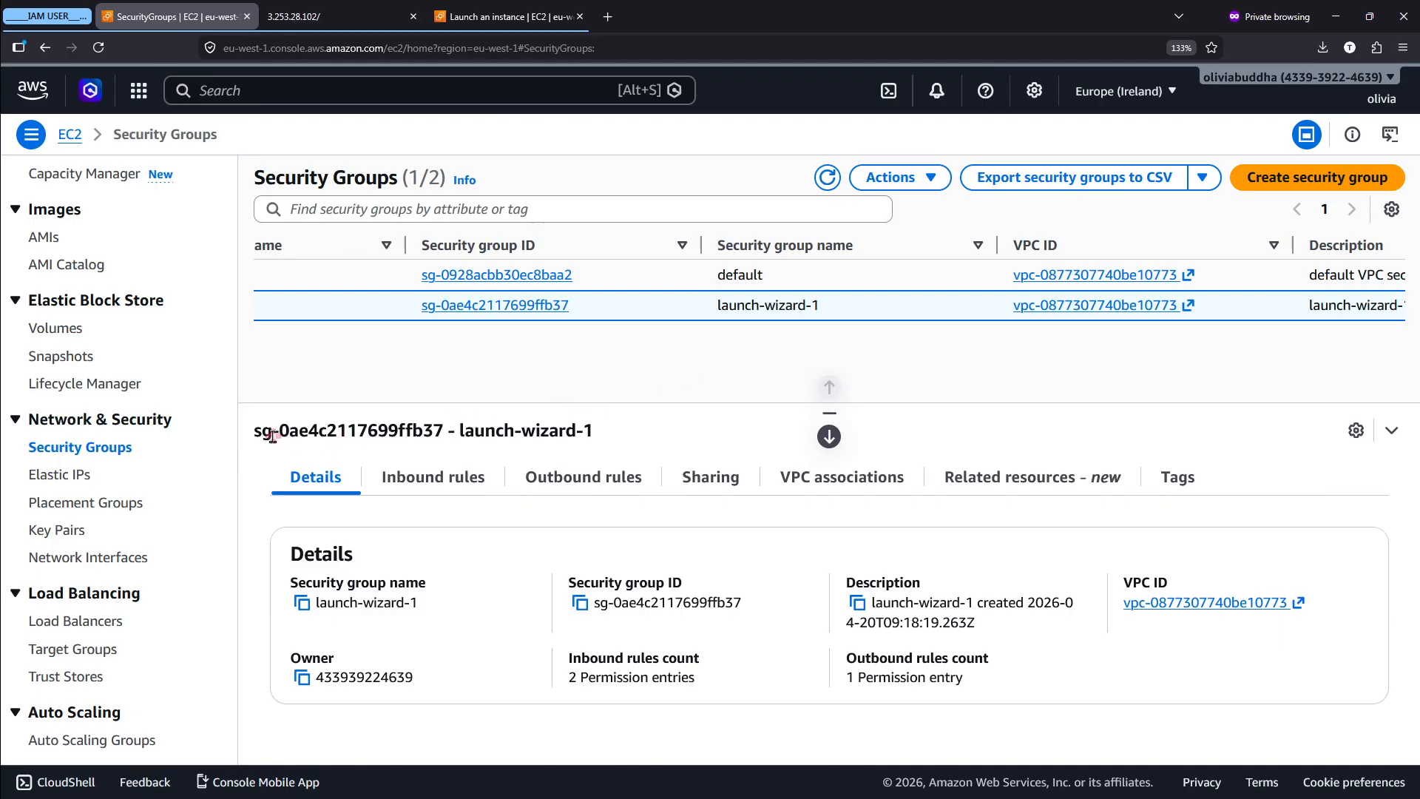
# - Examine the name, owner, security group ID and inbound rules count in the details of launch-wizard-1
pyautogui.scroll(5, 338, 580)
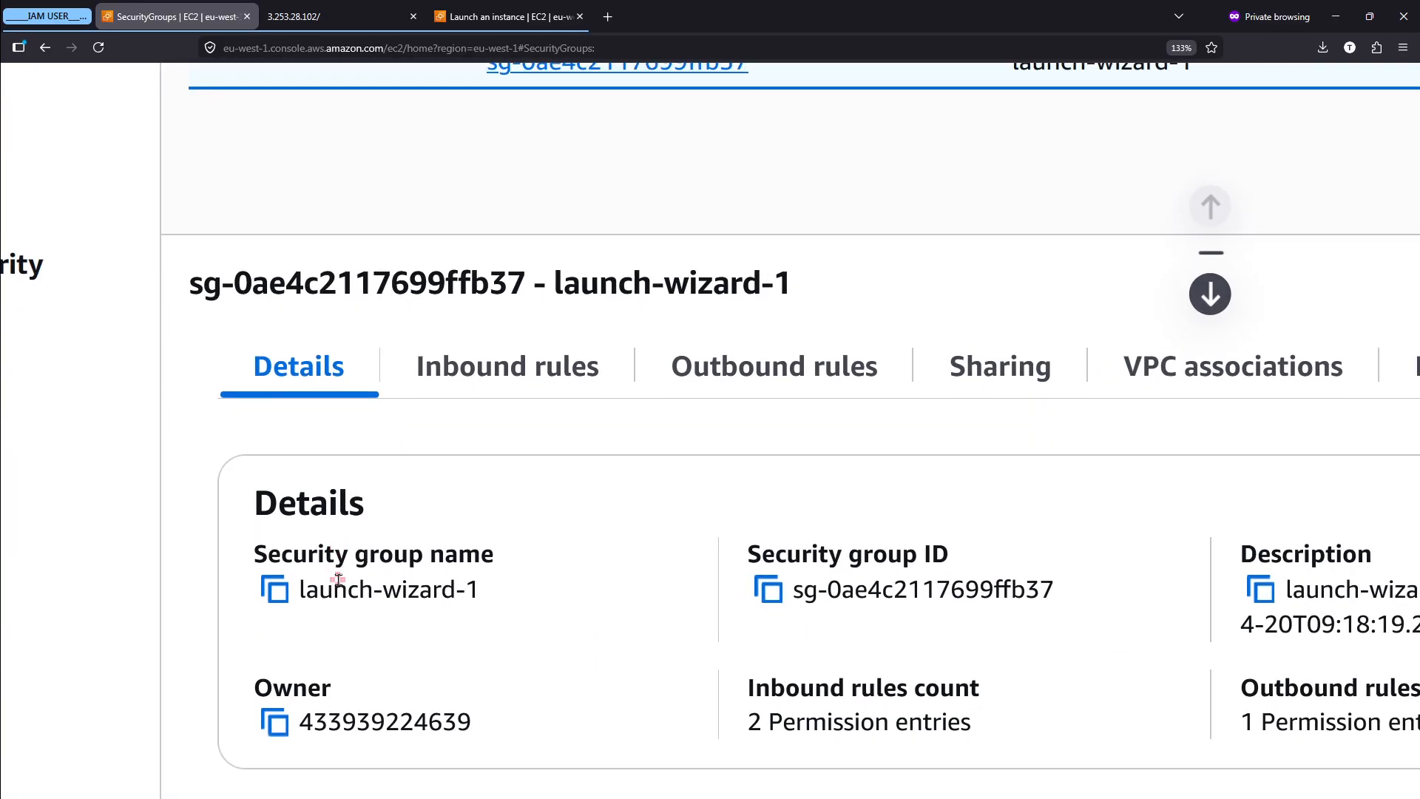
pyautogui.hscroll(1, 398, 506)
pyautogui.scroll(-1, 397, 505)
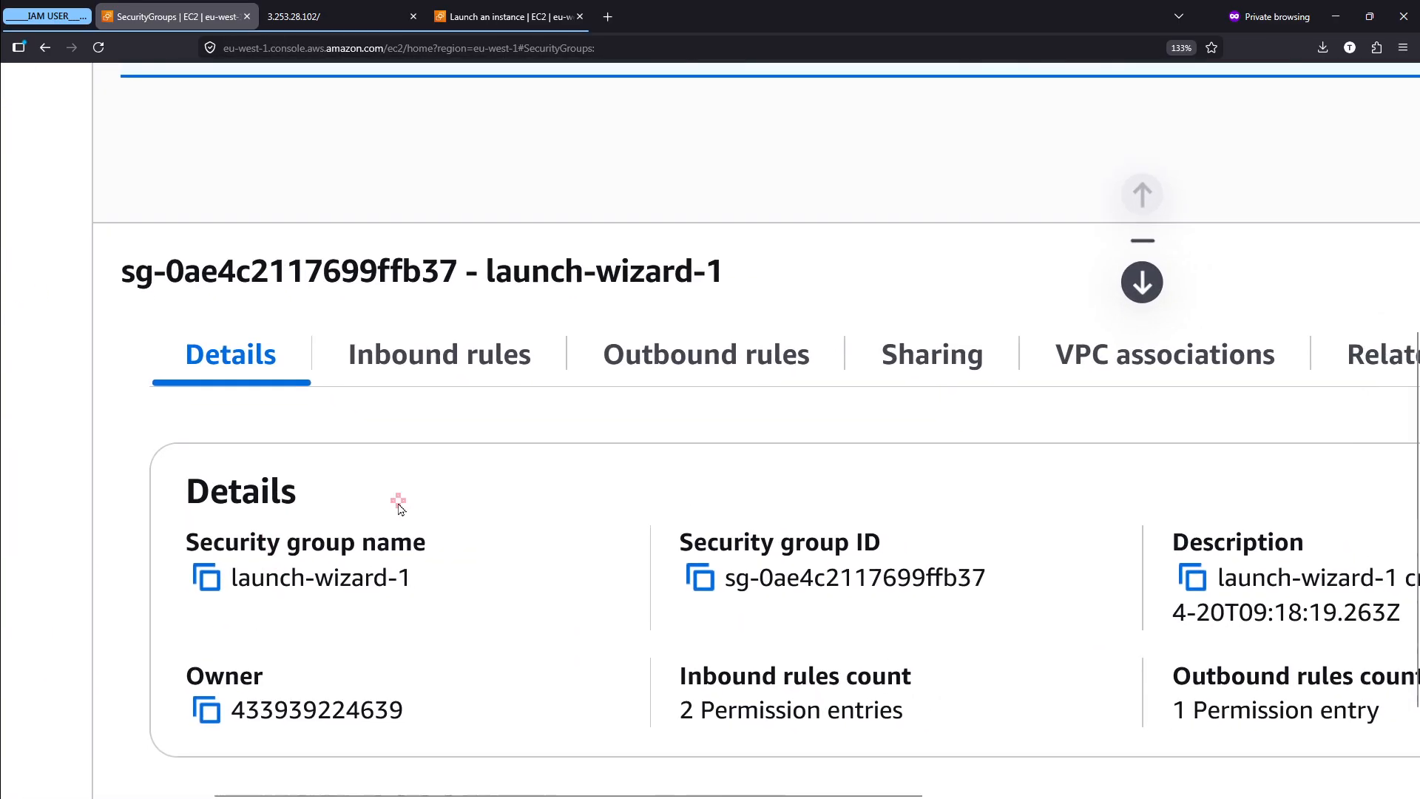
pyautogui.moveTo(223, 545); pyautogui.dragTo(409, 548)
pyautogui.click(409, 551)
pyautogui.scroll(-1, 362, 603)
pyautogui.hscroll(1, 362, 603)
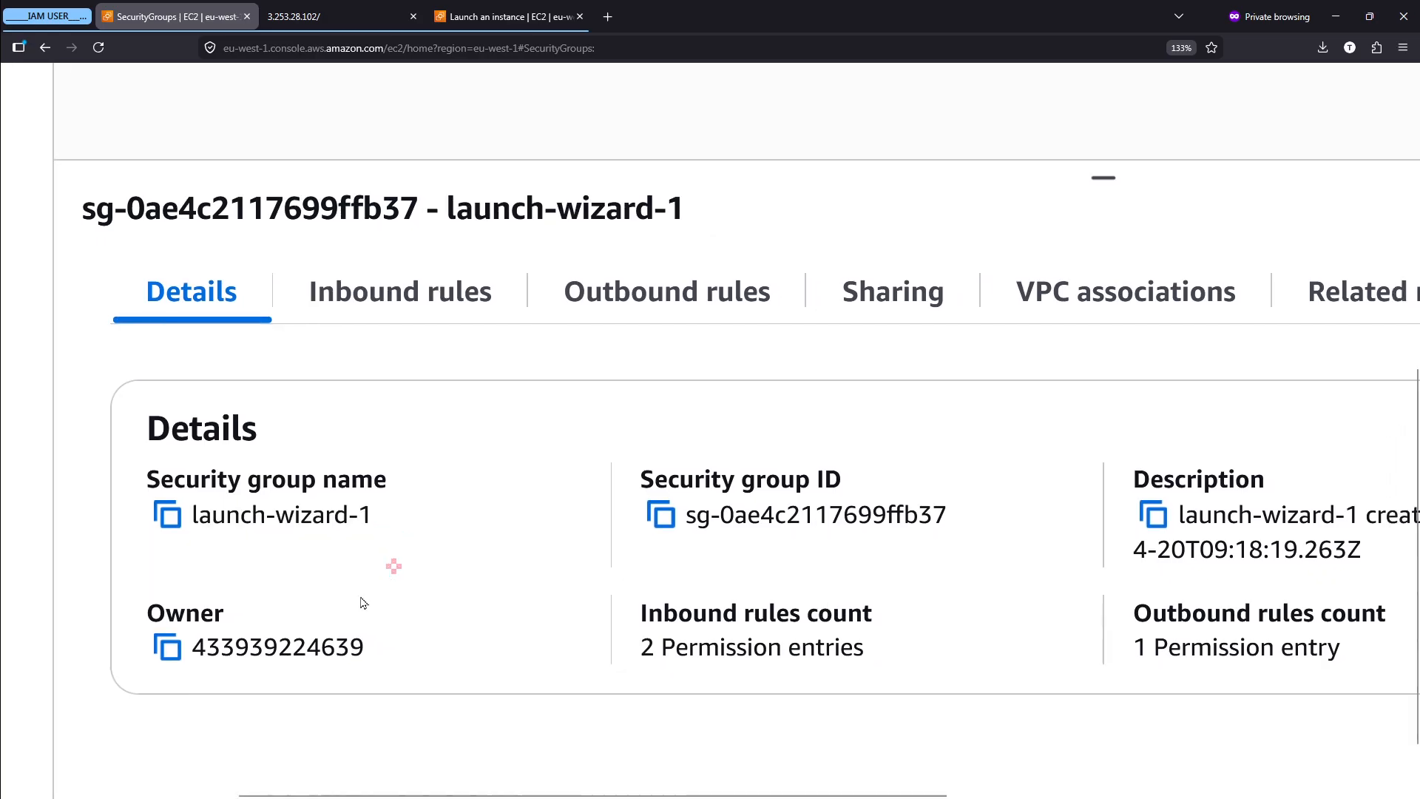
pyautogui.moveTo(214, 640); pyautogui.dragTo(352, 658)
pyautogui.click(352, 658)
pyautogui.moveTo(699, 519); pyautogui.dragTo(899, 524)
pyautogui.click(899, 525)
pyautogui.hscroll(2, 899, 518)
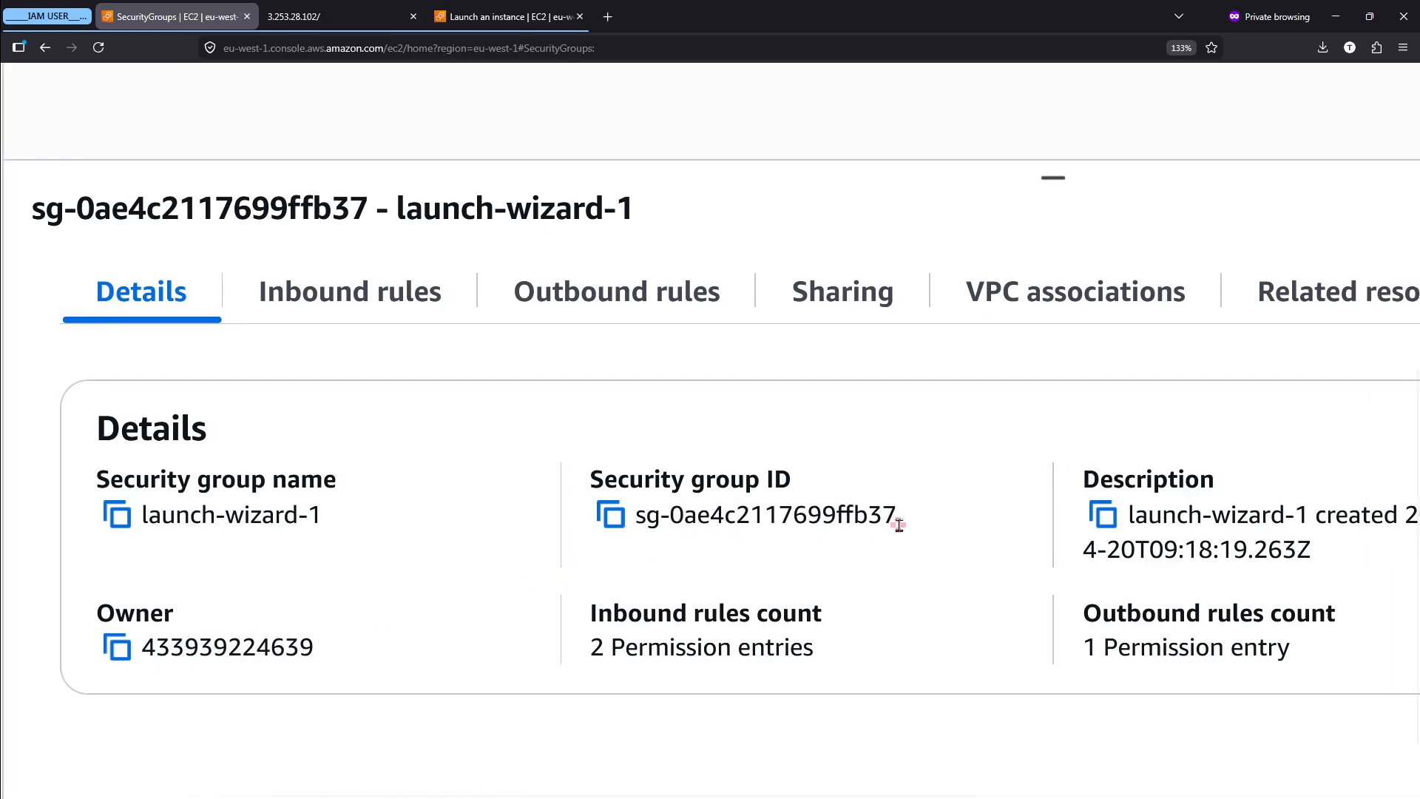
pyautogui.moveTo(631, 656); pyautogui.dragTo(875, 659)
pyautogui.click(878, 661)
pyautogui.scroll(-5, 878, 660)
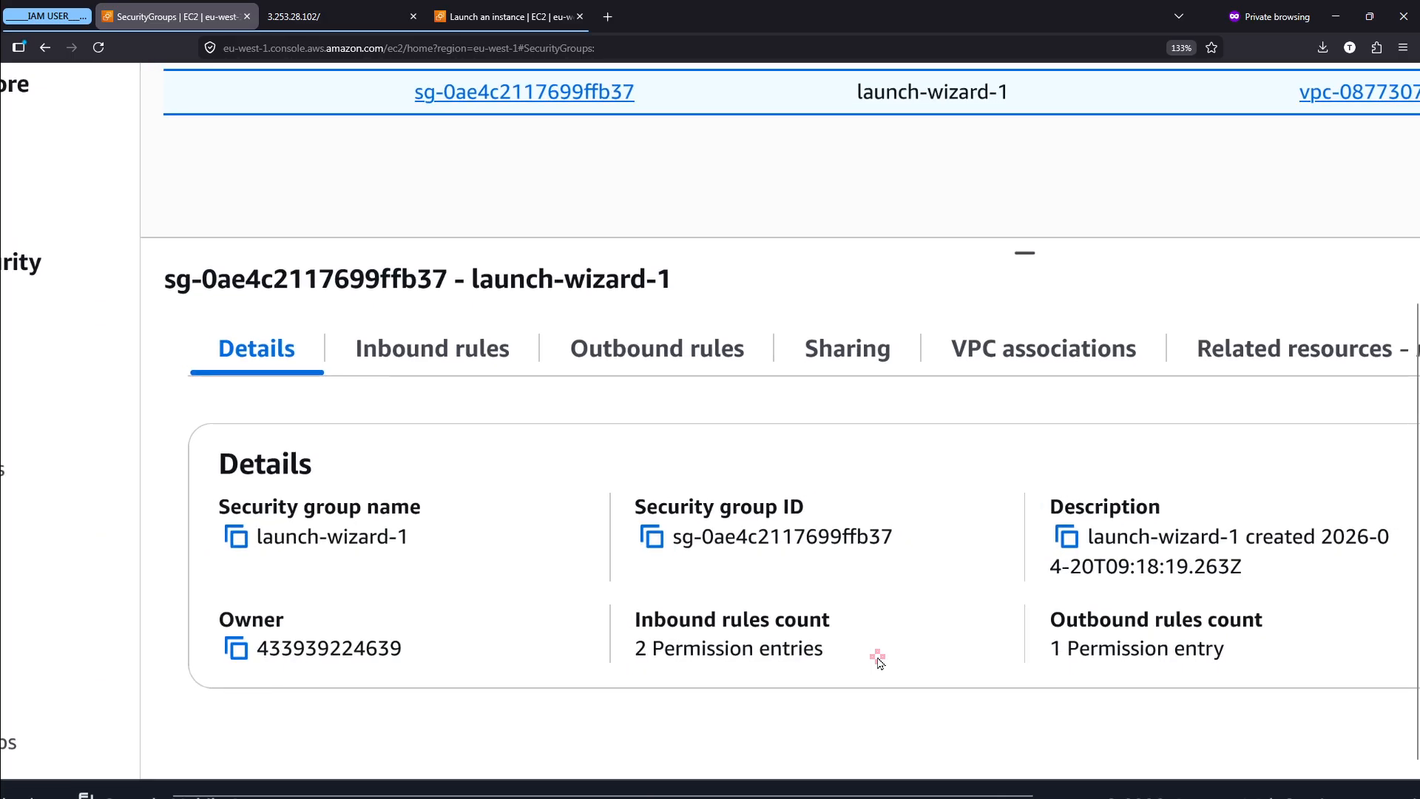
pyautogui.press('Escape')
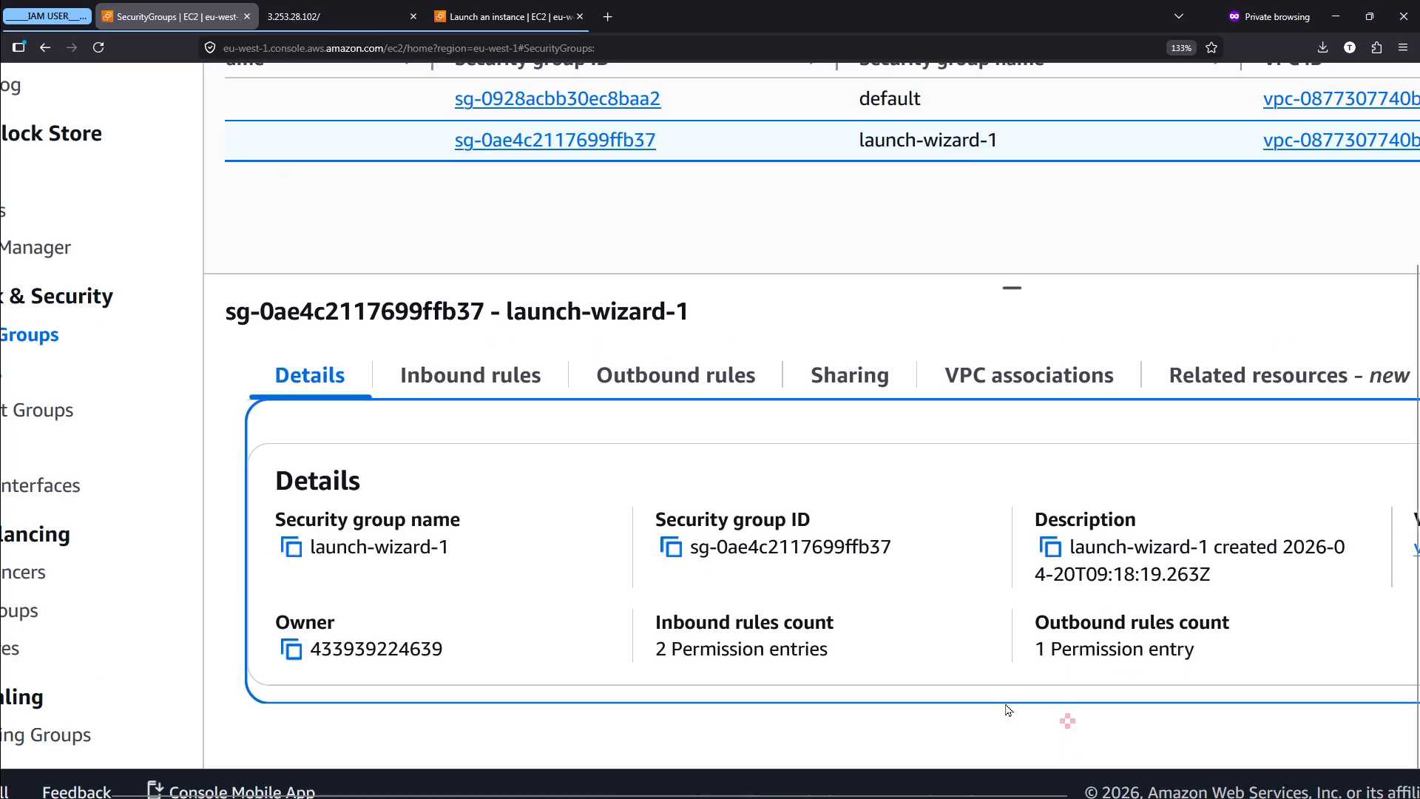
# - Open the inbound rules of the launch-wizard-1 security group
pyautogui.scroll(5, 488, 406)
pyautogui.moveTo(363, 285)
pyautogui.mouseDown()
pyautogui.moveTo(314, 302)
pyautogui.moveTo(379, 283)
pyautogui.mouseUp()
pyautogui.moveTo(911, 322)
pyautogui.mouseDown()
pyautogui.moveTo(673, 363)
pyautogui.moveTo(822, 267)
pyautogui.mouseUp()
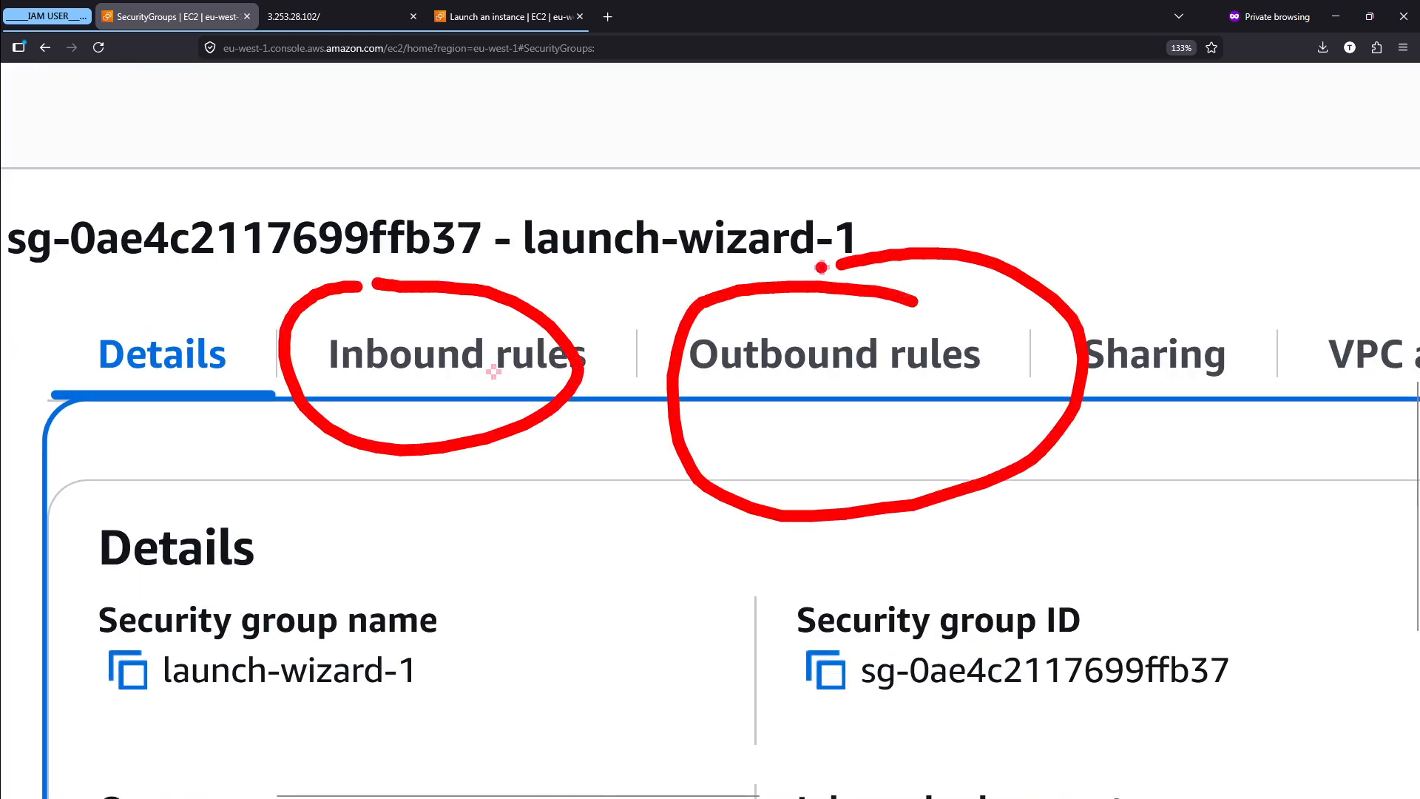
pyautogui.press('Escape')
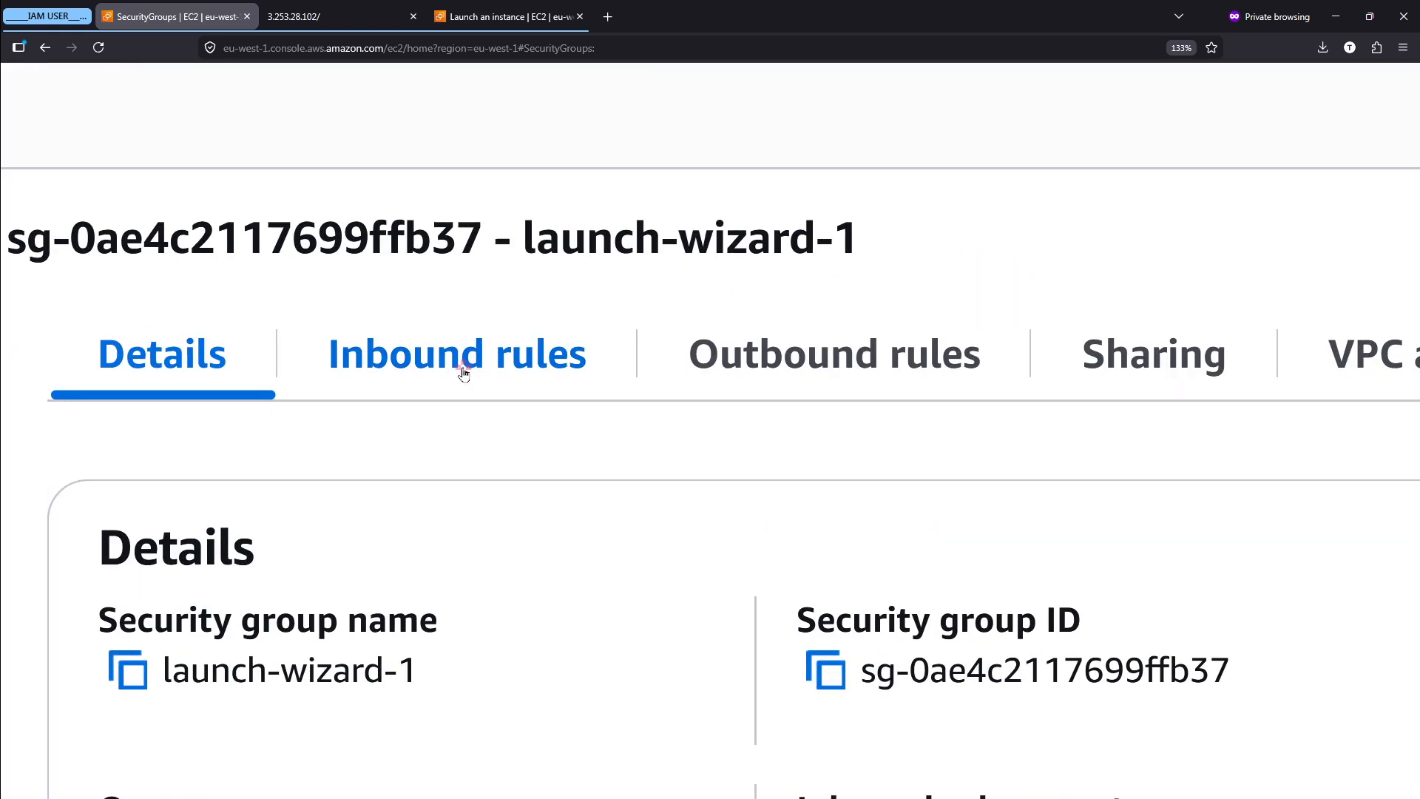
pyautogui.click(463, 367)
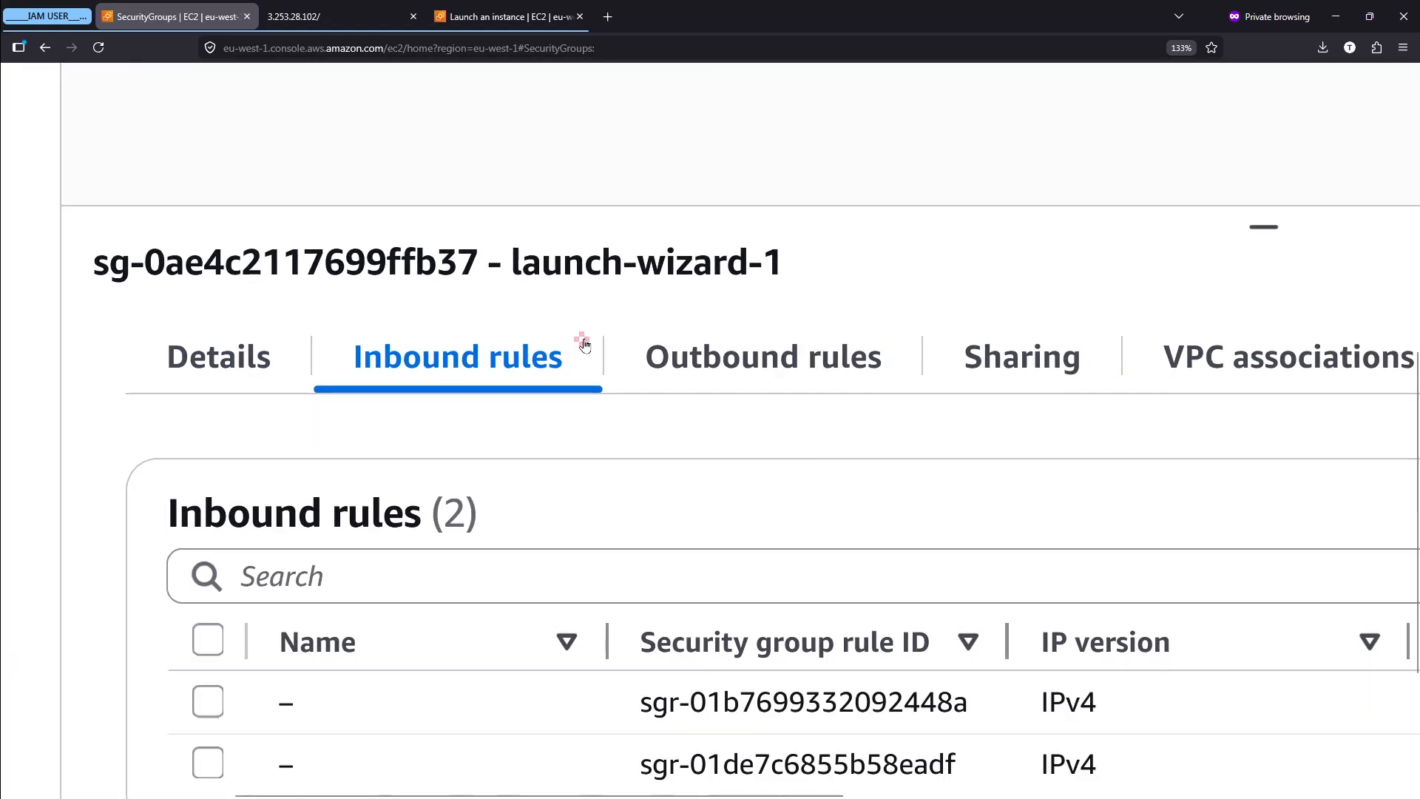
# - Switch to the Notepad notes on inbound traffic and read its definition and what it does
pyautogui.hotkey('alt', 'Tab')
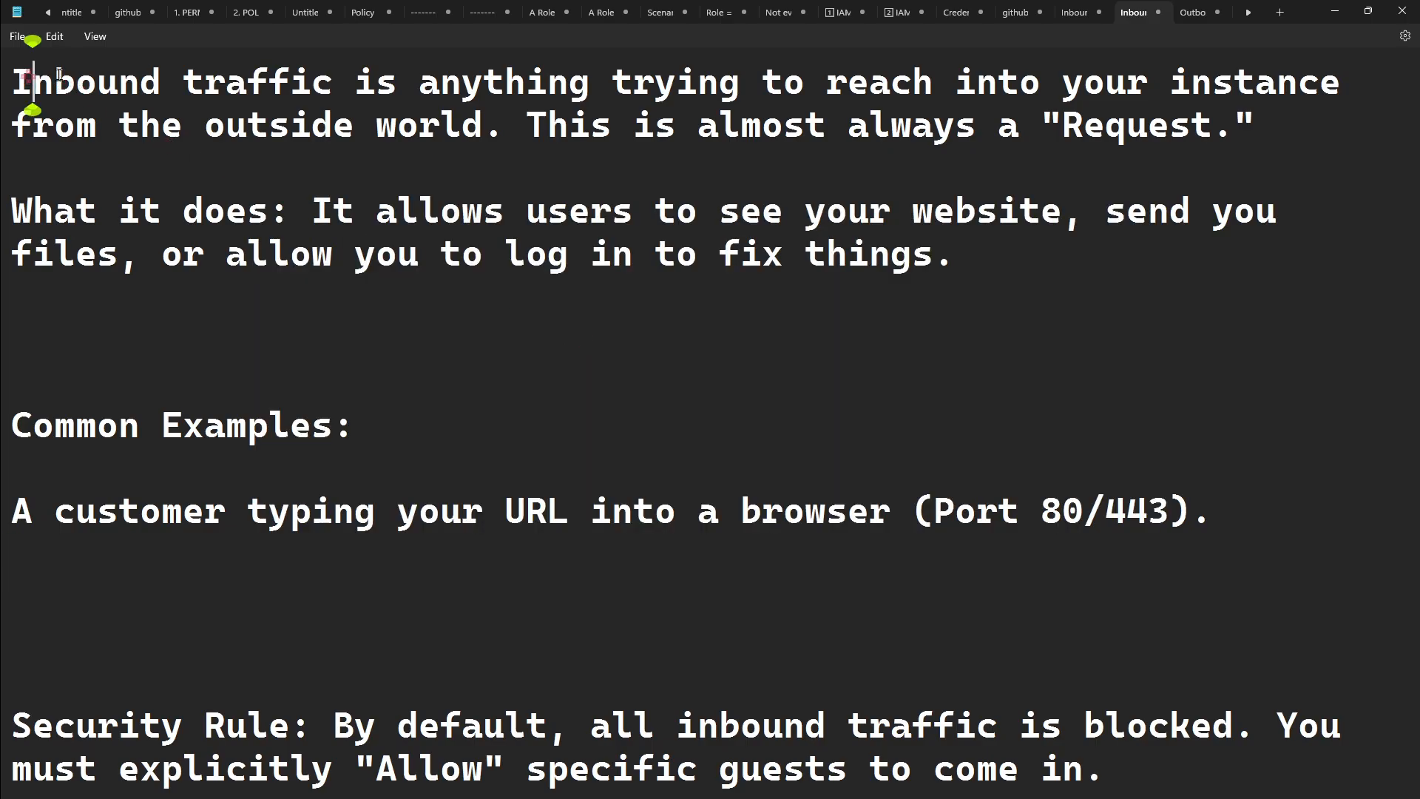
pyautogui.moveTo(33, 91); pyautogui.dragTo(1050, 90)
pyautogui.moveTo(869, 102); pyautogui.dragTo(1040, 130)
pyautogui.click(501, 117)
pyautogui.click(528, 113)
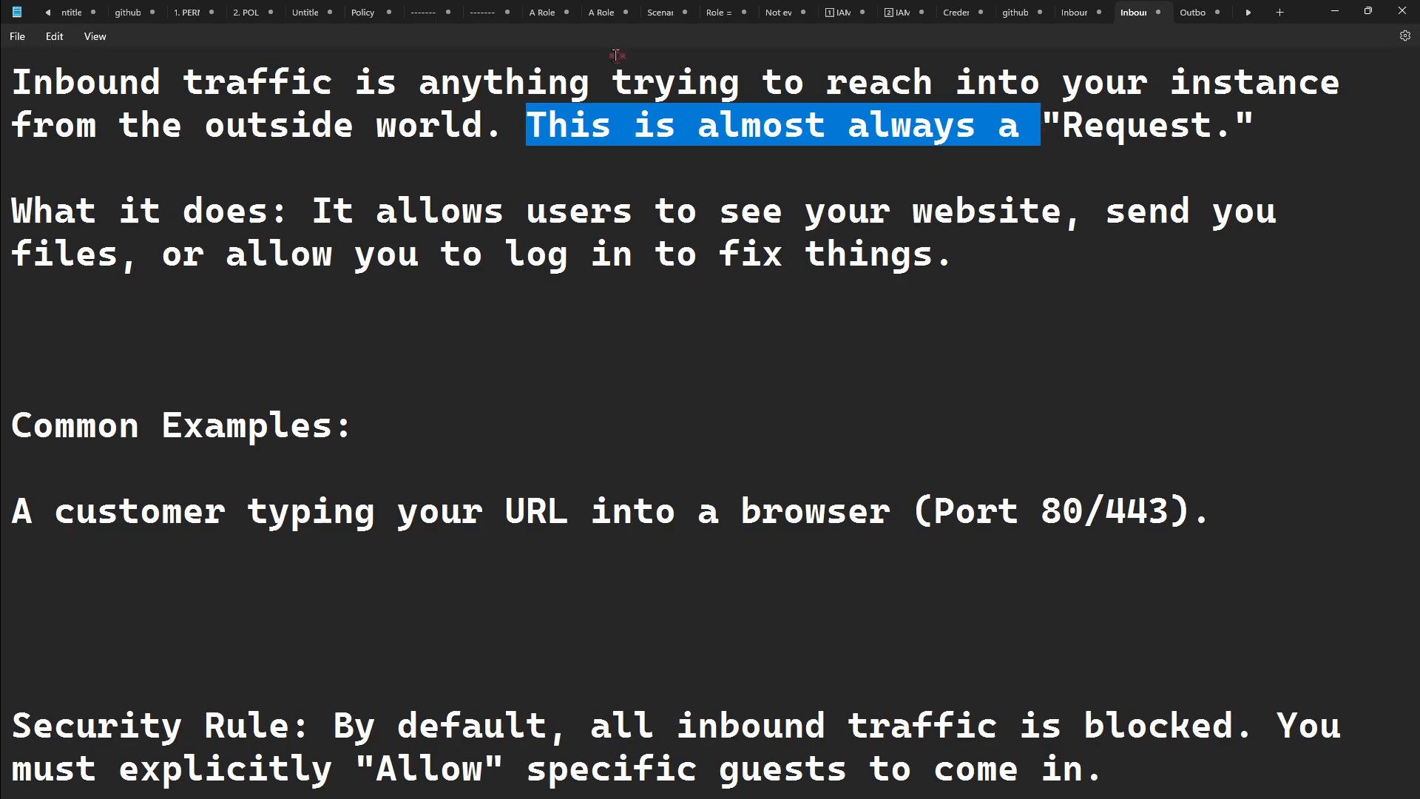
pyautogui.moveTo(334, 80); pyautogui.dragTo(11, 82)
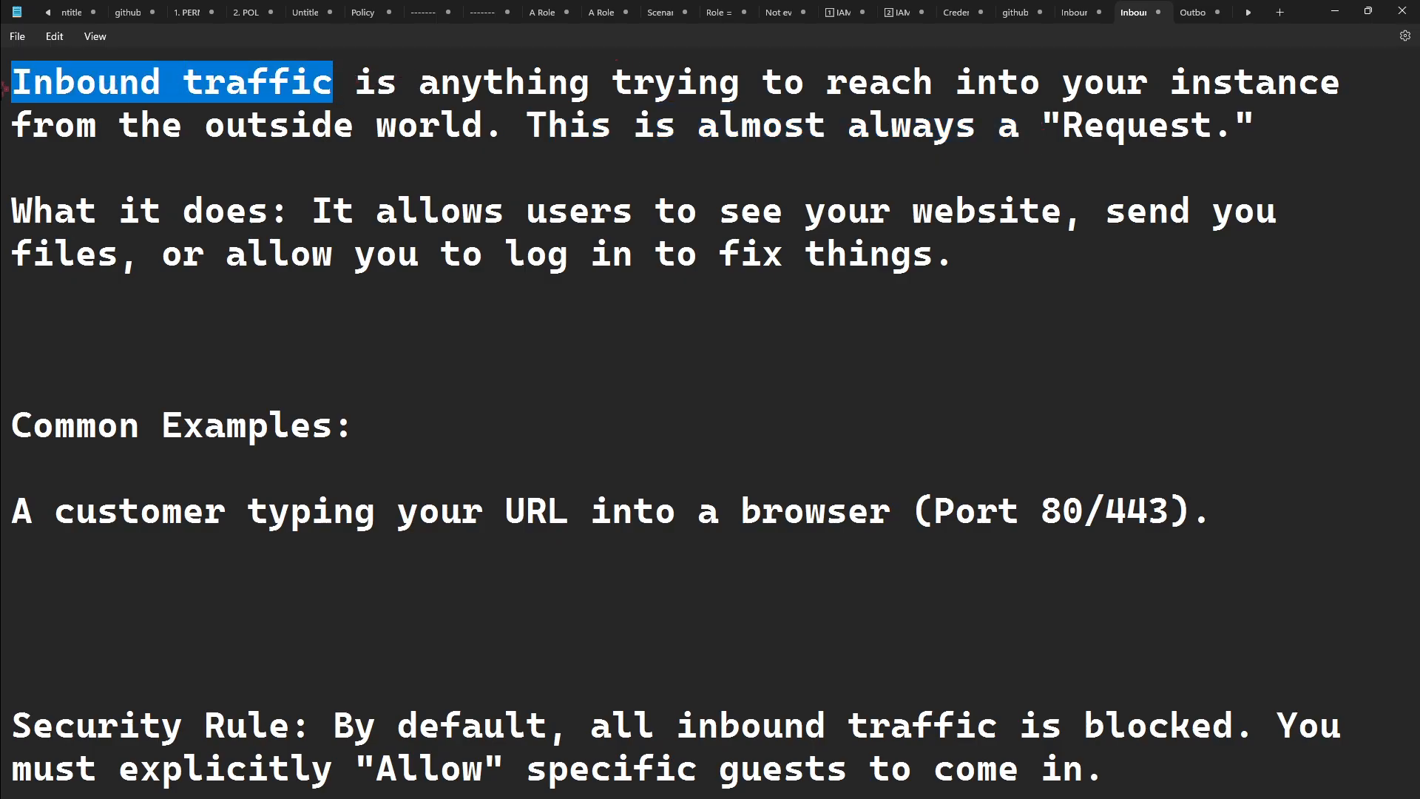
pyautogui.click(145, 169)
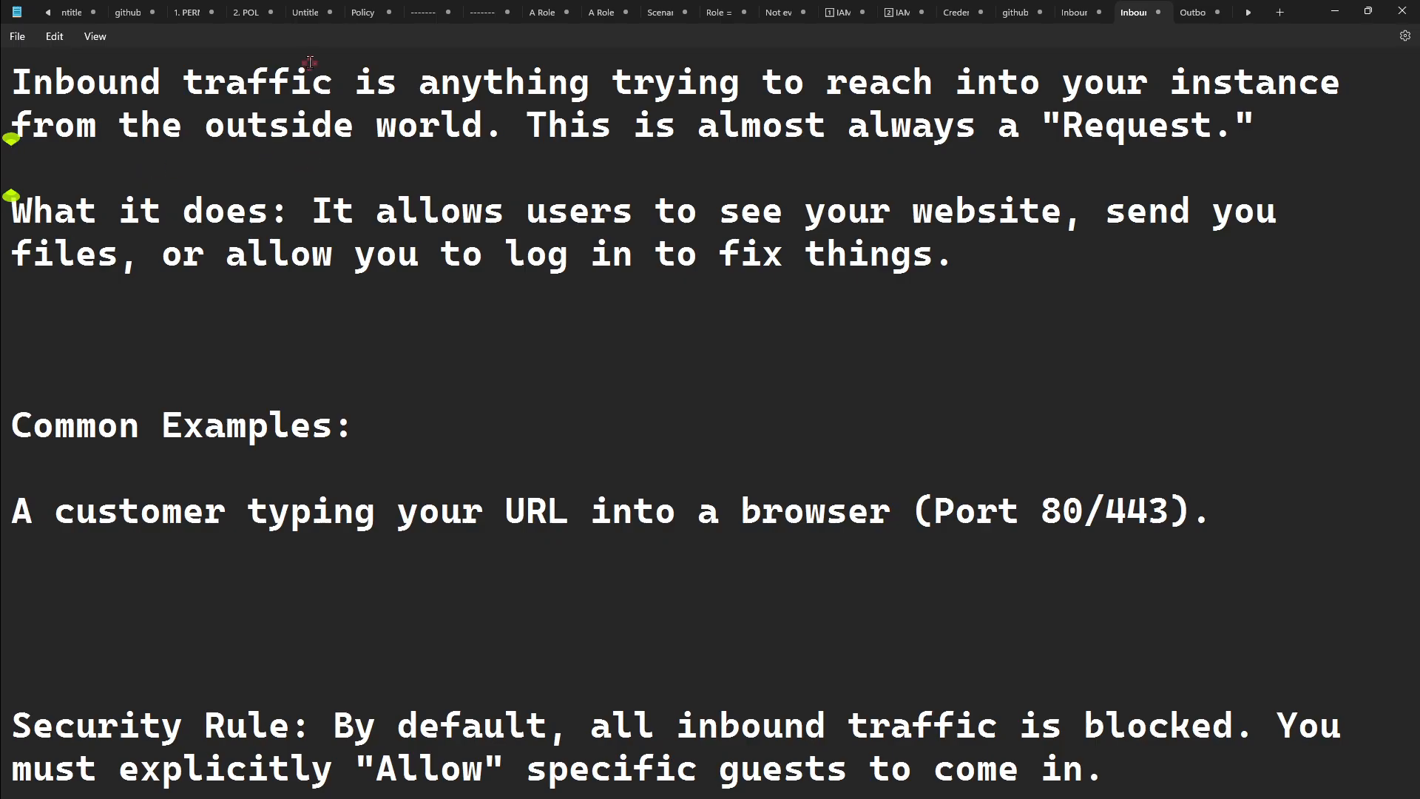
pyautogui.moveTo(317, 206); pyautogui.dragTo(1126, 251)
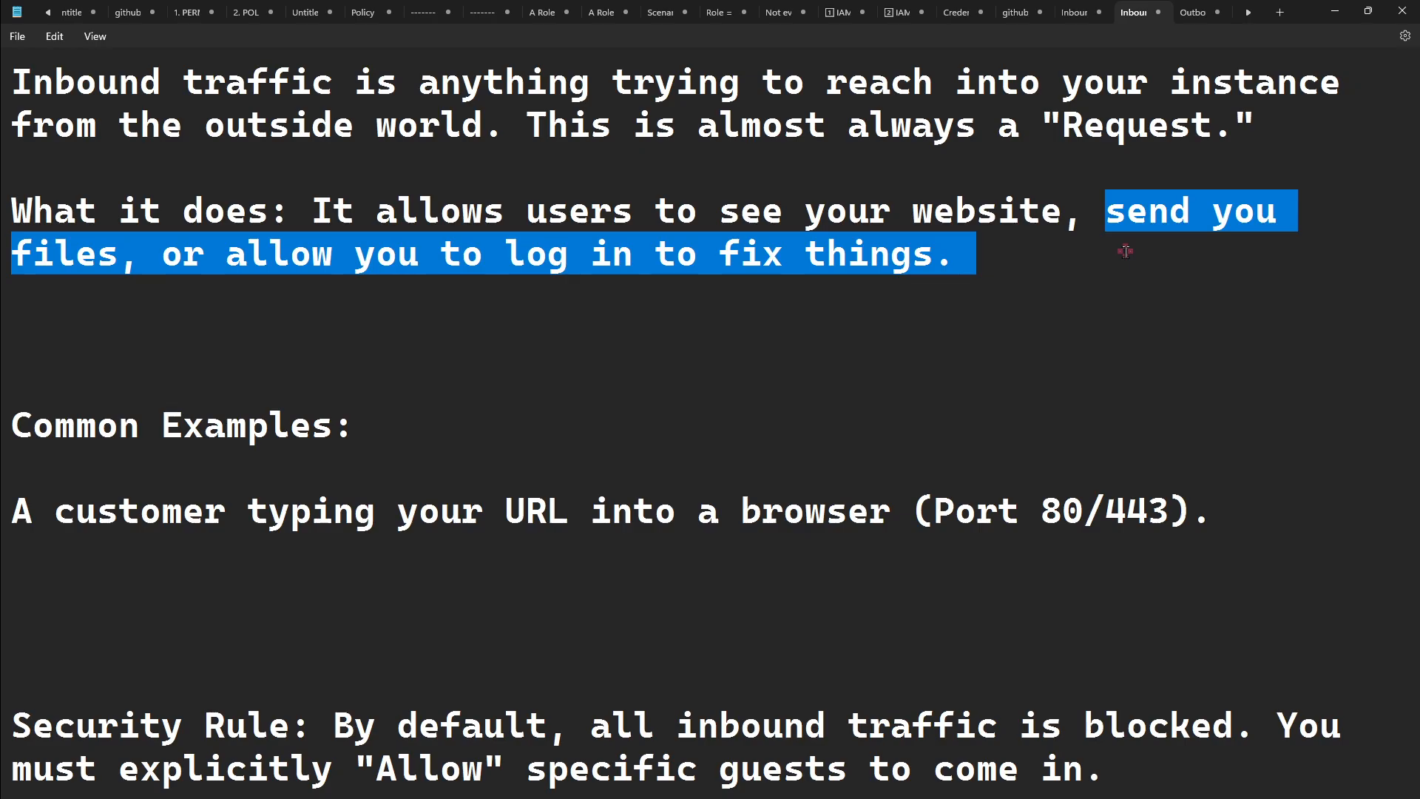
pyautogui.click(1125, 255)
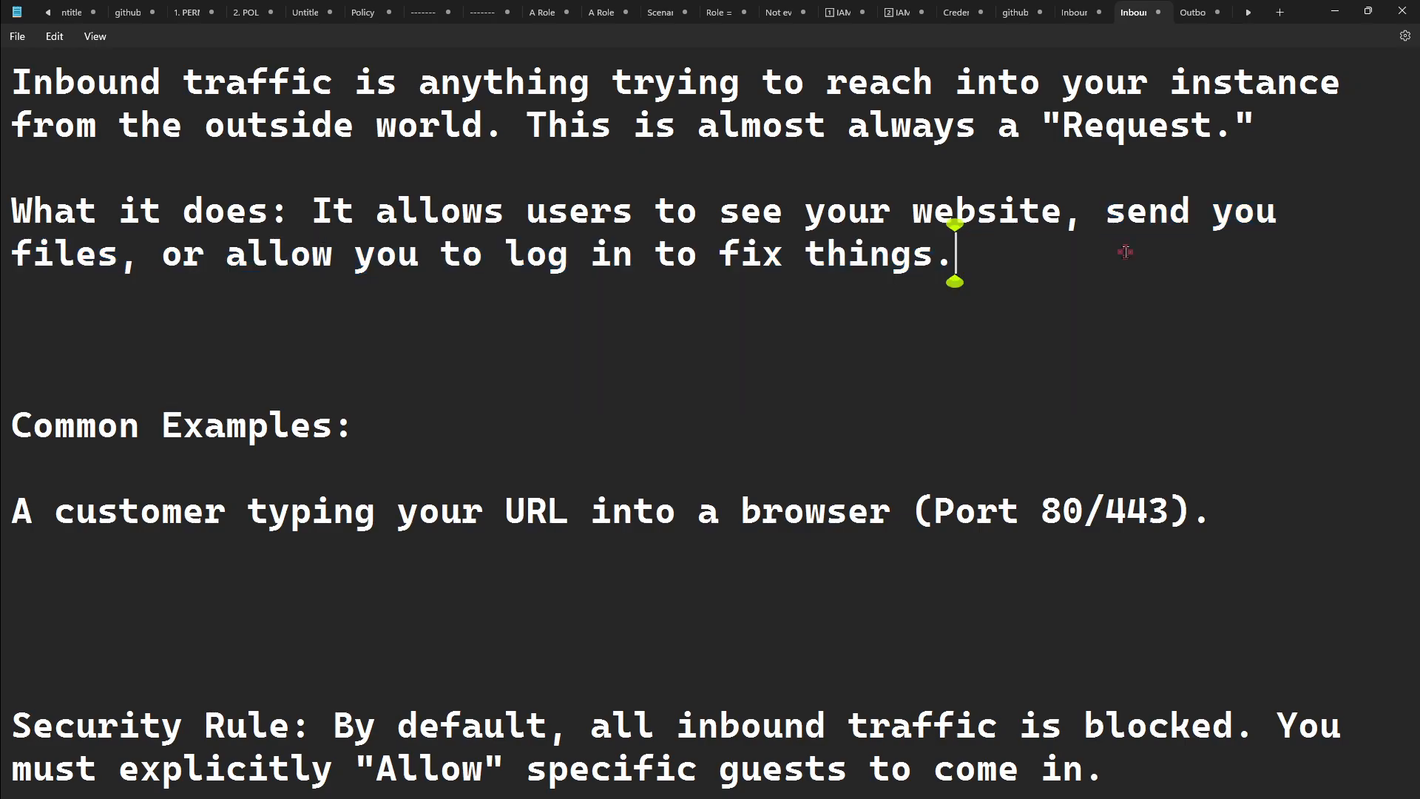
# - Read the notes' common example with Port 80/443 and the default security rule for inbound traffic
pyautogui.click(21, 511)
pyautogui.moveTo(21, 510); pyautogui.dragTo(897, 499)
pyautogui.click(896, 499)
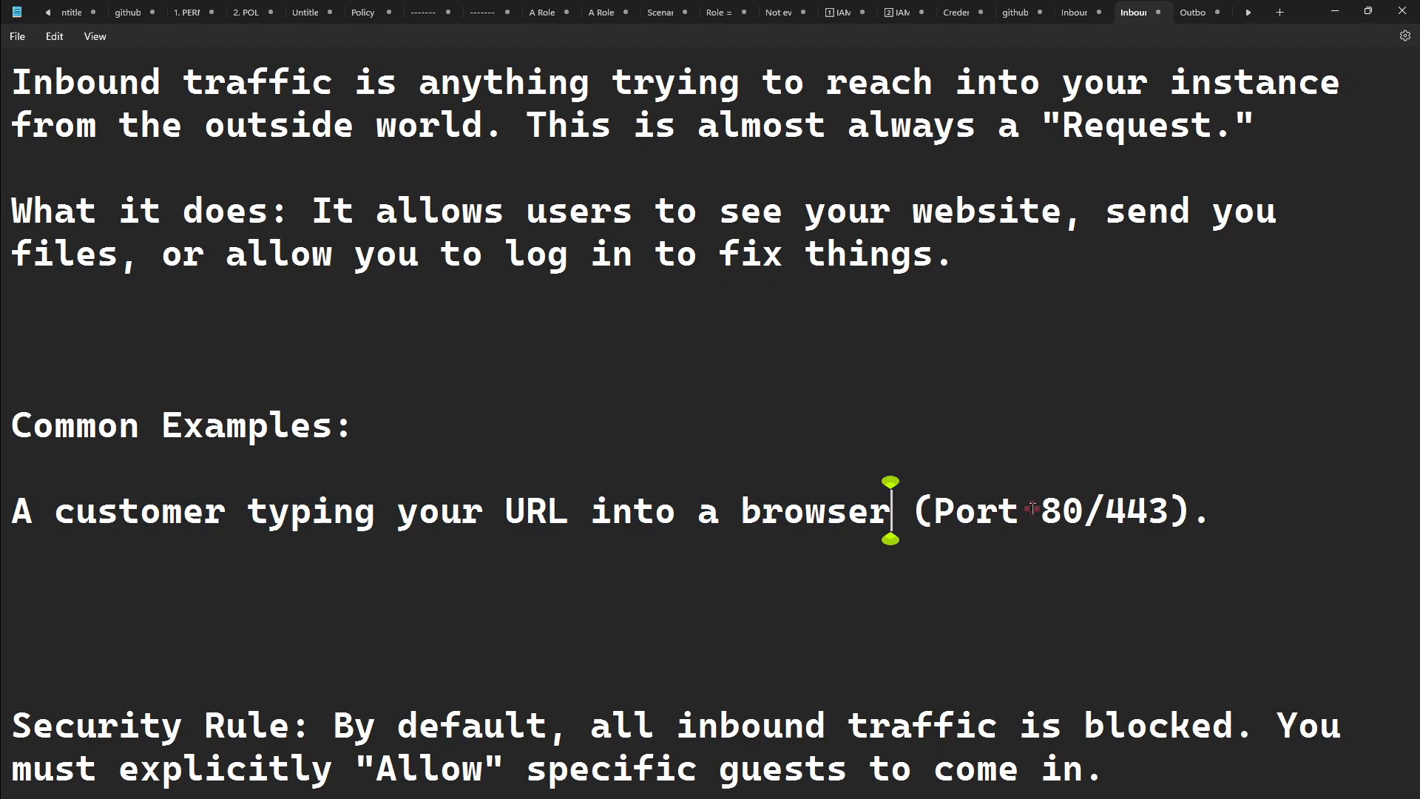
pyautogui.moveTo(1038, 509); pyautogui.dragTo(1177, 501)
pyautogui.click(1085, 508)
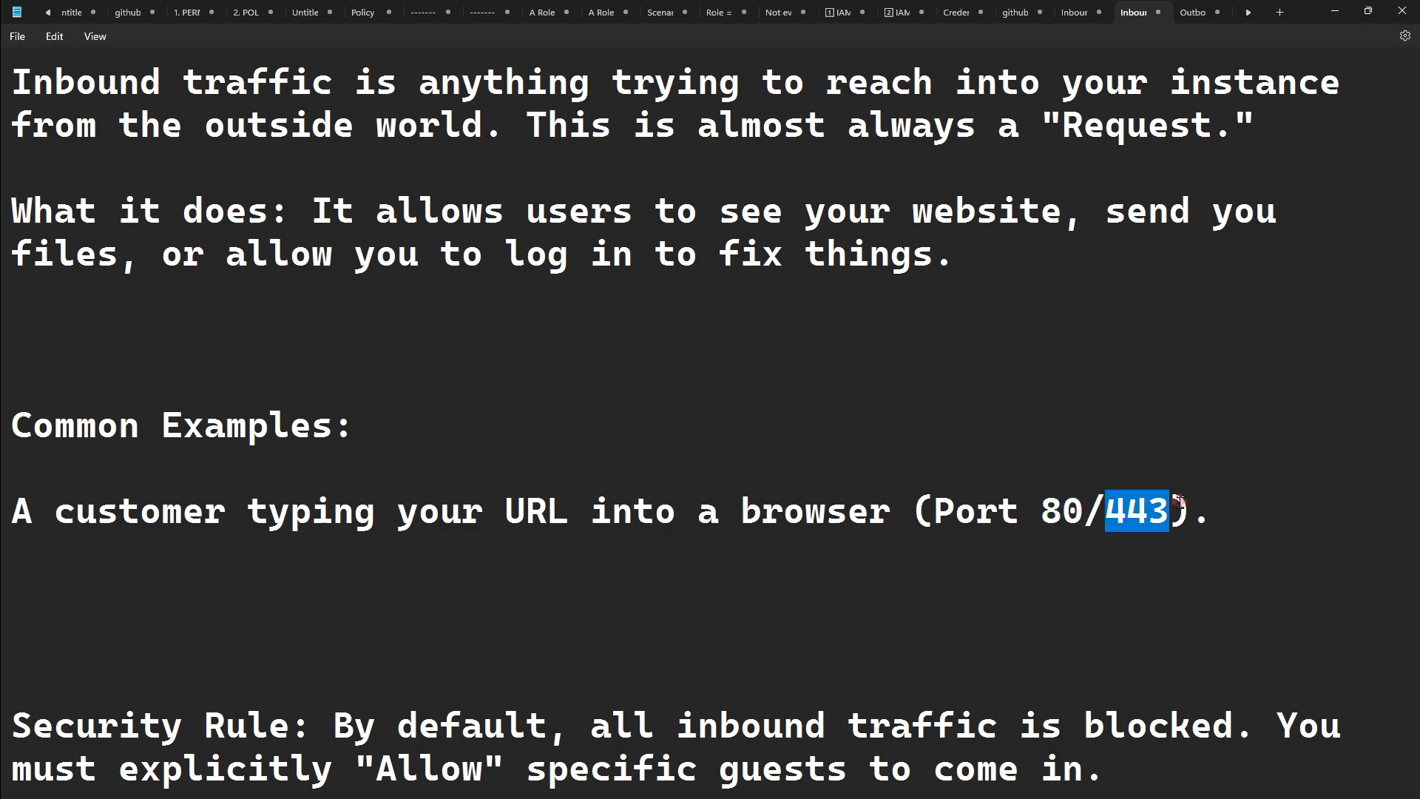
pyautogui.click(1177, 501)
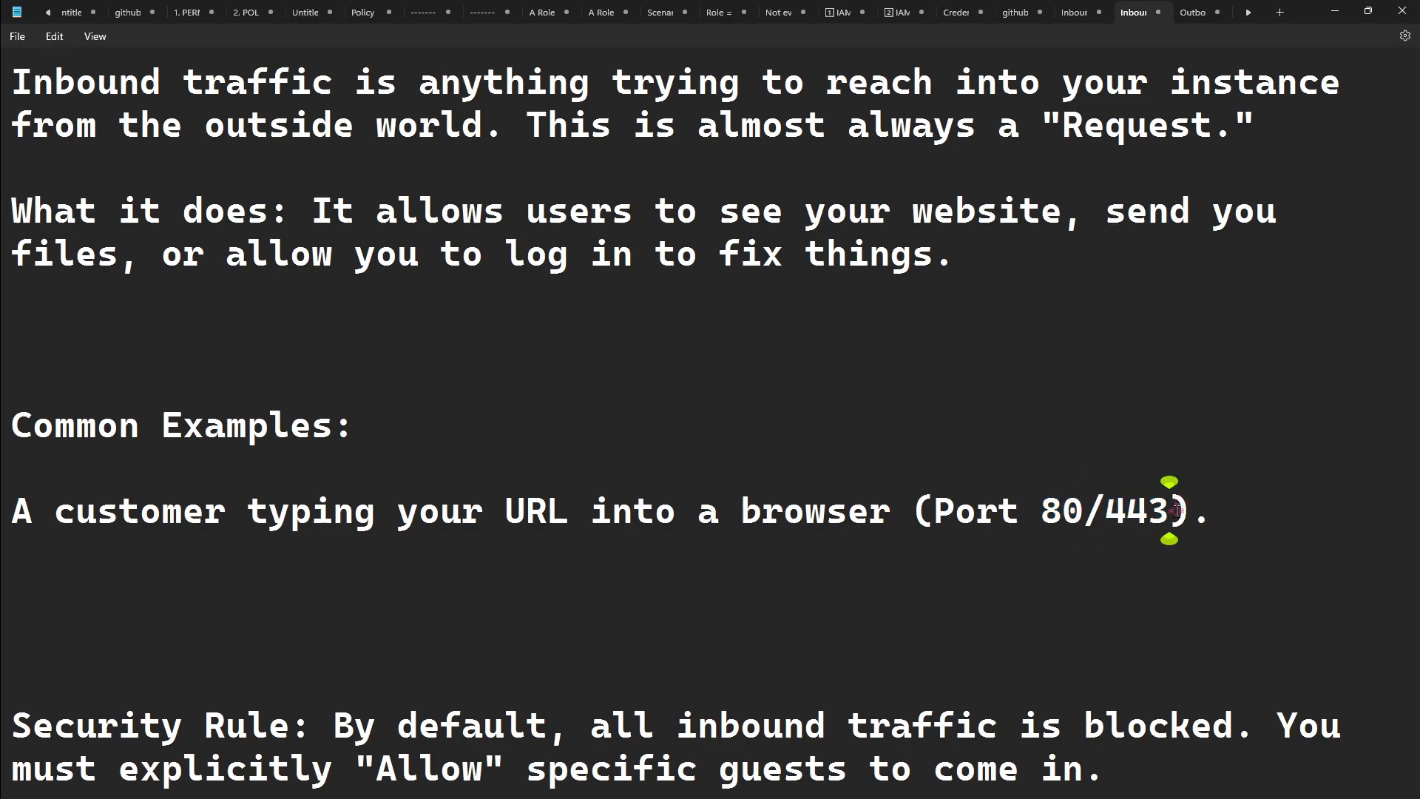
pyautogui.moveTo(1169, 510)
pyautogui.mouseDown()
pyautogui.moveTo(1045, 515)
pyautogui.moveTo(1165, 510)
pyautogui.mouseUp()
pyautogui.click(1112, 514)
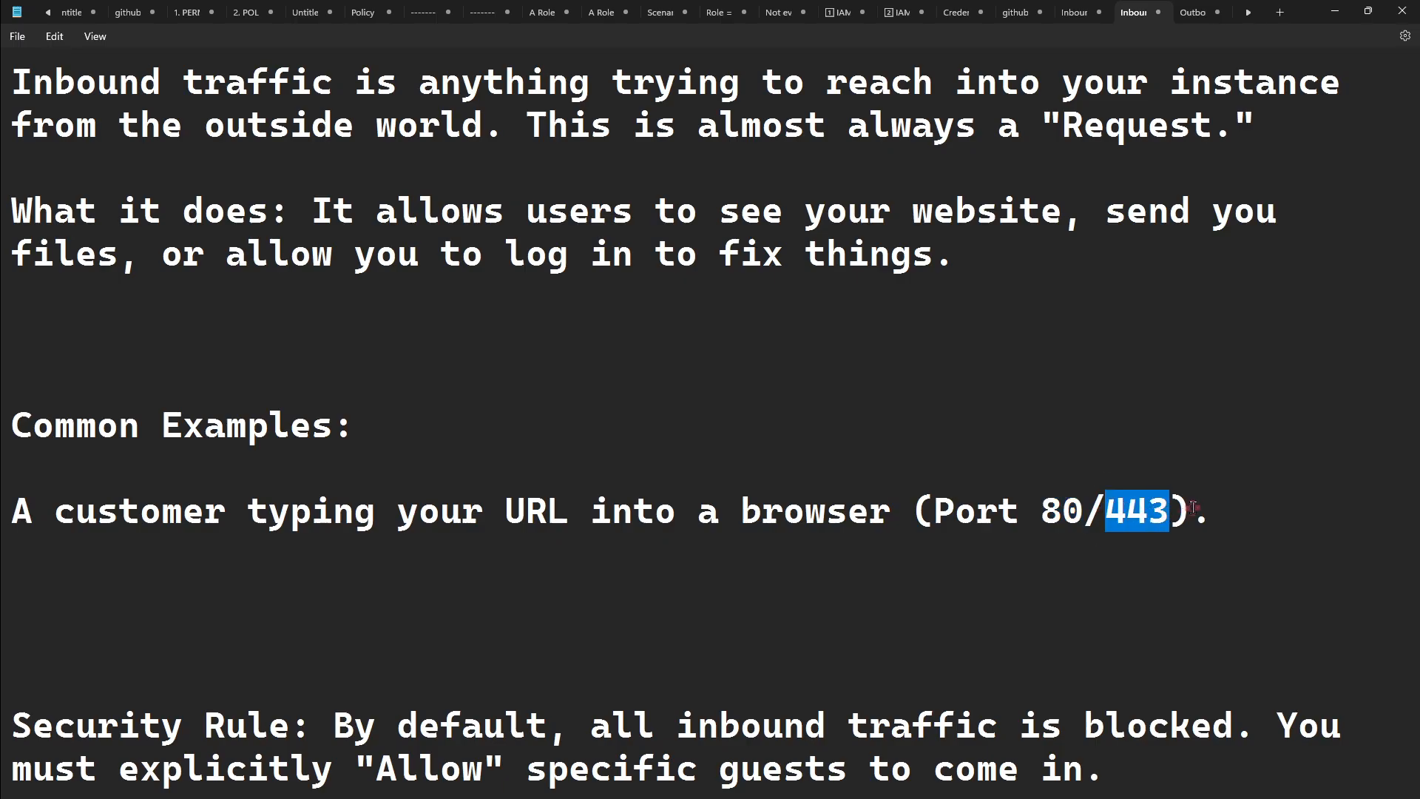
pyautogui.click(1193, 507)
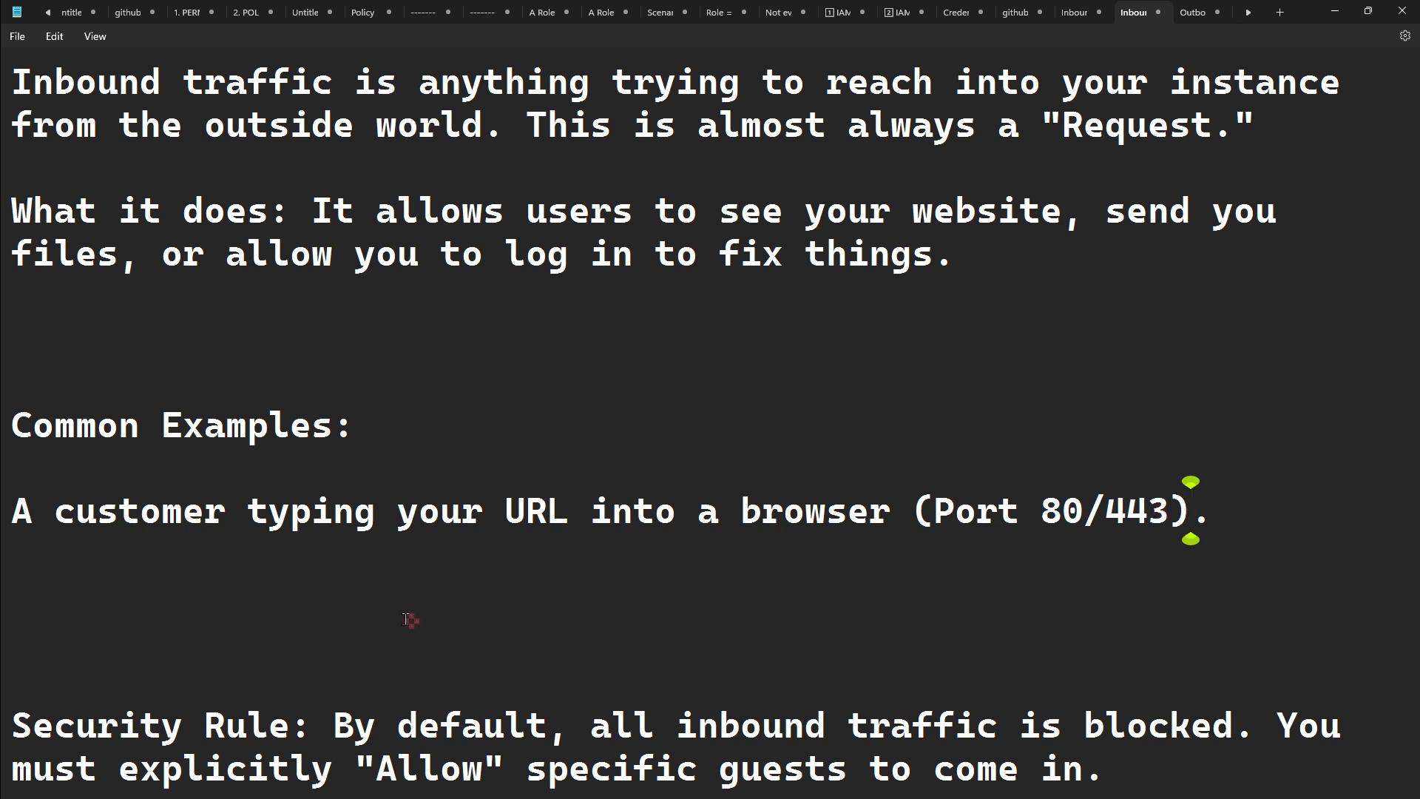
pyautogui.moveTo(326, 717); pyautogui.dragTo(1111, 753)
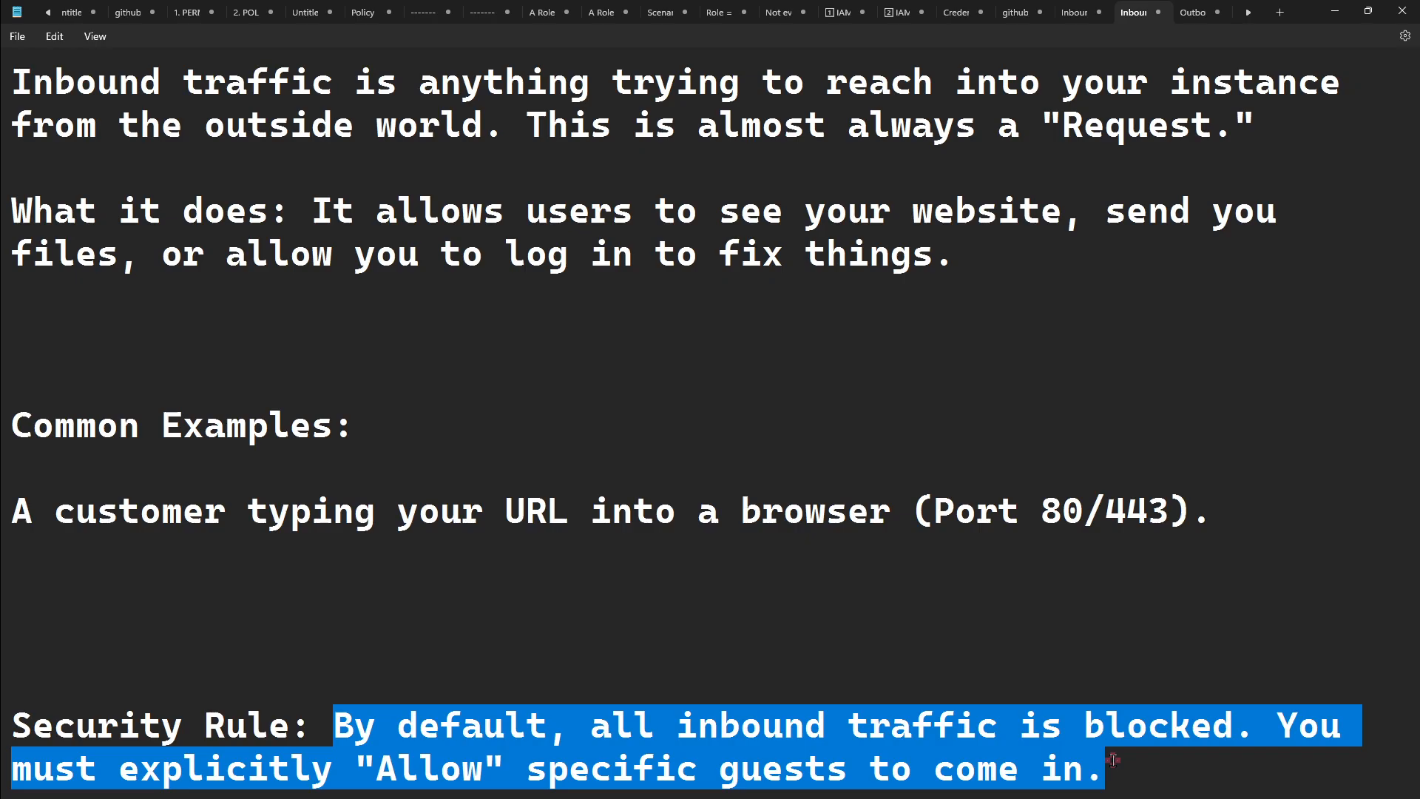
pyautogui.click(434, 580)
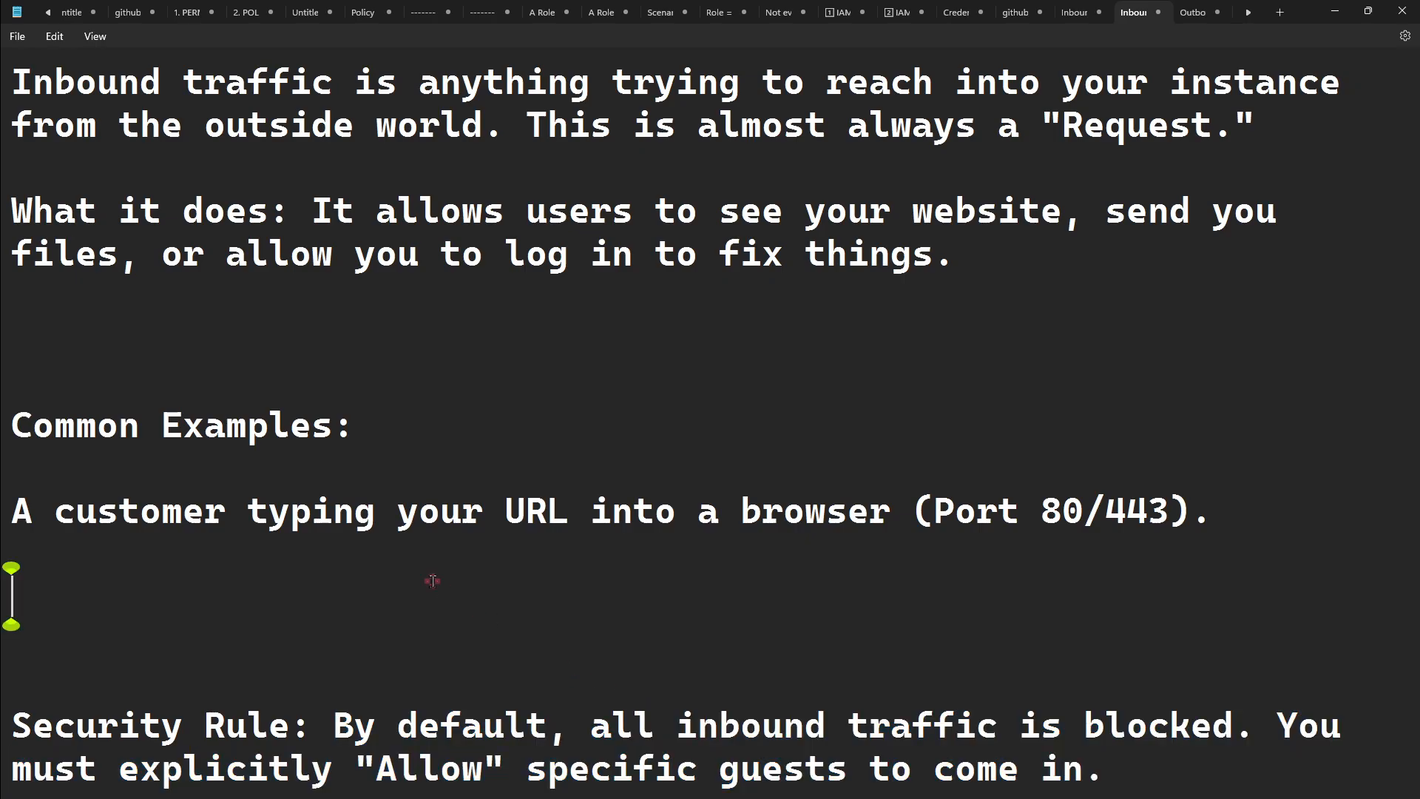
pyautogui.write('________________')
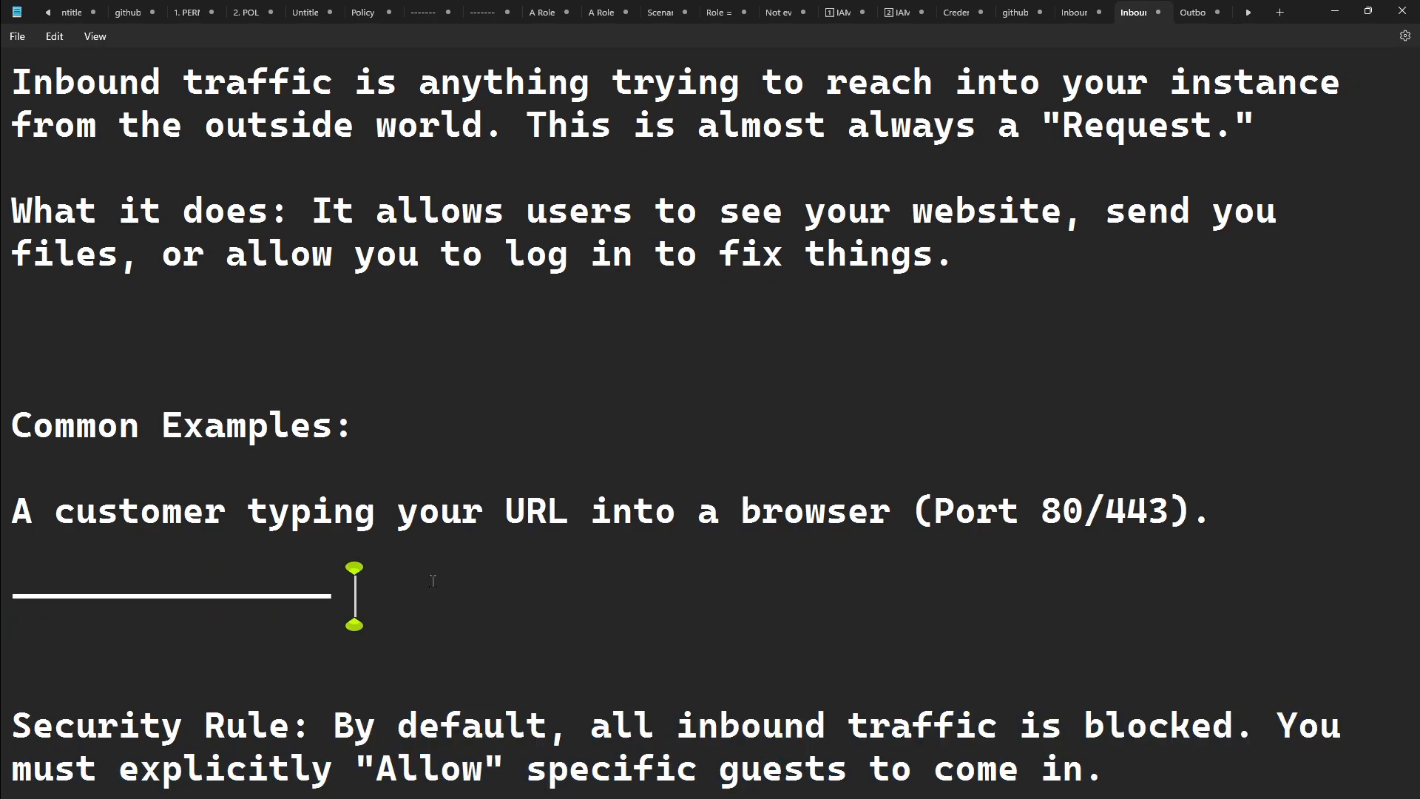
pyautogui.write('US ')
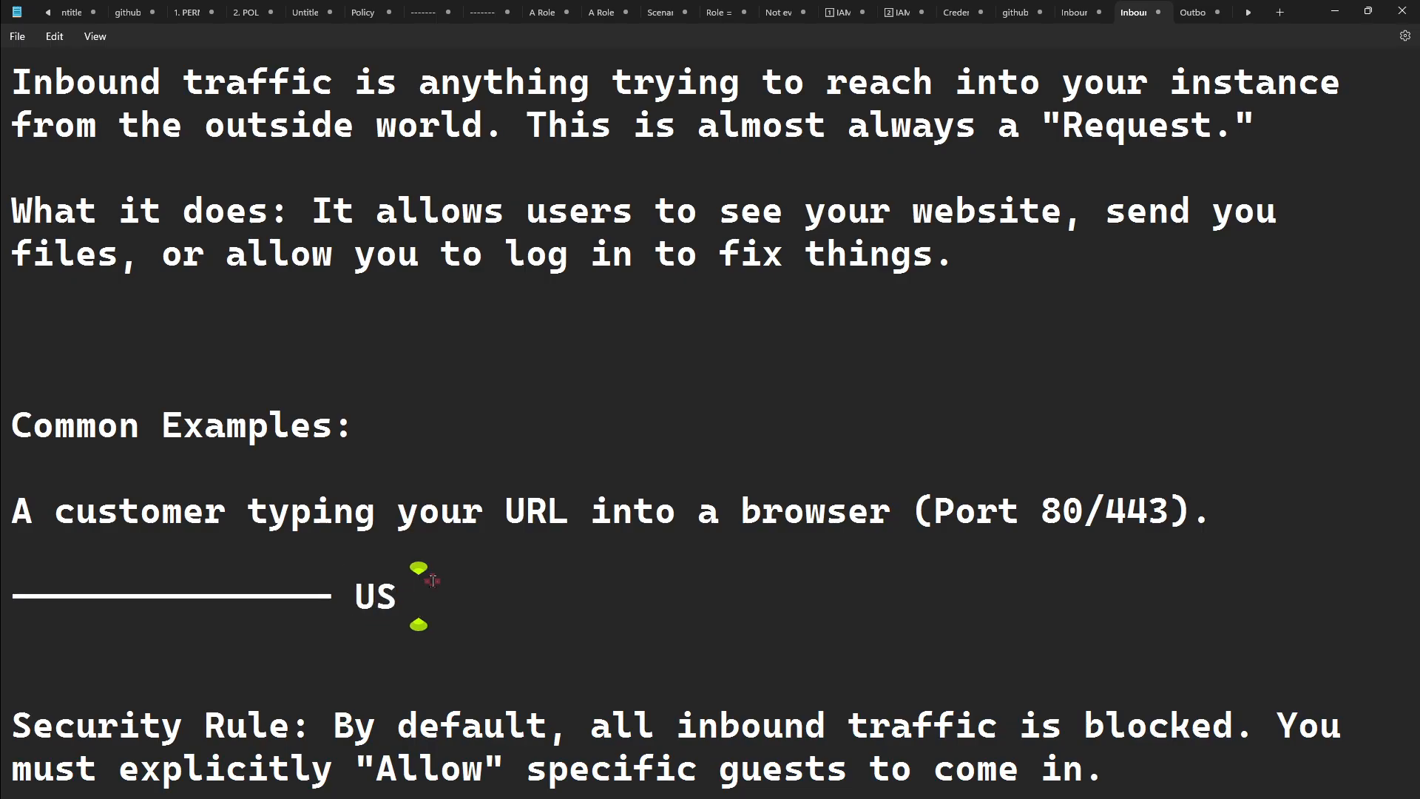
pyautogui.write('________________')
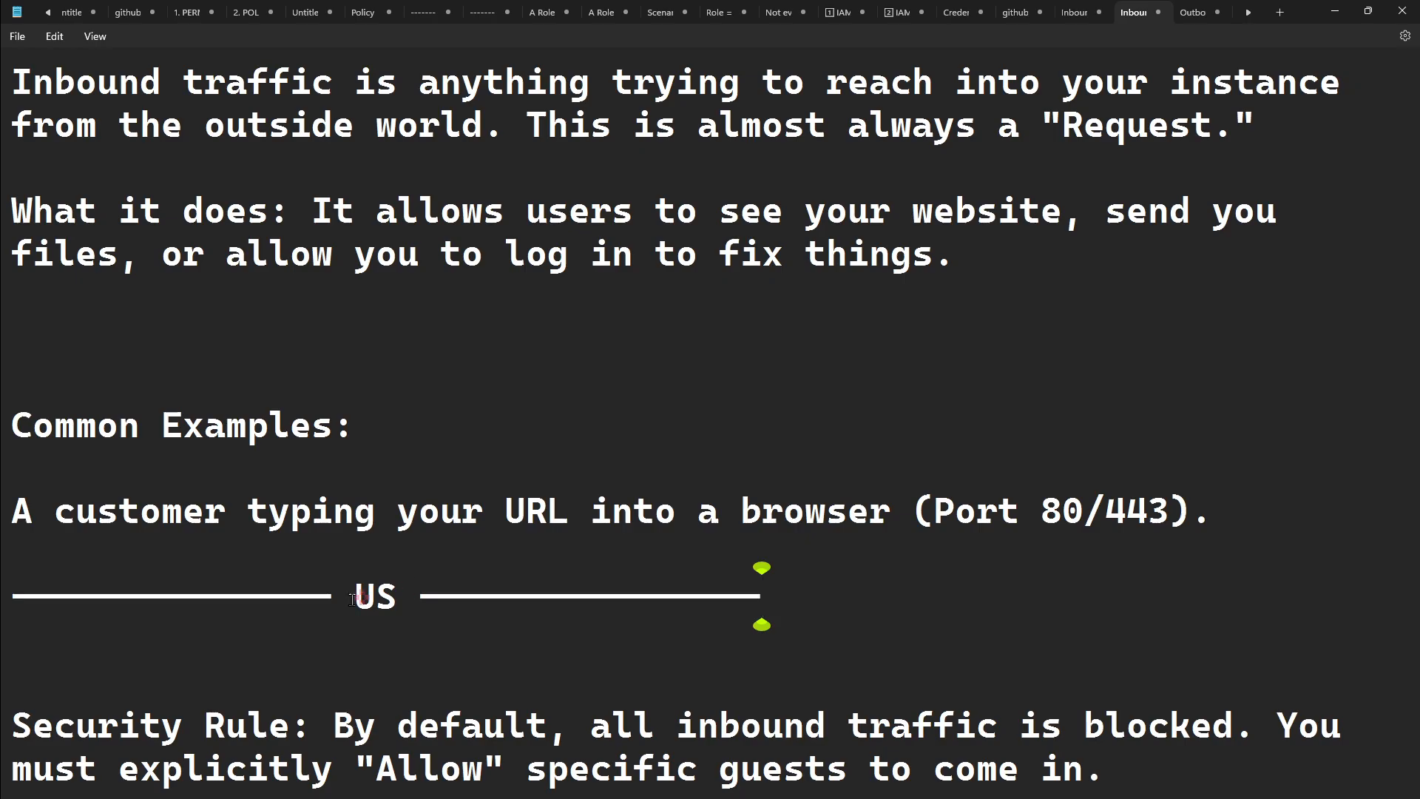
pyautogui.moveTo(353, 598); pyautogui.dragTo(395, 598)
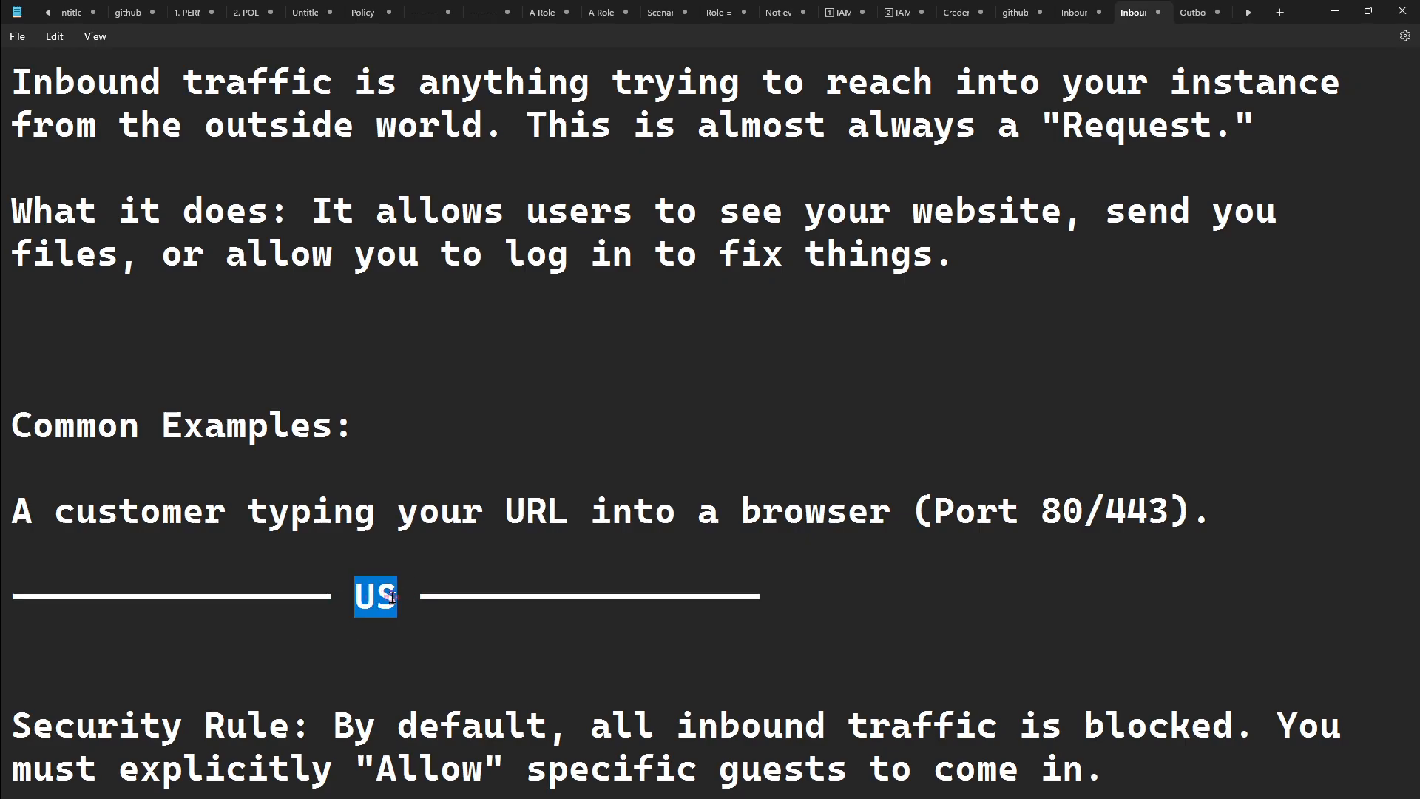
pyautogui.click(393, 598)
pyautogui.tripleClick(459, 596)
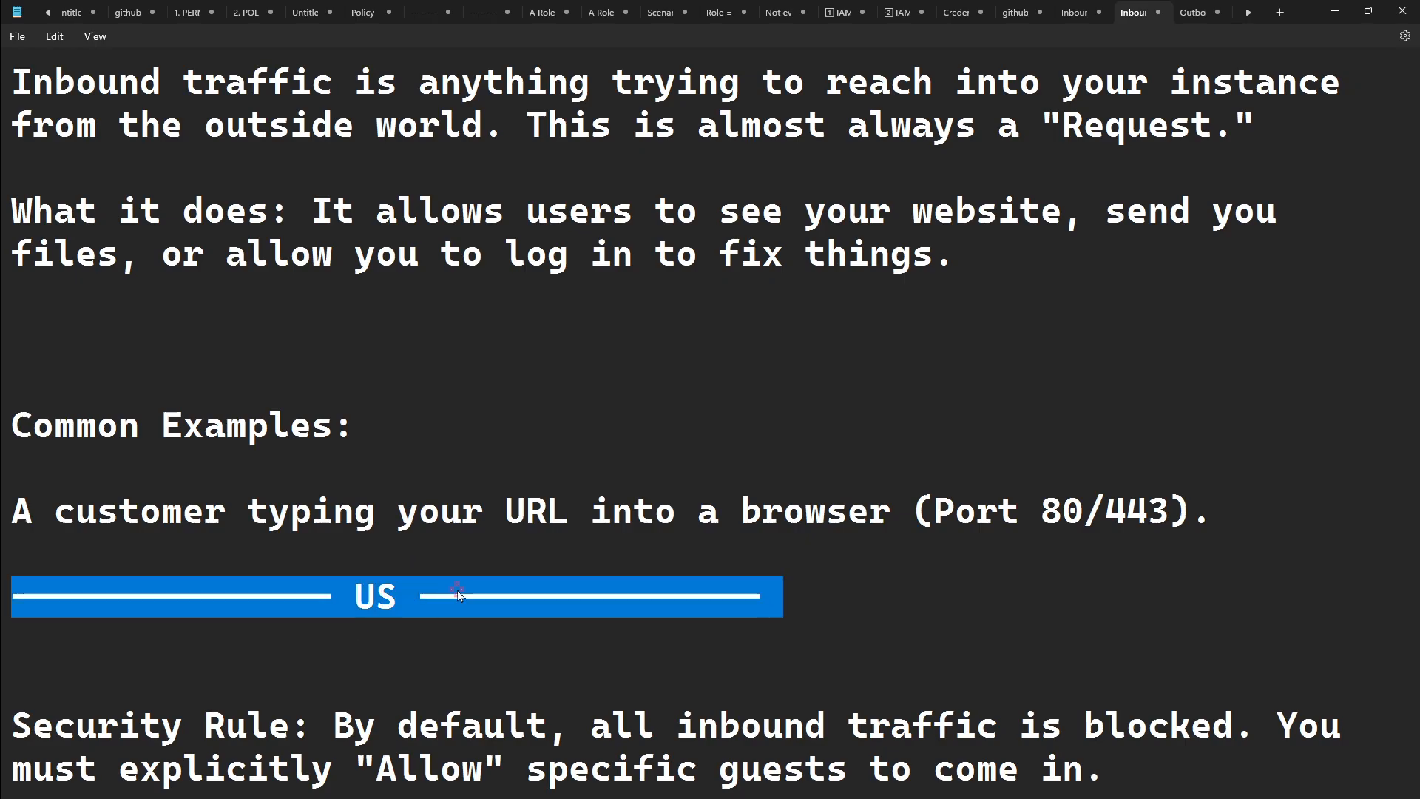
pyautogui.press('BackSpace')
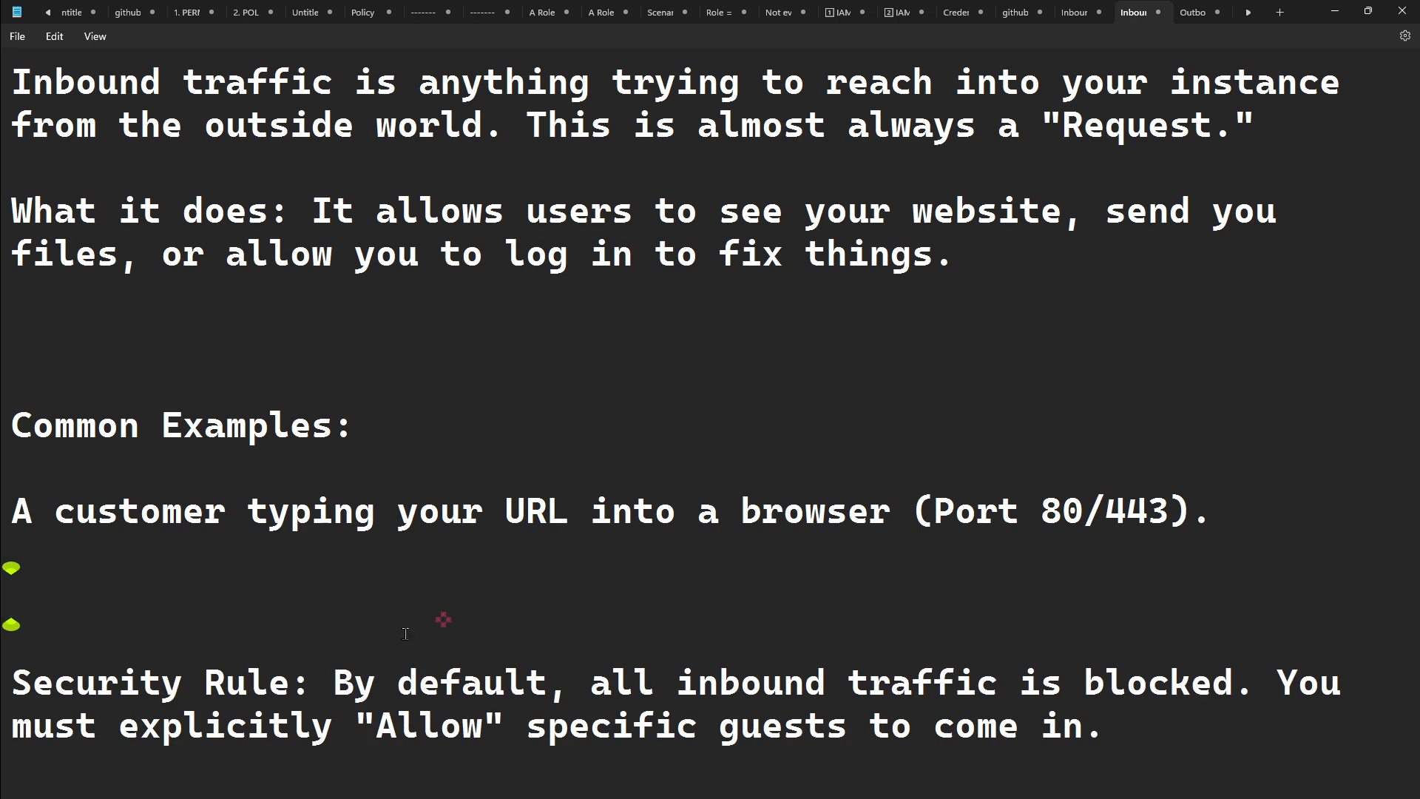
# - Reread the inbound traffic definition in the notes and return to the launch-wizard-1 inbound rules in the browser
pyautogui.moveTo(291, 682); pyautogui.dragTo(3, 696)
pyautogui.click(301, 597)
pyautogui.moveTo(62, 81); pyautogui.dragTo(764, 118)
pyautogui.click(870, 110)
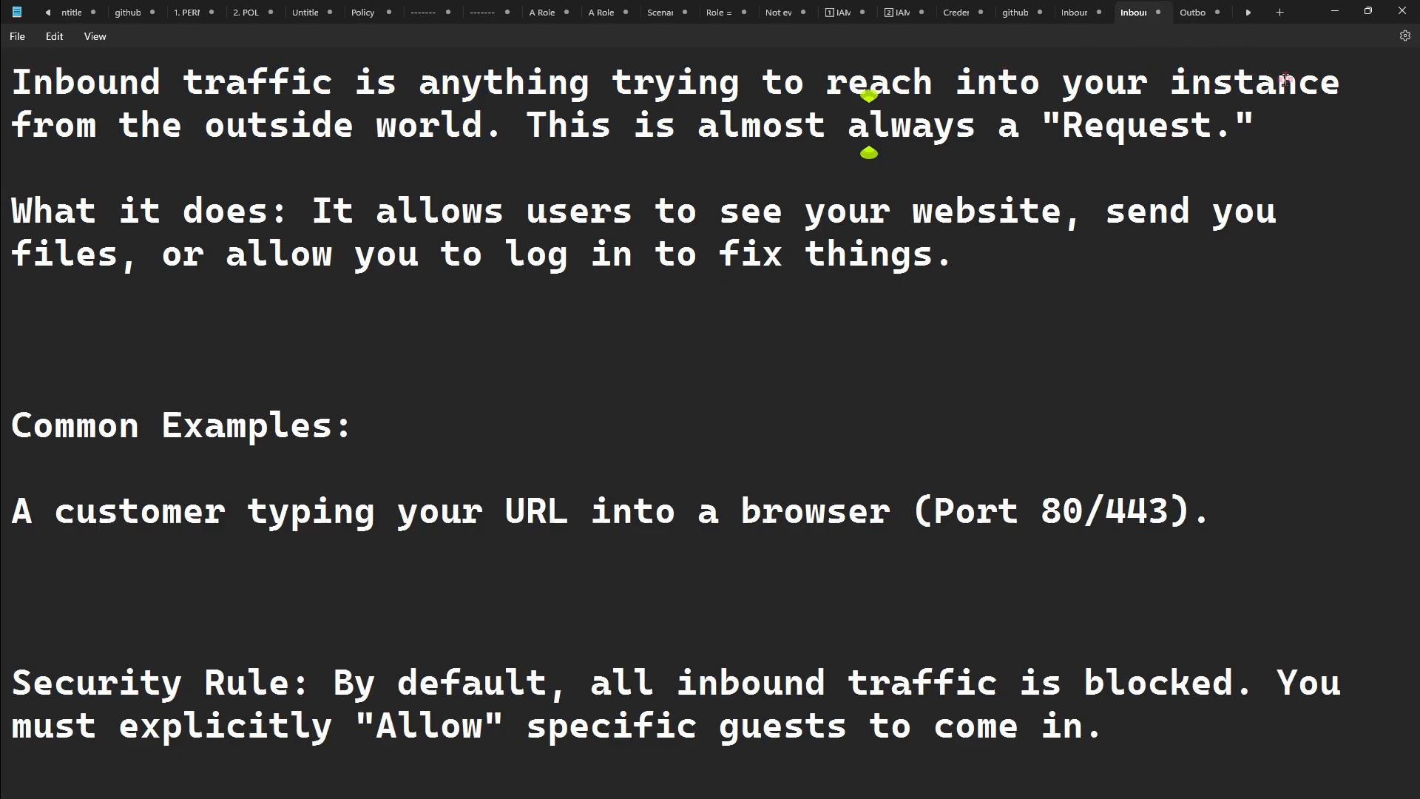
pyautogui.click(1338, 12)
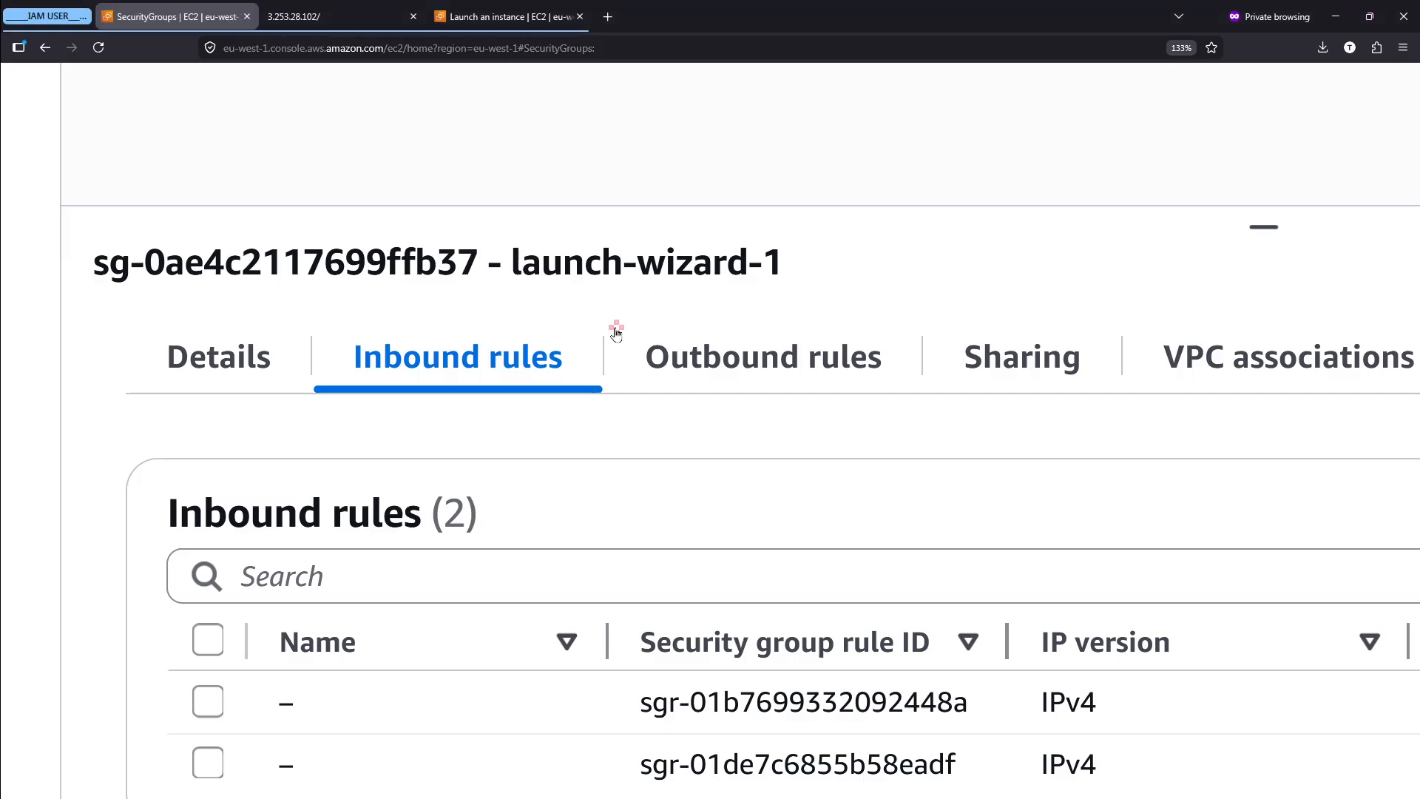
# - Examine the IP version column of launch-wizard-1's inbound rules, selecting the SSH rule and circling both IPv4 entries
pyautogui.scroll(-2, 615, 333)
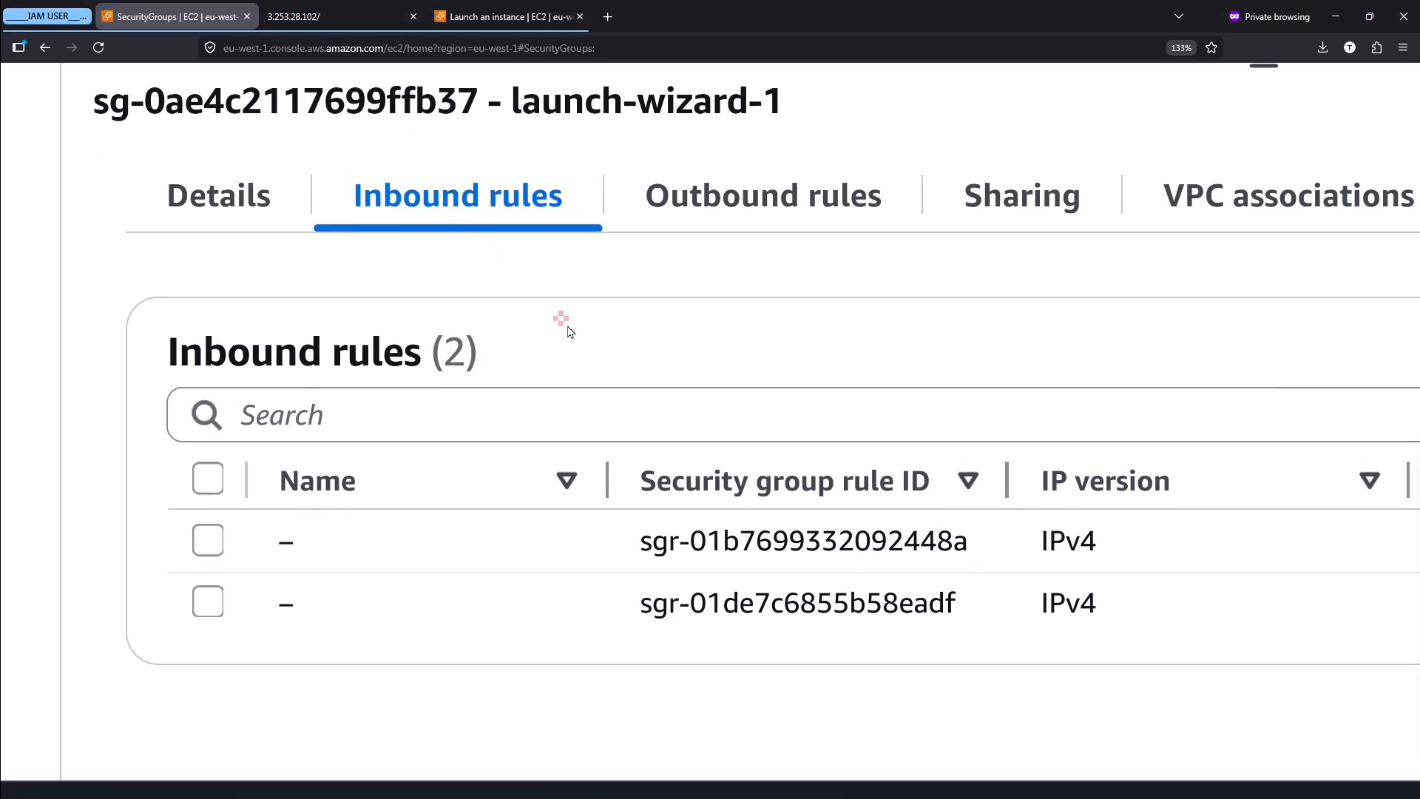
pyautogui.hscroll(2, 565, 323)
pyautogui.hscroll(2, 568, 329)
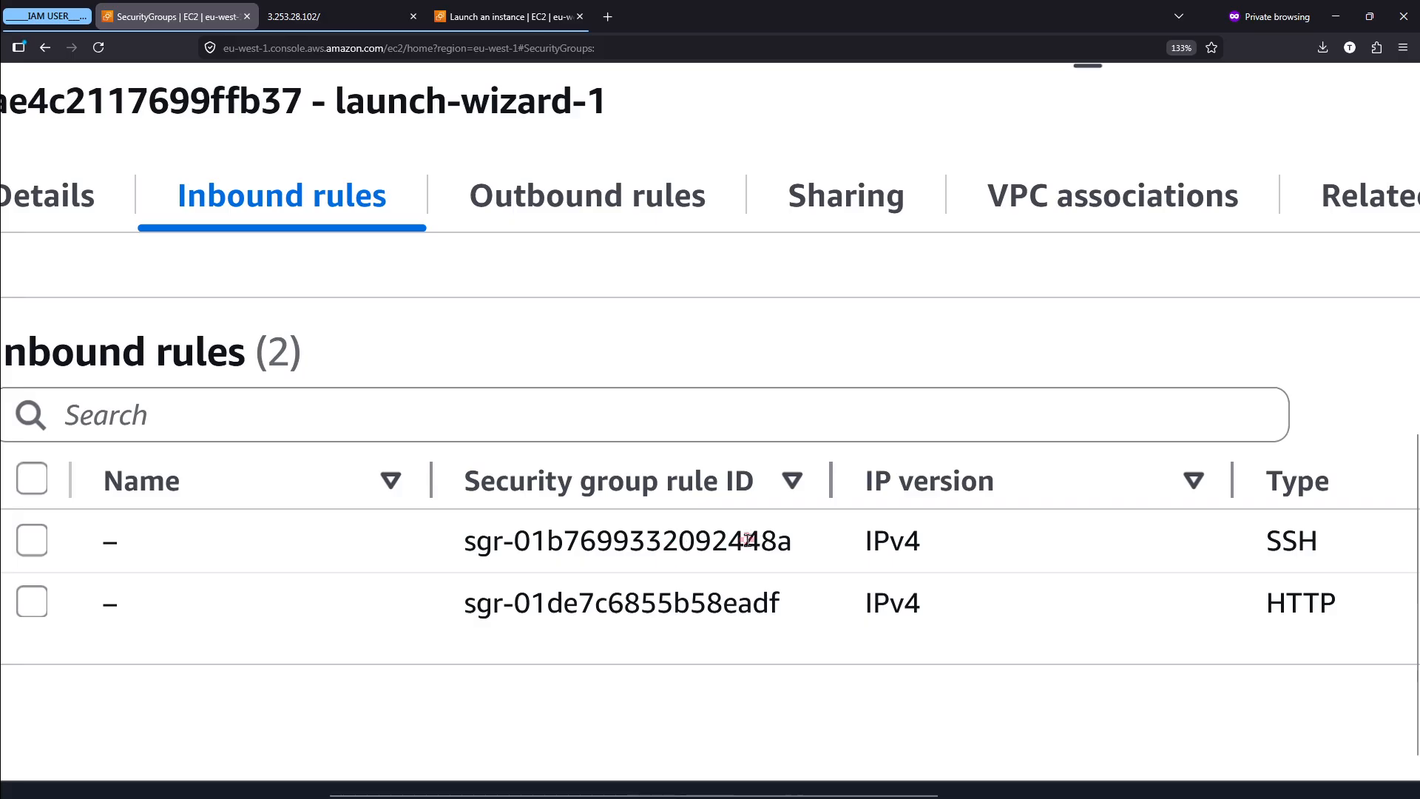
pyautogui.hscroll(4, 748, 540)
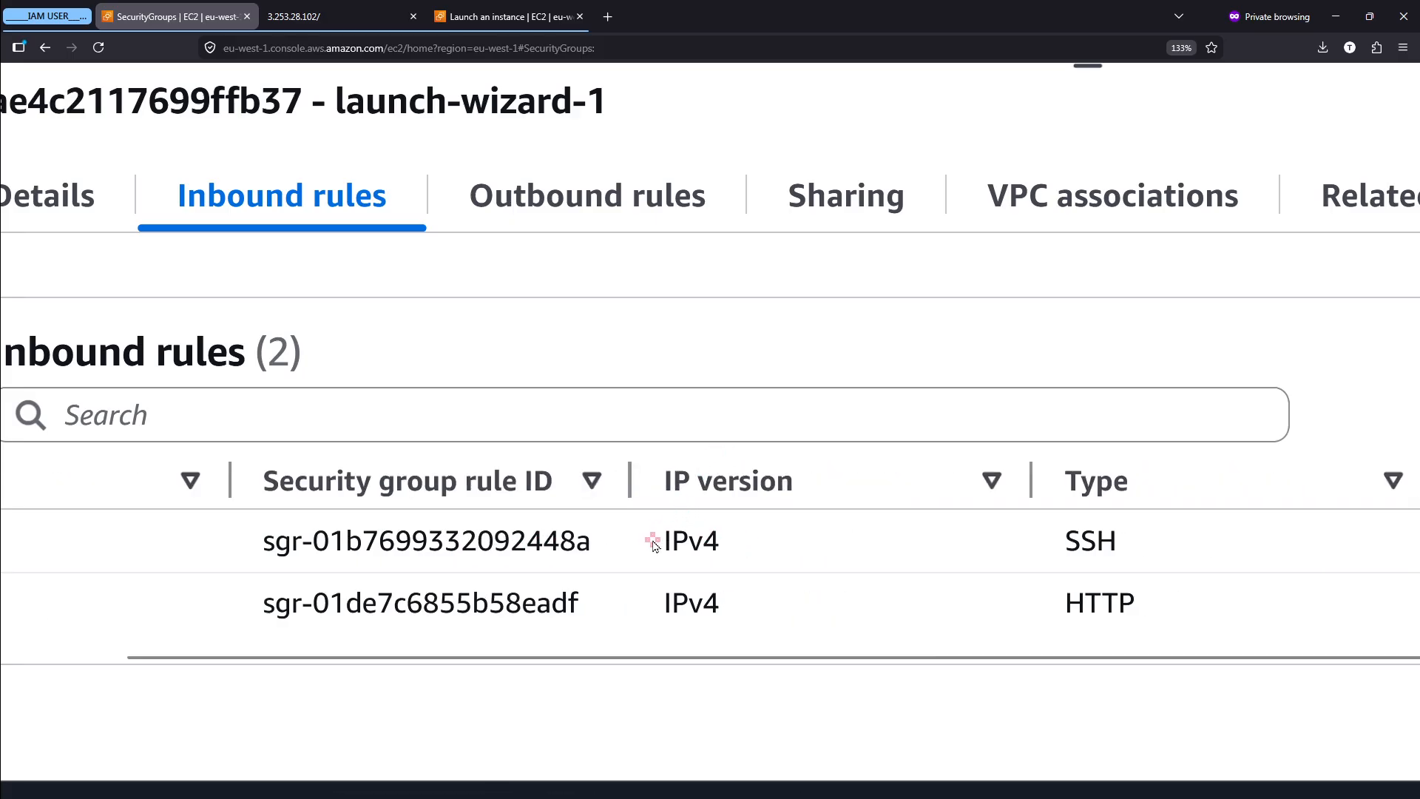
pyautogui.moveTo(658, 545); pyautogui.dragTo(734, 545)
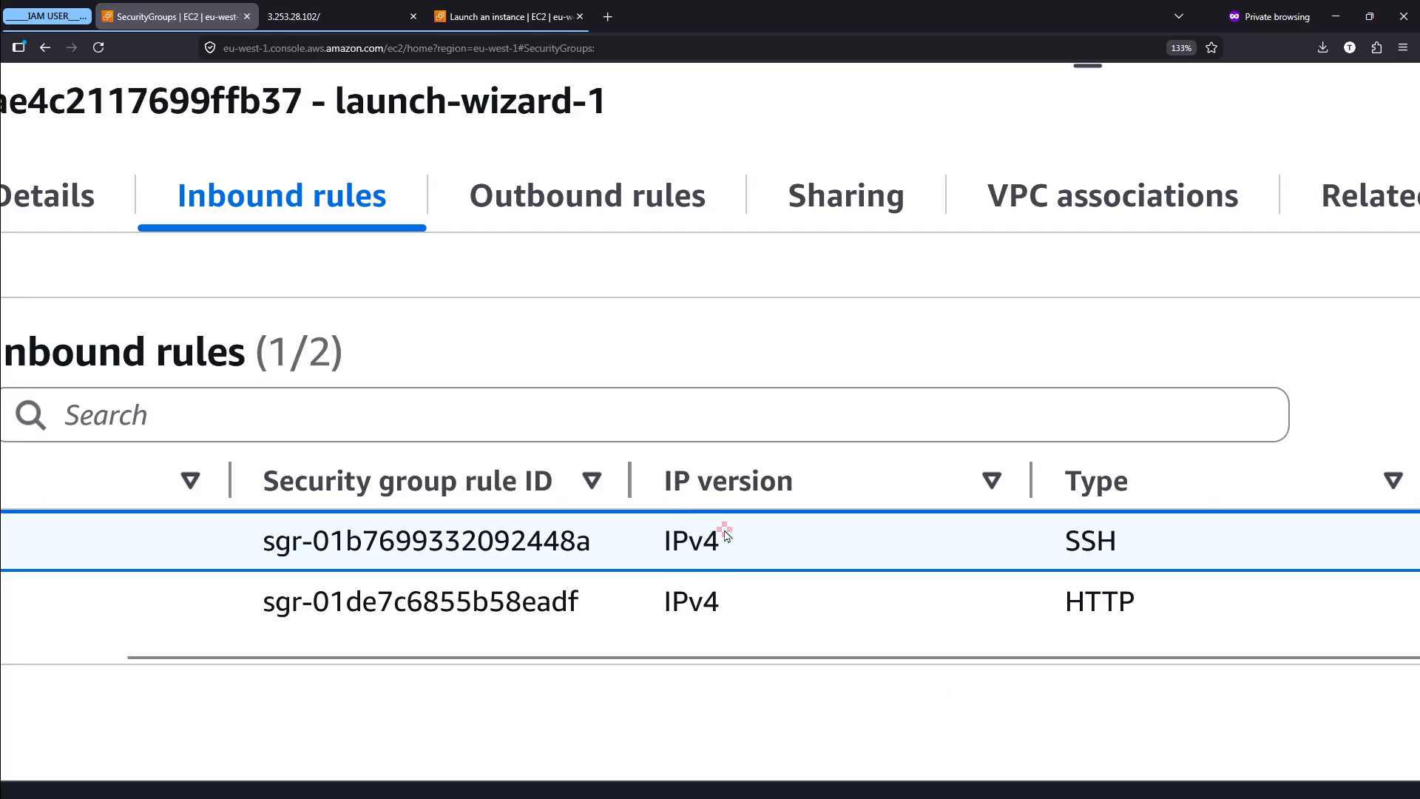
pyautogui.moveTo(670, 509)
pyautogui.mouseDown()
pyautogui.moveTo(642, 516)
pyautogui.moveTo(645, 596)
pyautogui.moveTo(708, 639)
pyautogui.moveTo(709, 506)
pyautogui.moveTo(668, 509)
pyautogui.mouseUp()
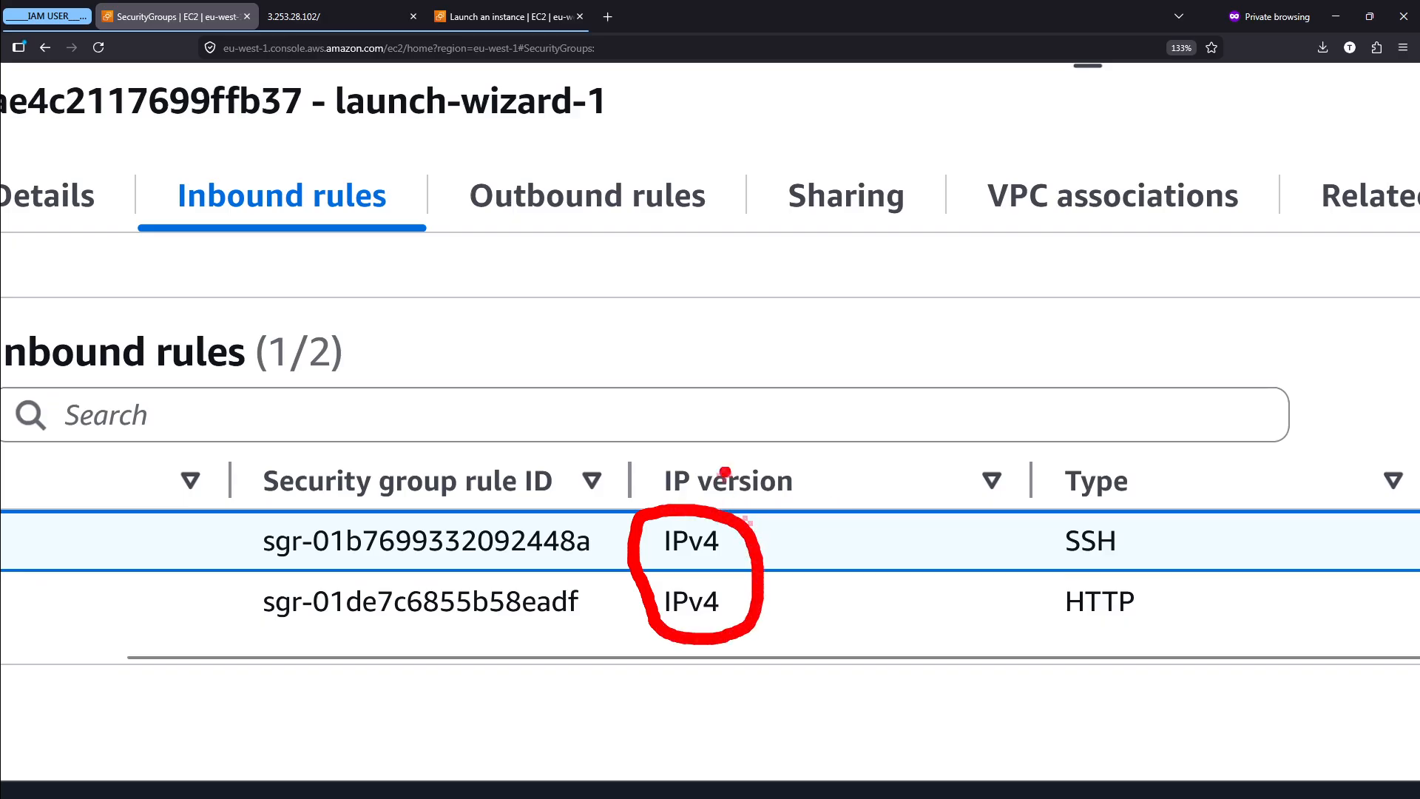
# - Circle the SSH rule's IPv4 entry and write the on-screen annotation "12345678 -> 87232612" above the rules table
pyautogui.hscroll(2, 742, 449)
pyautogui.hscroll(3, 742, 448)
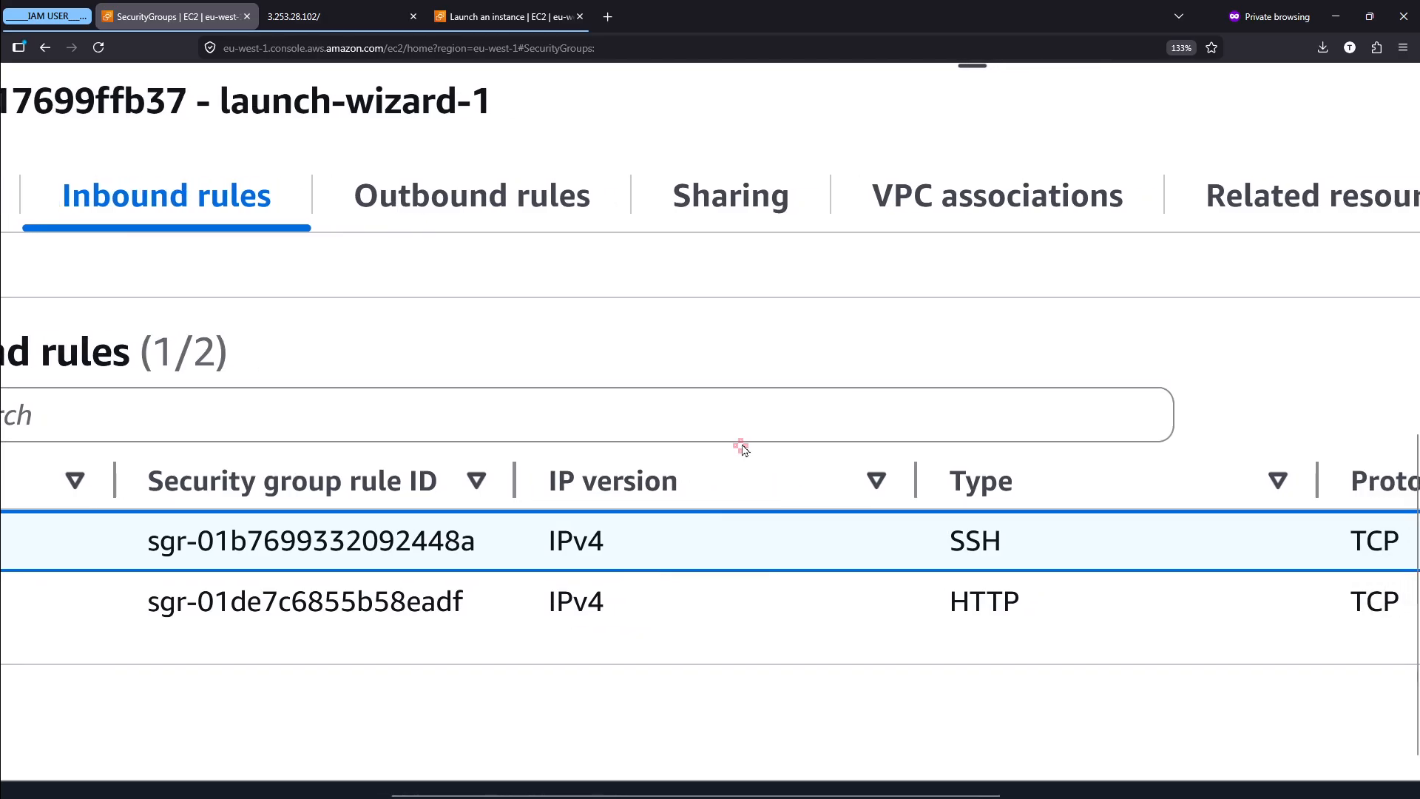
pyautogui.moveTo(527, 508)
pyautogui.mouseDown()
pyautogui.moveTo(570, 568)
pyautogui.moveTo(534, 504)
pyautogui.mouseUp()
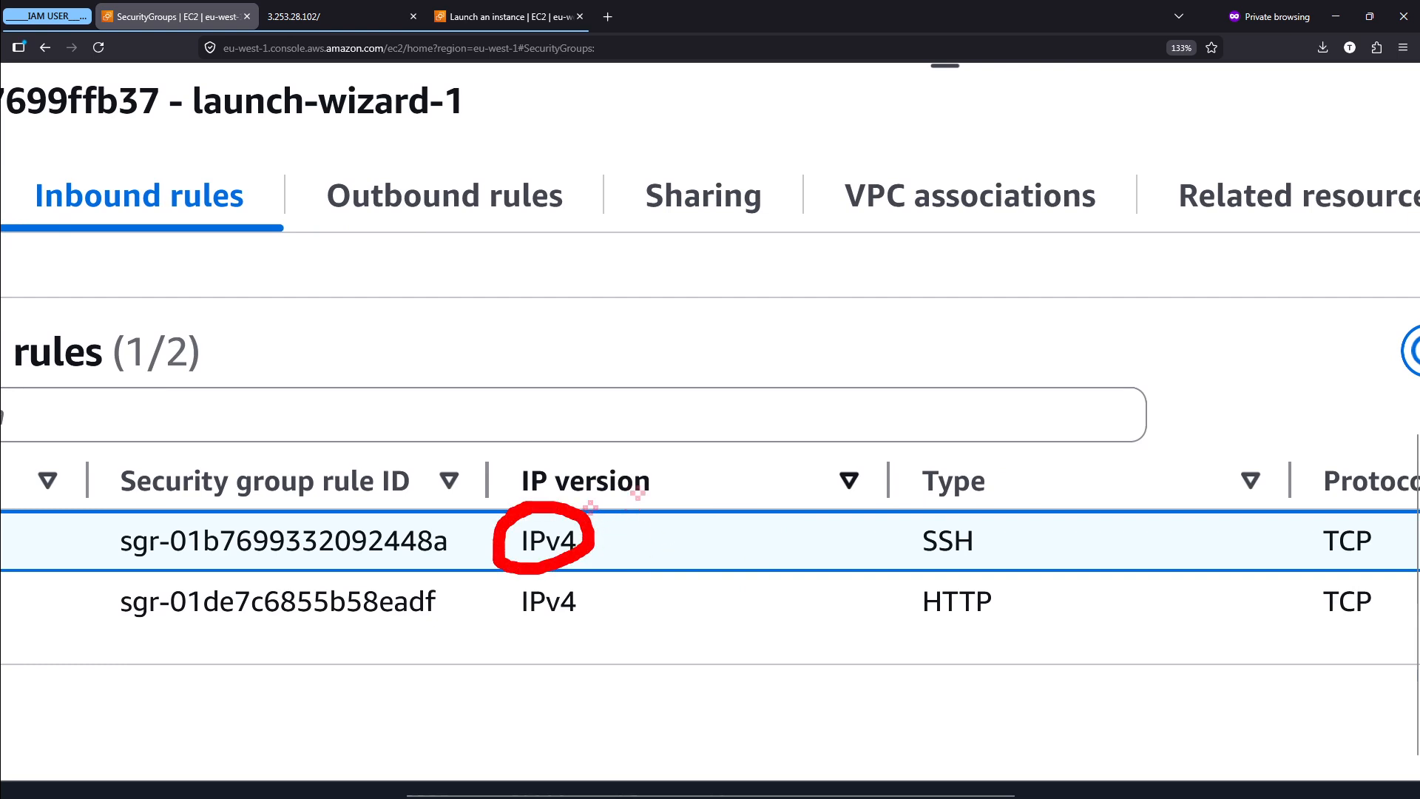
pyautogui.moveTo(657, 336); pyautogui.dragTo(657, 393)
pyautogui.click(629, 345)
pyautogui.write('123')
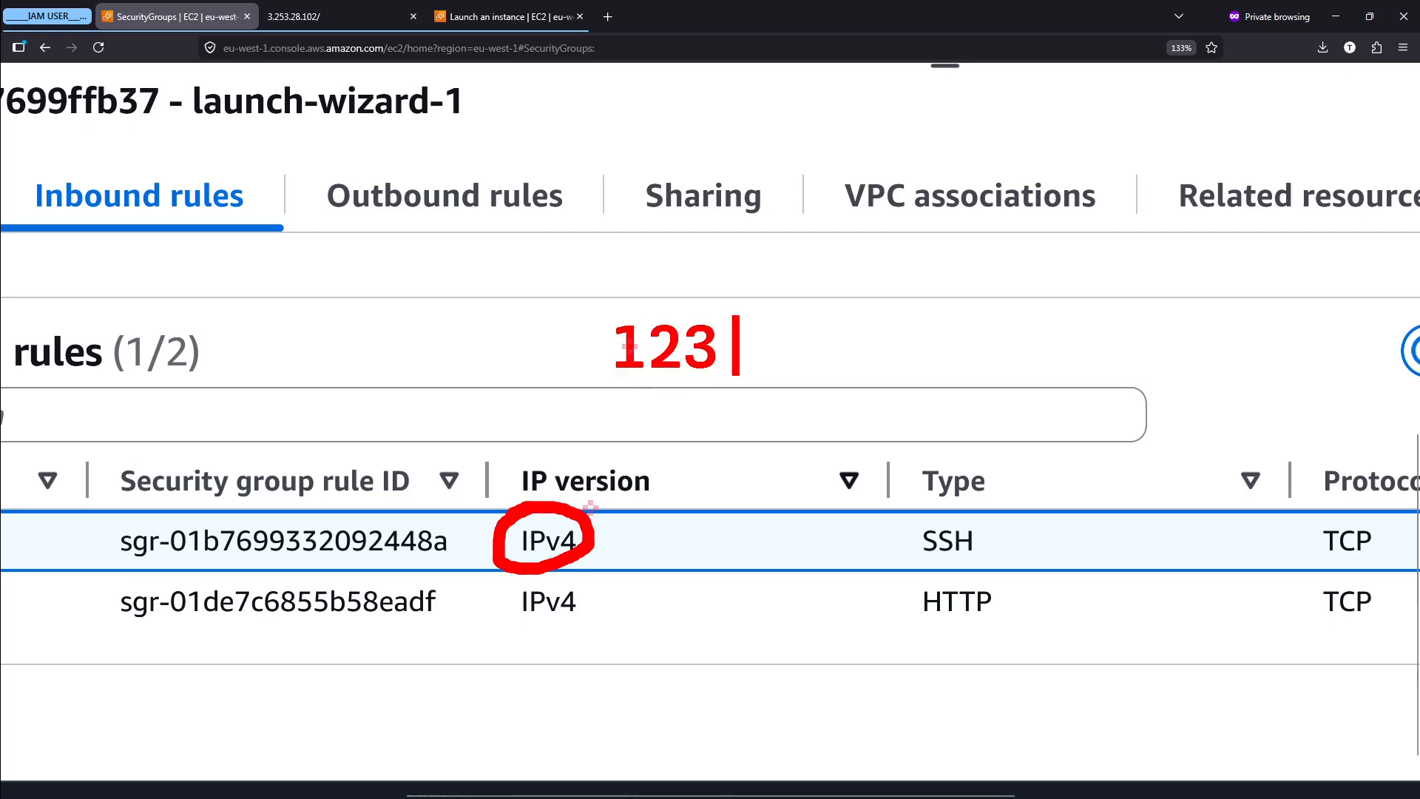
pyautogui.write('45678 -')
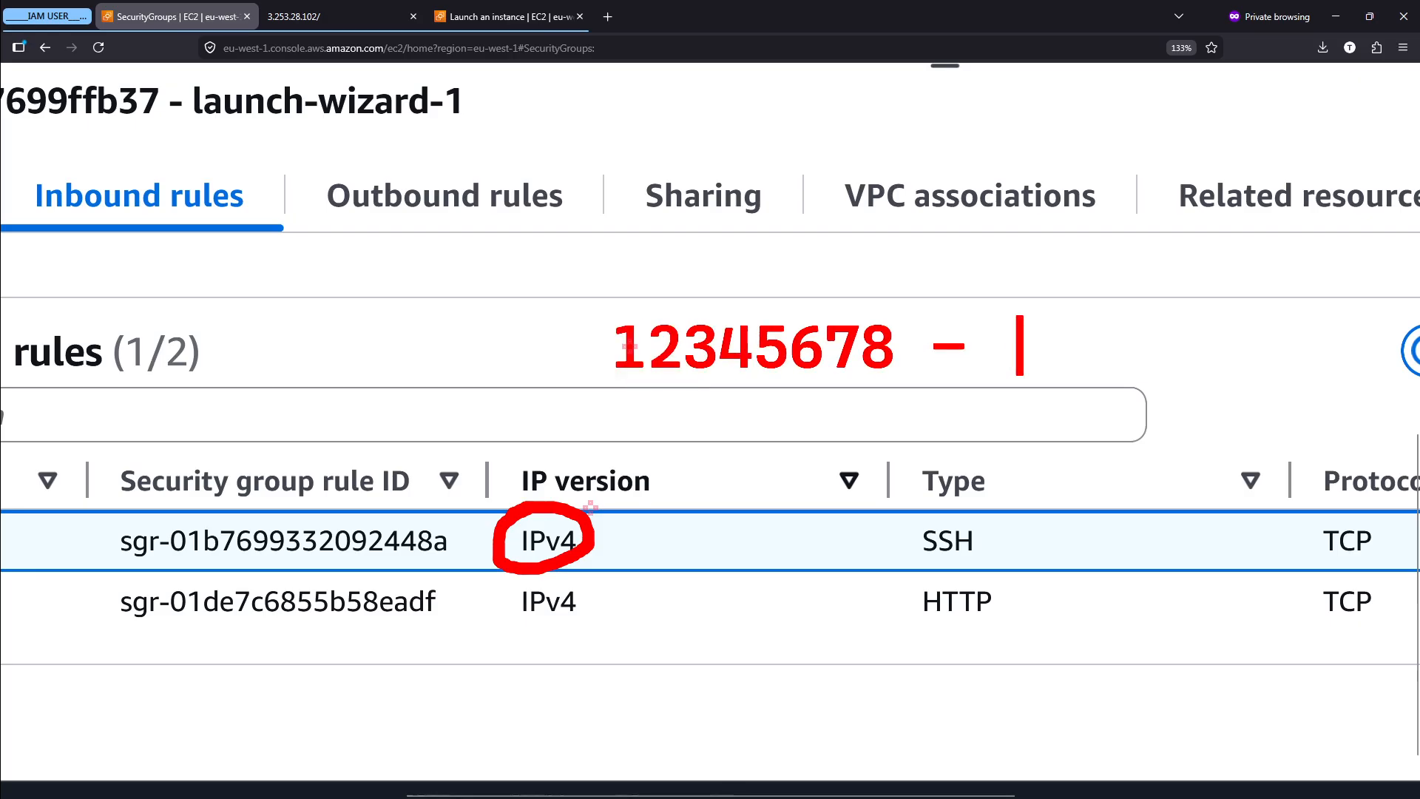
pyautogui.press('BackSpace')
pyautogui.write('> ')
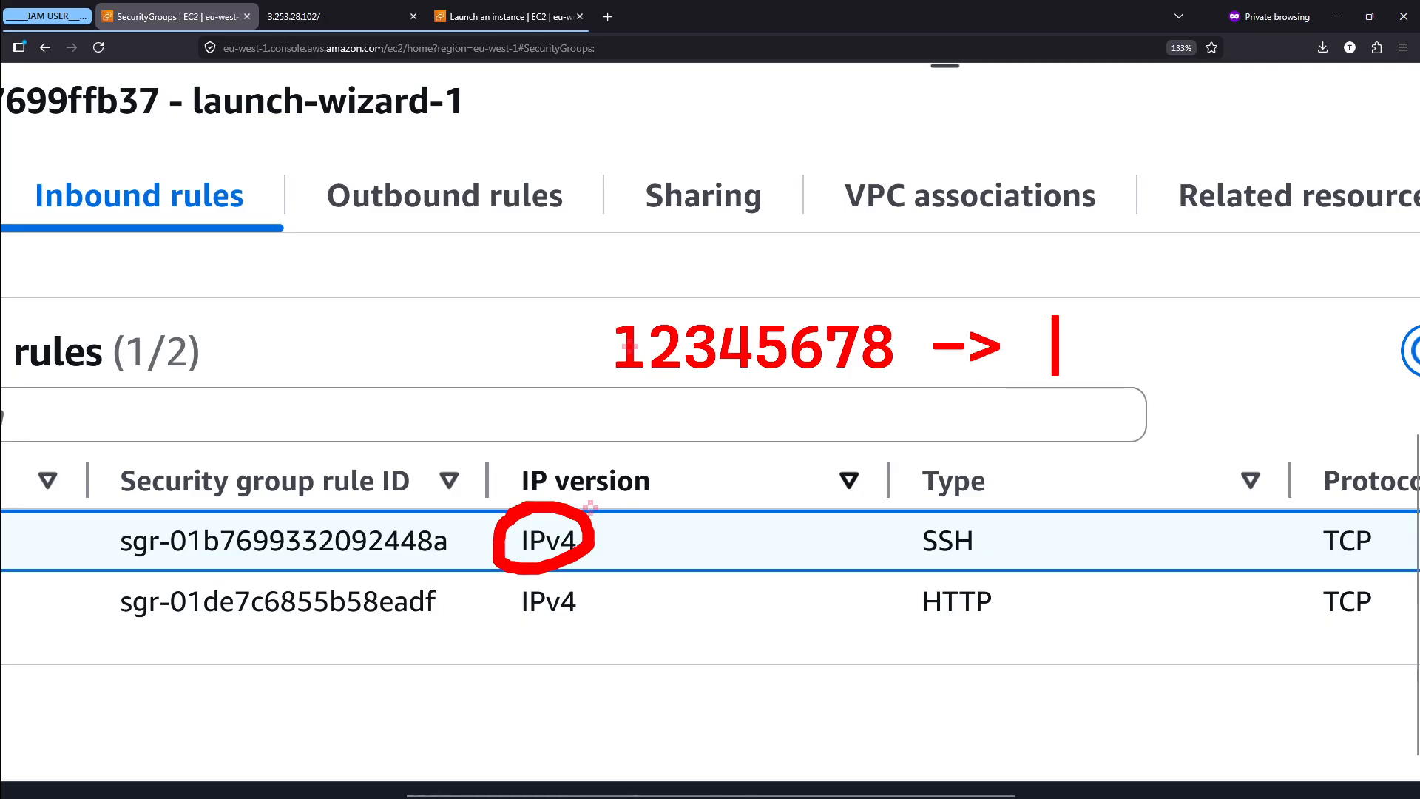
pyautogui.write('872')
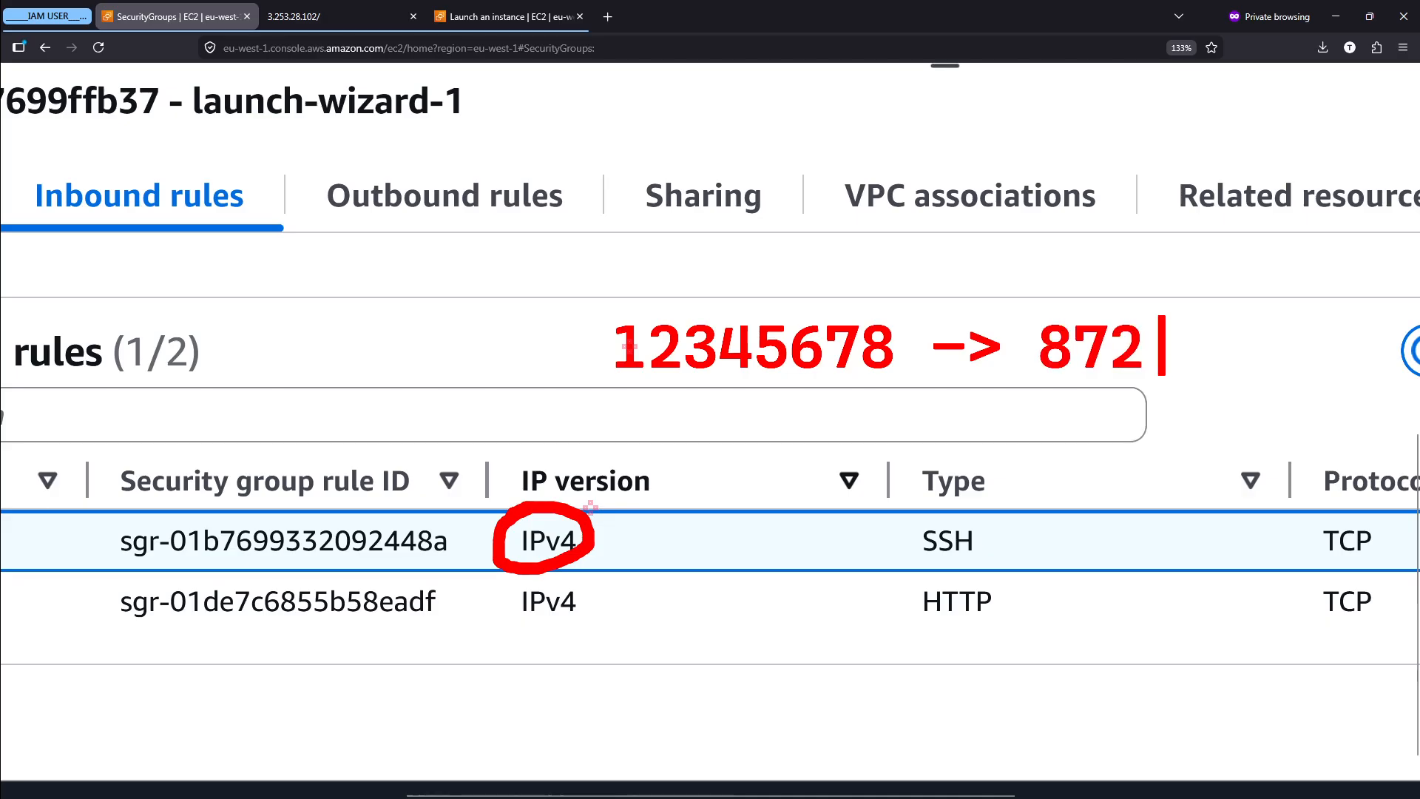
pyautogui.write('3261')
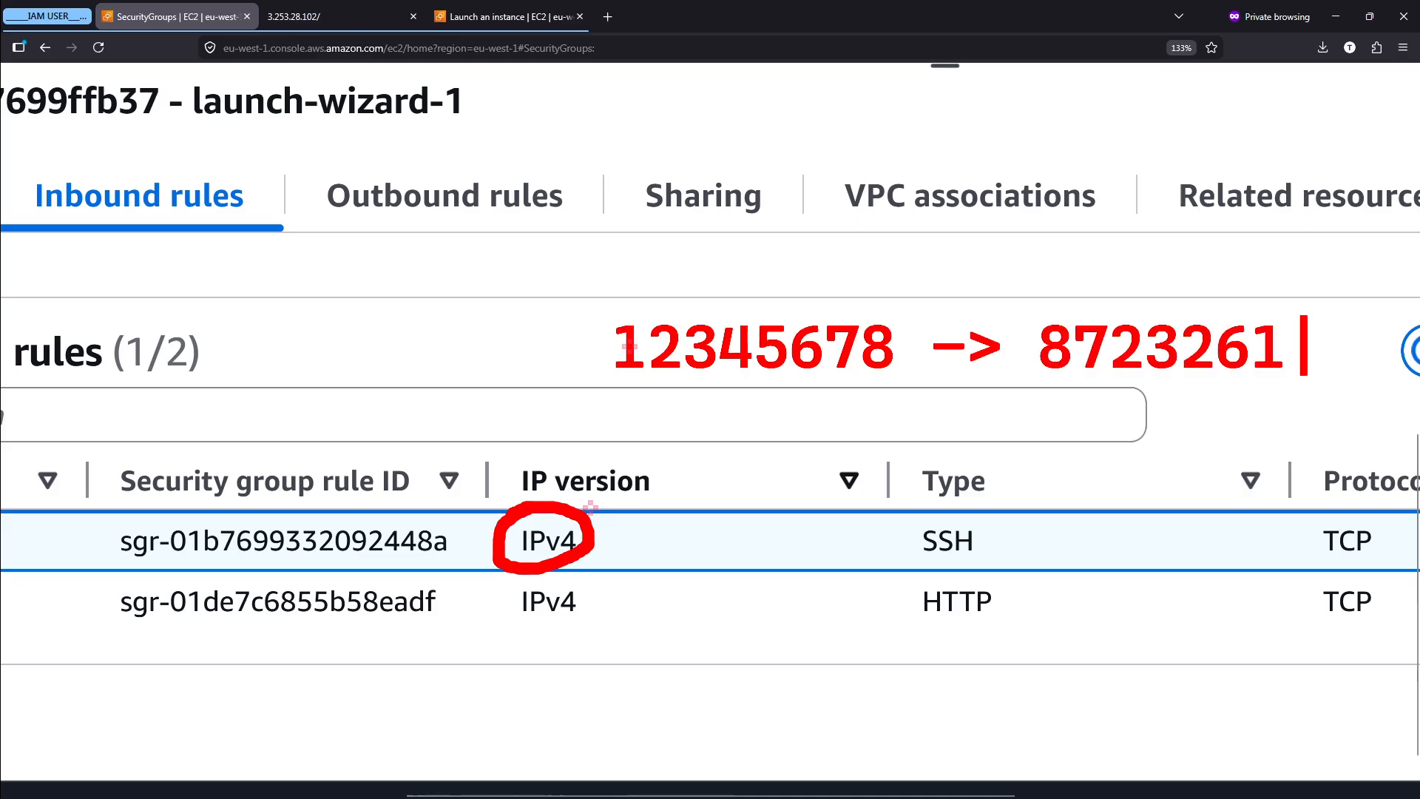
pyautogui.write('2')
pyautogui.press('Escape')
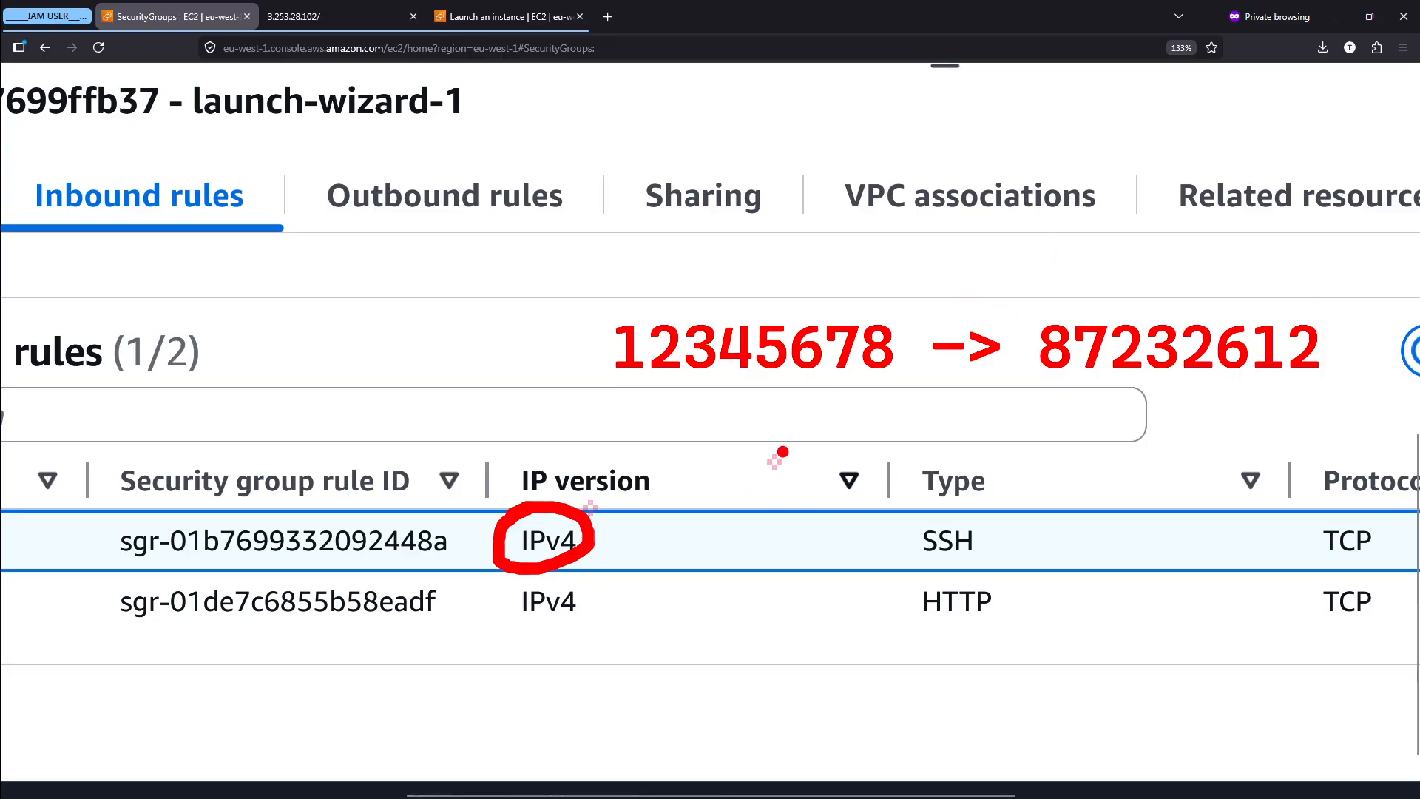
# - Clear the annotation and mark the two IPv4 entries with a rectangle, clearing the markings at the end
pyautogui.press('Escape')
pyautogui.hscroll(1, 783, 460)
pyautogui.hotkey('ctrl', '2')
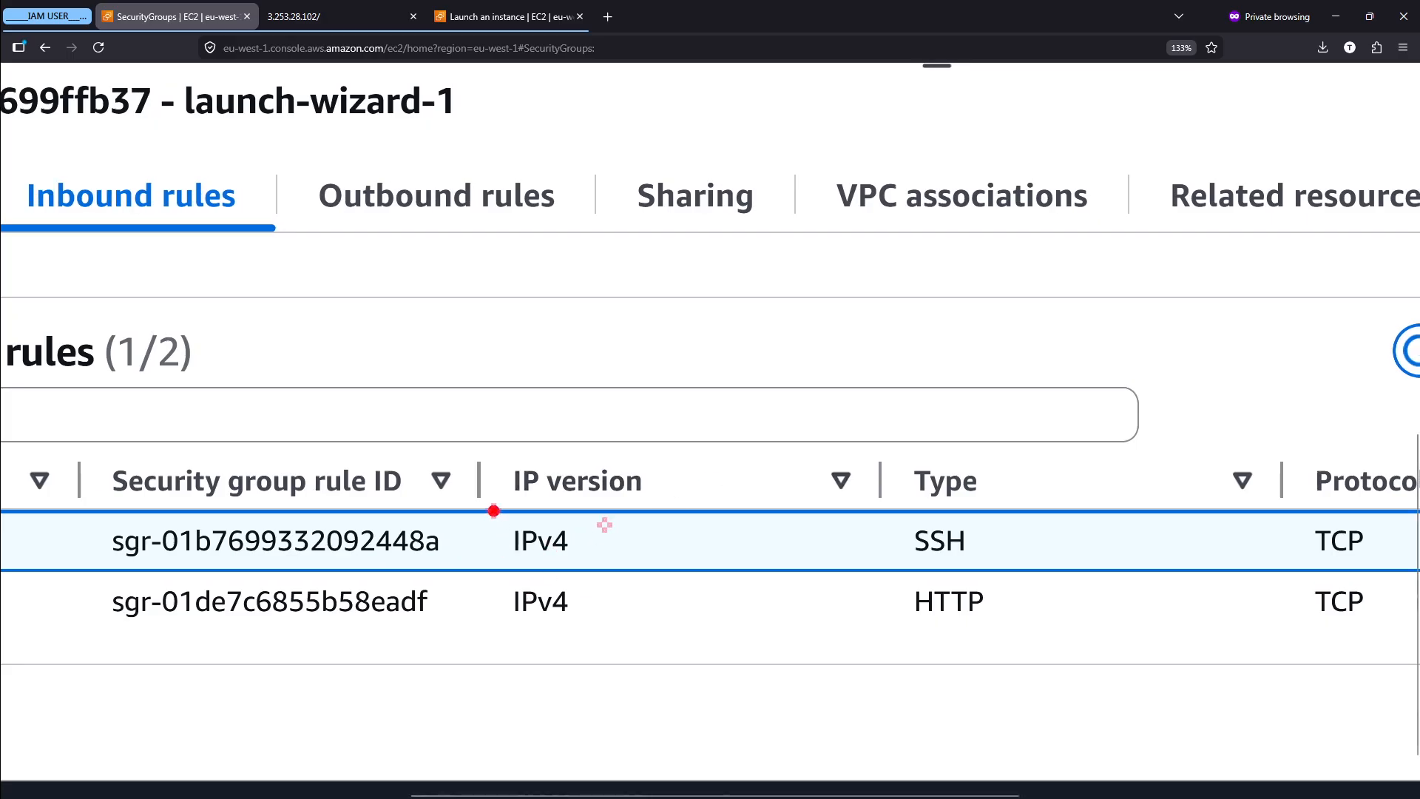
pyautogui.moveTo(494, 510); pyautogui.dragTo(593, 643)
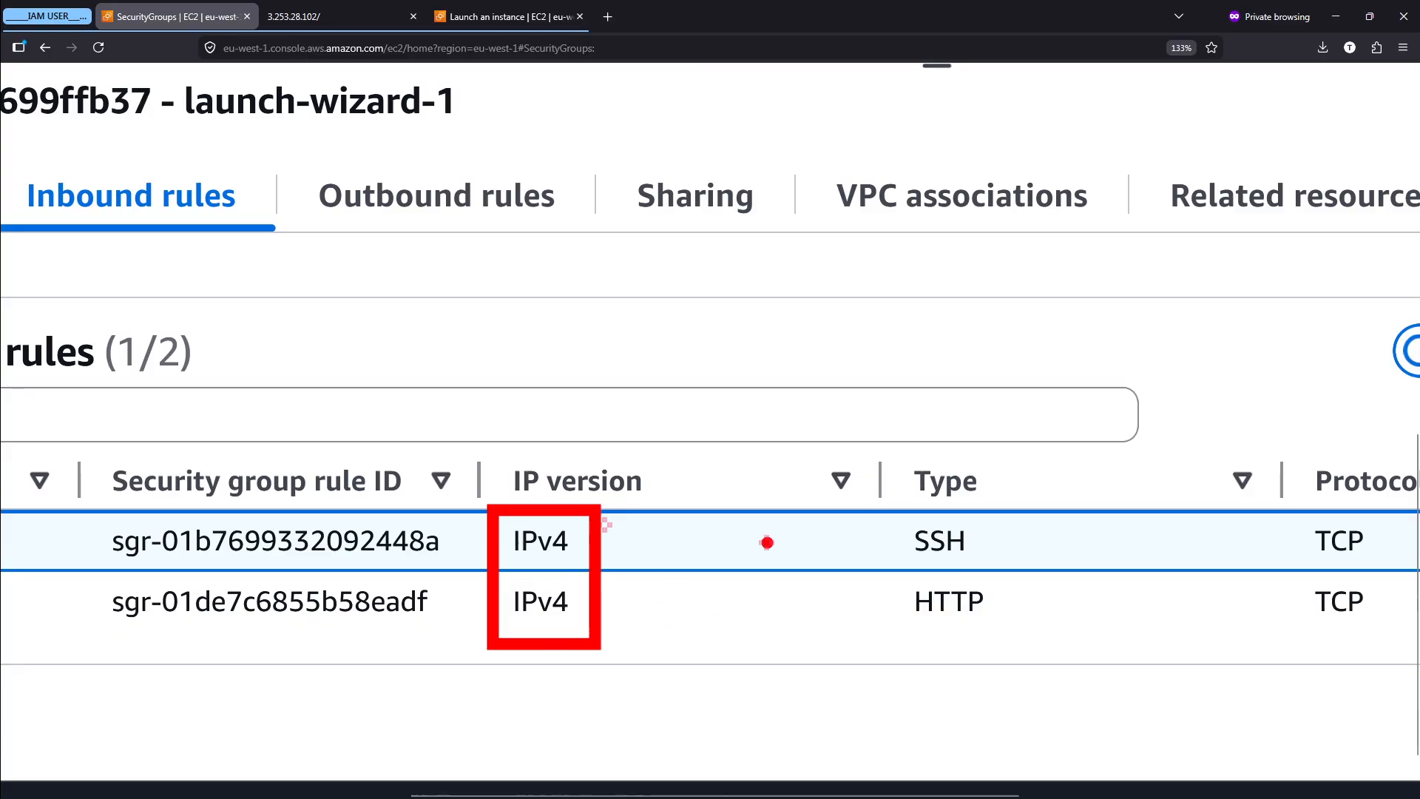
pyautogui.press('Escape')
pyautogui.moveTo(469, 574); pyautogui.dragTo(1041, 634)
pyautogui.moveTo(895, 534)
pyautogui.mouseDown()
pyautogui.moveTo(1010, 544)
pyautogui.moveTo(897, 566)
pyautogui.mouseUp()
pyautogui.press('Escape')
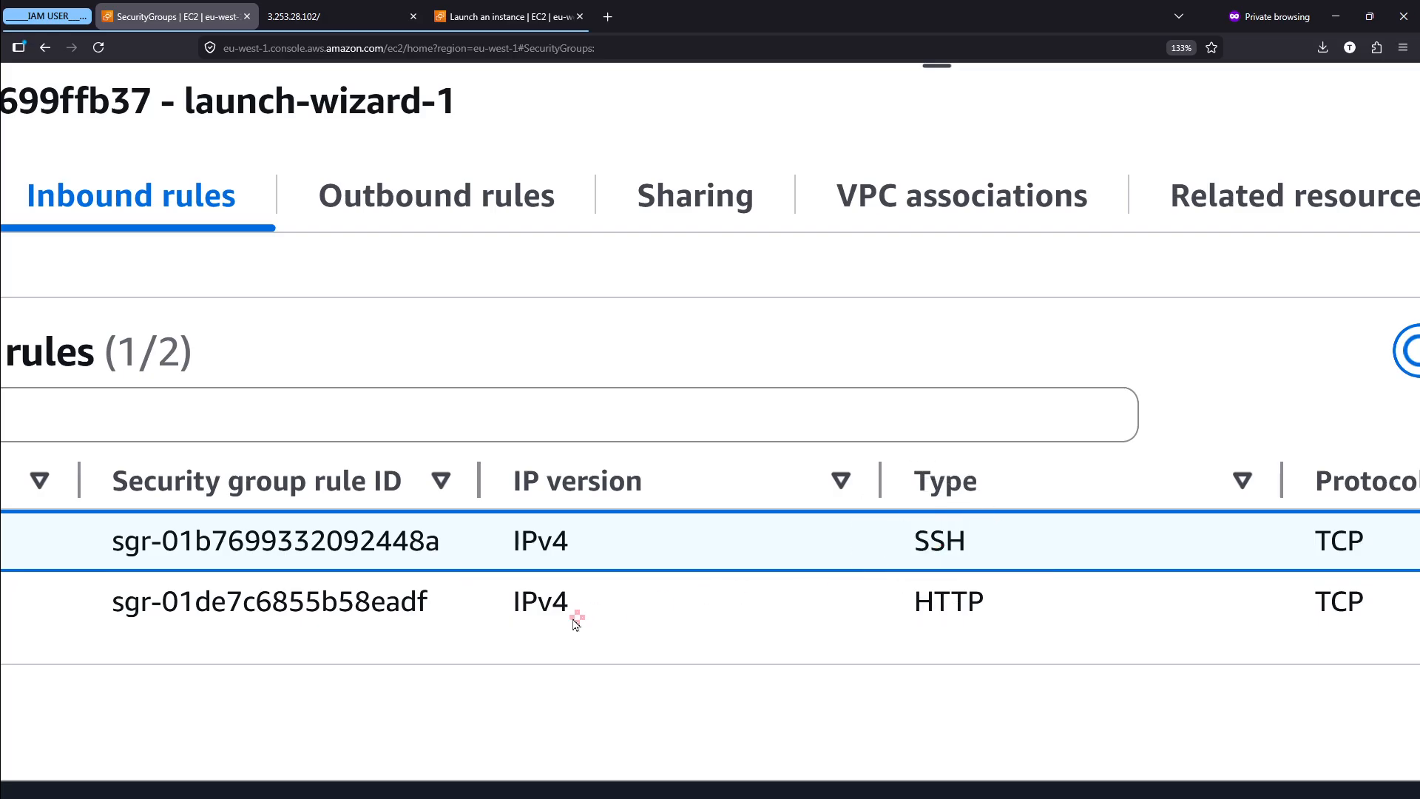
# - Examine the HTTP rule's type and port range, boxing HTTP and port 80 and linking them with a line
pyautogui.hscroll(3, 570, 621)
pyautogui.hscroll(1, 570, 621)
pyautogui.scroll(-1, 570, 621)
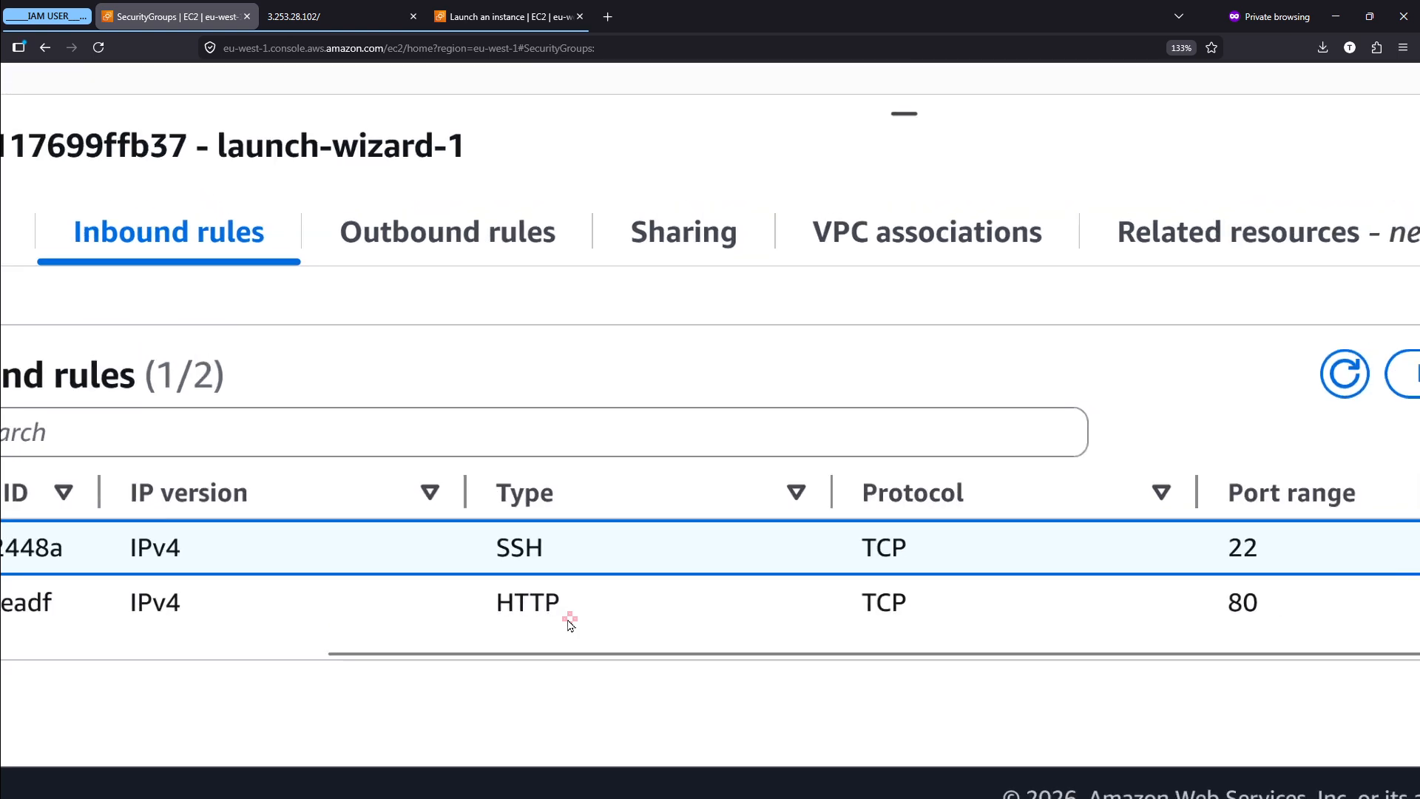
pyautogui.hscroll(2, 570, 621)
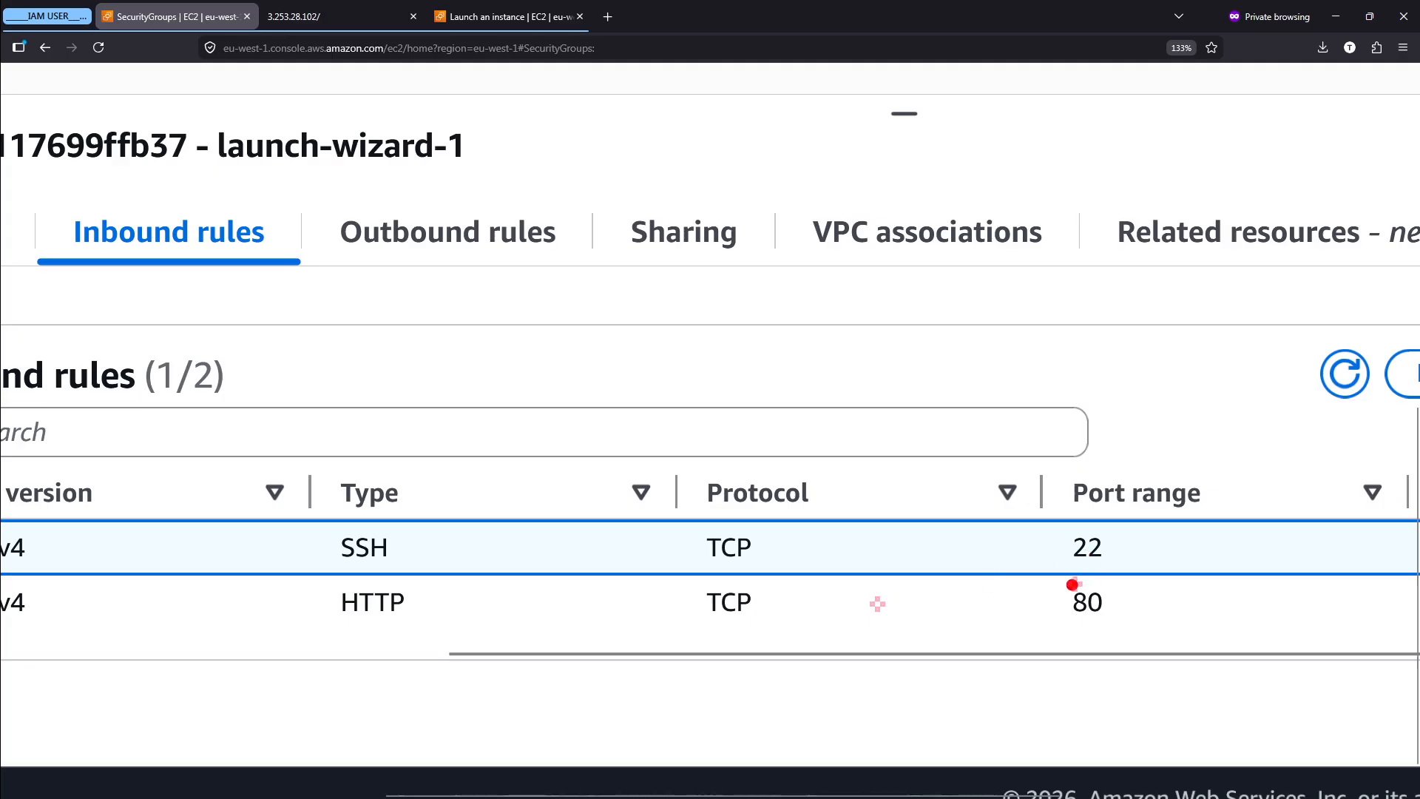
pyautogui.moveTo(1033, 573); pyautogui.dragTo(1158, 642)
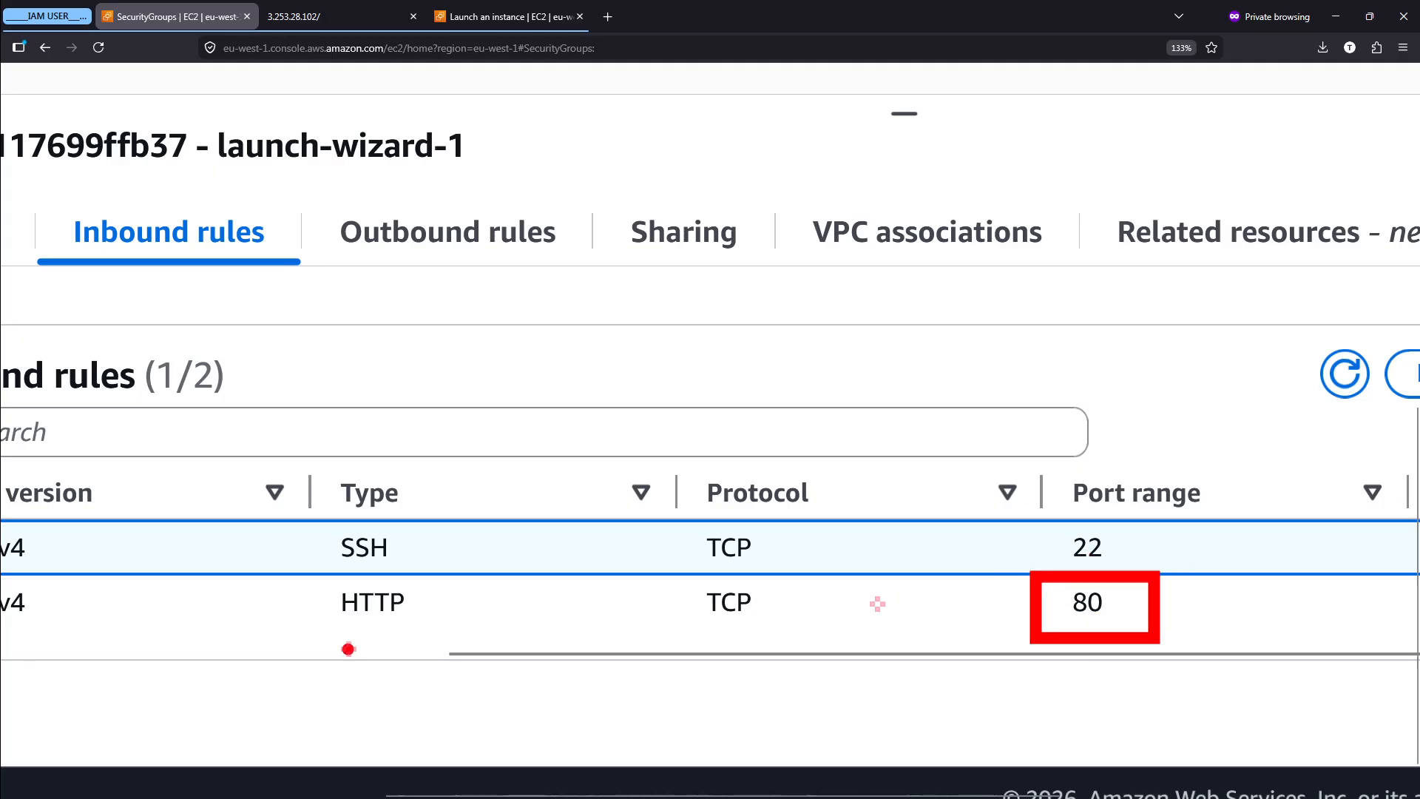
pyautogui.moveTo(319, 570)
pyautogui.mouseDown()
pyautogui.moveTo(434, 640)
pyautogui.moveTo(856, 691)
pyautogui.moveTo(1047, 639)
pyautogui.mouseUp()
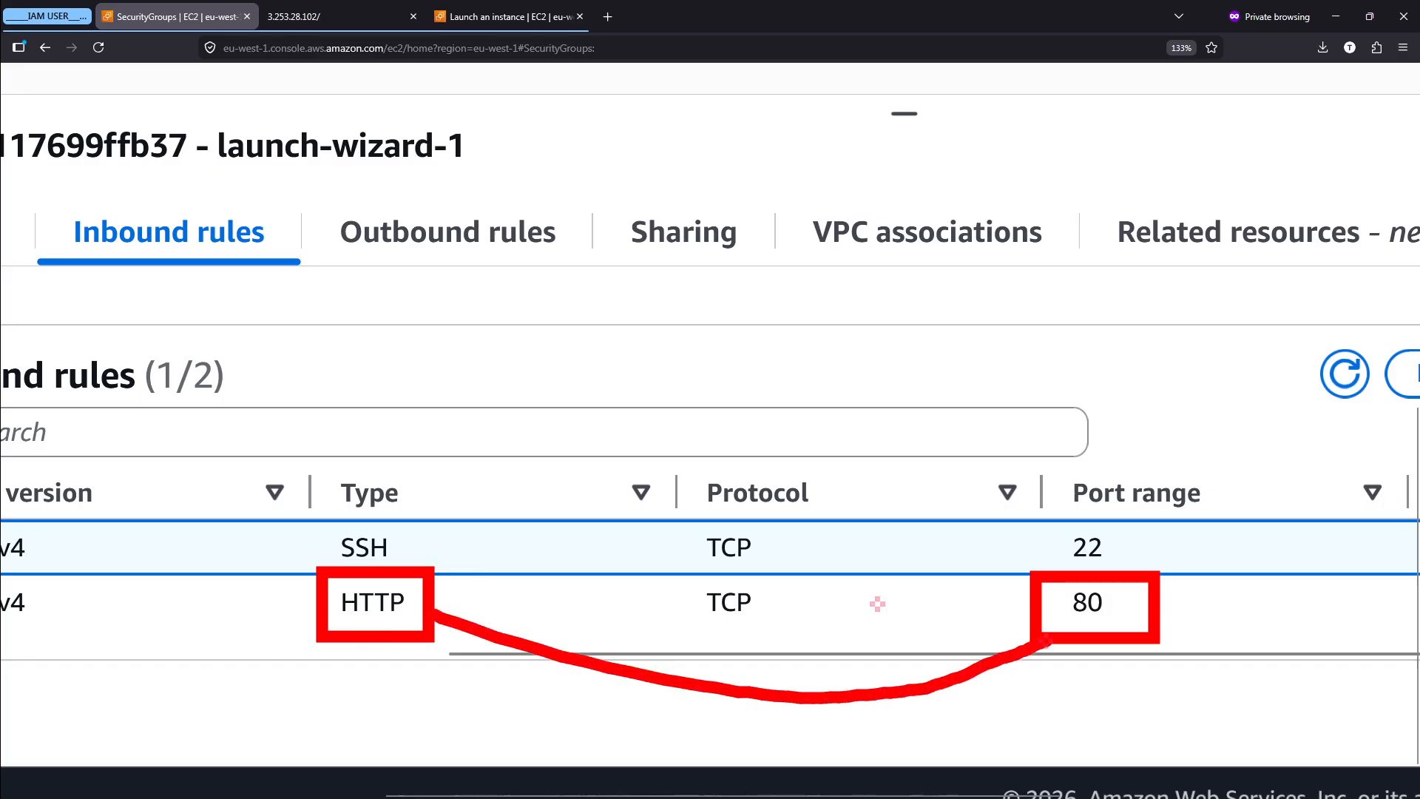
# - Examine the HTTP rule's IP version and source, marking the IPv4 entry and circling the source 0.0.0.0/0
pyautogui.hscroll(2, 1045, 644)
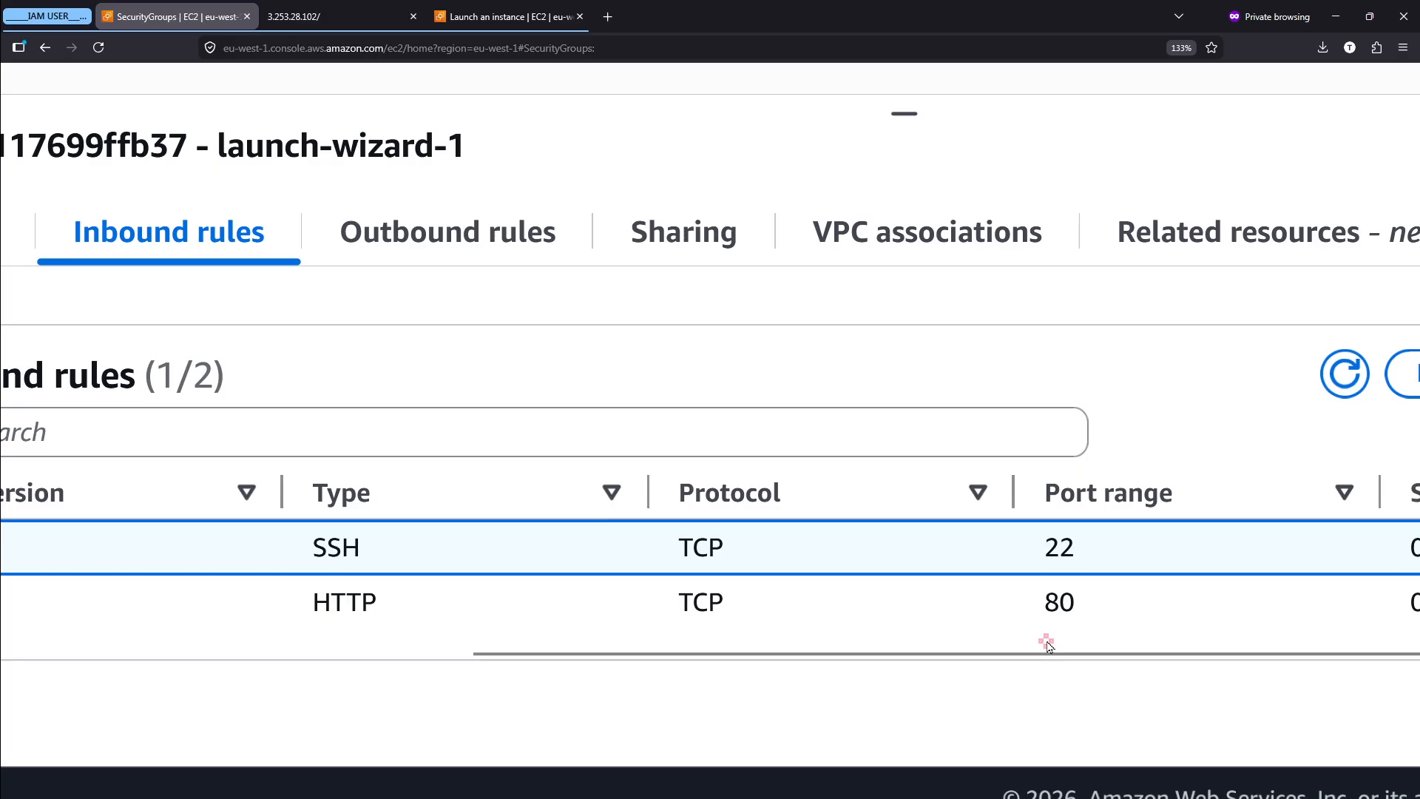
pyautogui.hscroll(-5, 600, 664)
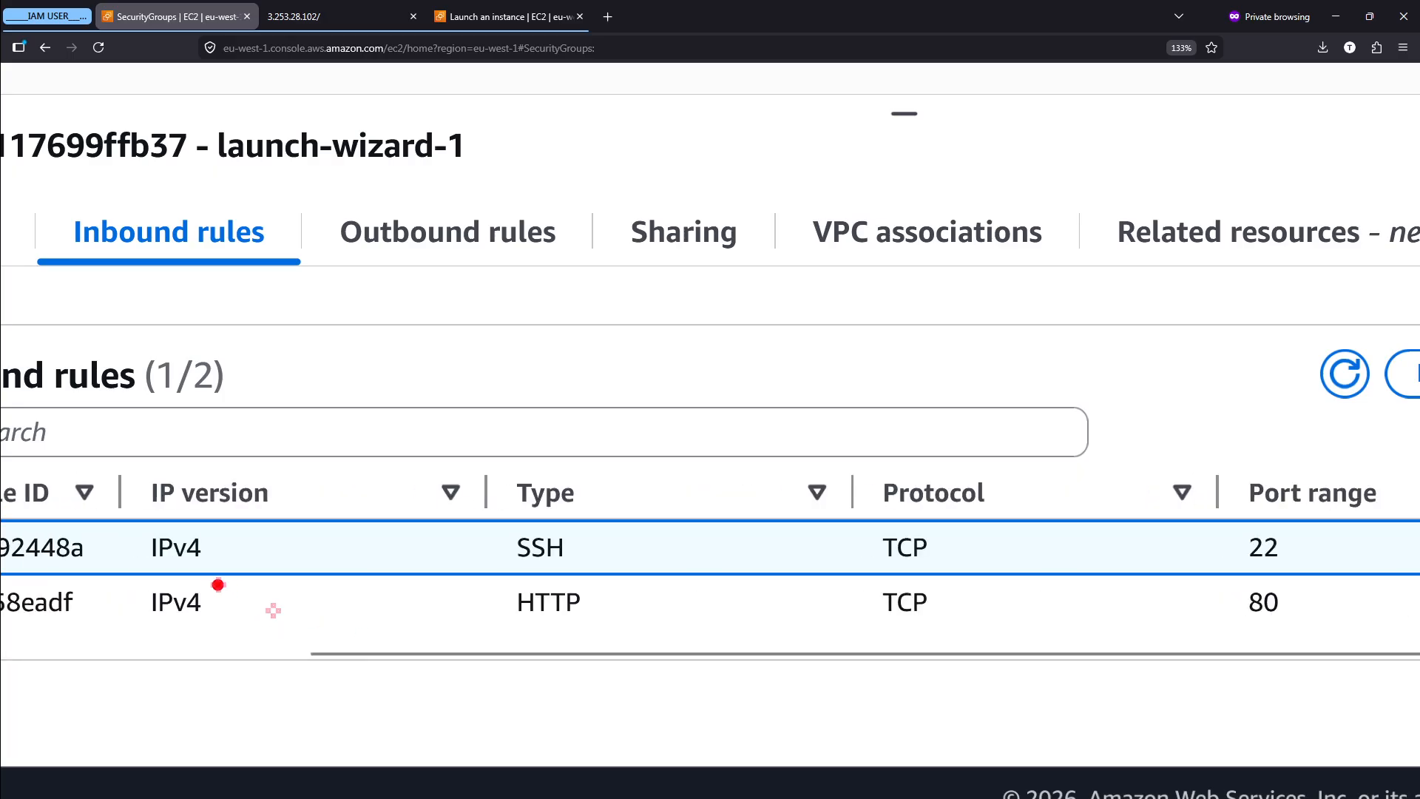
pyautogui.moveTo(194, 572)
pyautogui.mouseDown()
pyautogui.moveTo(130, 599)
pyautogui.moveTo(200, 578)
pyautogui.mouseUp()
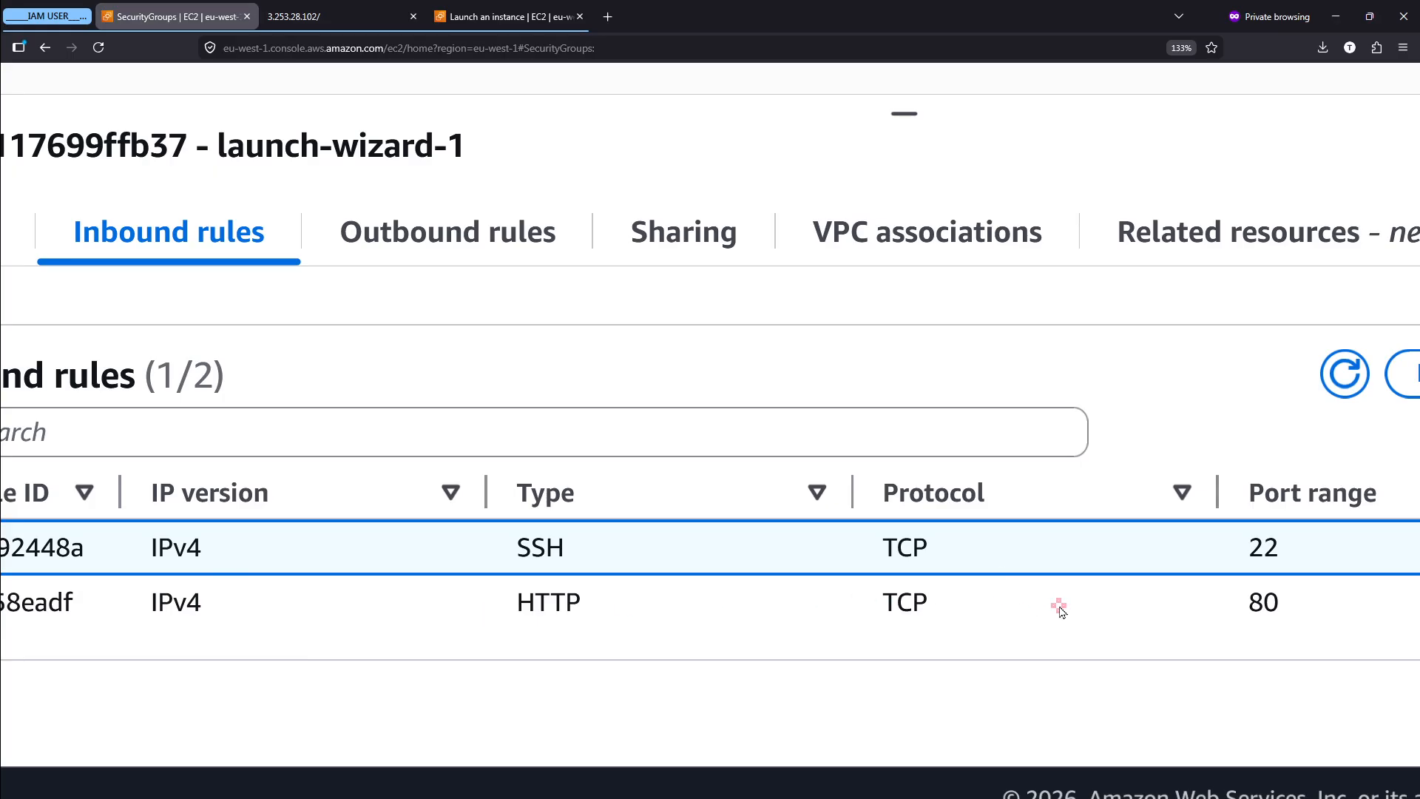
pyautogui.hscroll(5, 1058, 602)
pyautogui.hscroll(3, 1058, 608)
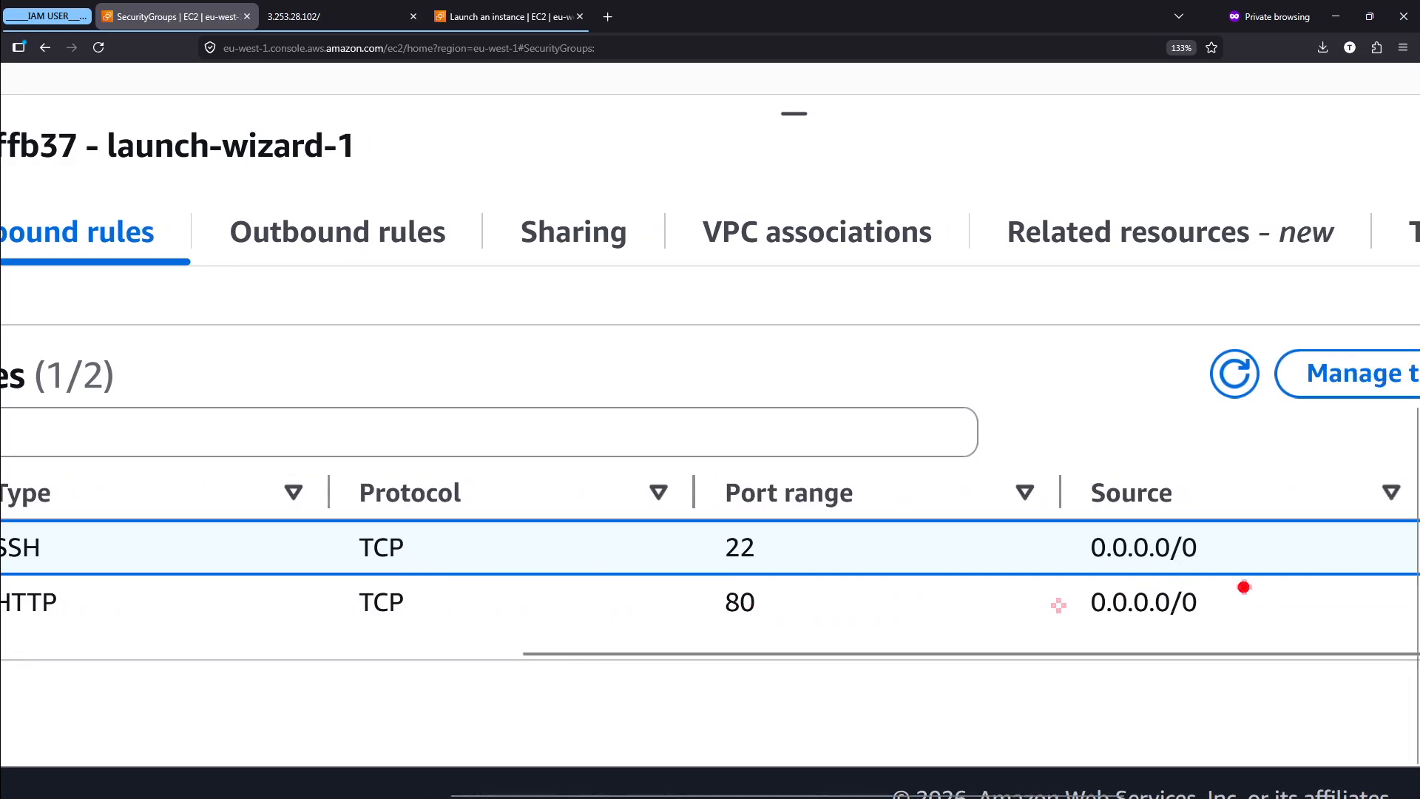
pyautogui.moveTo(1246, 584)
pyautogui.mouseDown()
pyautogui.moveTo(1043, 590)
pyautogui.moveTo(1143, 640)
pyautogui.moveTo(1230, 608)
pyautogui.mouseUp()
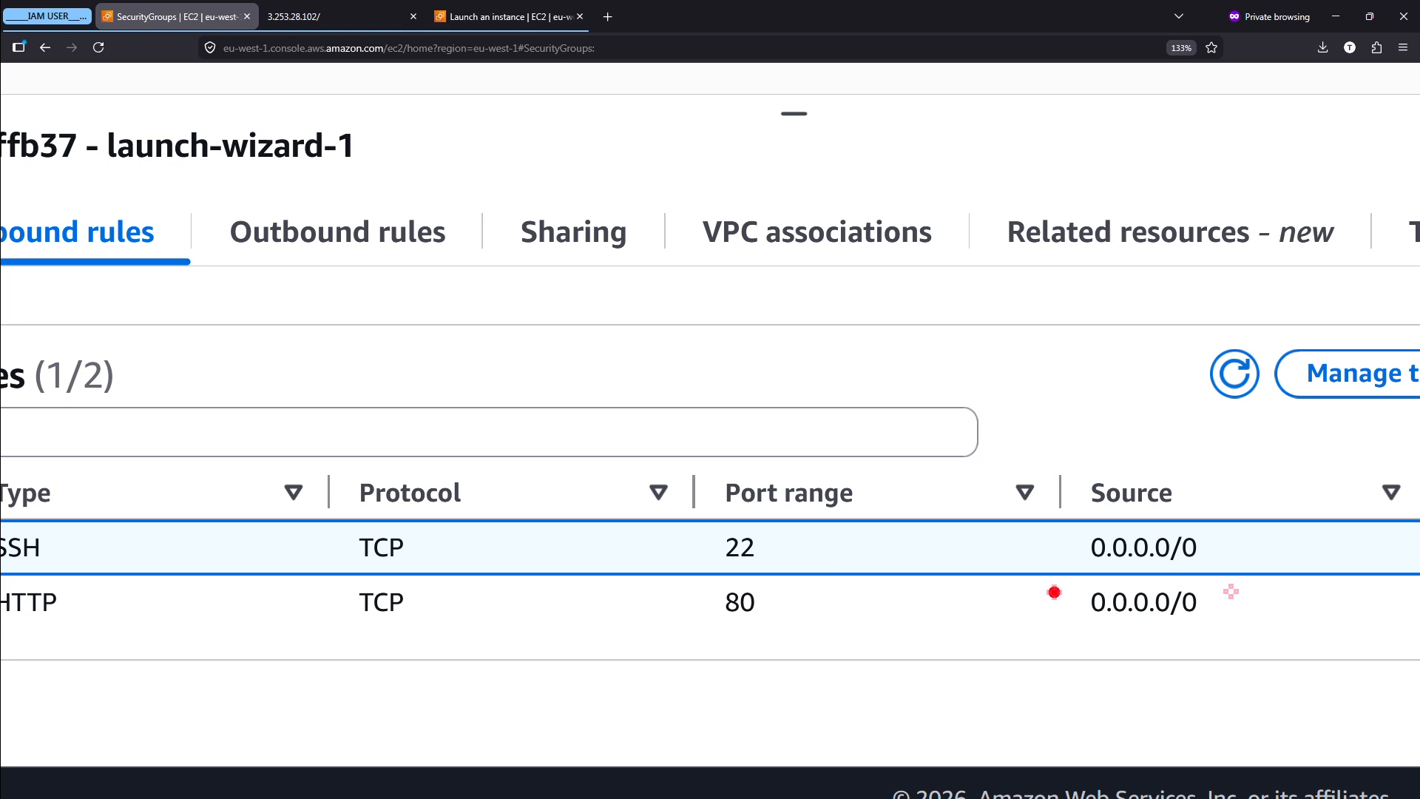
pyautogui.moveTo(1054, 592)
pyautogui.mouseDown()
pyautogui.moveTo(1187, 565)
pyautogui.moveTo(1241, 625)
pyautogui.moveTo(1102, 656)
pyautogui.moveTo(1040, 602)
pyautogui.mouseUp()
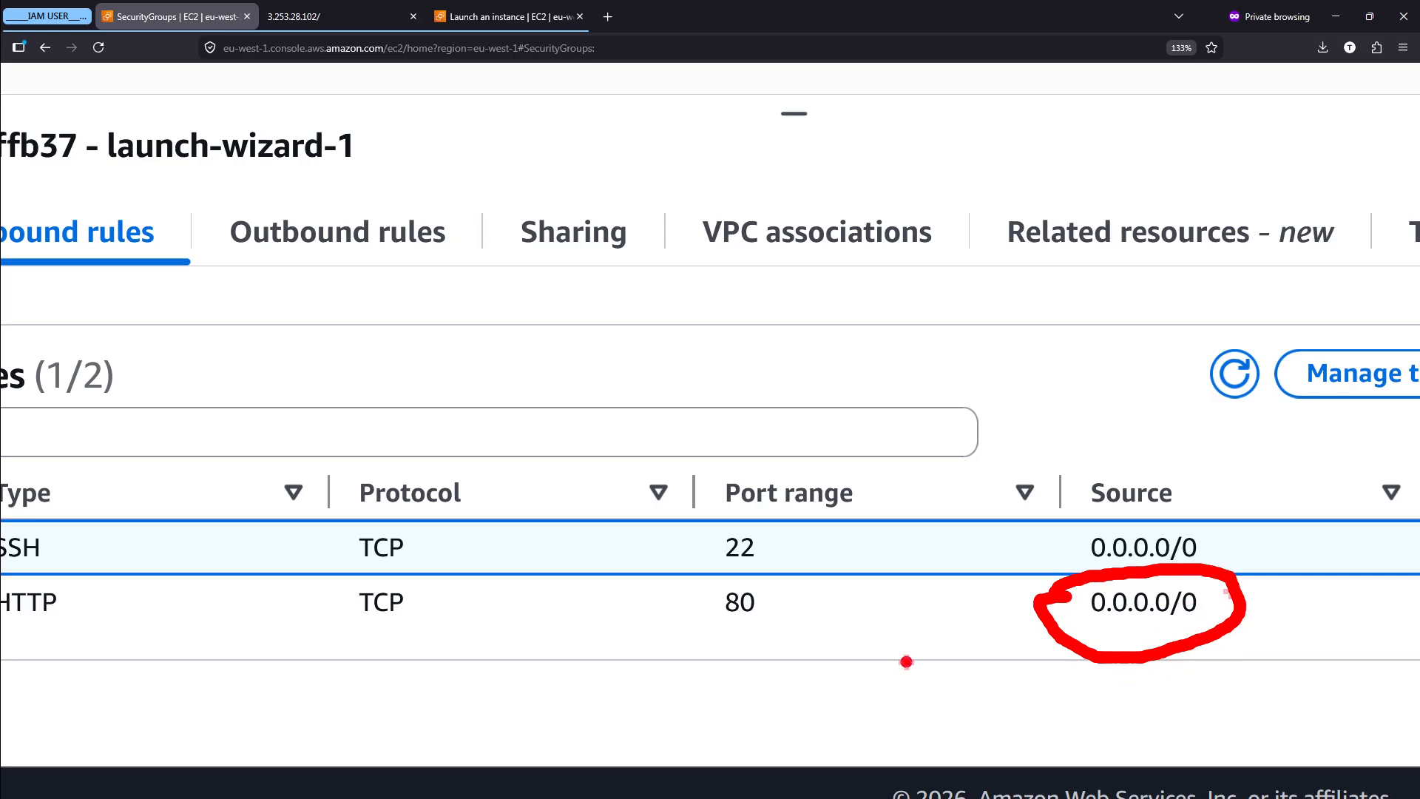
# - Check the inbound rules' description column and open the outbound rules of the launch-wizard-1 security group
pyautogui.hscroll(4, 1183, 610)
pyautogui.hscroll(2, 1194, 612)
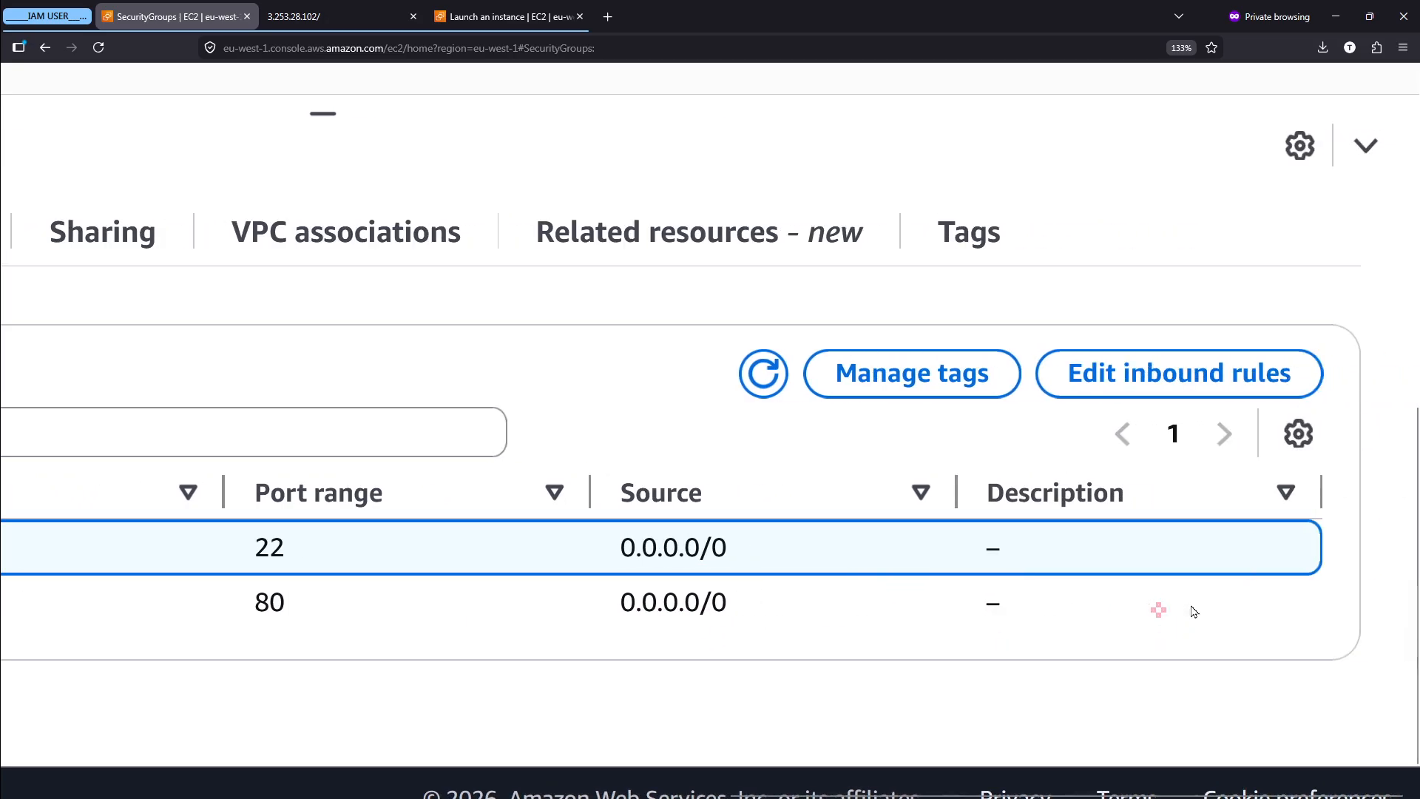
pyautogui.hscroll(-5, 1194, 612)
pyautogui.scroll(-5, 1194, 612)
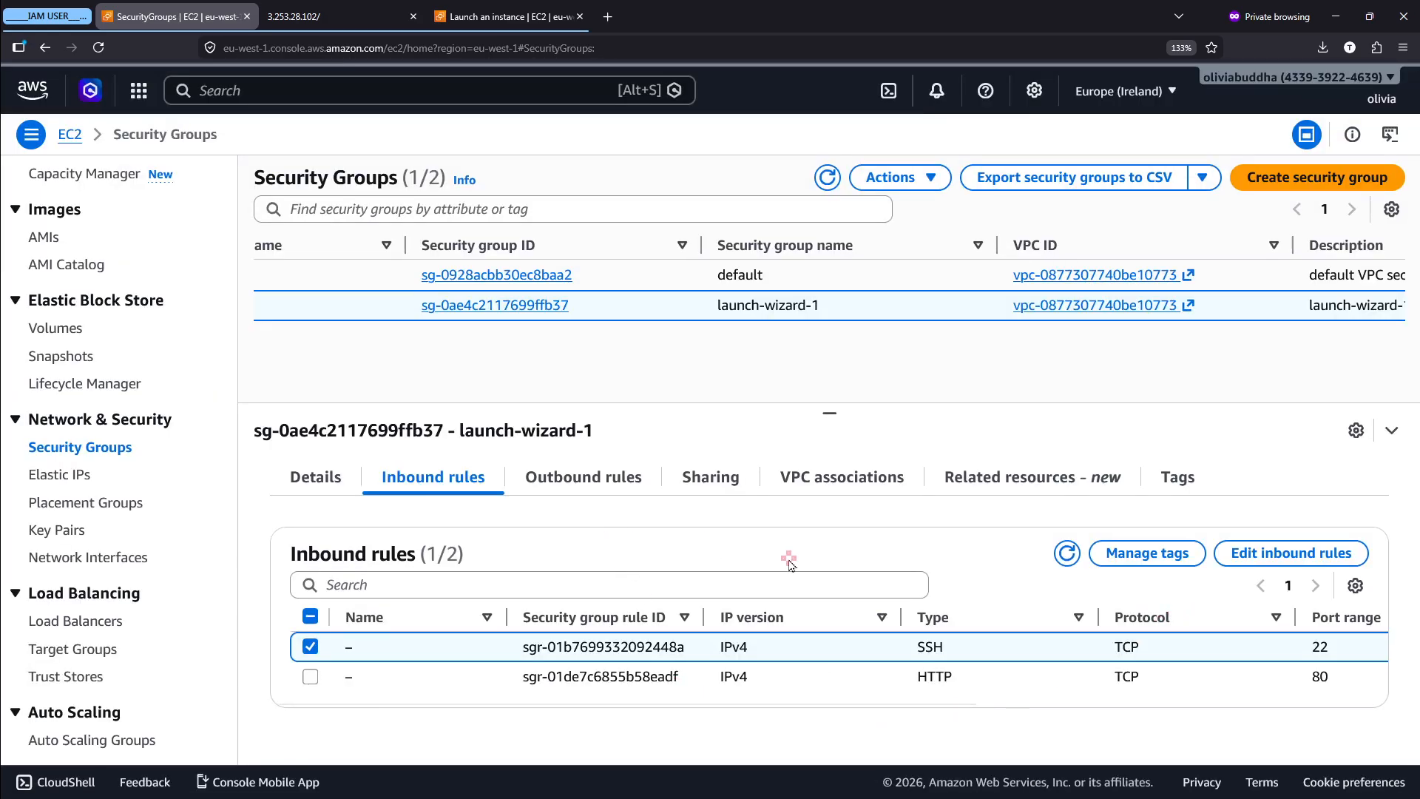
pyautogui.click(620, 487)
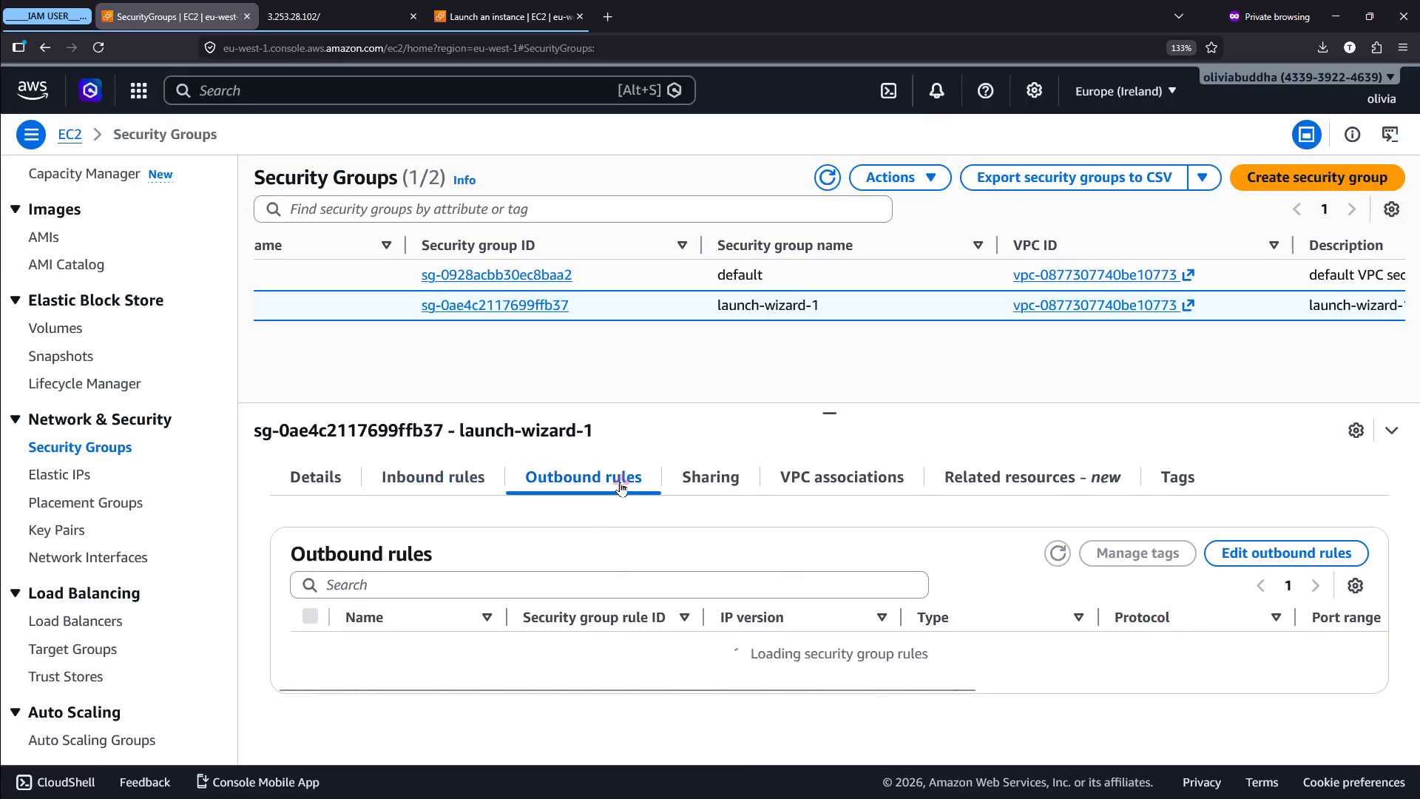
# - Switch to the Notepad notes, open the outbound traffic note and highlight its opening line about the server reaching out
pyautogui.press('alt')
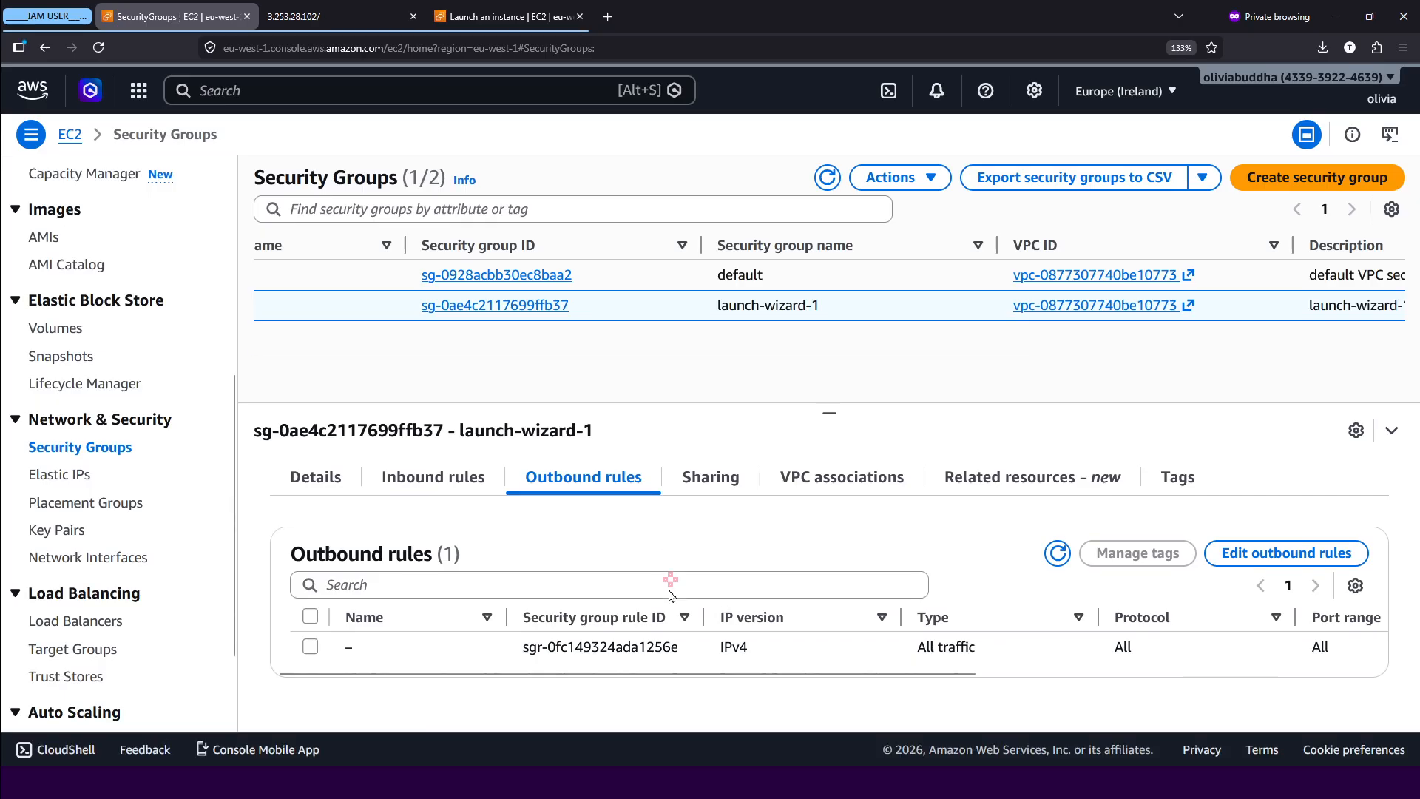
pyautogui.hotkey('alt', 'Tab')
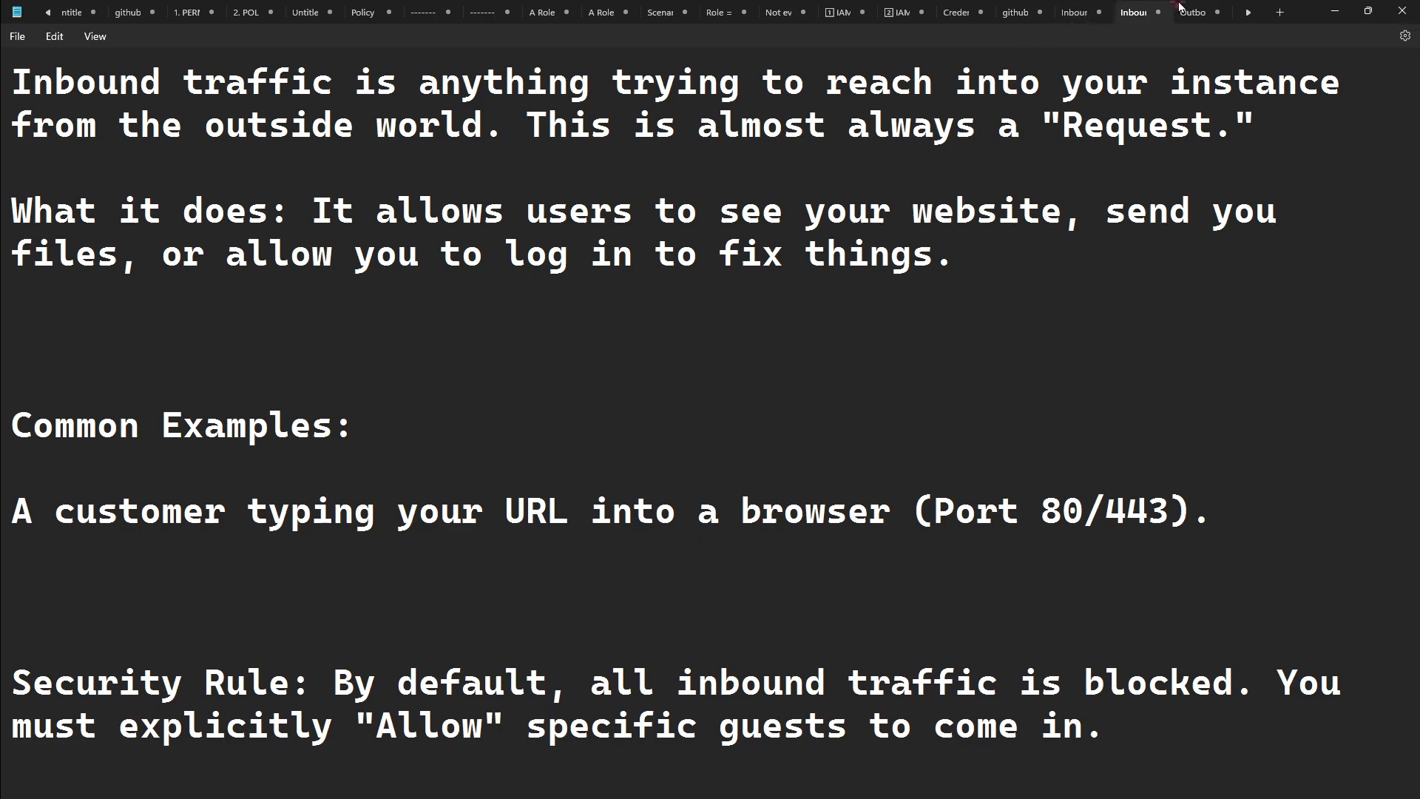
pyautogui.click(1181, 7)
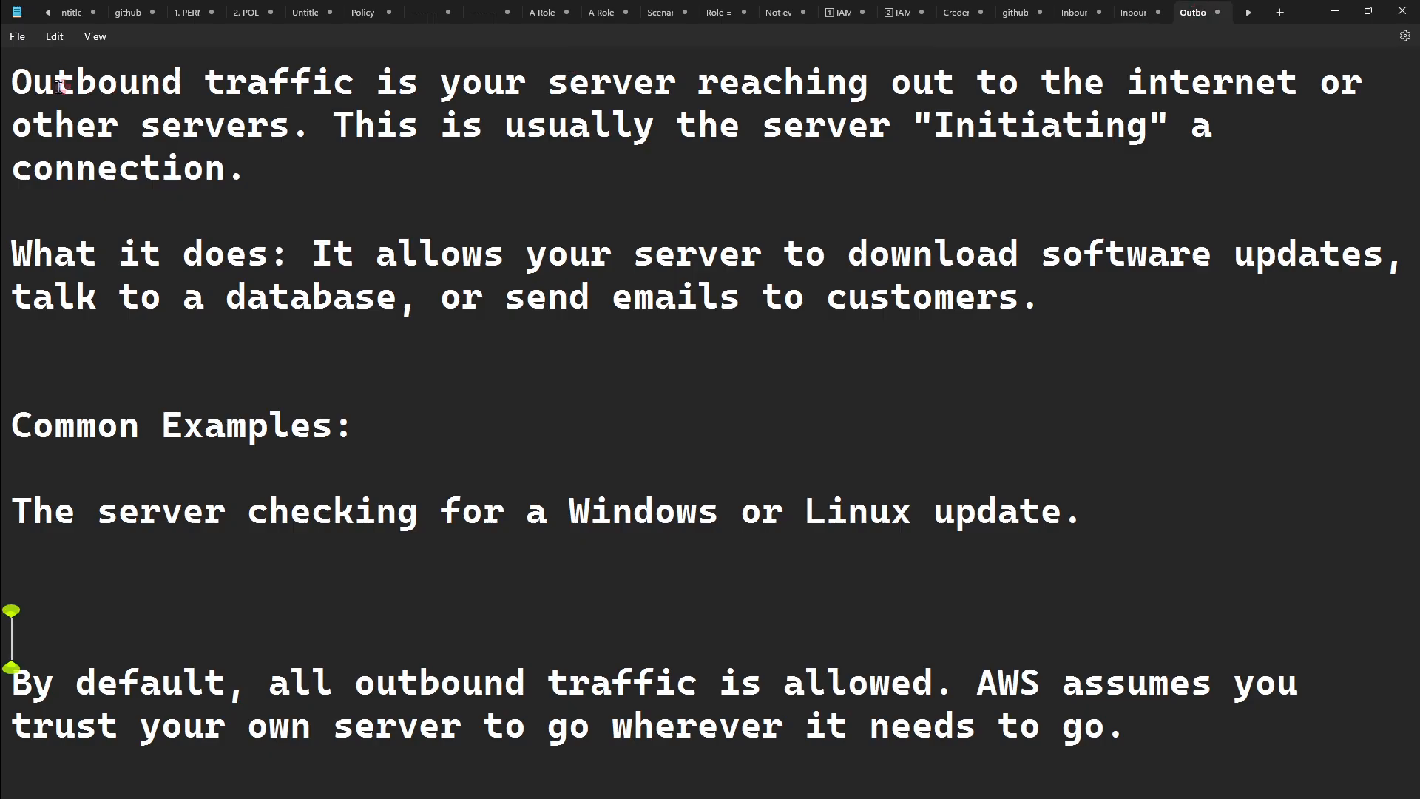
pyautogui.moveTo(24, 83); pyautogui.dragTo(334, 75)
pyautogui.click(336, 75)
pyautogui.tripleClick(285, 88)
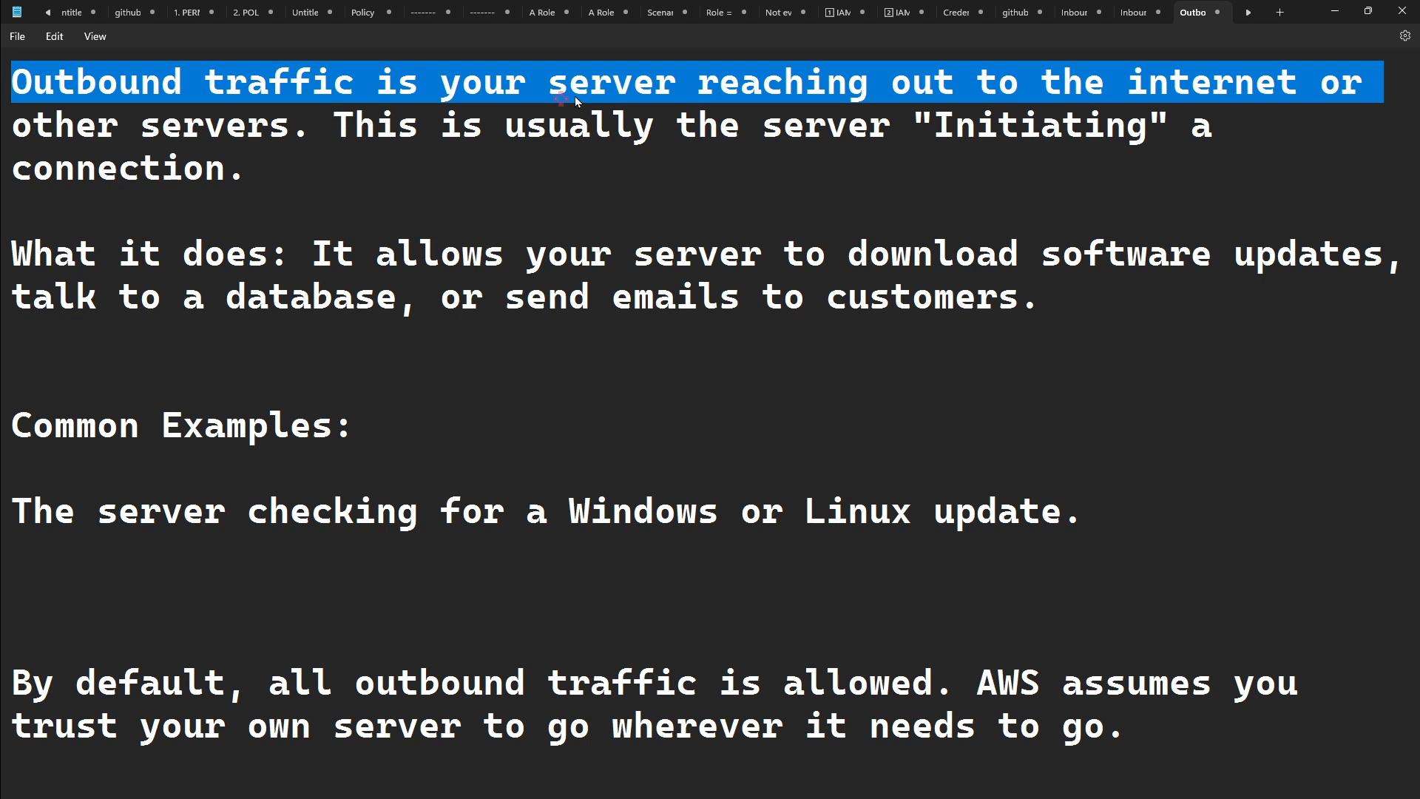
pyautogui.click(369, 168)
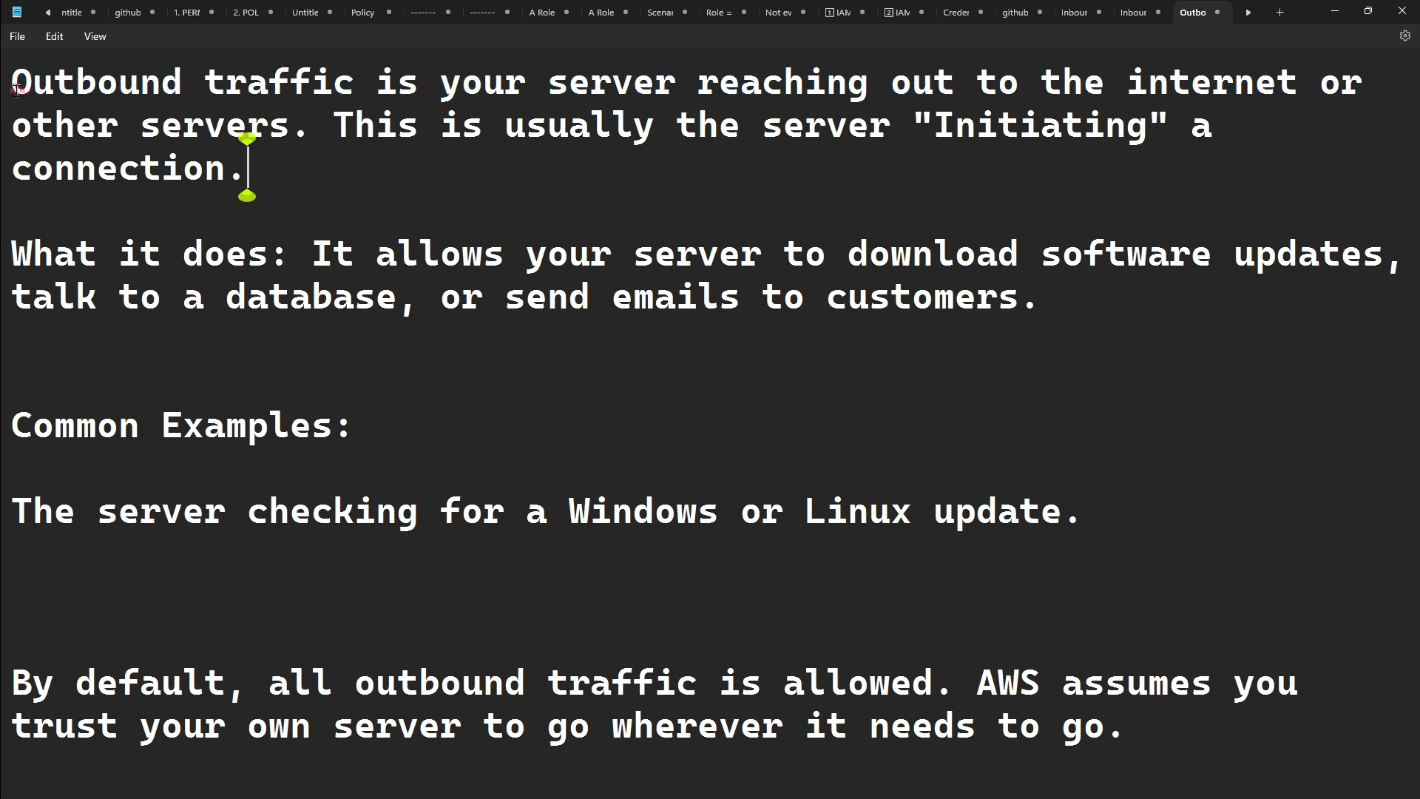
# - Read the outbound traffic definition, highlighting the text up to the server "Initiating" a connection
pyautogui.moveTo(16, 89); pyautogui.dragTo(164, 80)
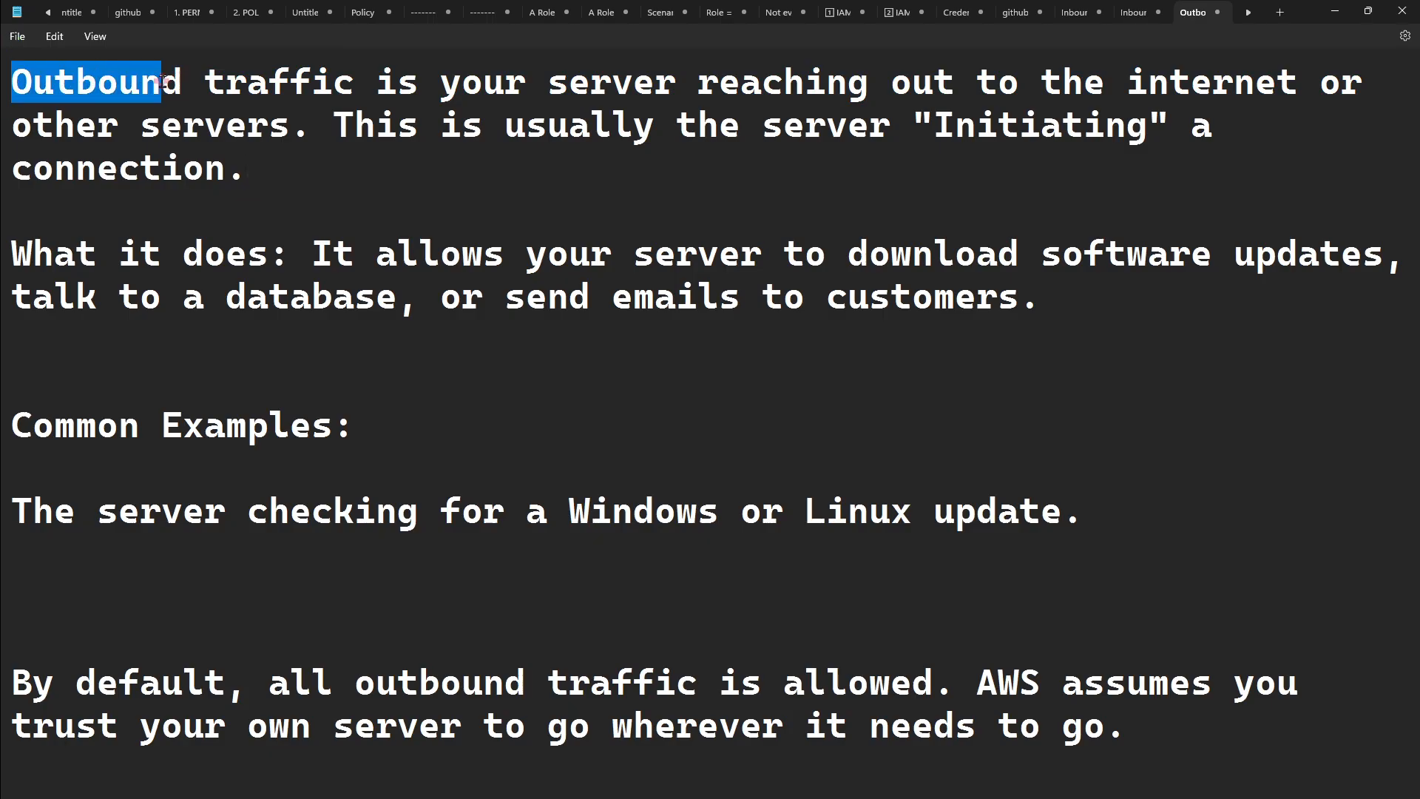
pyautogui.moveTo(164, 80); pyautogui.dragTo(1335, 120)
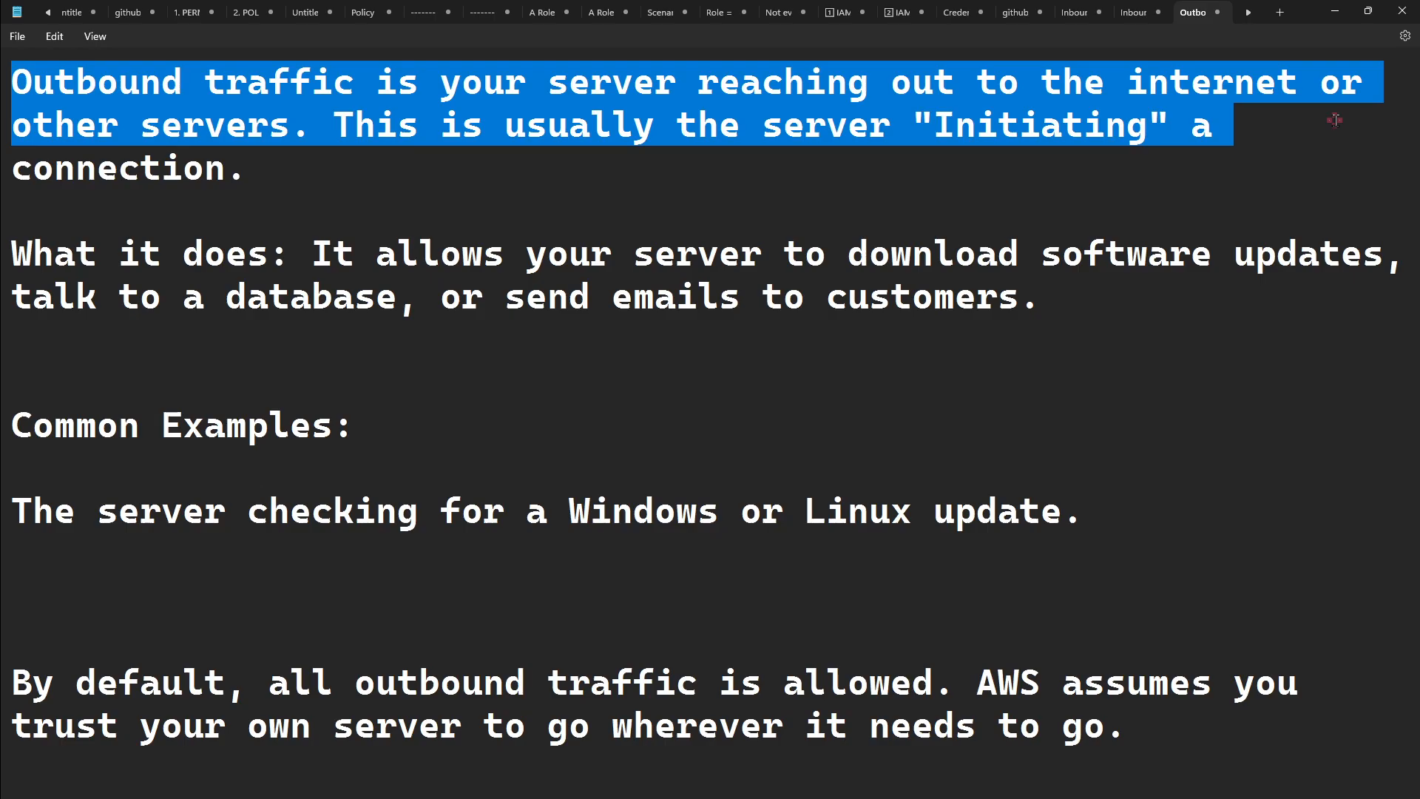
pyautogui.click(1269, 121)
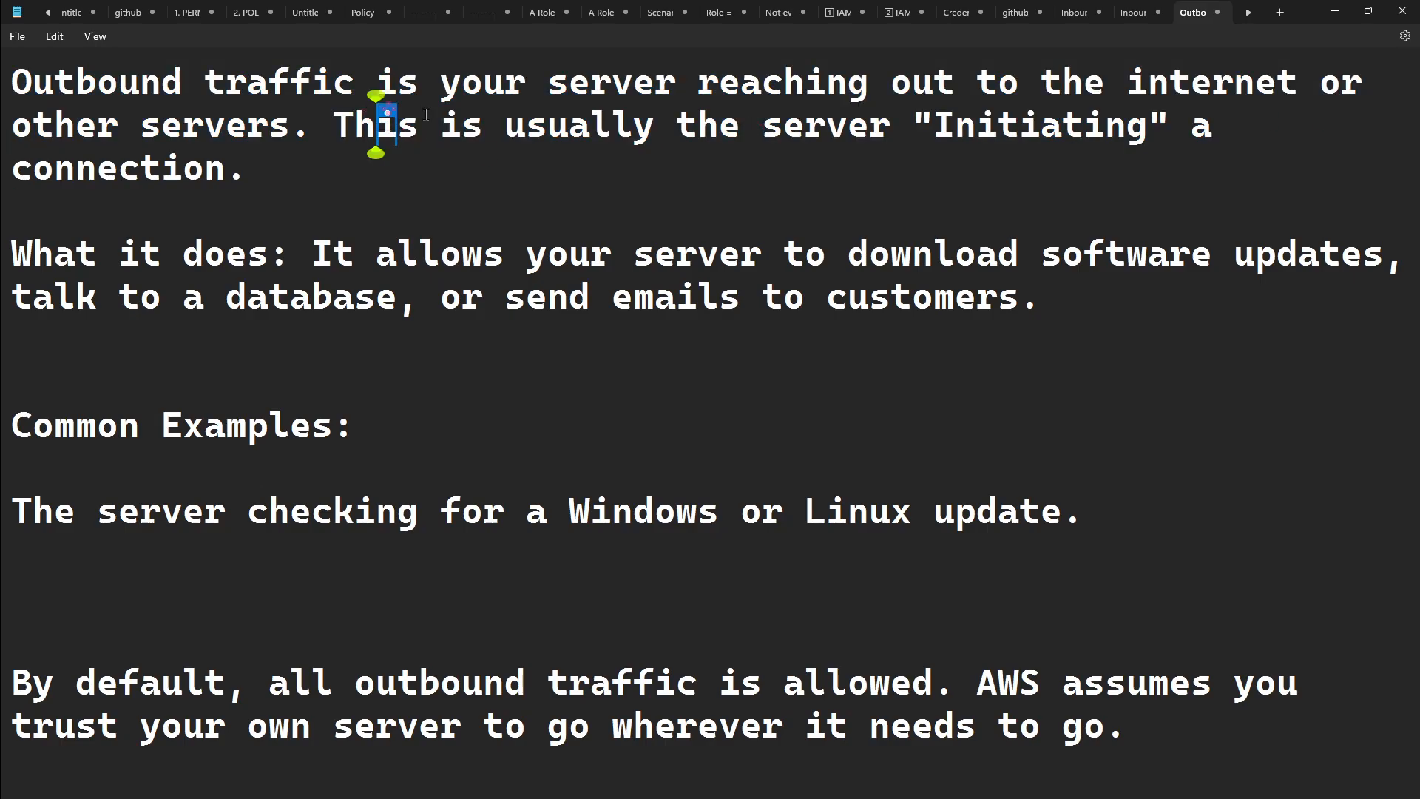
pyautogui.moveTo(377, 126); pyautogui.dragTo(517, 165)
pyautogui.click(517, 172)
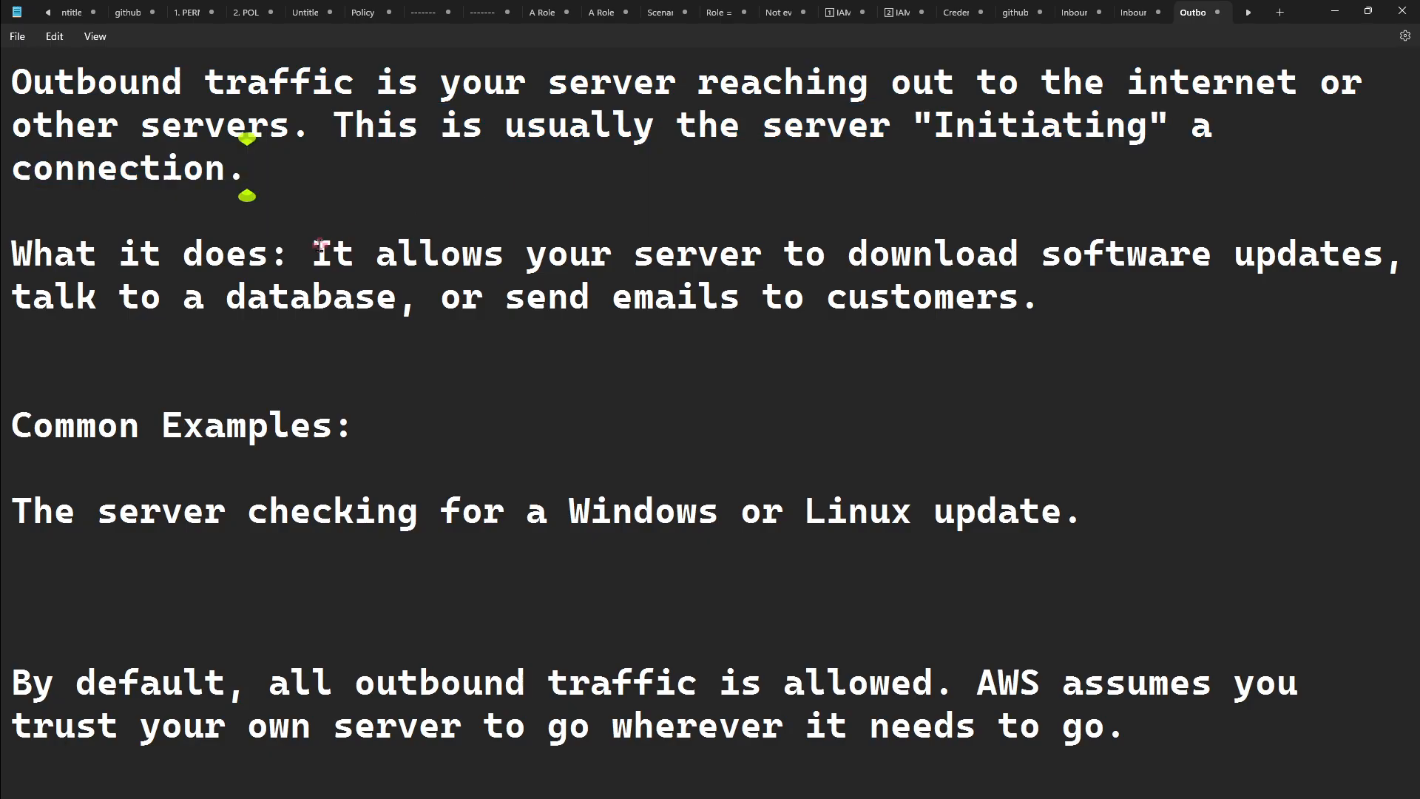
# - Review what outbound traffic does, highlighting software updates, talking to a database and sending emails to customers
pyautogui.moveTo(317, 248); pyautogui.dragTo(1389, 255)
pyautogui.click(1389, 255)
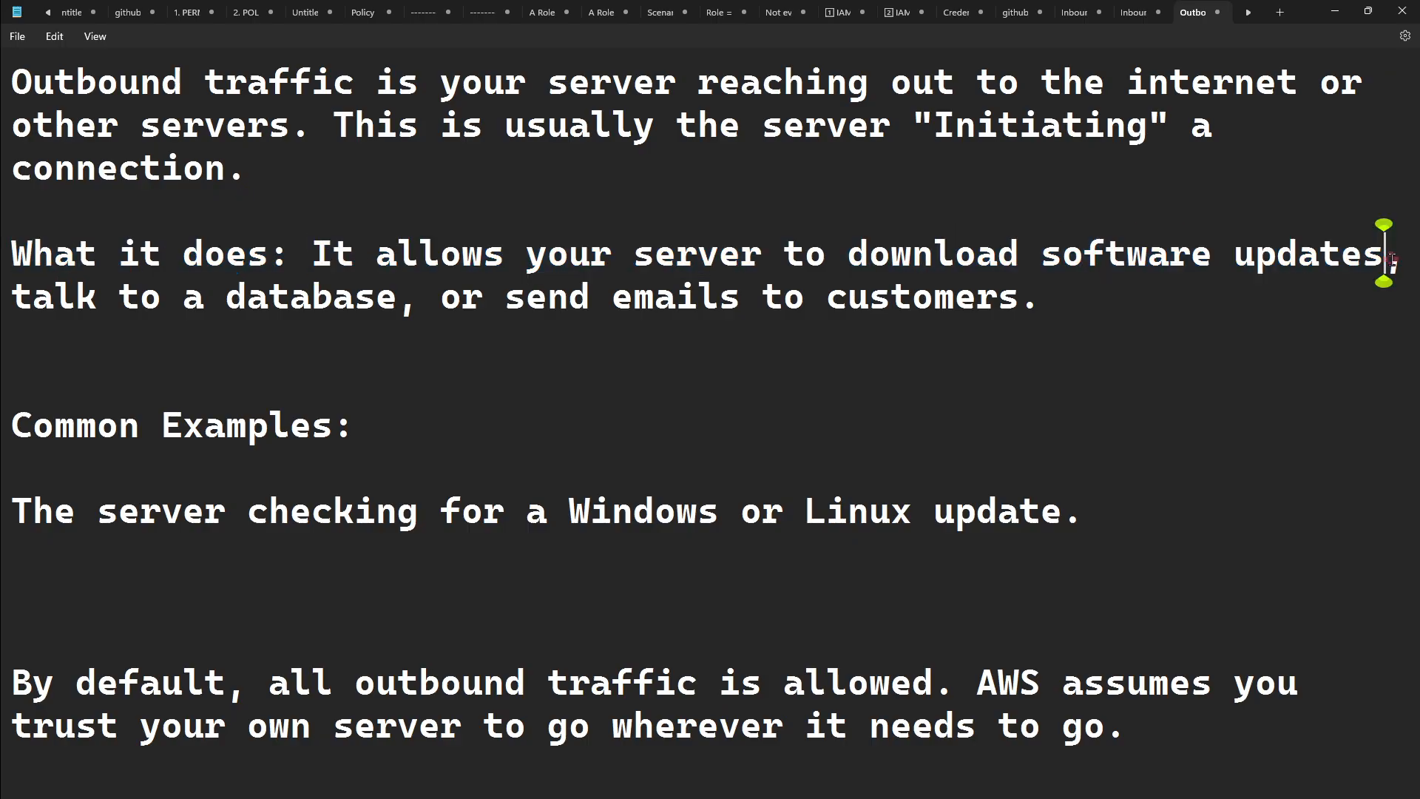
pyautogui.click(1044, 261)
pyautogui.moveTo(1044, 261); pyautogui.dragTo(1381, 276)
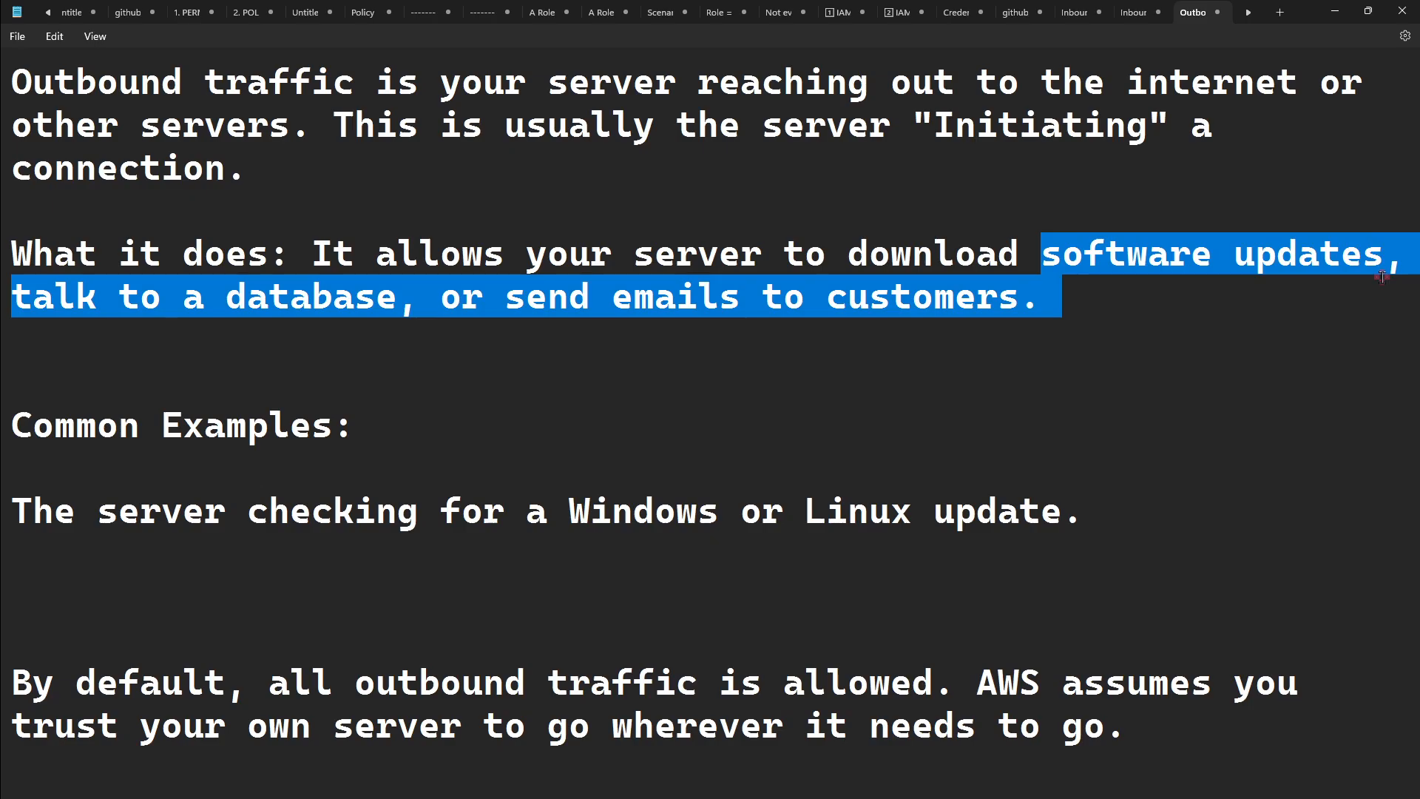
pyautogui.click(1100, 334)
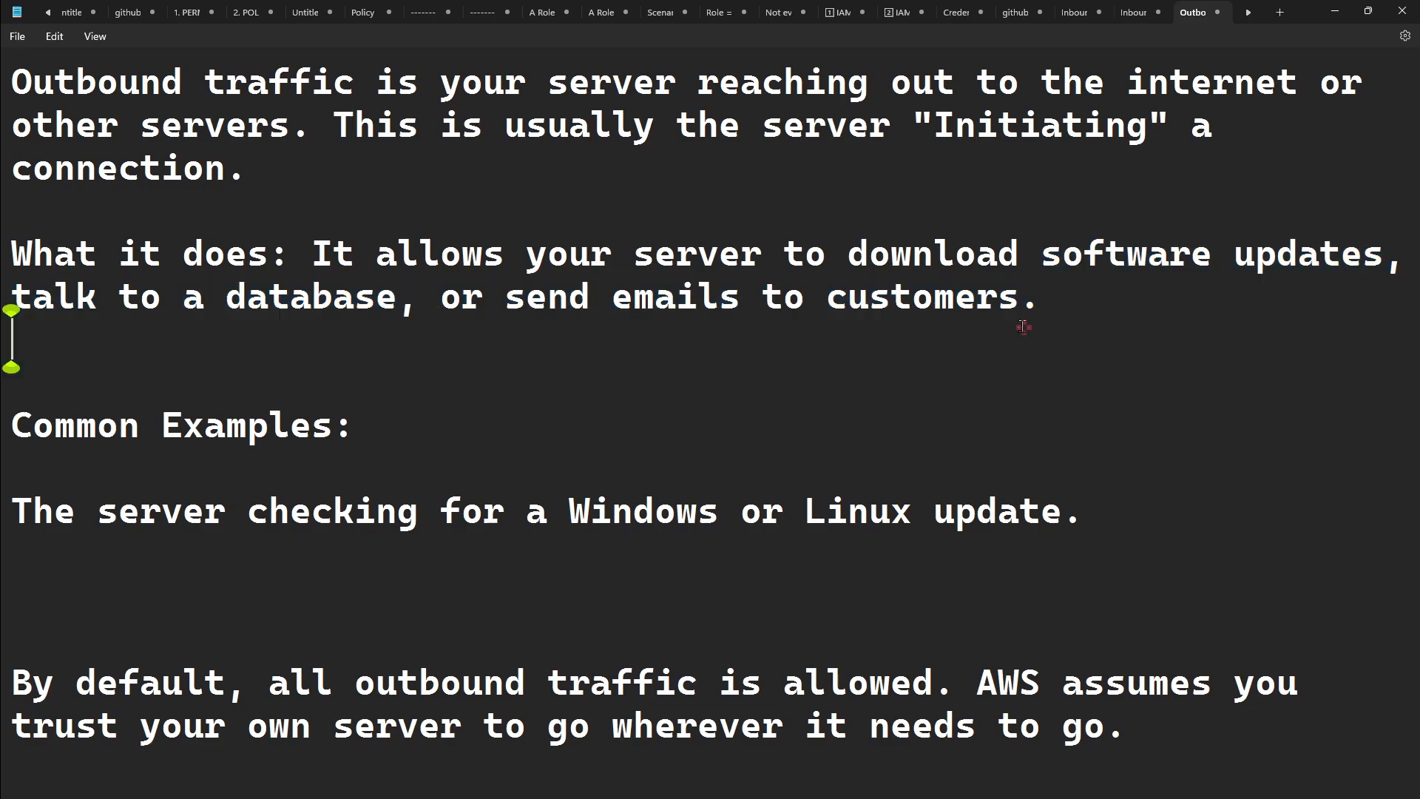
pyautogui.click(1068, 310)
pyautogui.moveTo(1043, 295); pyautogui.dragTo(1041, 263)
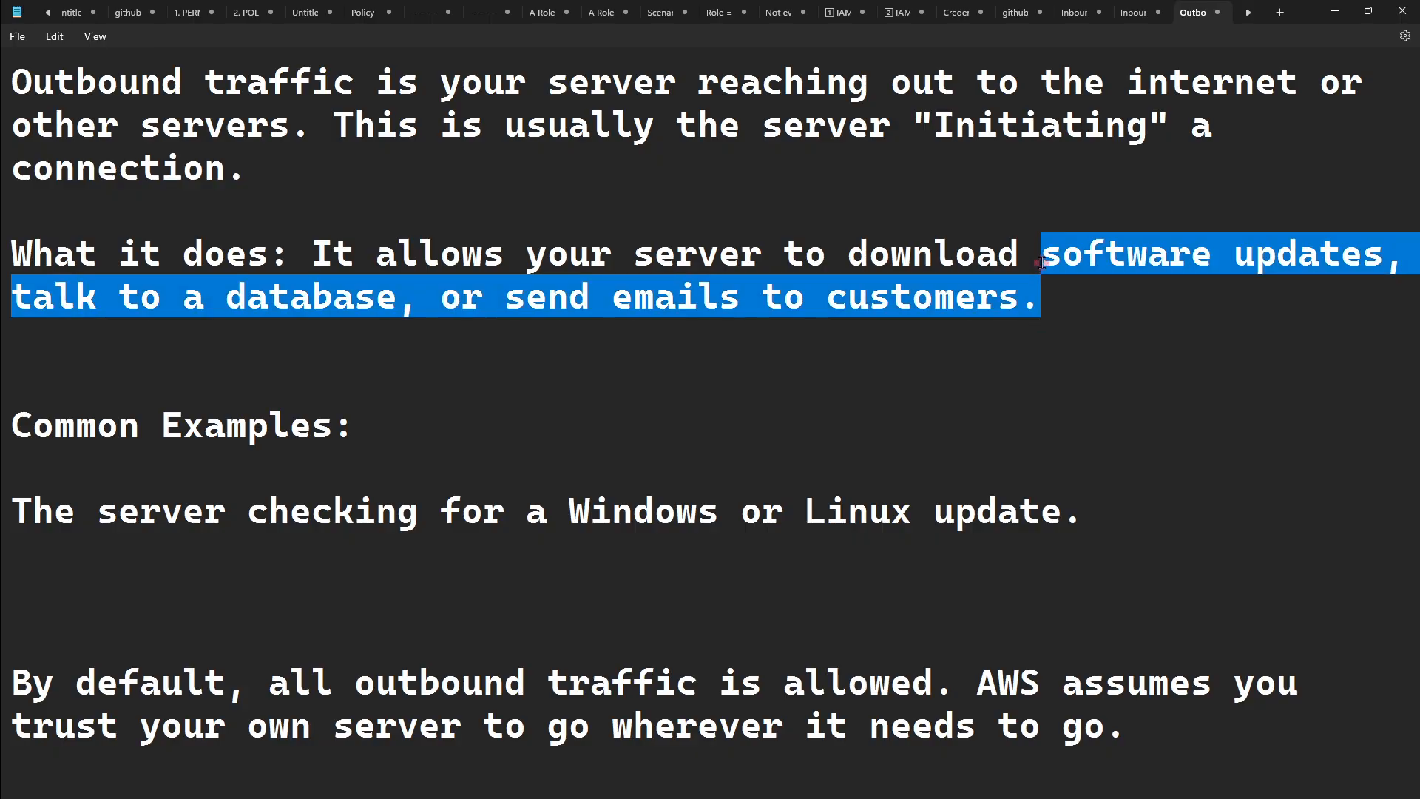
pyautogui.click(1042, 264)
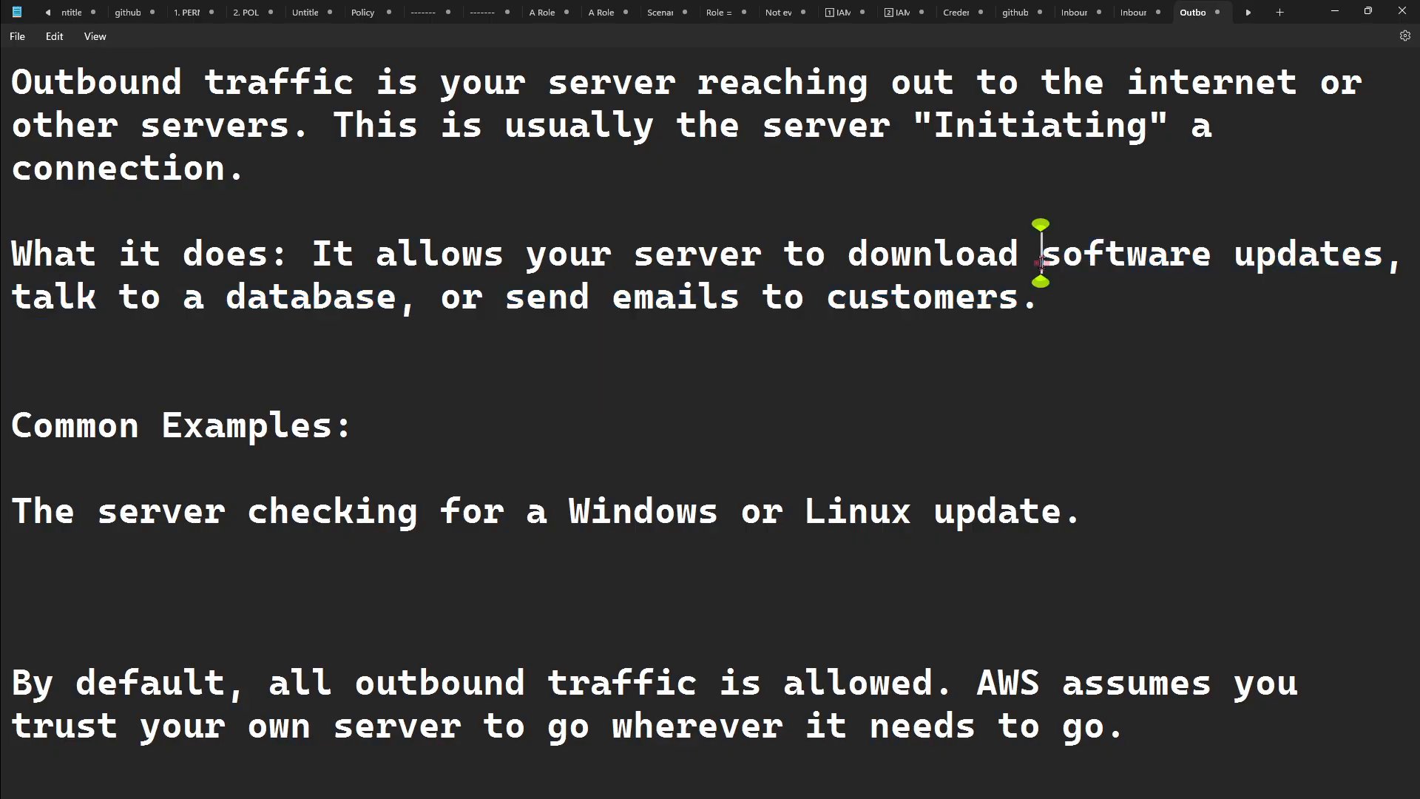
pyautogui.moveTo(1041, 263); pyautogui.dragTo(1054, 289)
pyautogui.click(1048, 294)
pyautogui.click(1057, 296)
# - Highlight the common example of a Windows or Linux update check, followed by the words "Outbound traffic" in the definition
pyautogui.moveTo(14, 509); pyautogui.dragTo(772, 506)
pyautogui.press('Home')
pyautogui.hotkey('shift', 'End')
pyautogui.press('End')
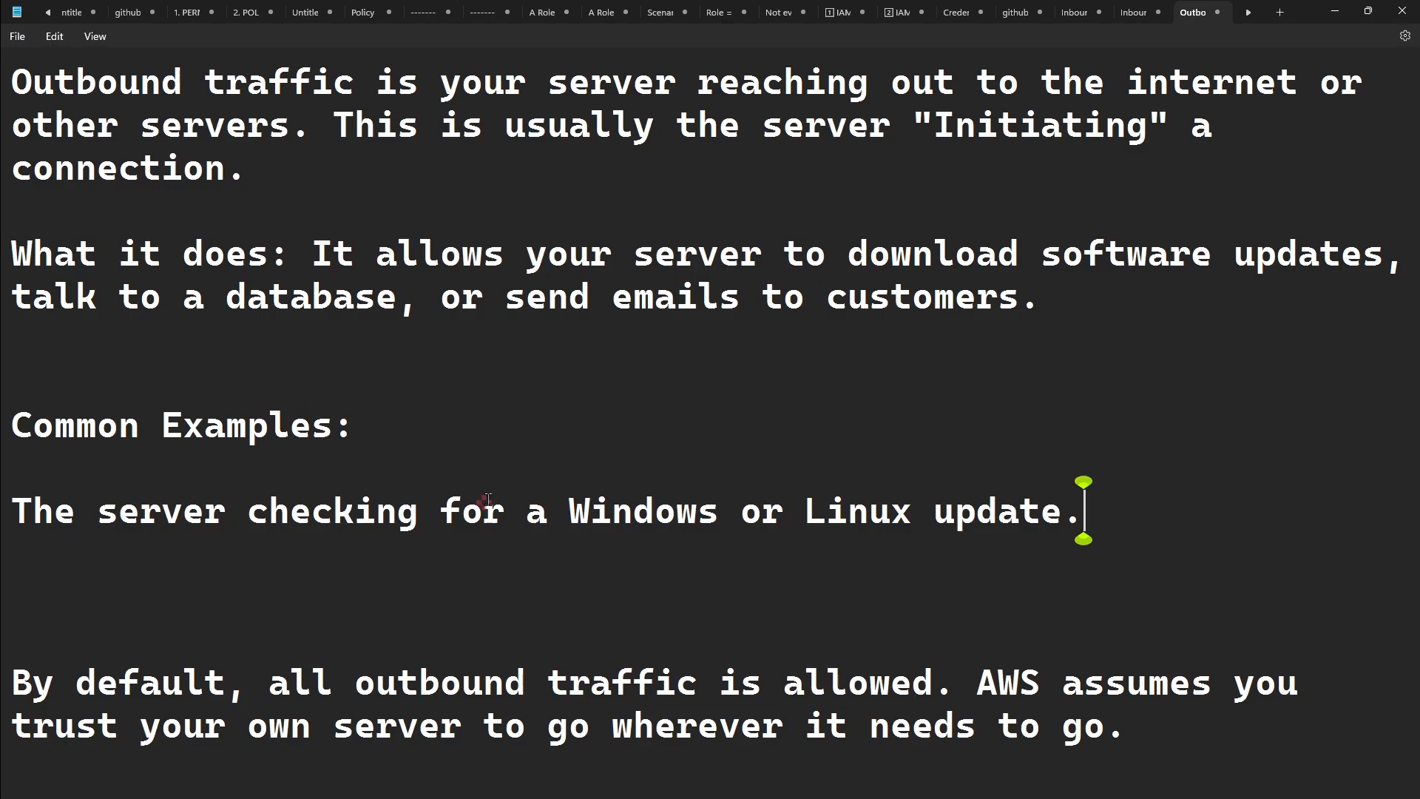
pyautogui.moveTo(354, 78); pyautogui.dragTo(4, 74)
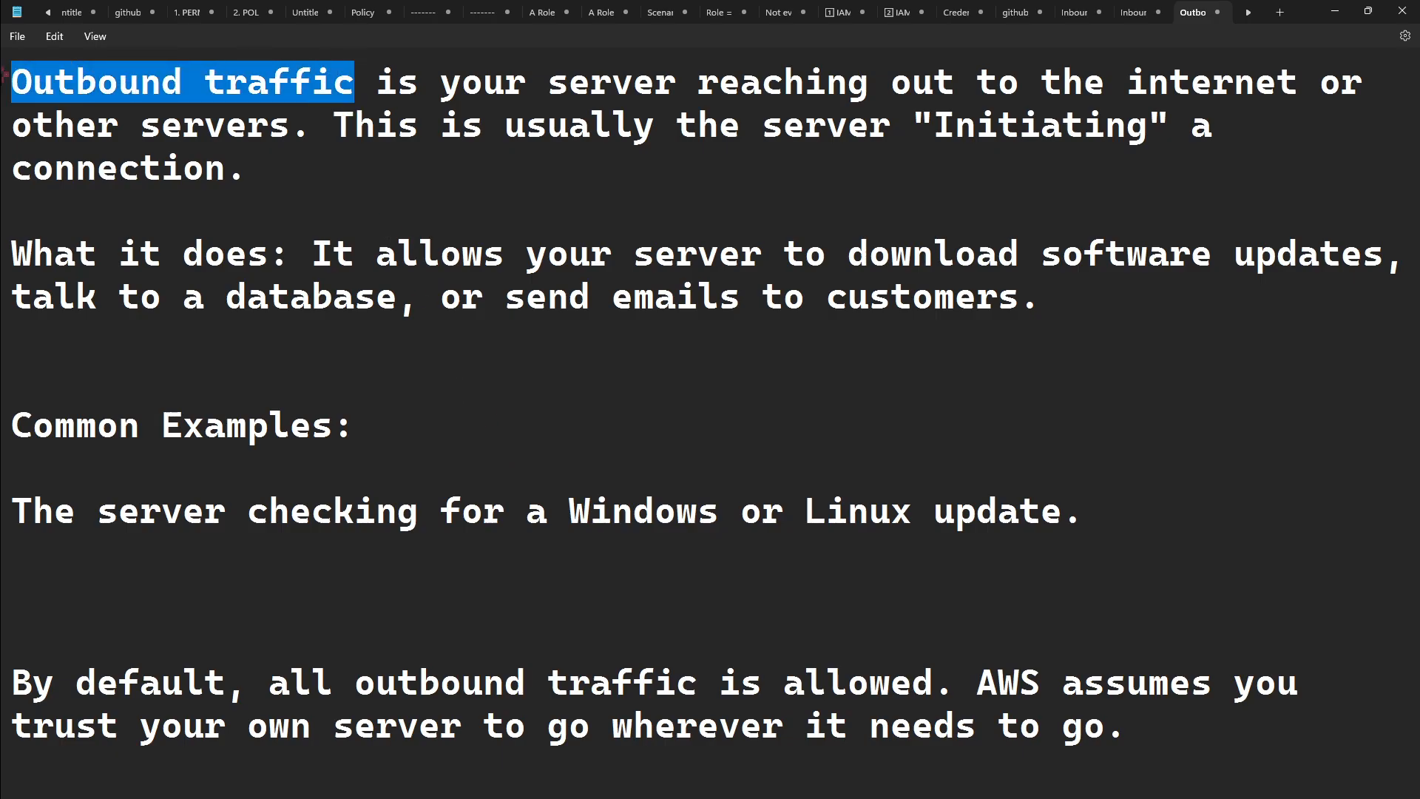
pyautogui.click(423, 468)
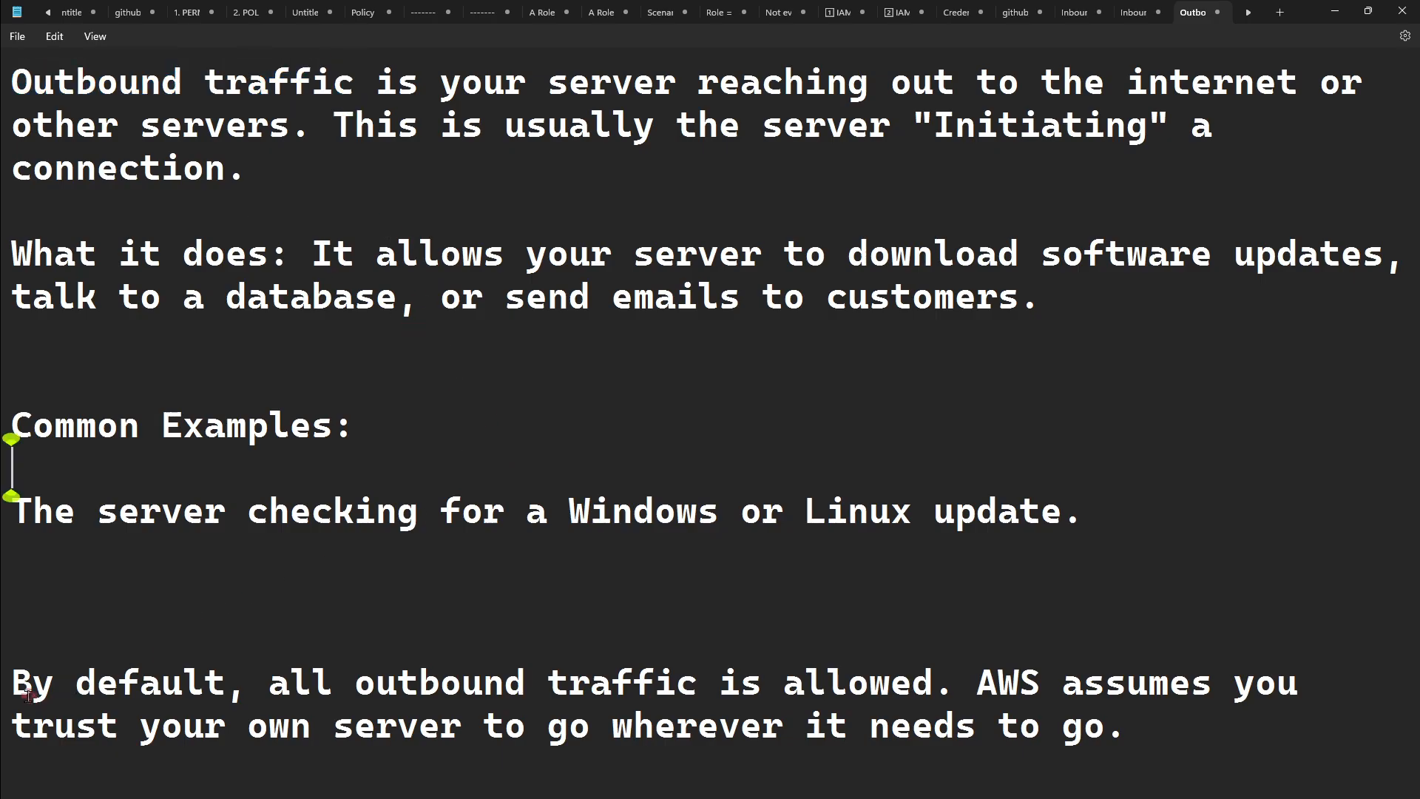
# - Read the default rule for outbound traffic, highlighting it and the sentence about AWS trusting your own server
pyautogui.moveTo(18, 682); pyautogui.dragTo(1299, 725)
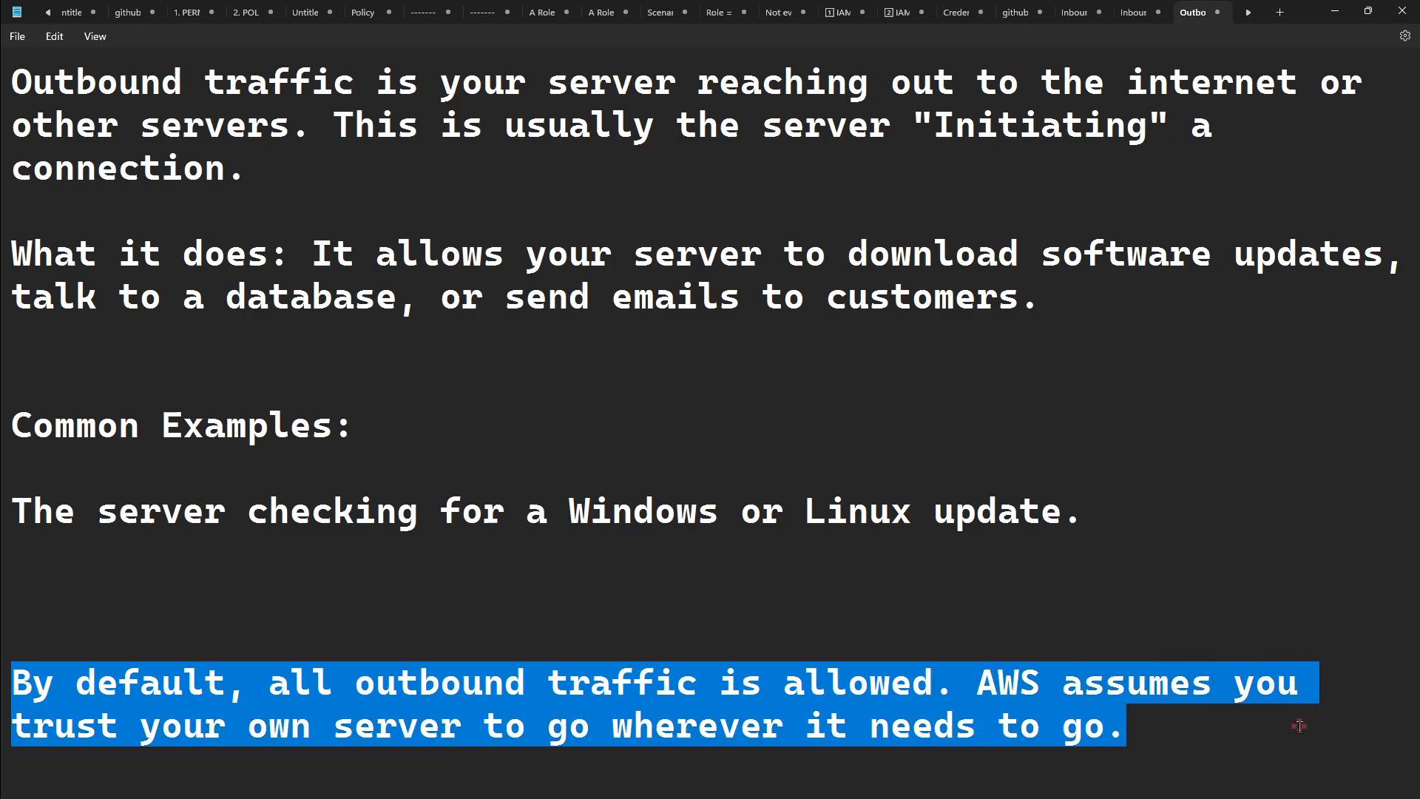
pyautogui.click(1299, 725)
pyautogui.moveTo(1181, 717); pyautogui.dragTo(923, 713)
pyautogui.click(998, 725)
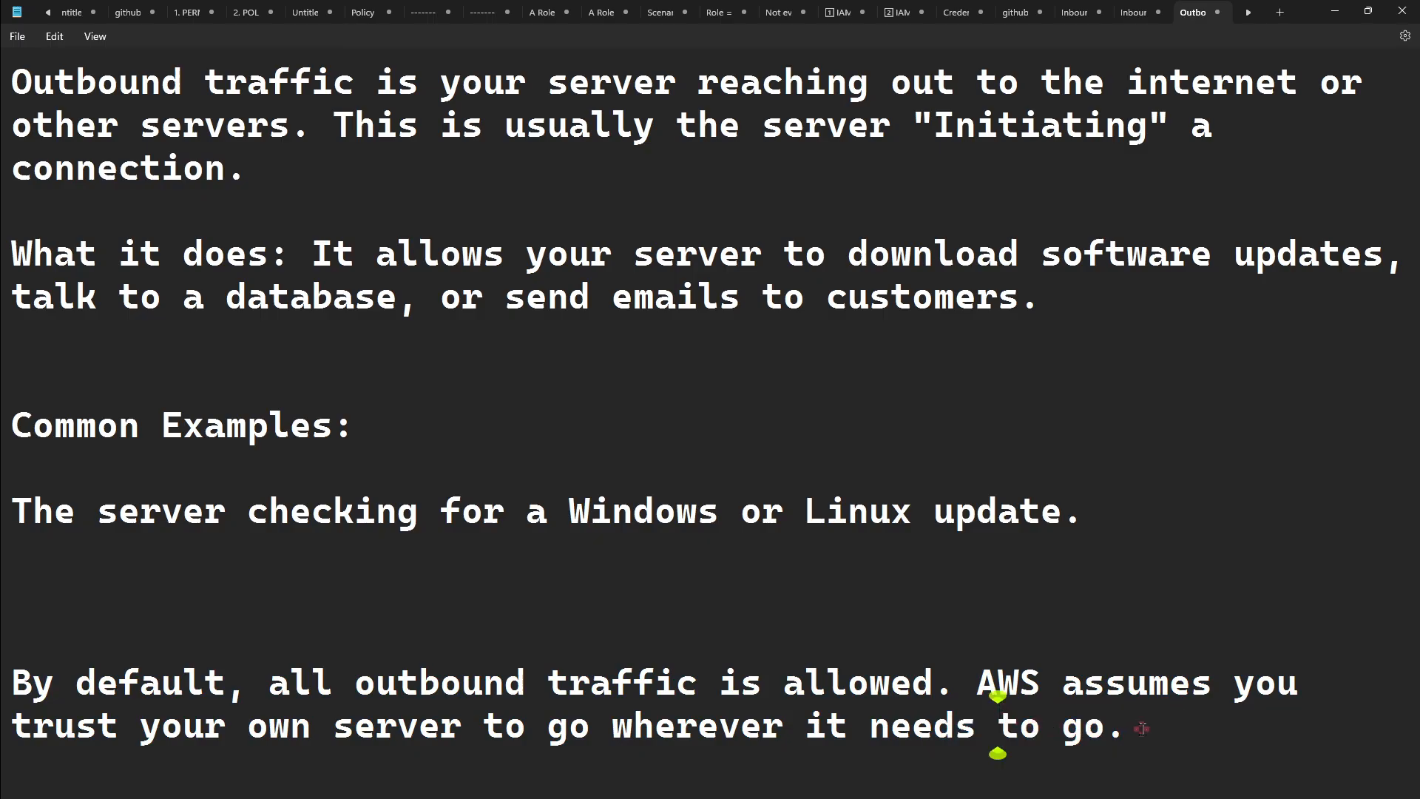
pyautogui.moveTo(1130, 728); pyautogui.dragTo(985, 692)
pyautogui.click(985, 691)
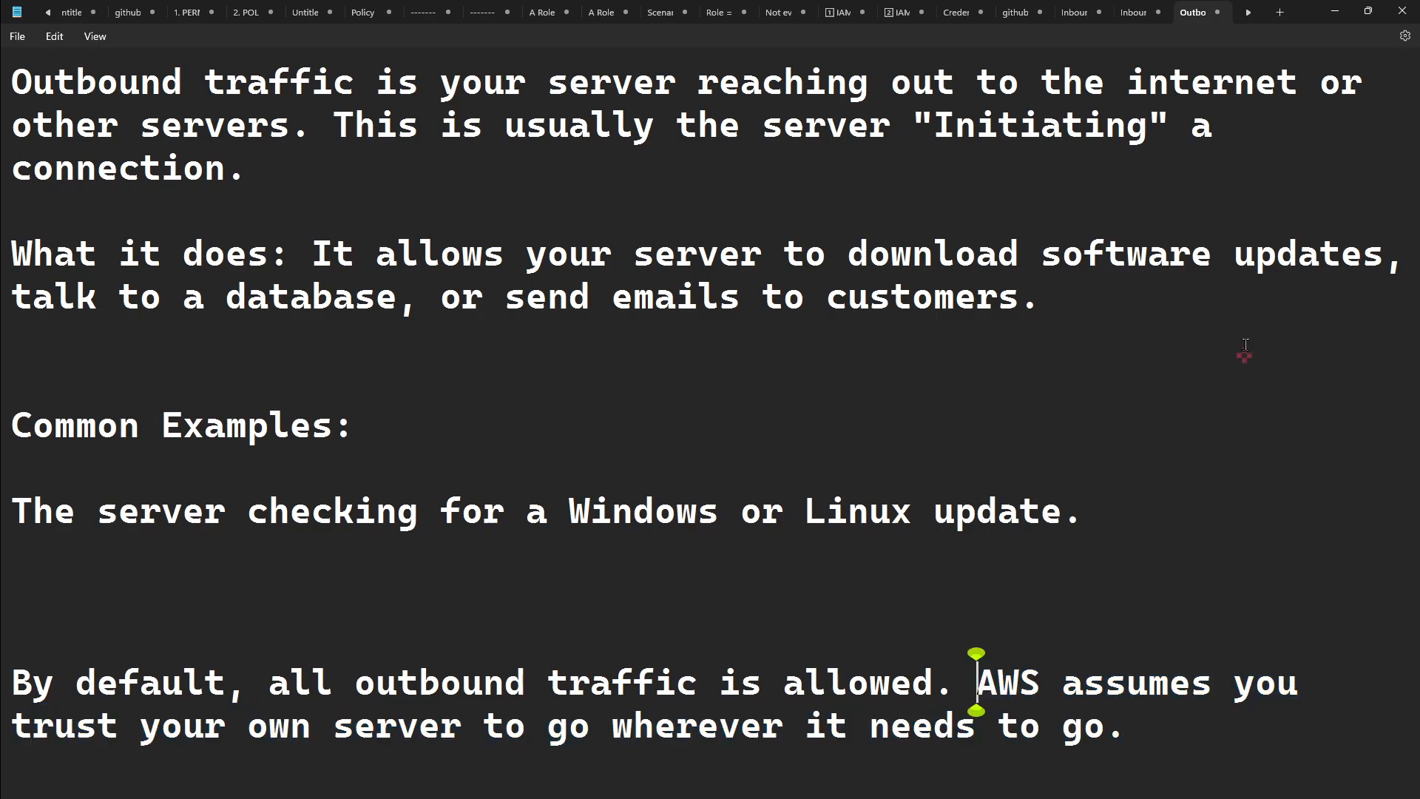
# - Return to the EC2 console in the browser and mark the outbound rule's IP version and All traffic type, clearing each marking
pyautogui.click(1335, 11)
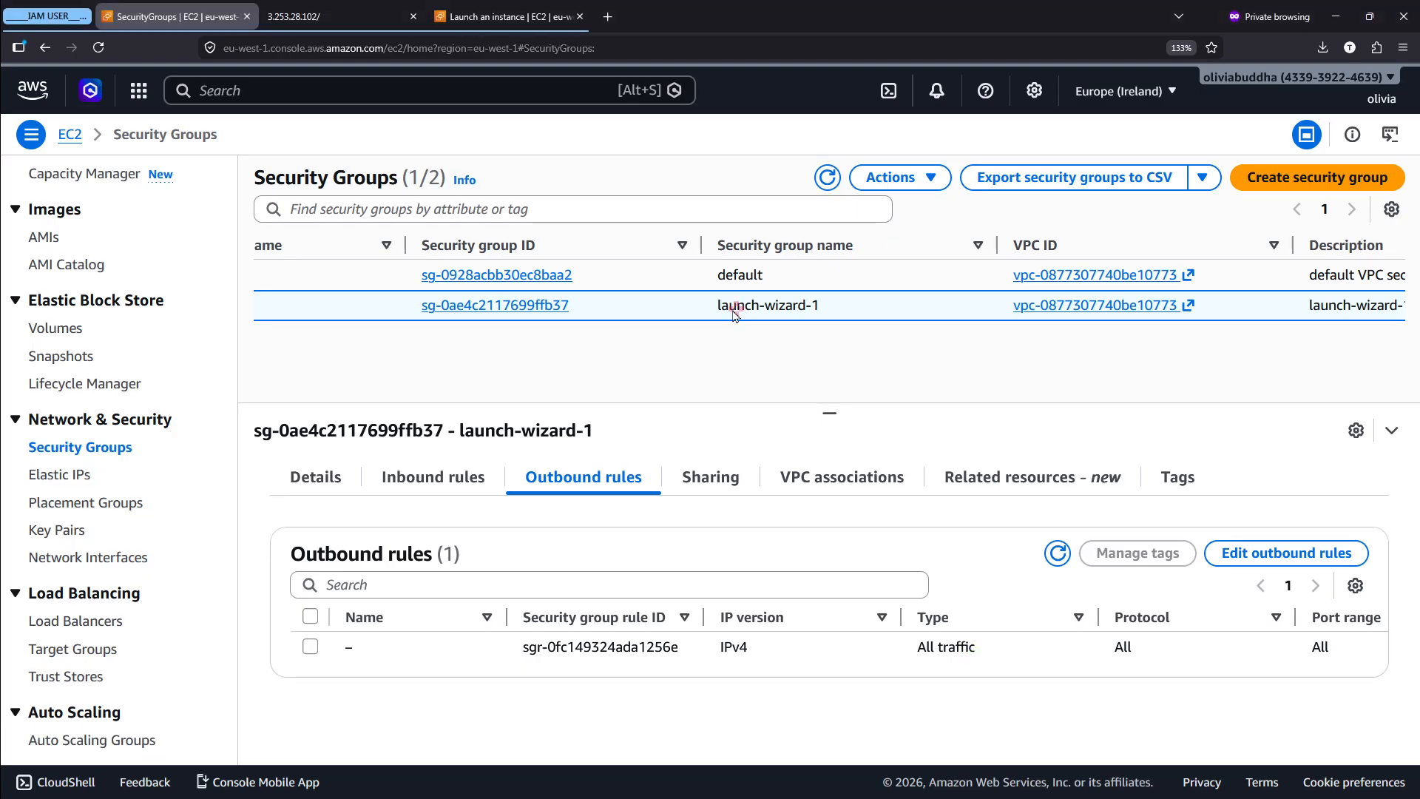
pyautogui.scroll(5, 596, 681)
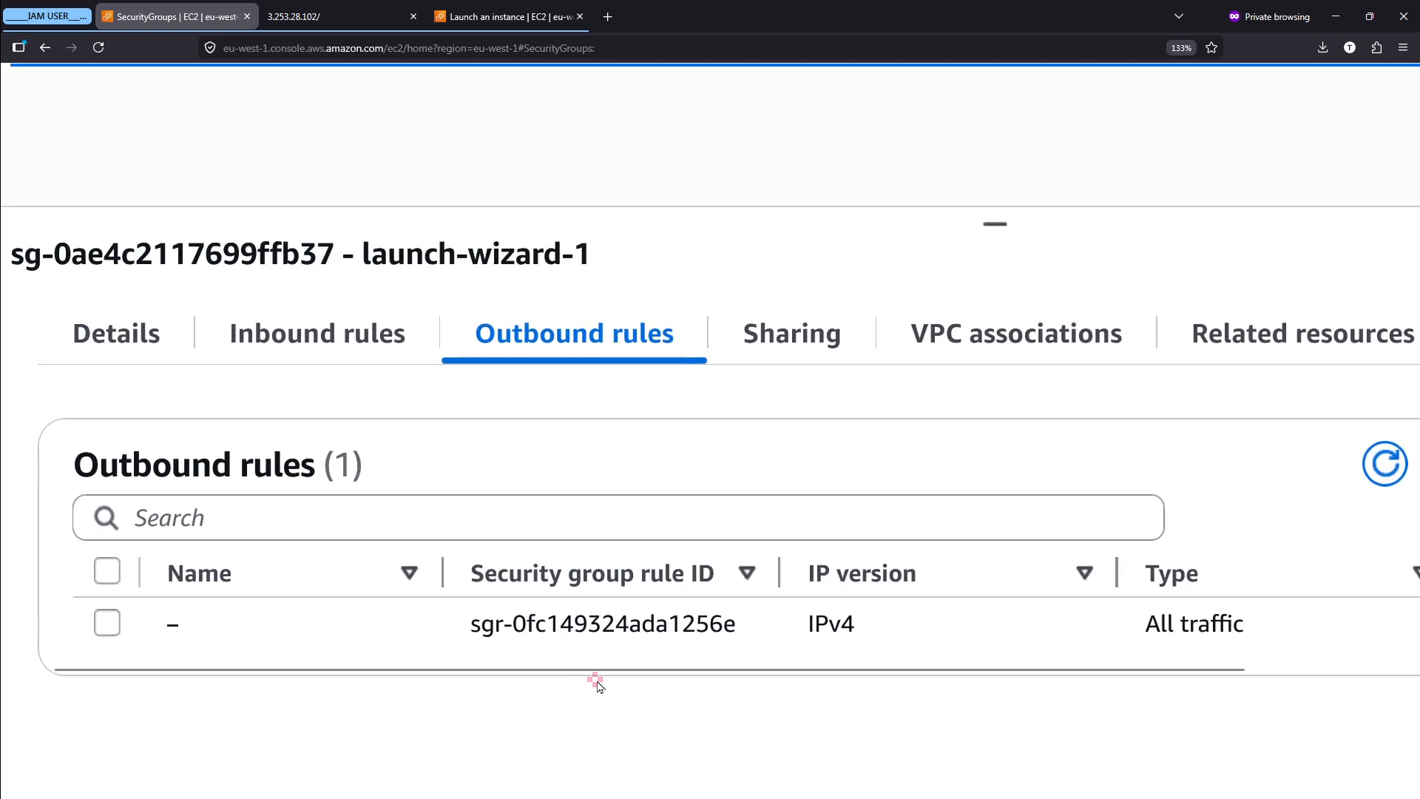
pyautogui.scroll(1, 684, 671)
pyautogui.hotkey('ctrl', '2')
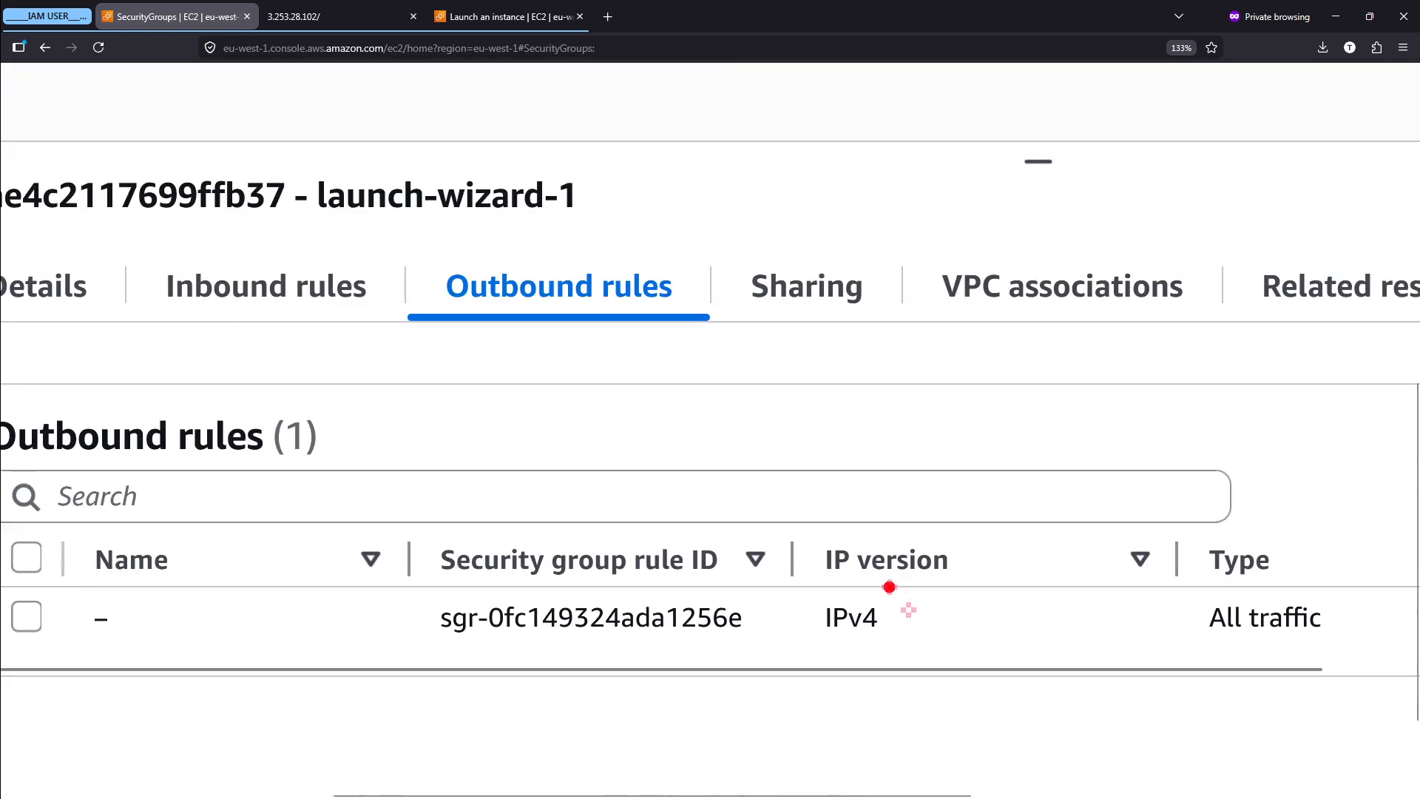
pyautogui.moveTo(871, 587)
pyautogui.mouseDown()
pyautogui.moveTo(804, 662)
pyautogui.moveTo(843, 593)
pyautogui.mouseUp()
pyautogui.press('Escape')
pyautogui.hscroll(3, 842, 593)
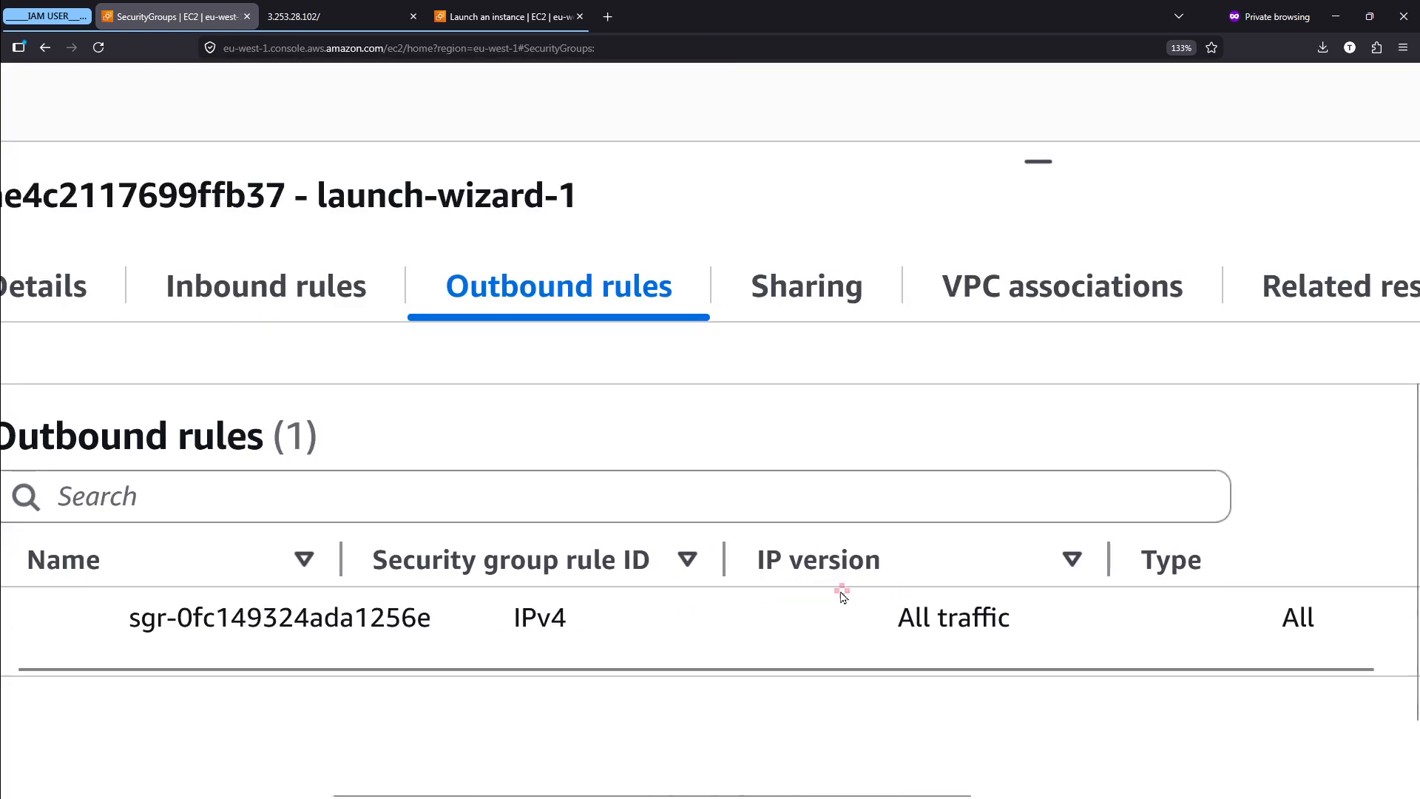
pyautogui.moveTo(966, 579)
pyautogui.mouseDown()
pyautogui.moveTo(860, 591)
pyautogui.moveTo(961, 668)
pyautogui.moveTo(976, 592)
pyautogui.moveTo(917, 596)
pyautogui.mouseUp()
pyautogui.press('Escape')
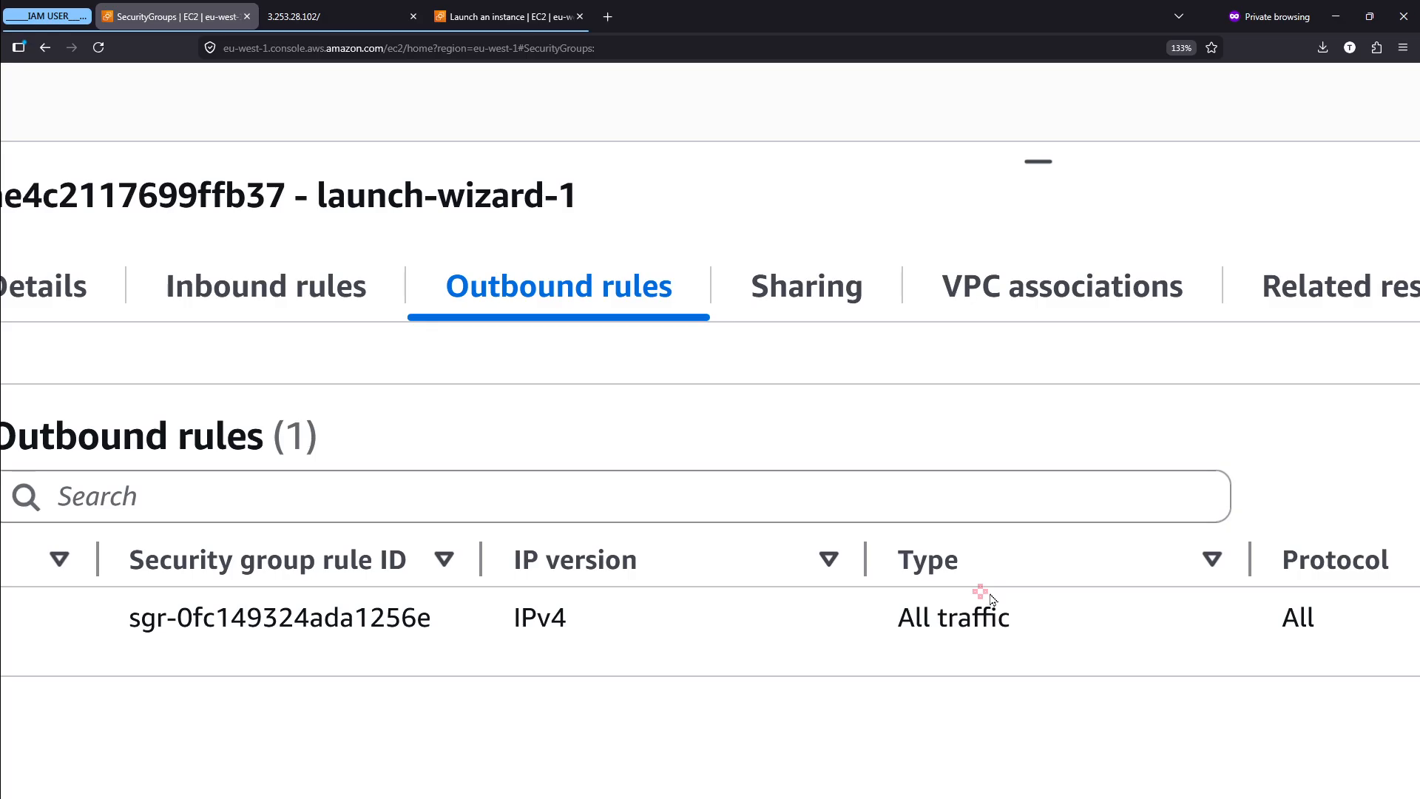
# - Examine the outbound rule's protocol, port range and destination, annotating the row and clearing the marking
pyautogui.hscroll(5, 987, 596)
pyautogui.hscroll(2, 987, 595)
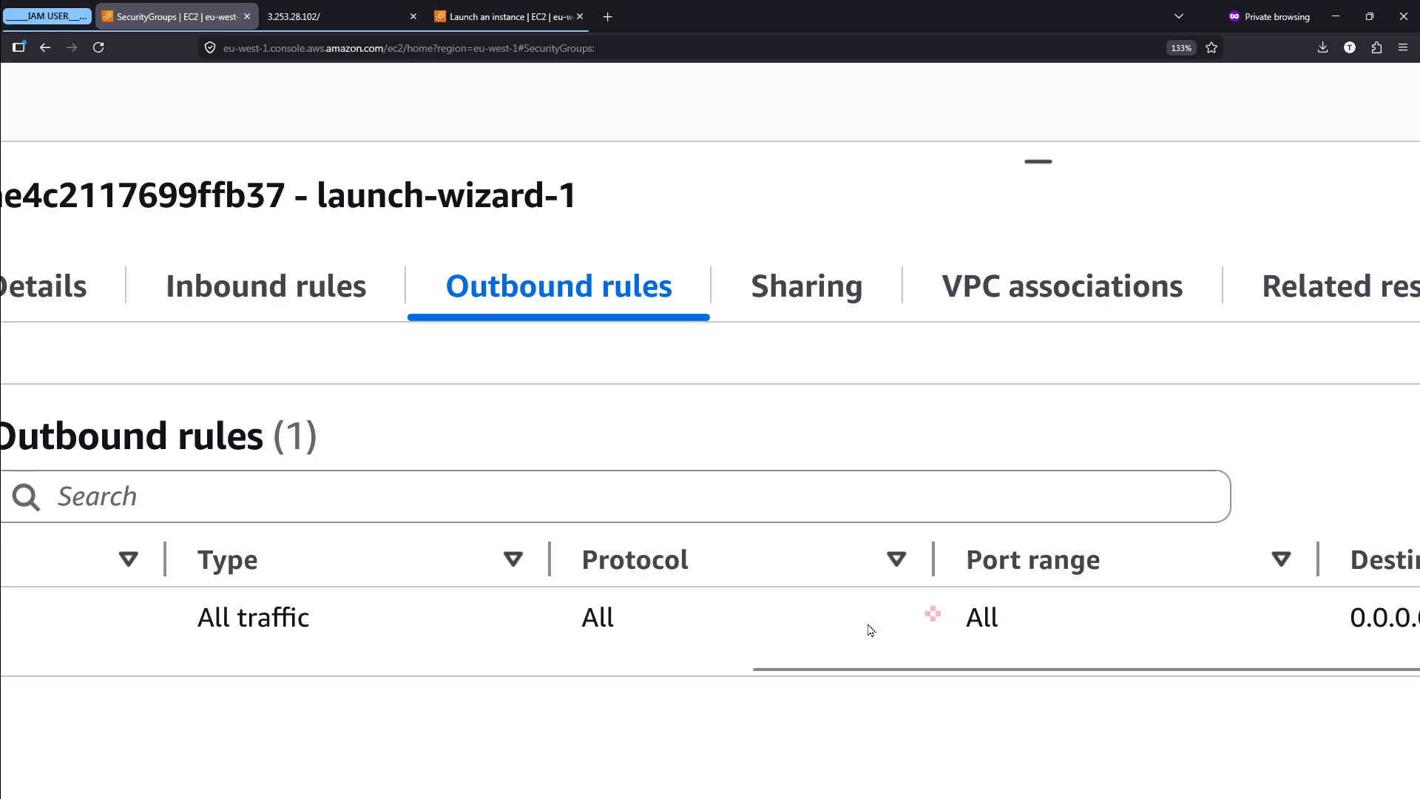
pyautogui.hscroll(8, 1002, 504)
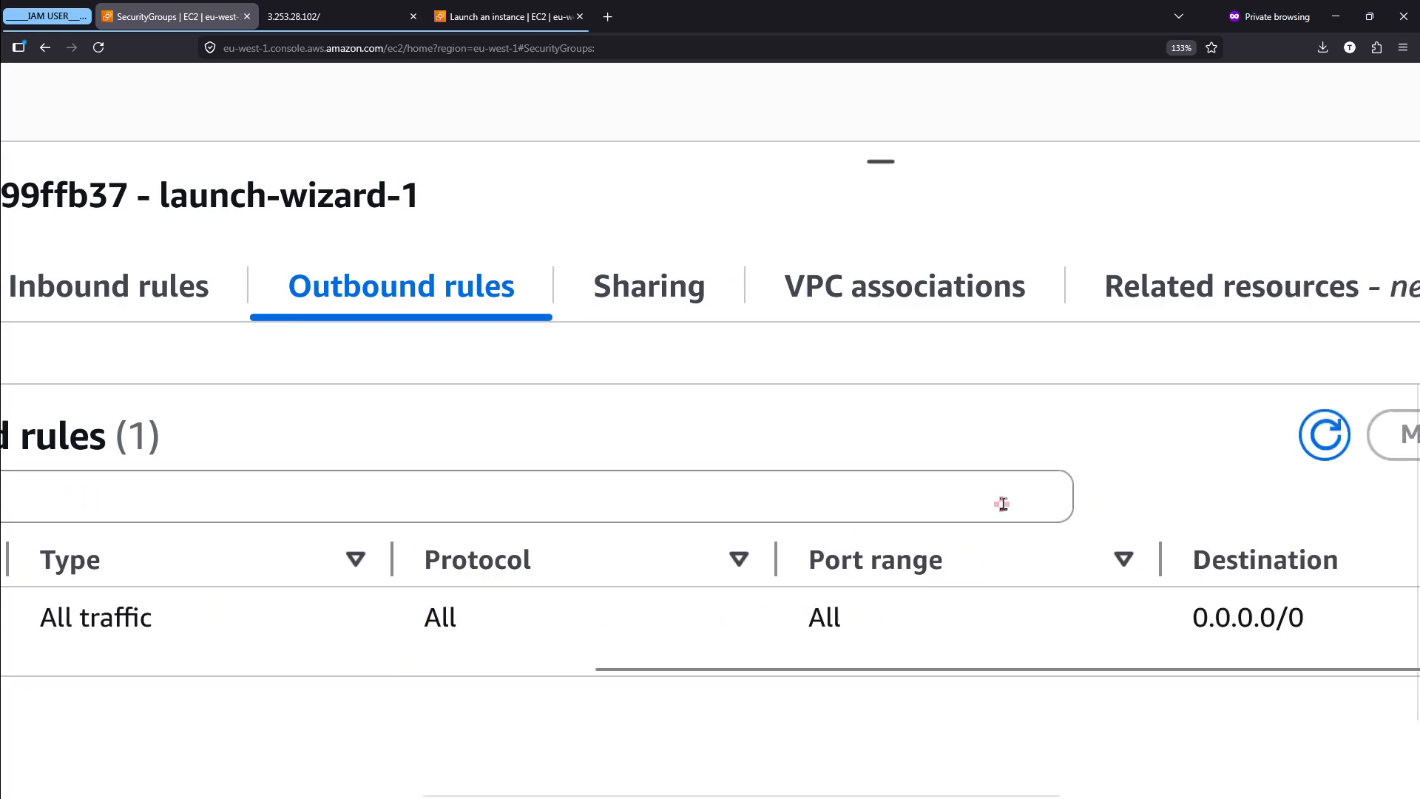
pyautogui.moveTo(1084, 597)
pyautogui.mouseDown()
pyautogui.moveTo(925, 591)
pyautogui.moveTo(1029, 664)
pyautogui.moveTo(1082, 609)
pyautogui.mouseUp()
pyautogui.press('Escape')
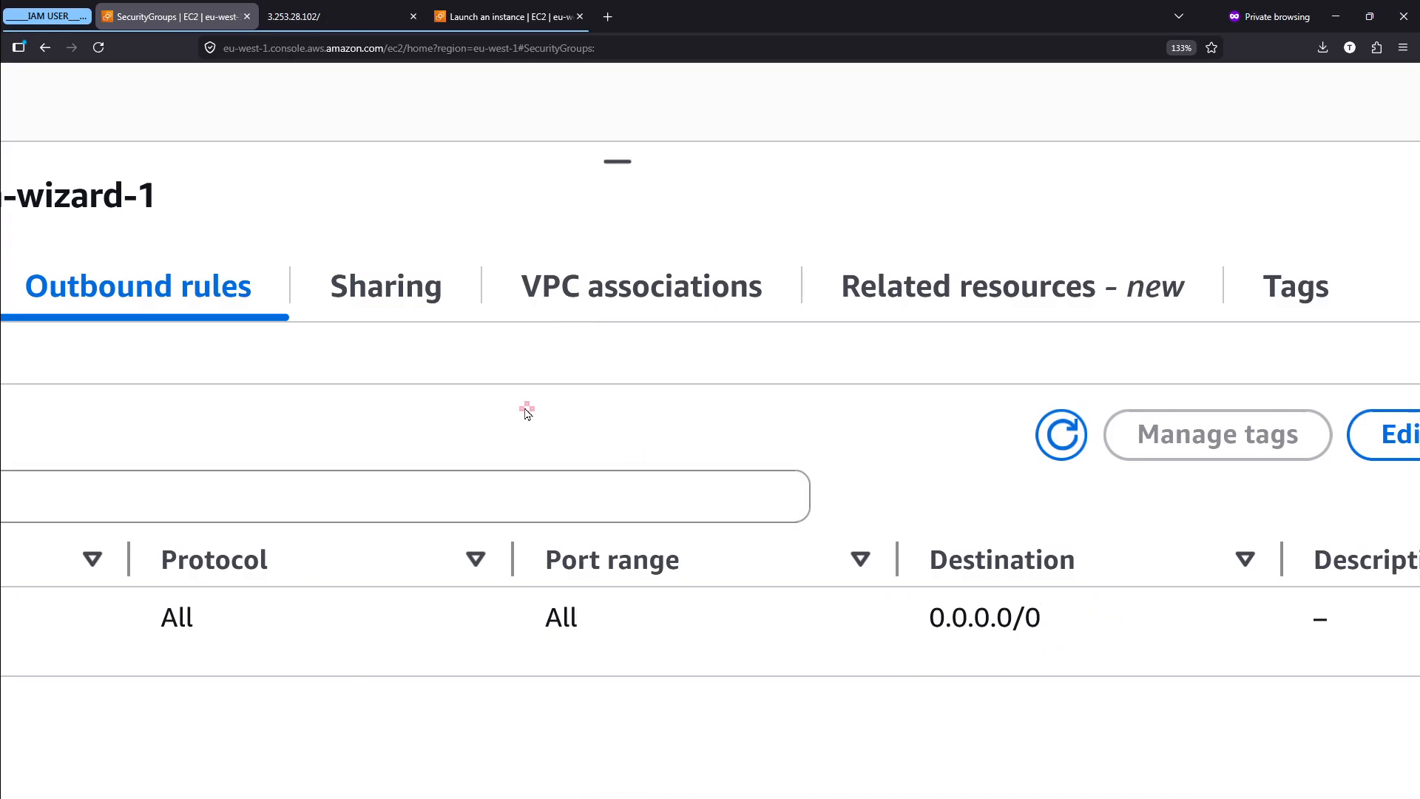
# - Go back to the launch-wizard-1 inbound rules and open them for editing
pyautogui.hscroll(-11, 526, 409)
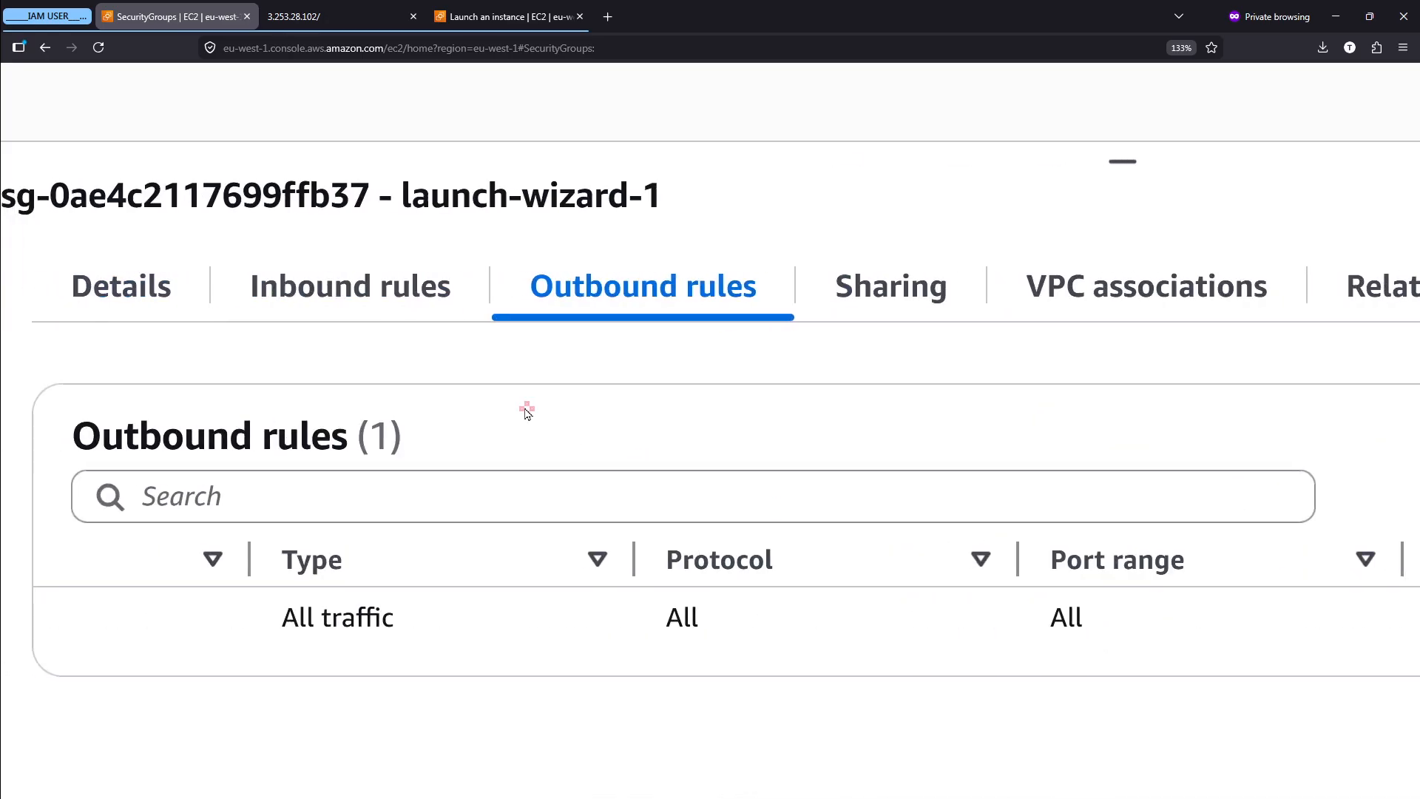
pyautogui.click(405, 295)
pyautogui.press('Escape')
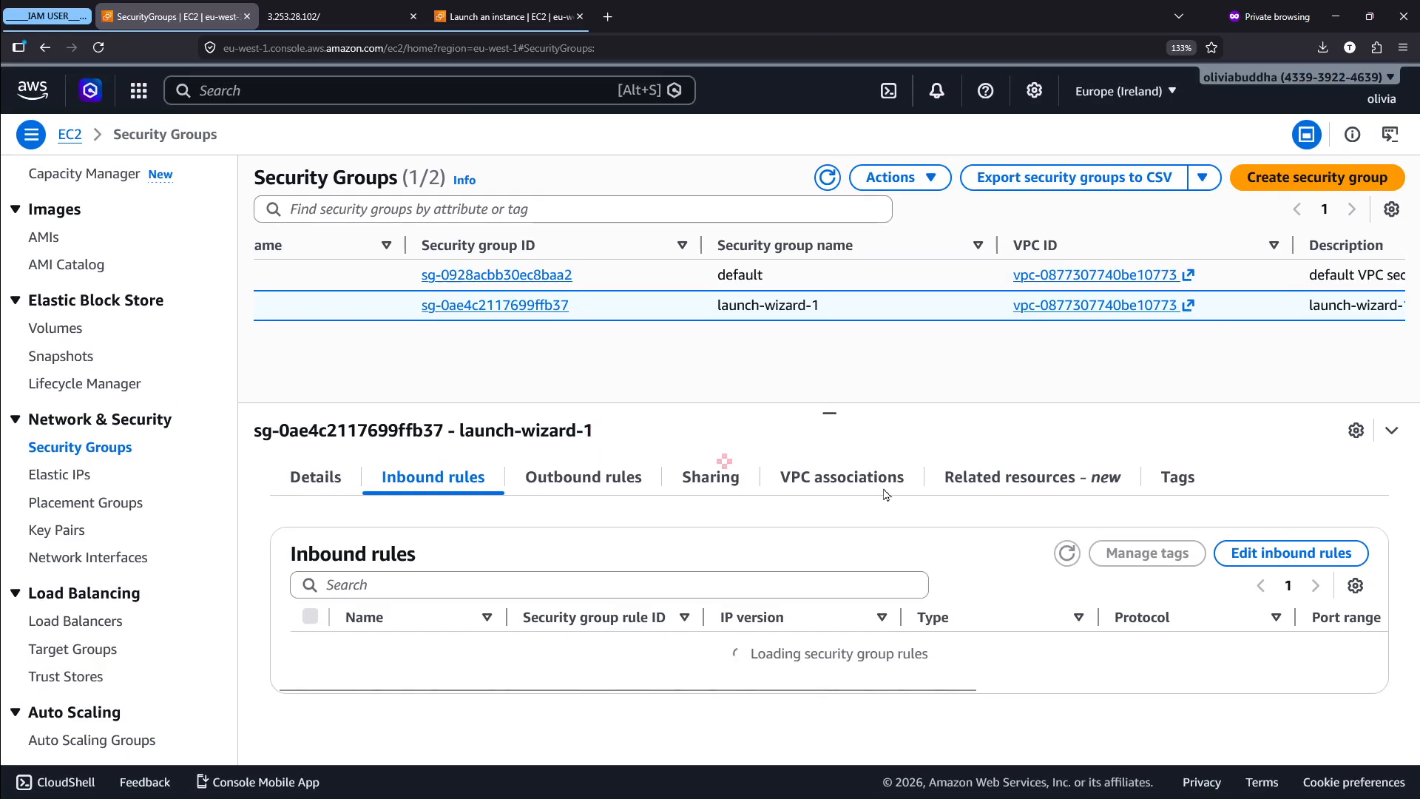
pyautogui.scroll(5, 1373, 573)
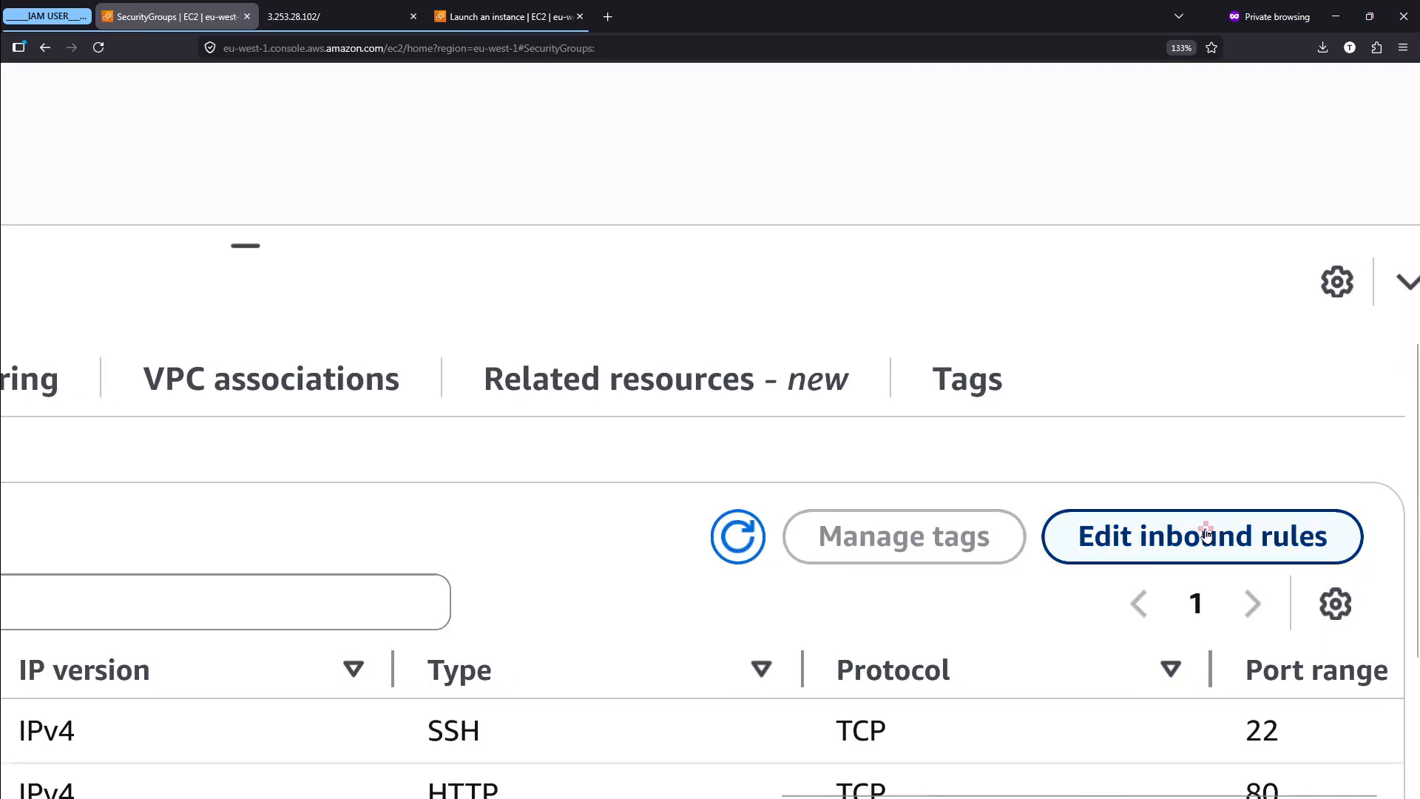
pyautogui.click(1206, 534)
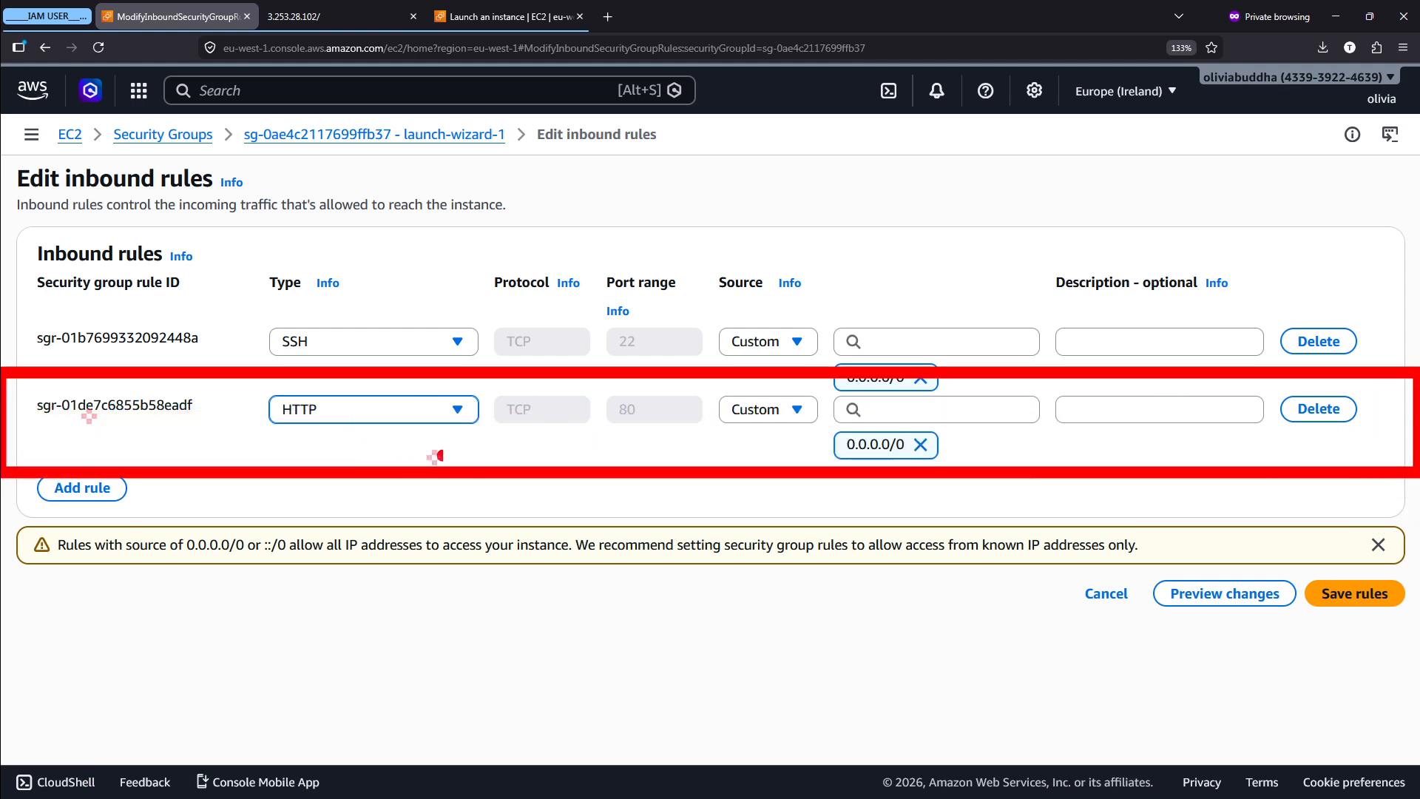
# - Underline the HTTP rule's port range, clear the markings, and examine the source set for the rule
pyautogui.moveTo(603, 437); pyautogui.dragTo(673, 431)
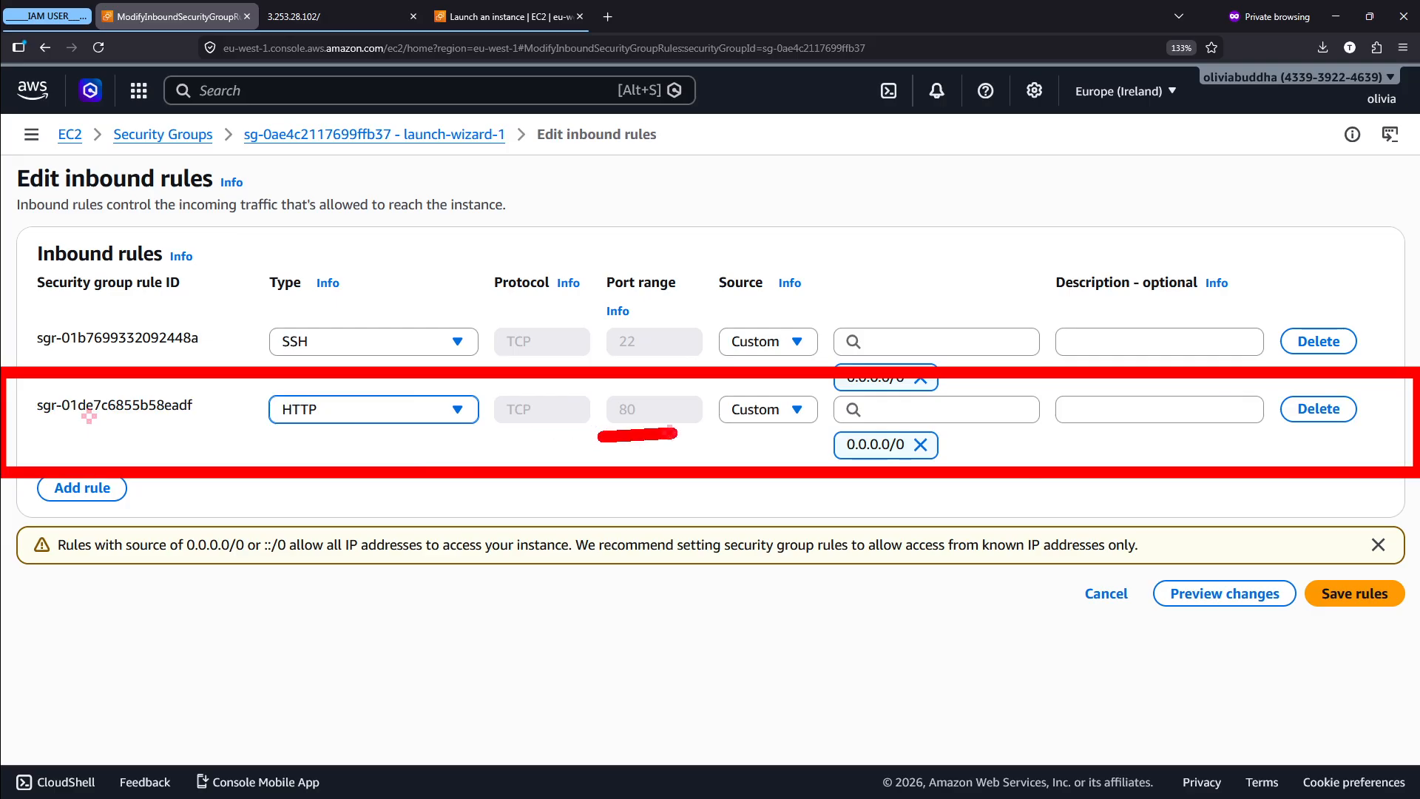
pyautogui.press('Escape')
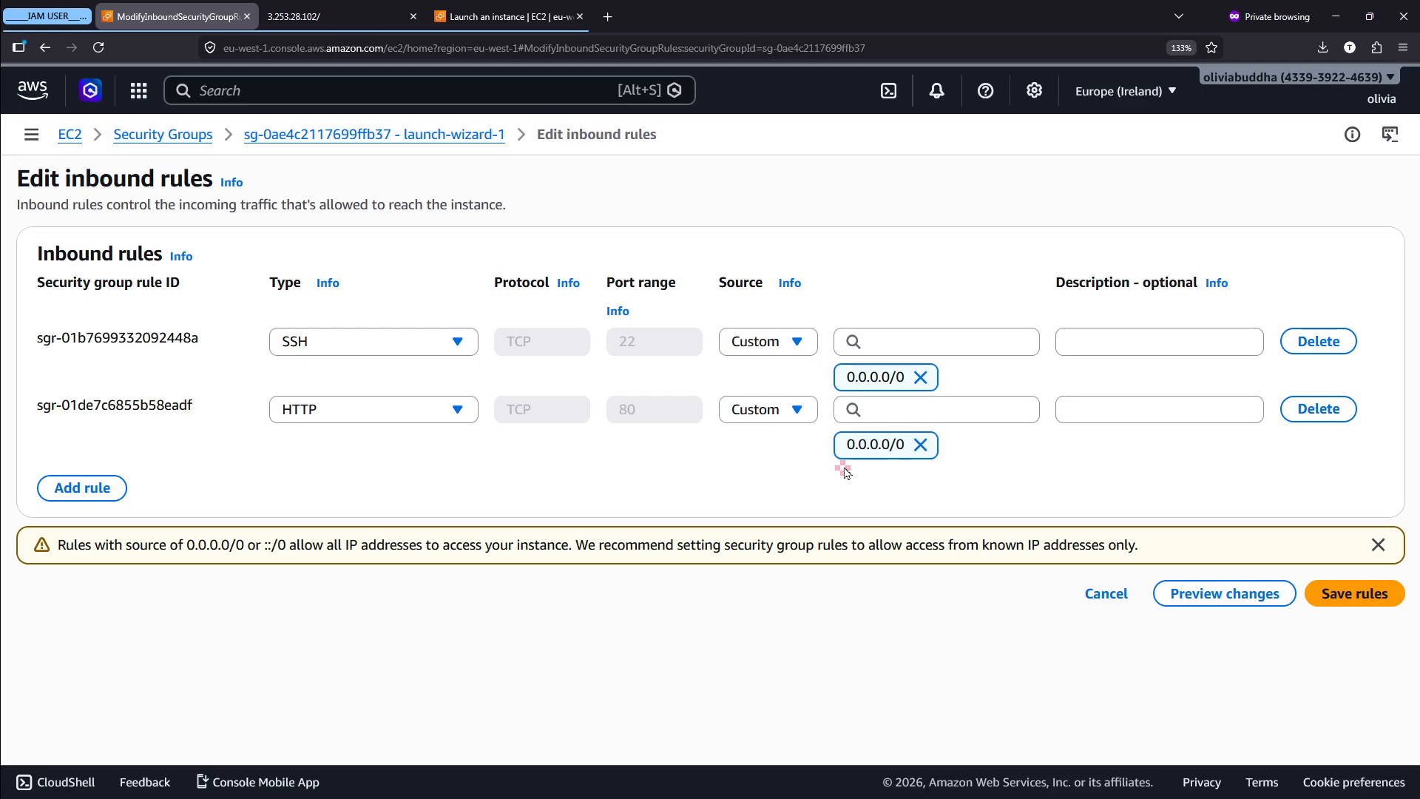
pyautogui.scroll(5, 903, 435)
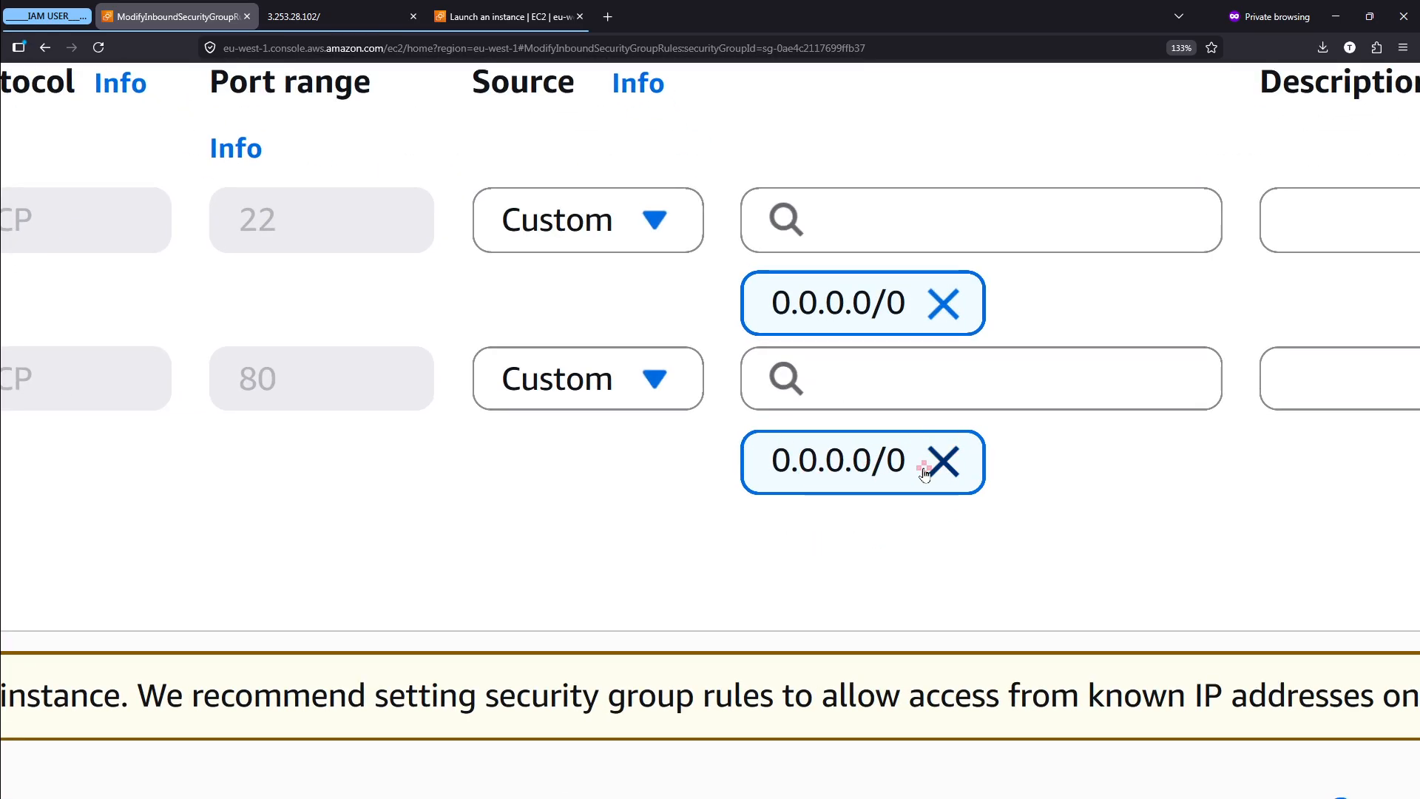
pyautogui.scroll(-5, 925, 466)
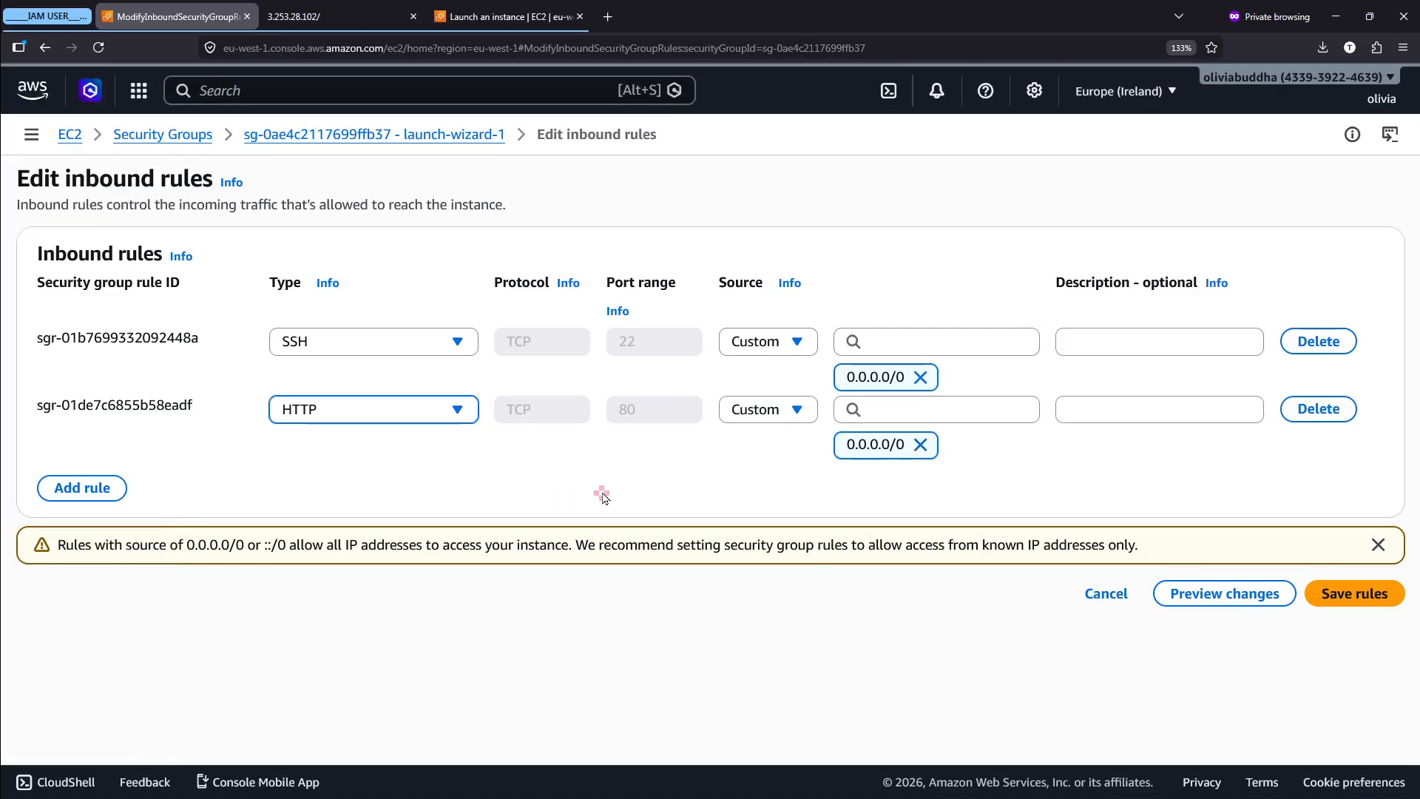
# - Check the web page served at 3.253.28.102, marking its heading, and return to the inbound rules editor
pyautogui.click(322, 9)
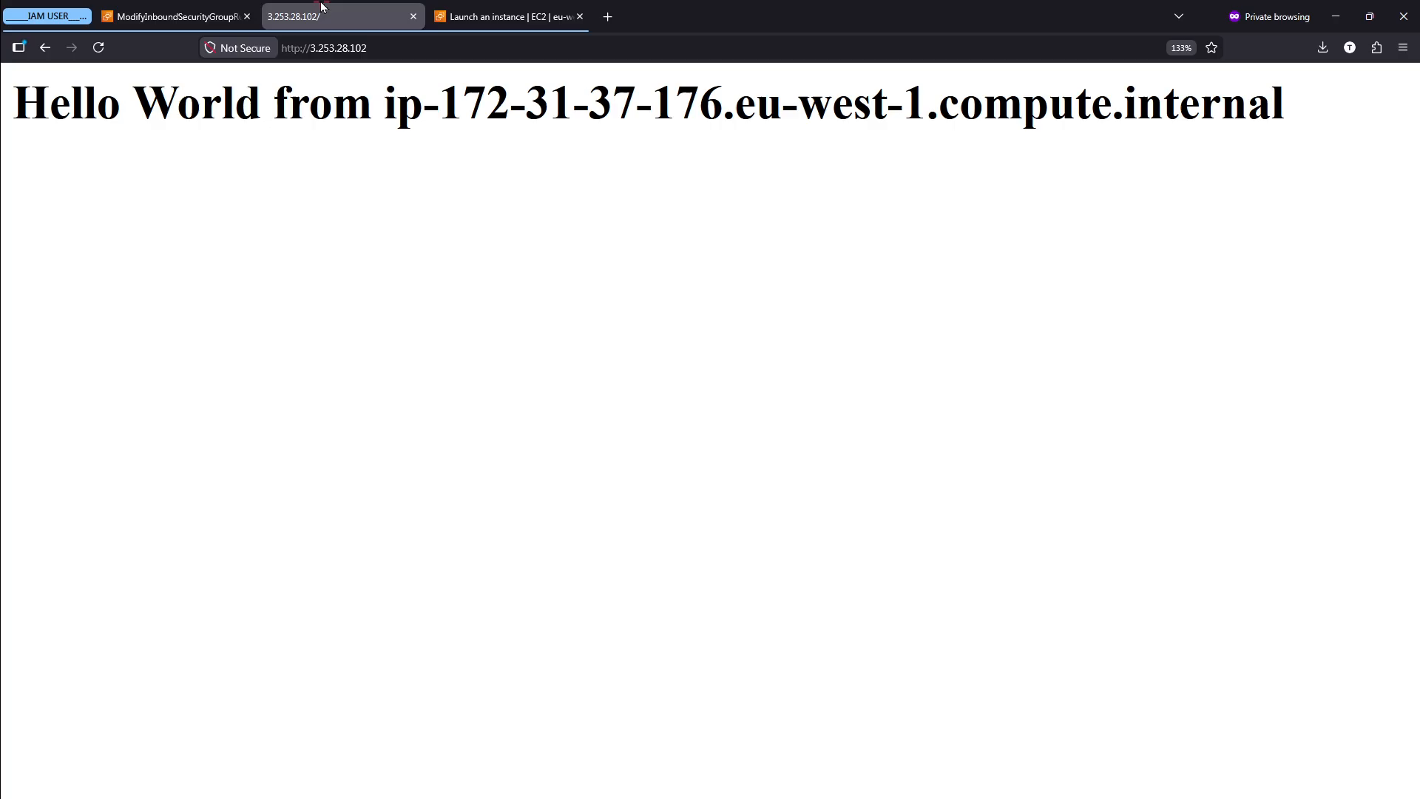
pyautogui.moveTo(16, 101); pyautogui.dragTo(1350, 111)
pyautogui.click(1350, 111)
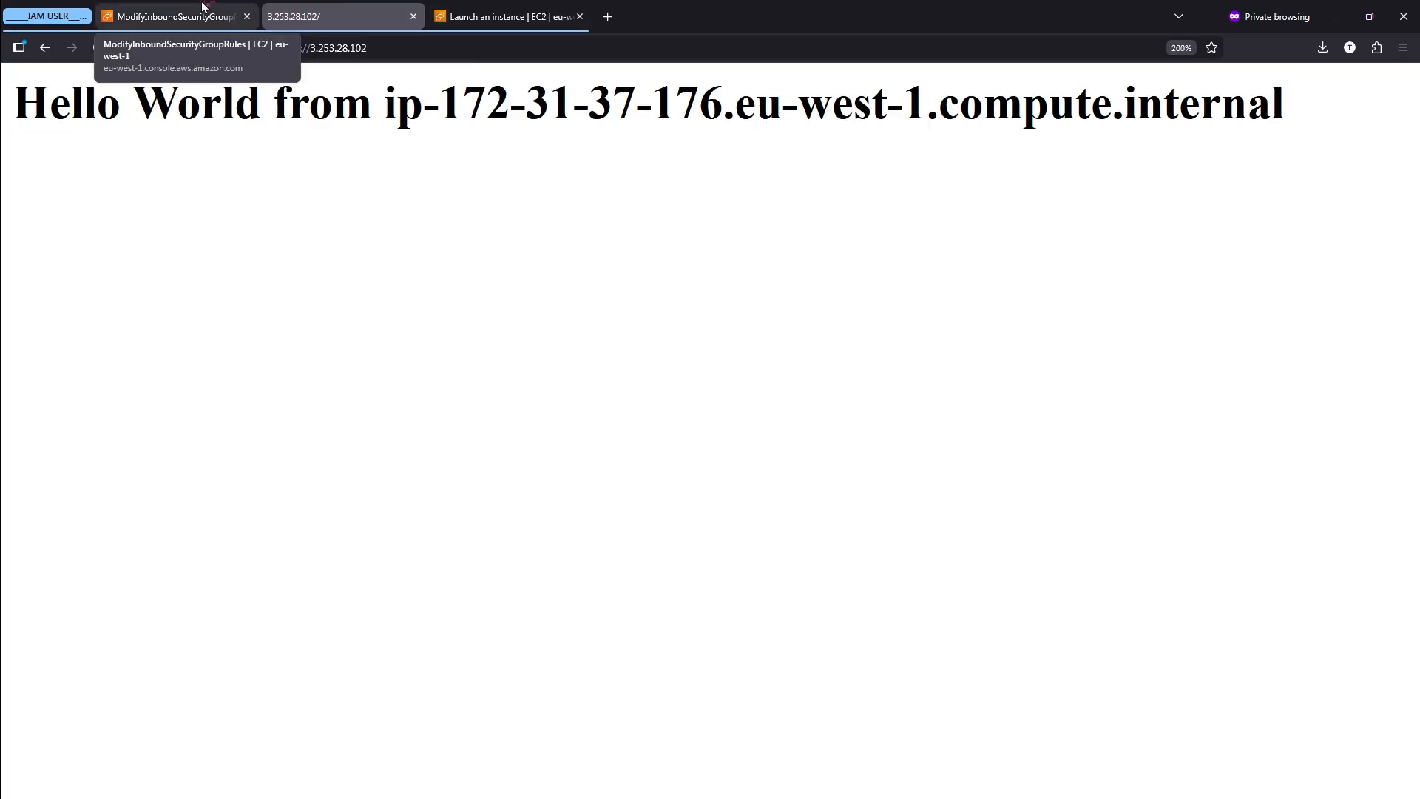
pyautogui.click(233, 22)
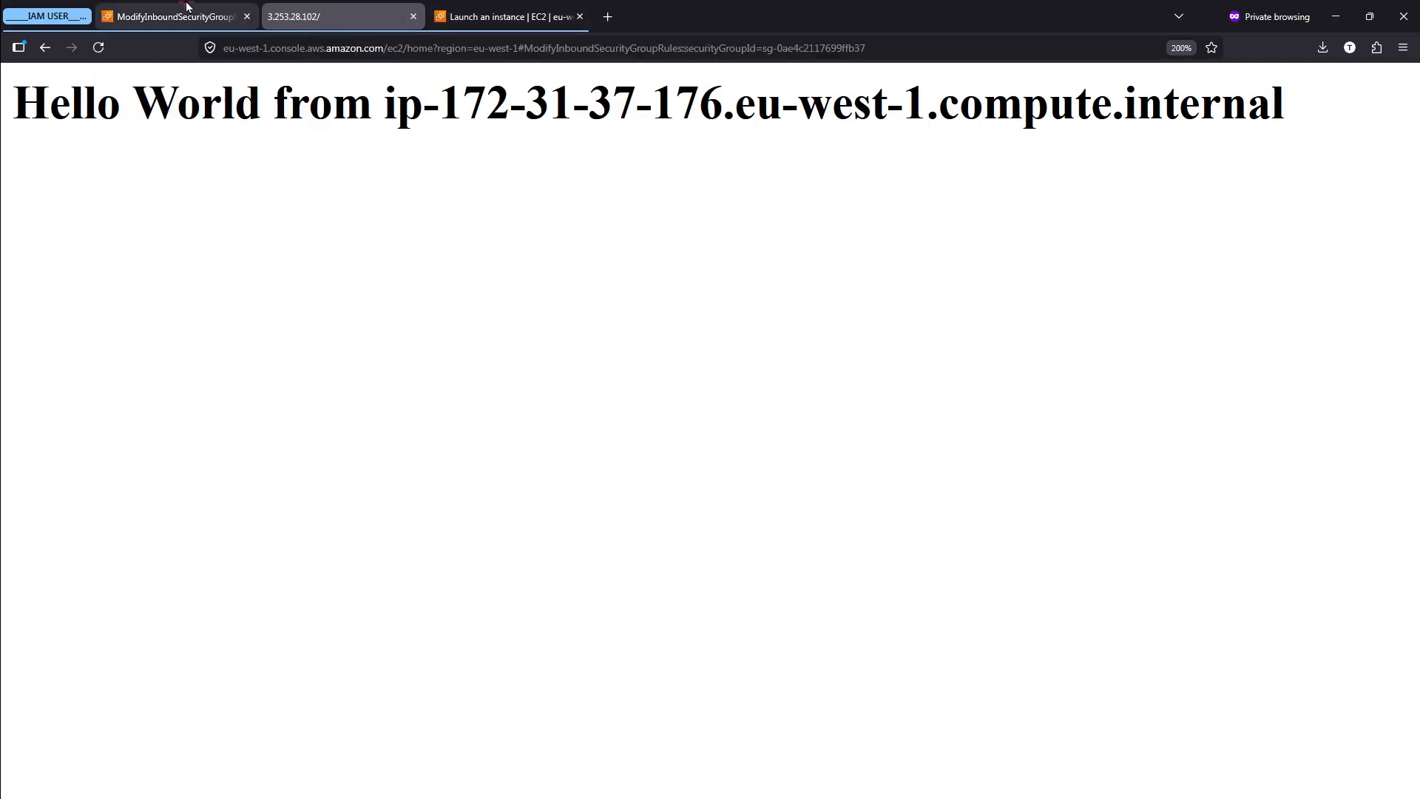
# - Examine the source options available for the HTTP rule and close the list without choosing one
pyautogui.scroll(5, 932, 435)
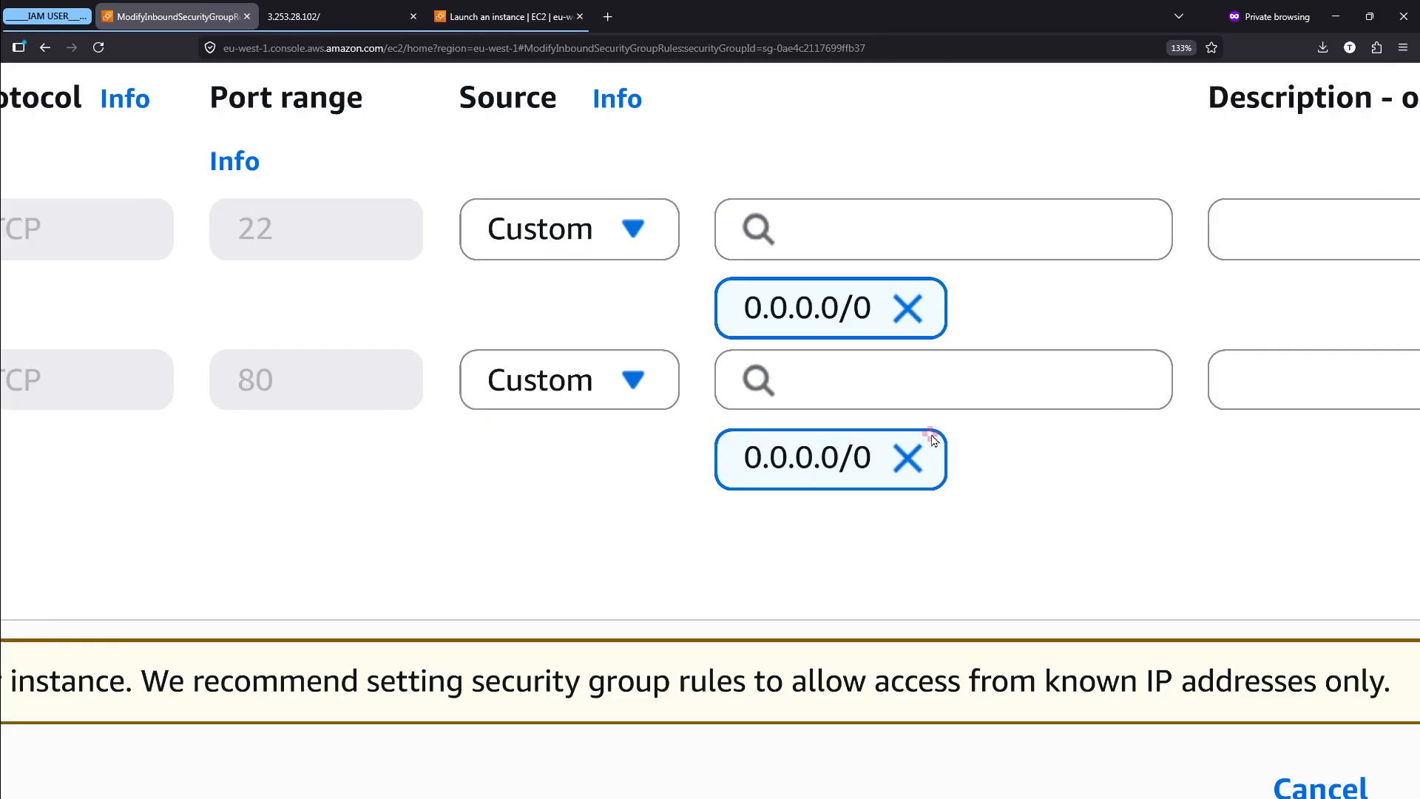
pyautogui.click(617, 386)
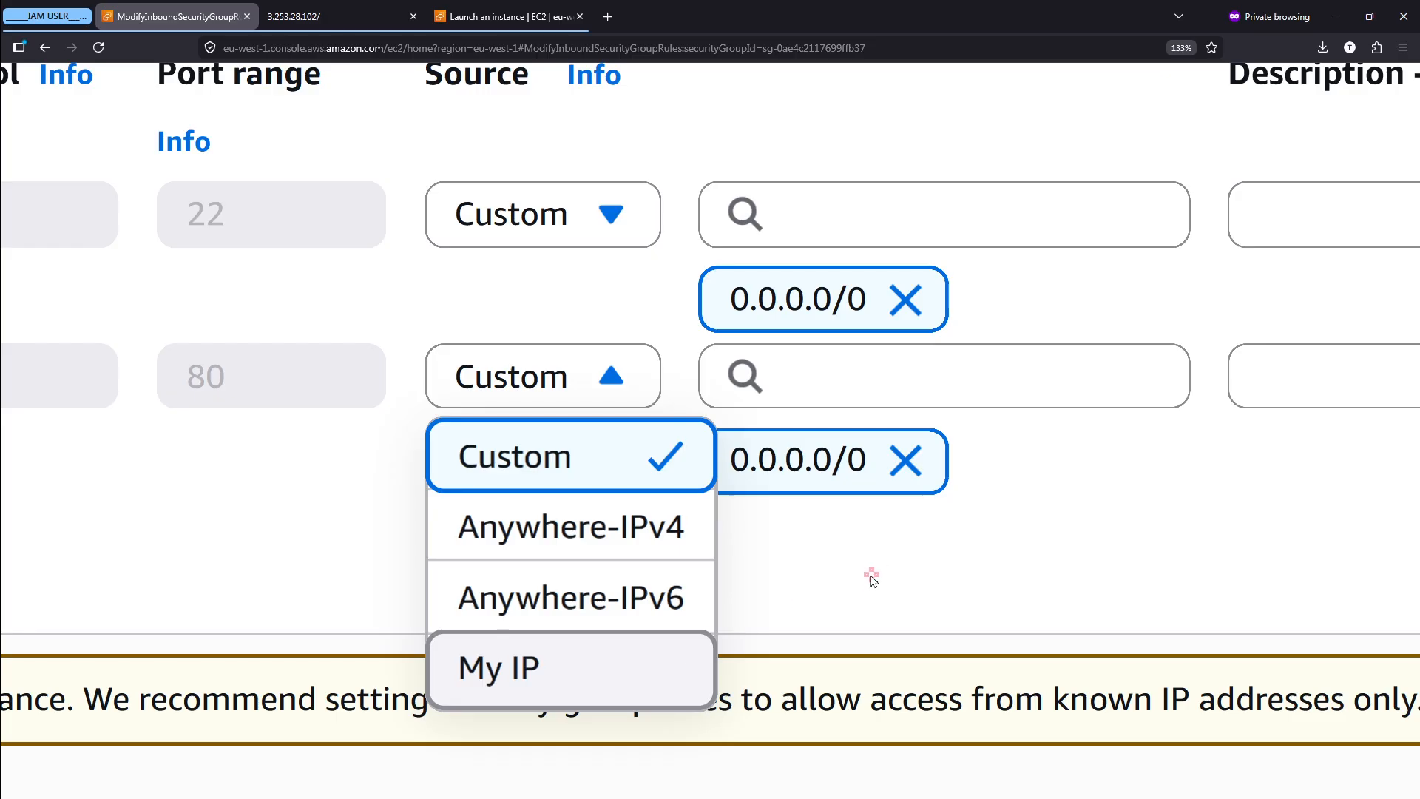
pyautogui.press('Up')
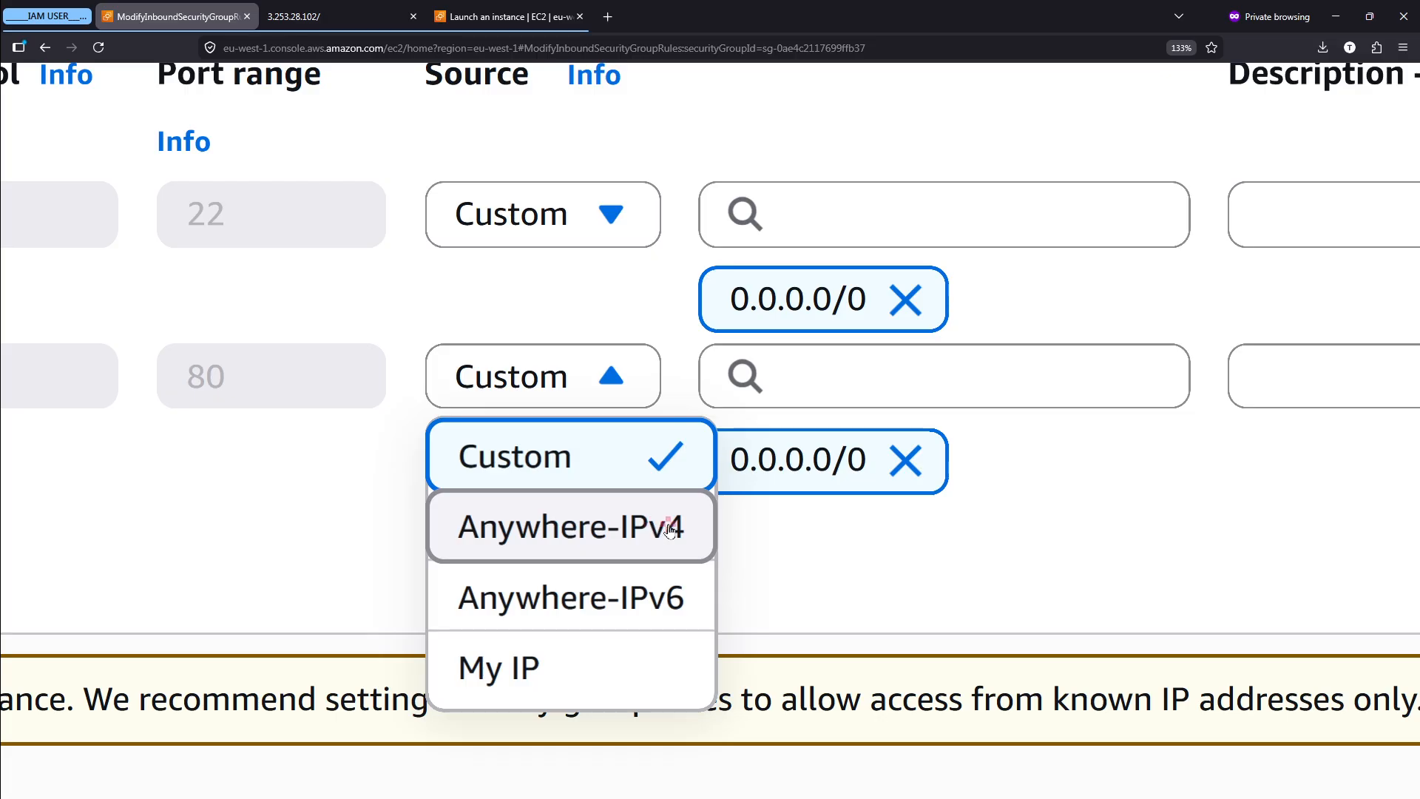
pyautogui.click(1021, 587)
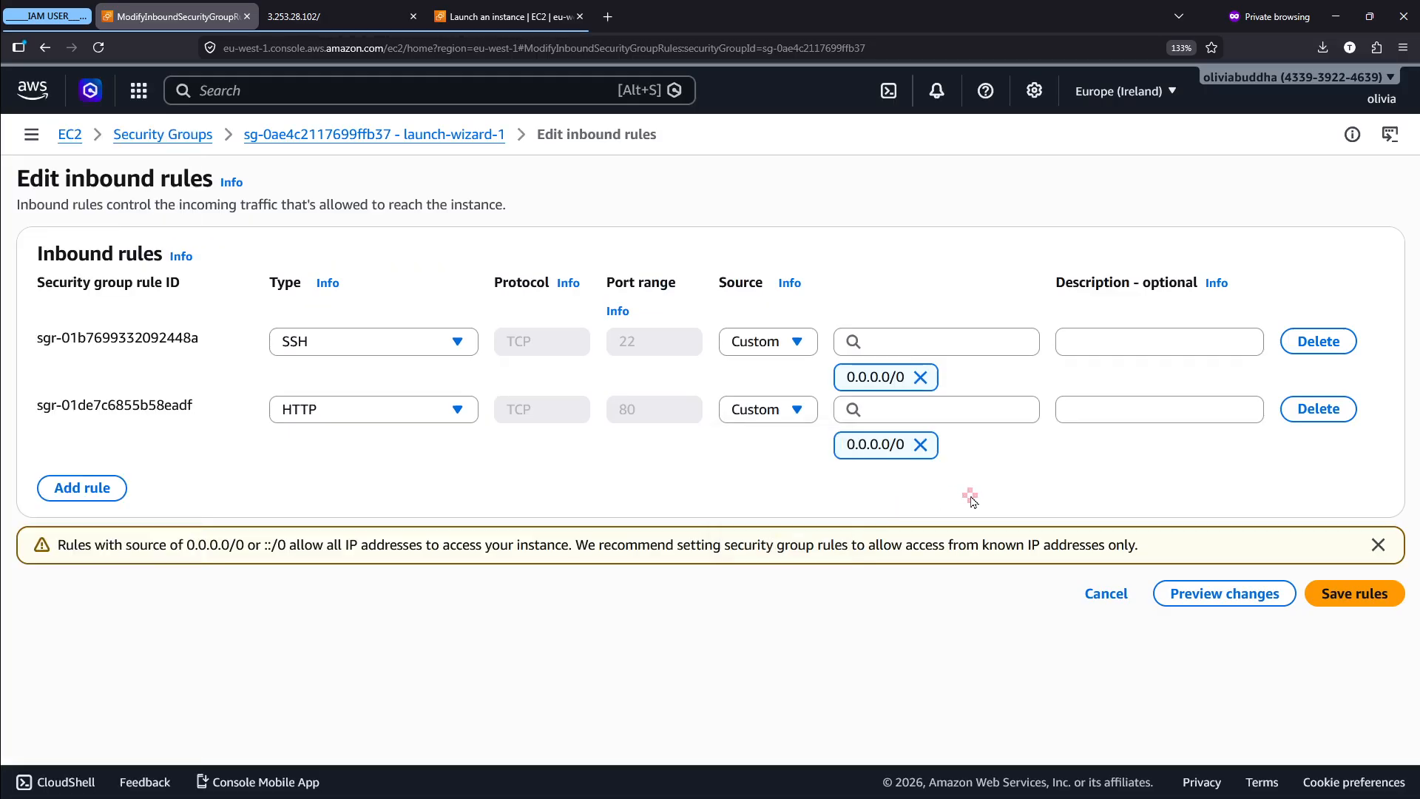
# - Box the HTTP rule, reload the 3.253.28.102 page to test access, and return to the inbound rules editor
pyautogui.moveTo(3, 371)
pyautogui.mouseDown()
pyautogui.moveTo(797, 452)
pyautogui.moveTo(1388, 451)
pyautogui.moveTo(1394, 462)
pyautogui.mouseUp()
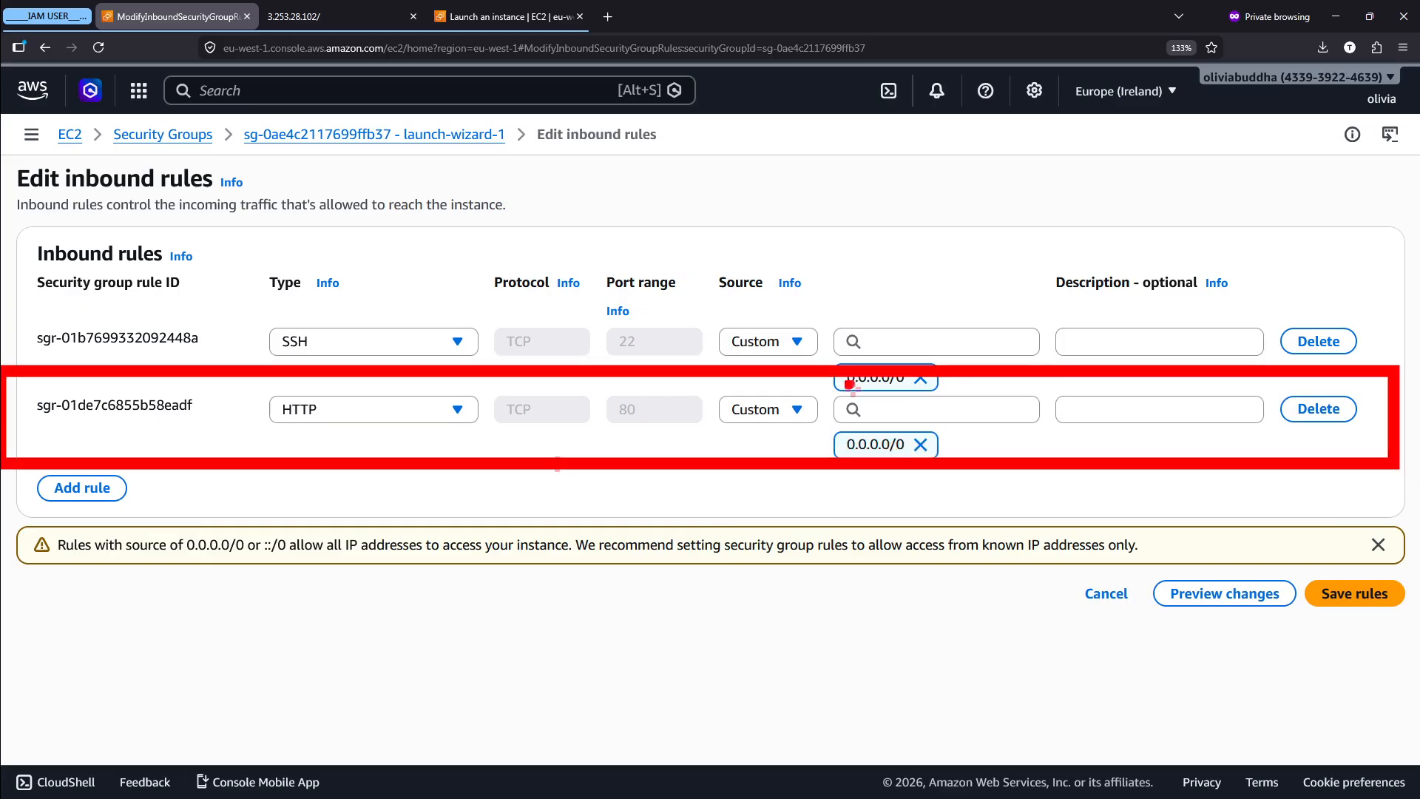
pyautogui.click(368, 8)
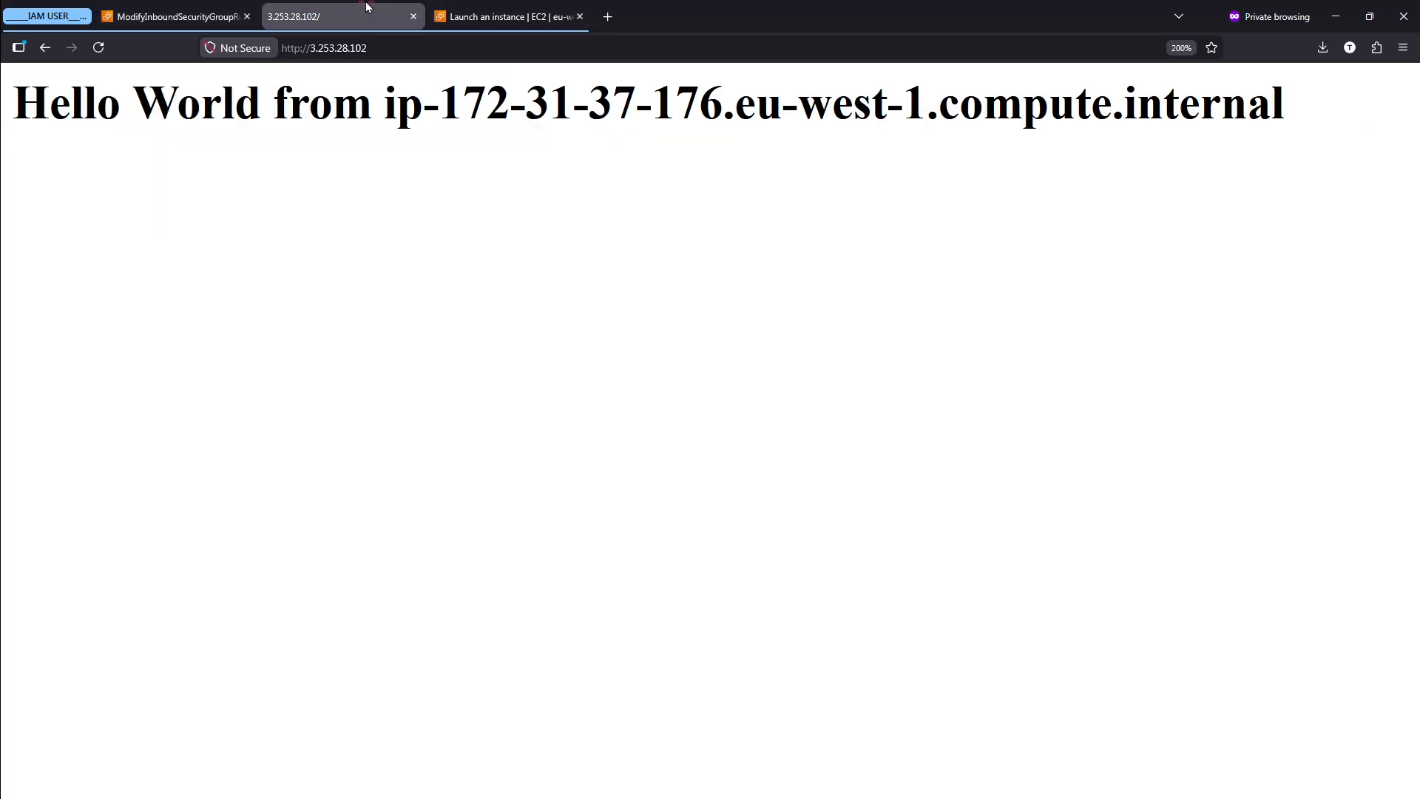
pyautogui.click(99, 47)
pyautogui.moveTo(13, 111); pyautogui.dragTo(983, 140)
pyautogui.click(98, 48)
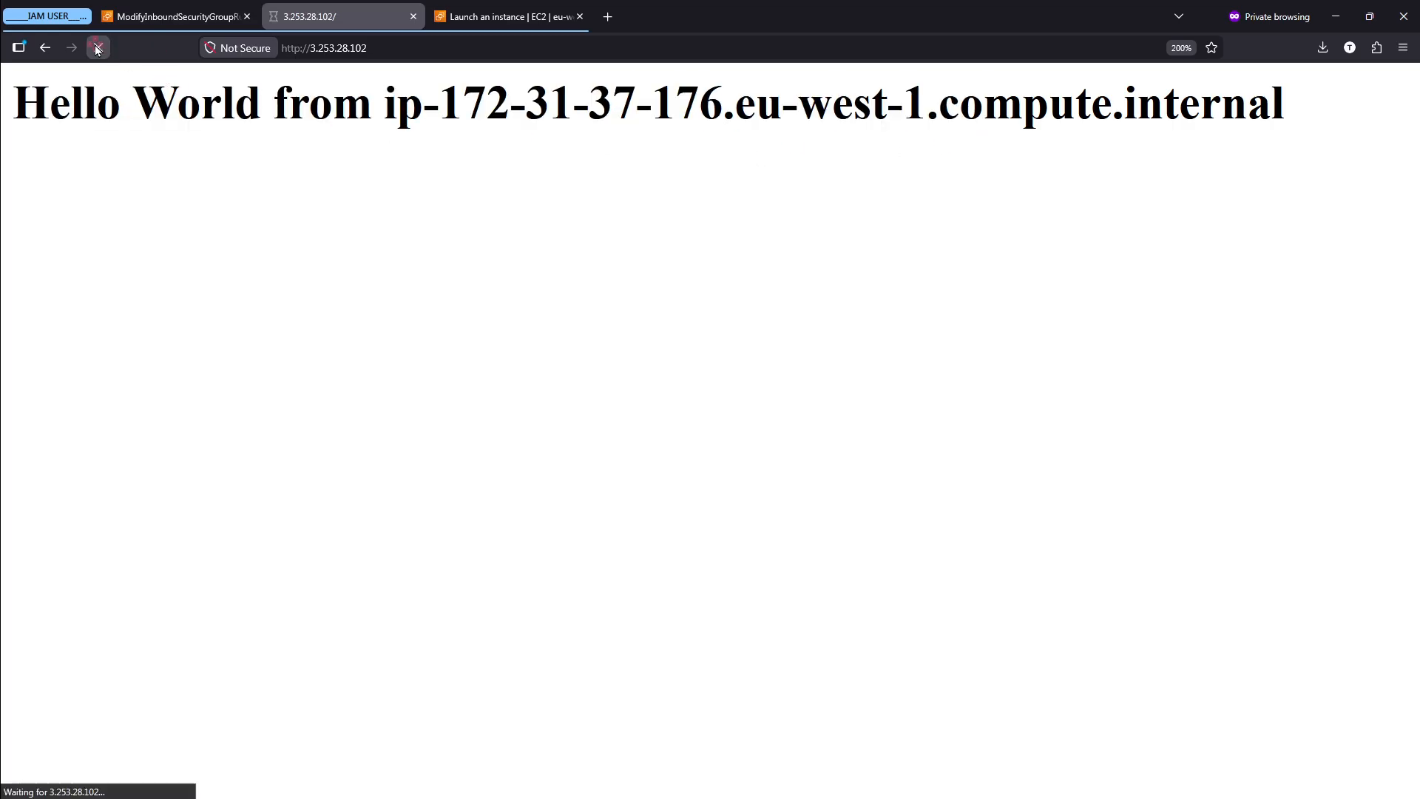
pyautogui.click(99, 48)
pyautogui.click(153, 6)
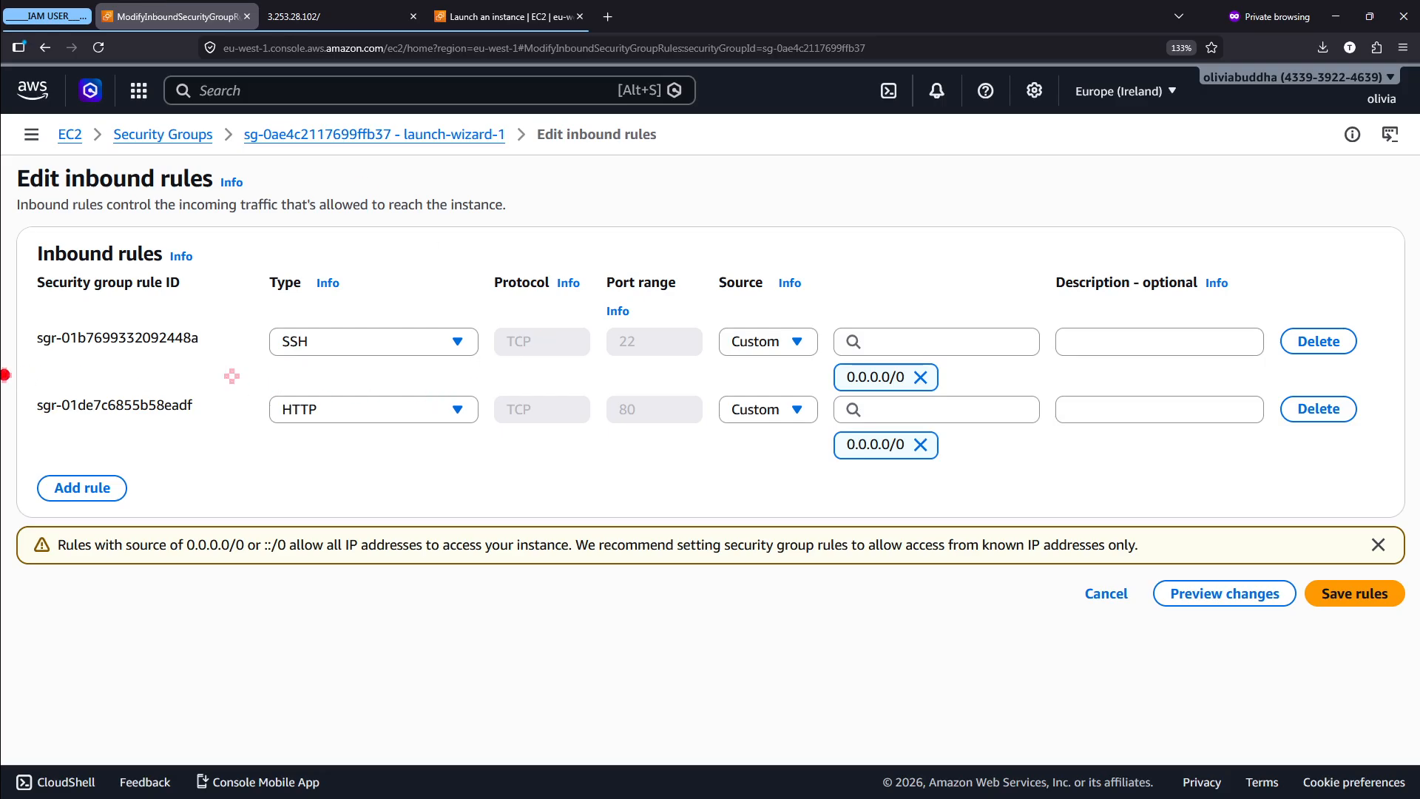
# - Examine the HTTP rule's row up close, boxing and marking it and clearing the markings
pyautogui.moveTo(5, 375); pyautogui.dragTo(1417, 480)
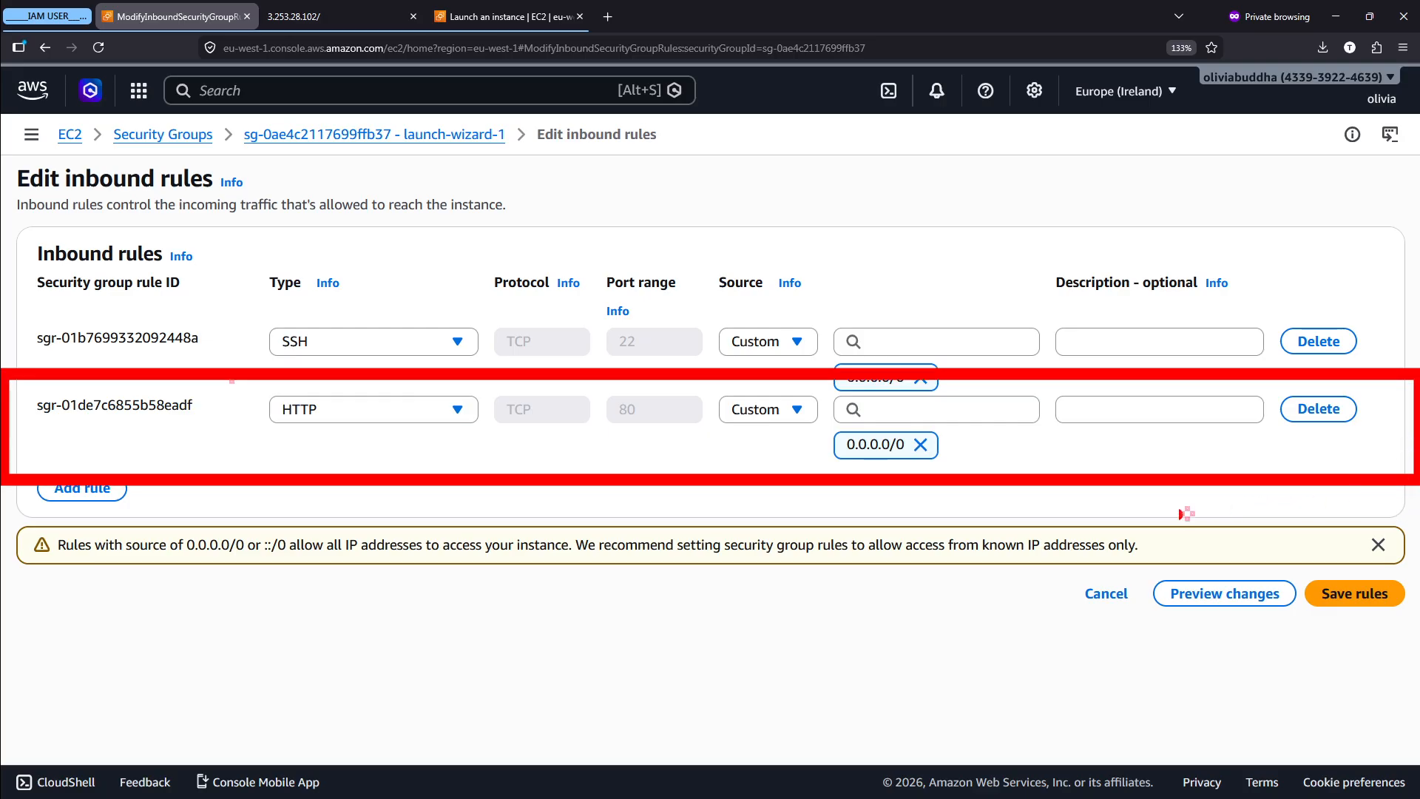
pyautogui.press('Escape')
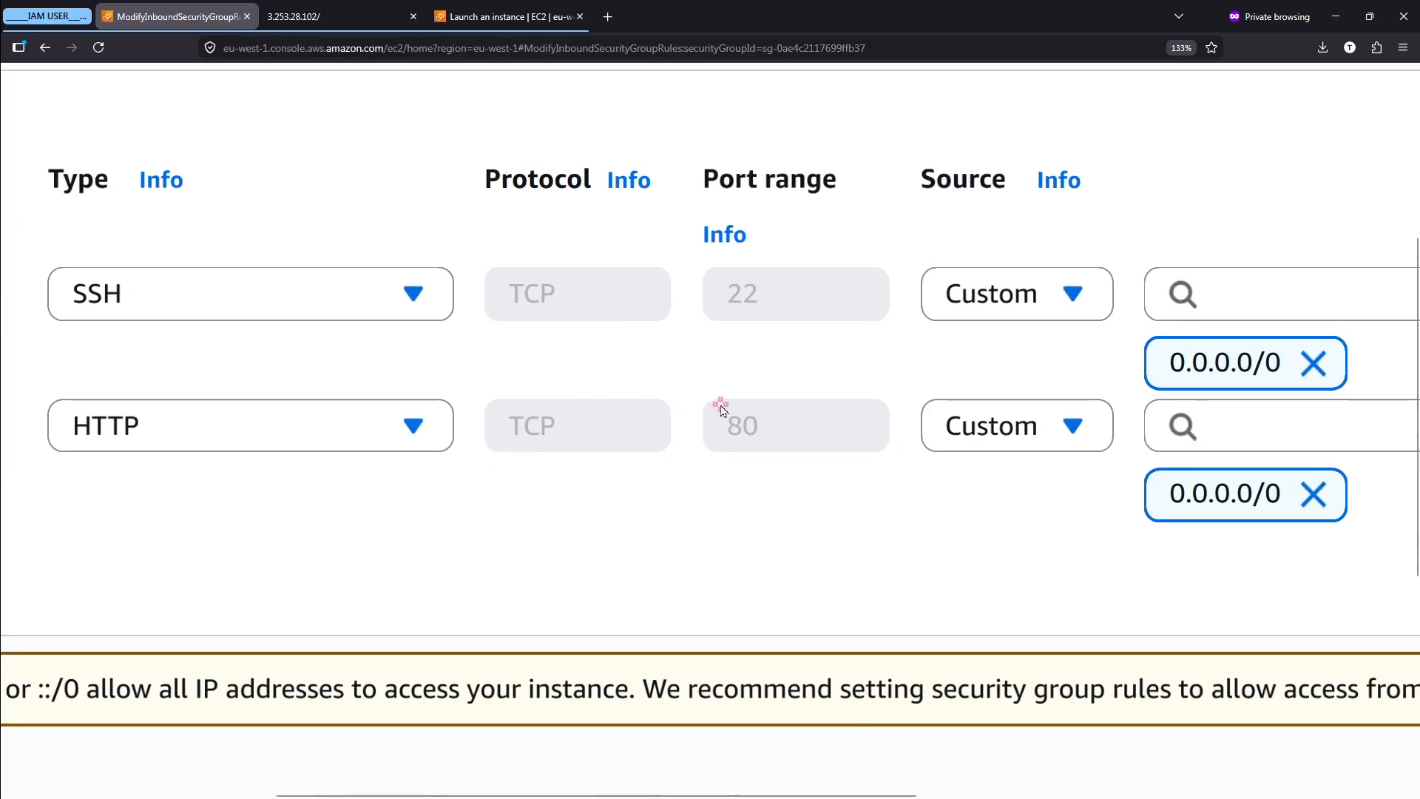
pyautogui.hscroll(2, 849, 422)
pyautogui.hotkey('ctrl', '2')
pyautogui.moveTo(1107, 423)
pyautogui.mouseDown()
pyautogui.moveTo(995, 429)
pyautogui.moveTo(1179, 474)
pyautogui.moveTo(1059, 421)
pyautogui.mouseUp()
pyautogui.press('Escape')
pyautogui.scroll(-5, 1059, 420)
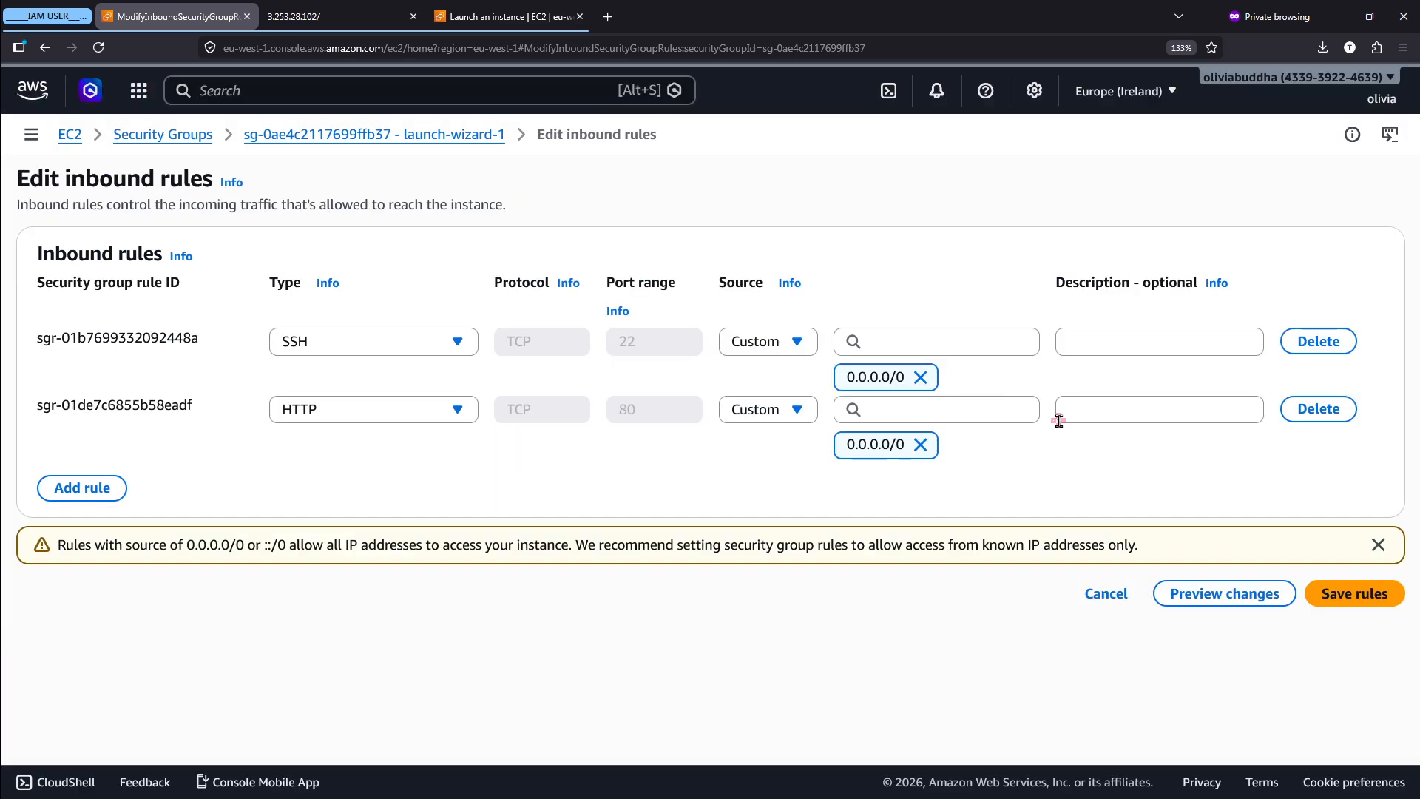
# - Delete the HTTP inbound rule on port 80 from launch-wizard-1 and save the rules
pyautogui.moveTo(1346, 378)
pyautogui.mouseDown()
pyautogui.moveTo(1269, 459)
pyautogui.moveTo(1340, 365)
pyautogui.mouseUp()
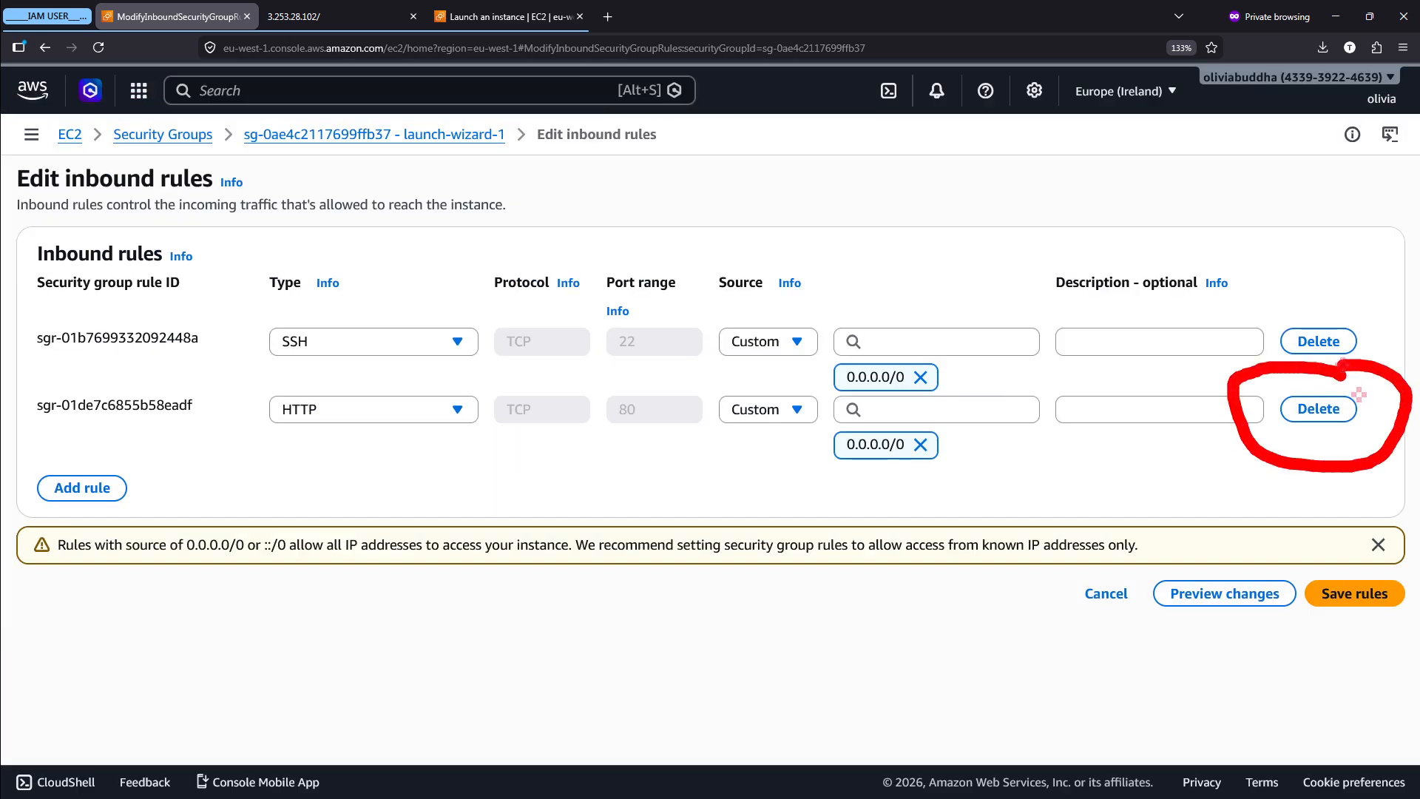
pyautogui.press('Escape')
pyautogui.scroll(2, 1350, 375)
pyautogui.scroll(3, 1350, 380)
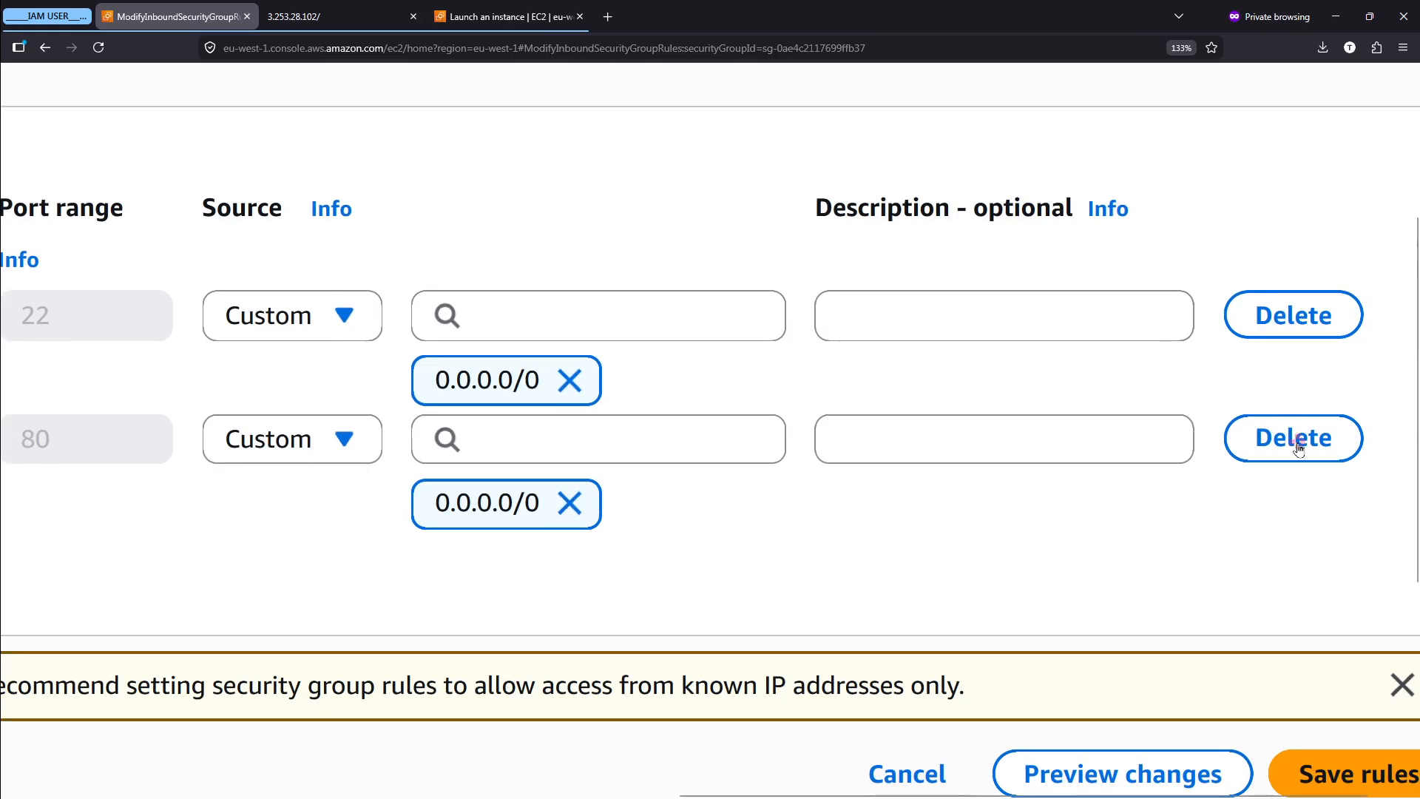
pyautogui.hscroll(-10, 1154, 466)
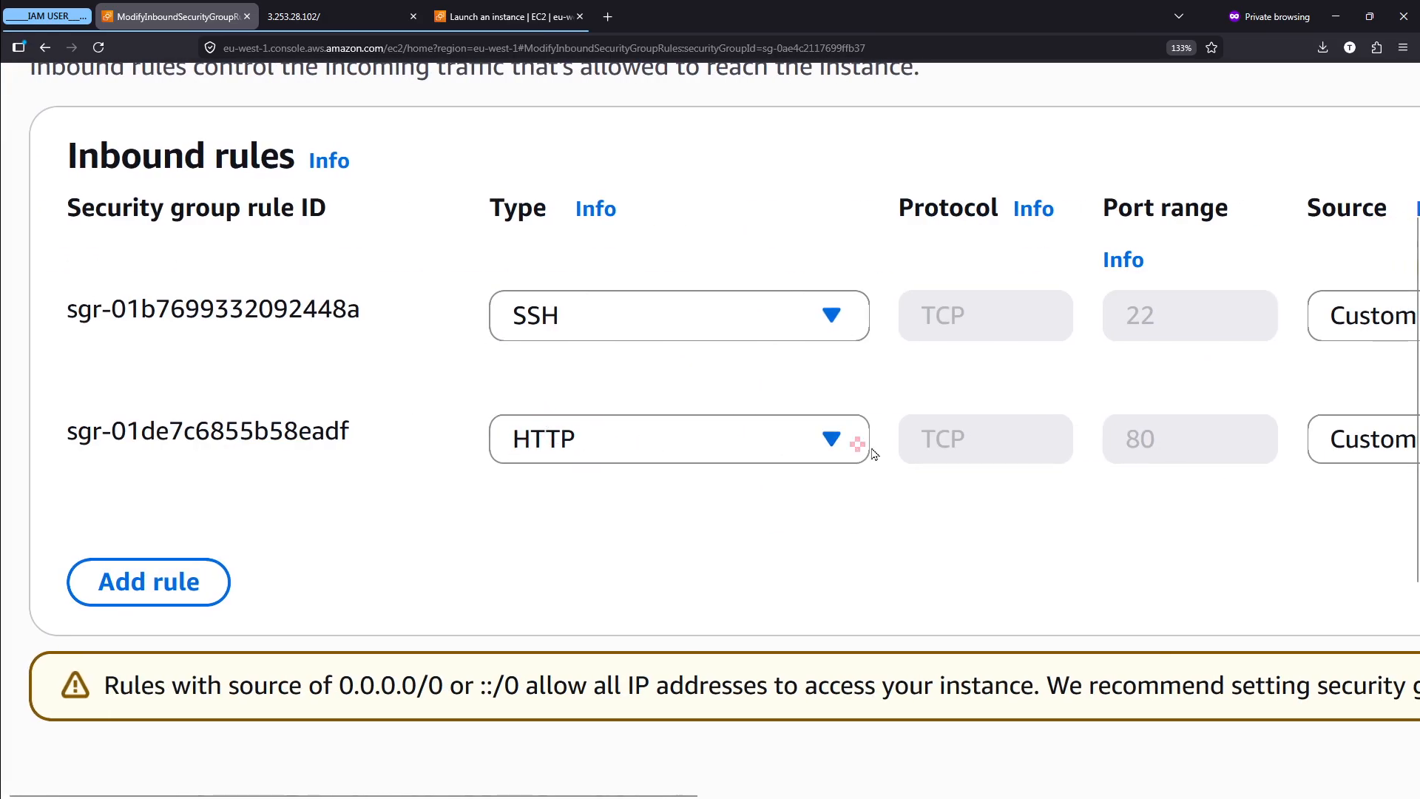
pyautogui.hscroll(10, 875, 454)
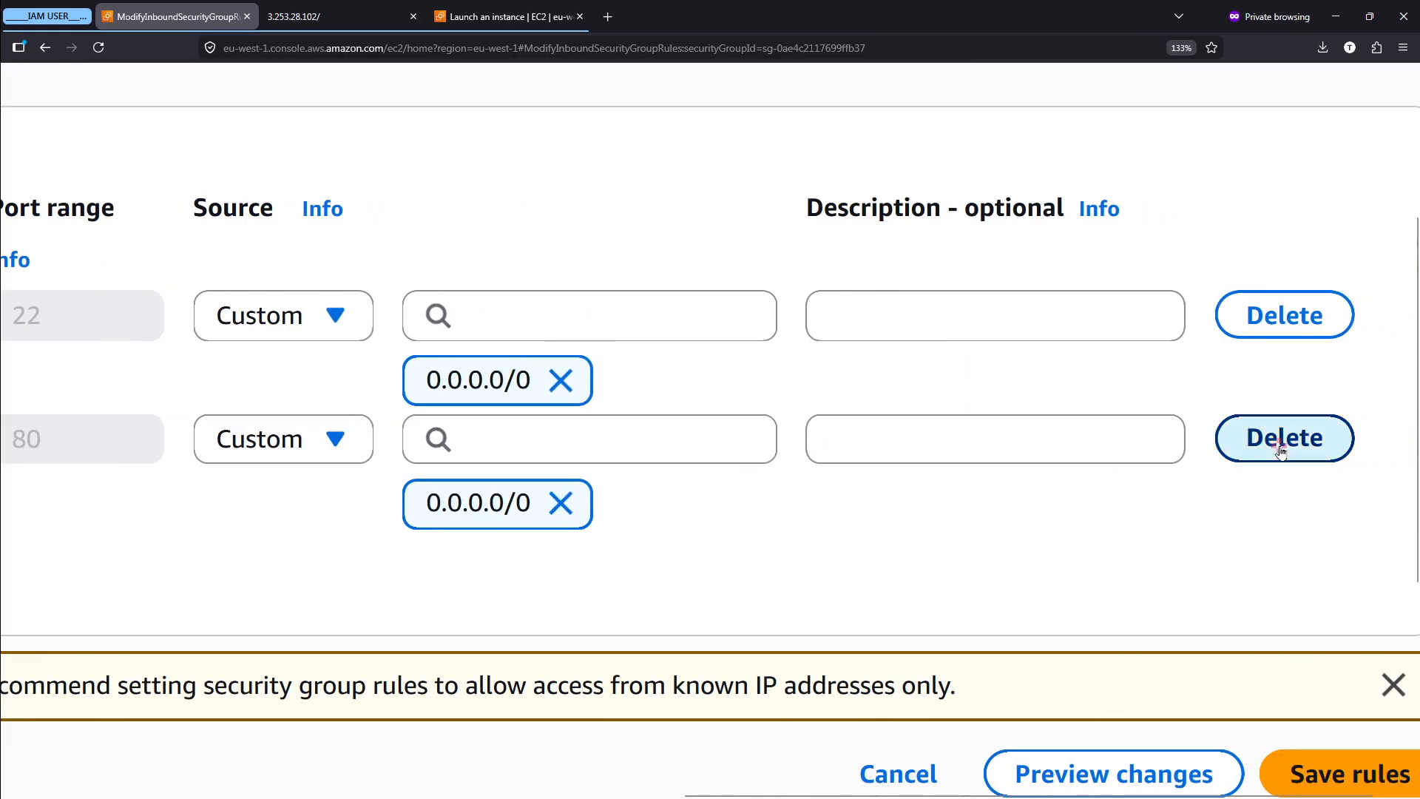
pyautogui.click(1282, 451)
pyautogui.scroll(-3, 1280, 447)
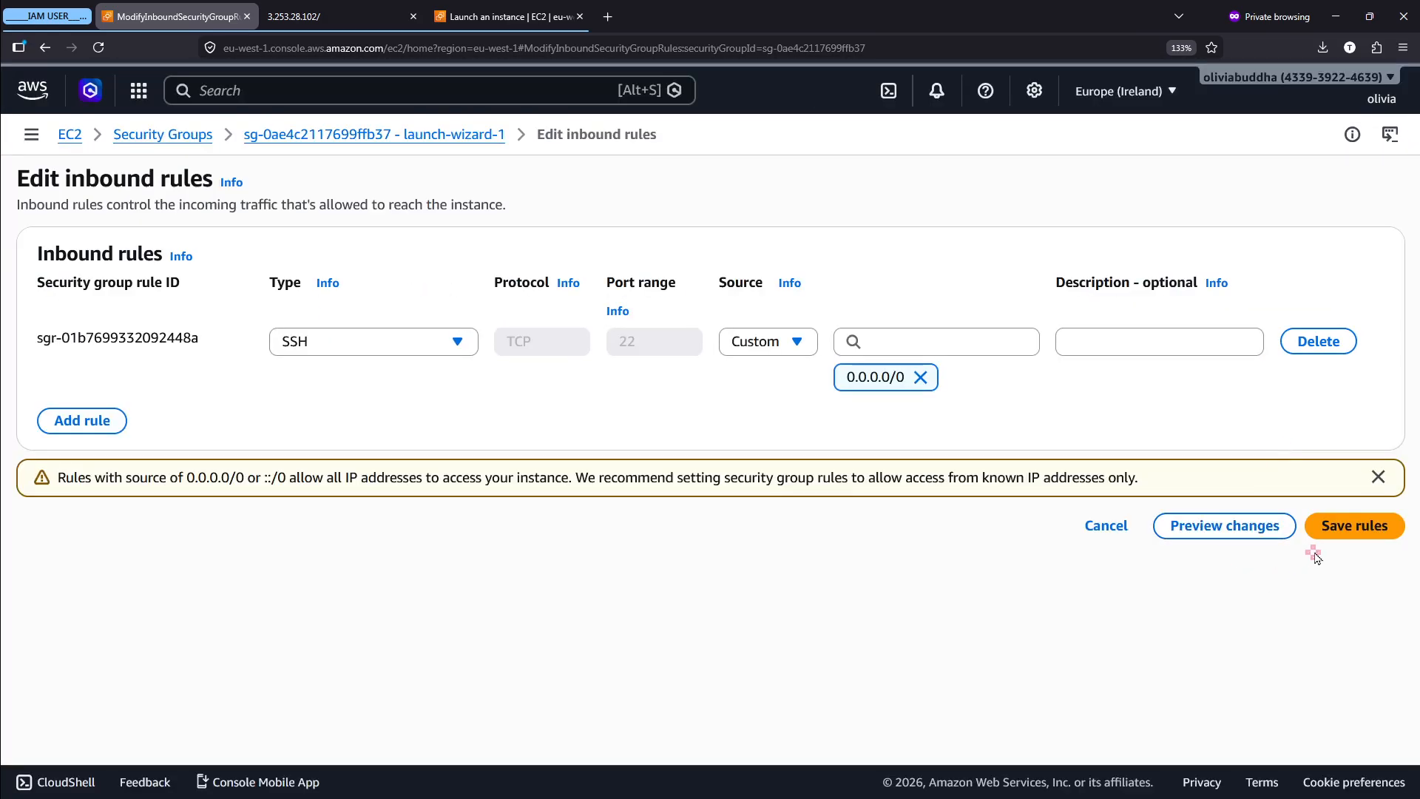
pyautogui.scroll(3, 1361, 529)
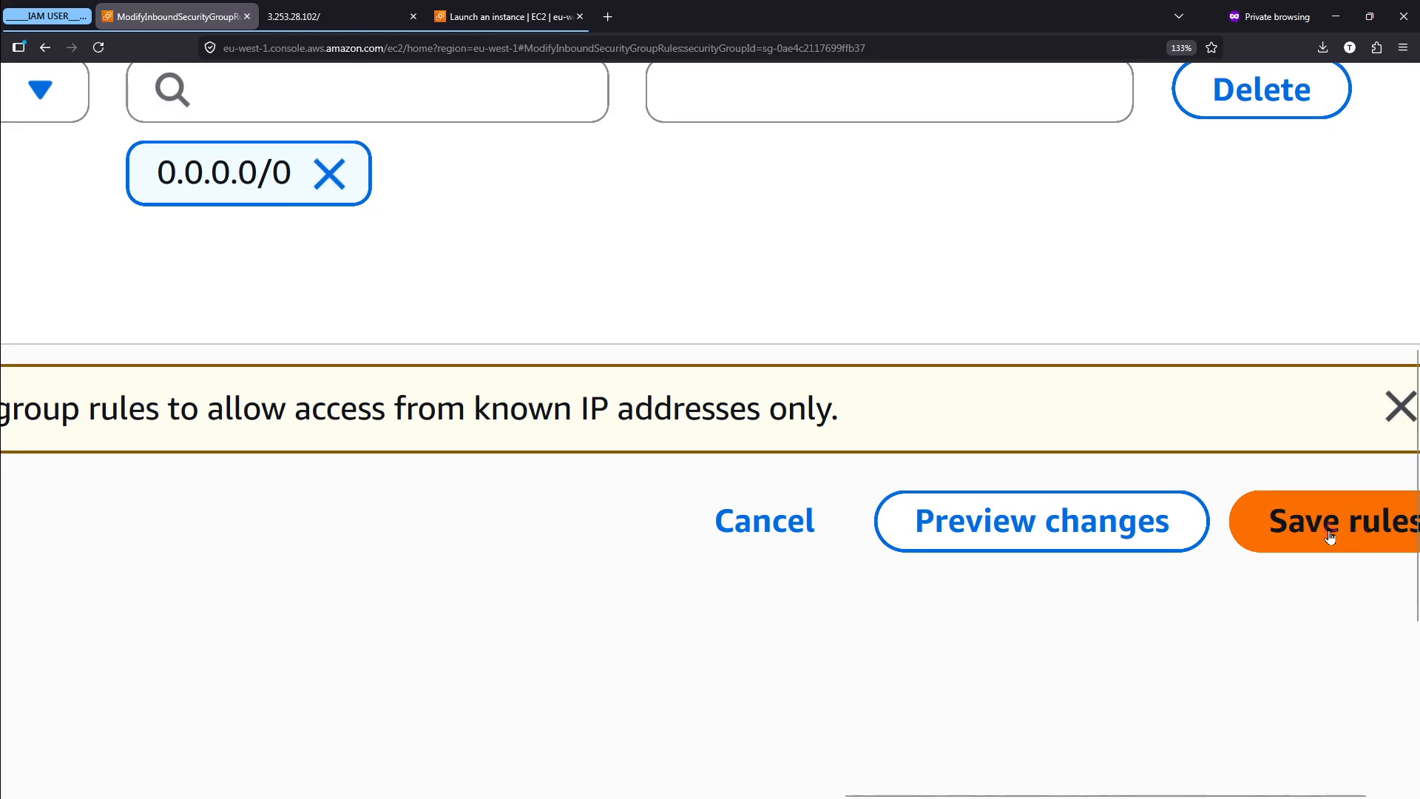
pyautogui.click(1329, 537)
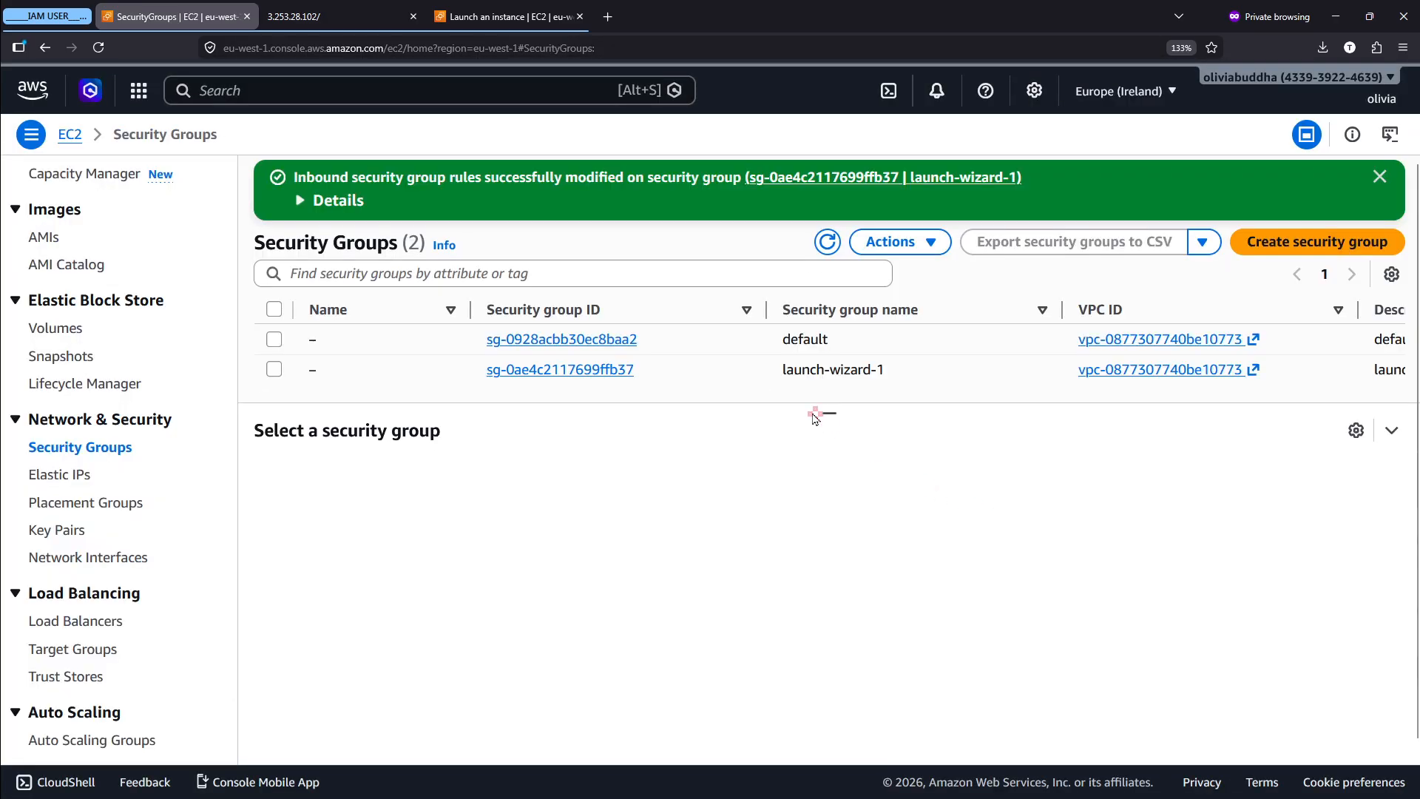
# - Reload the web page at 3.253.28.102 and read the browser's response to test access without the HTTP rule
pyautogui.click(269, 10)
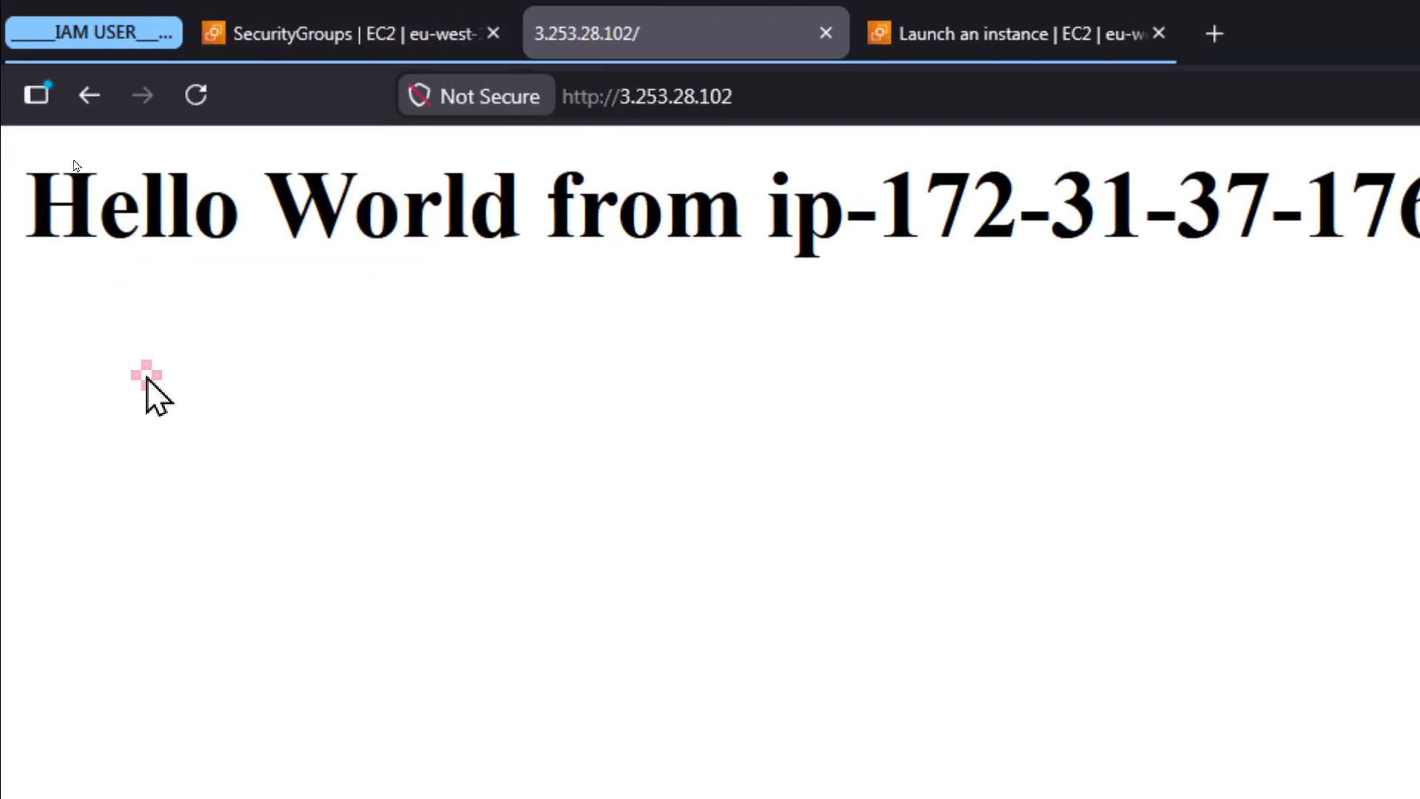
pyautogui.click(197, 95)
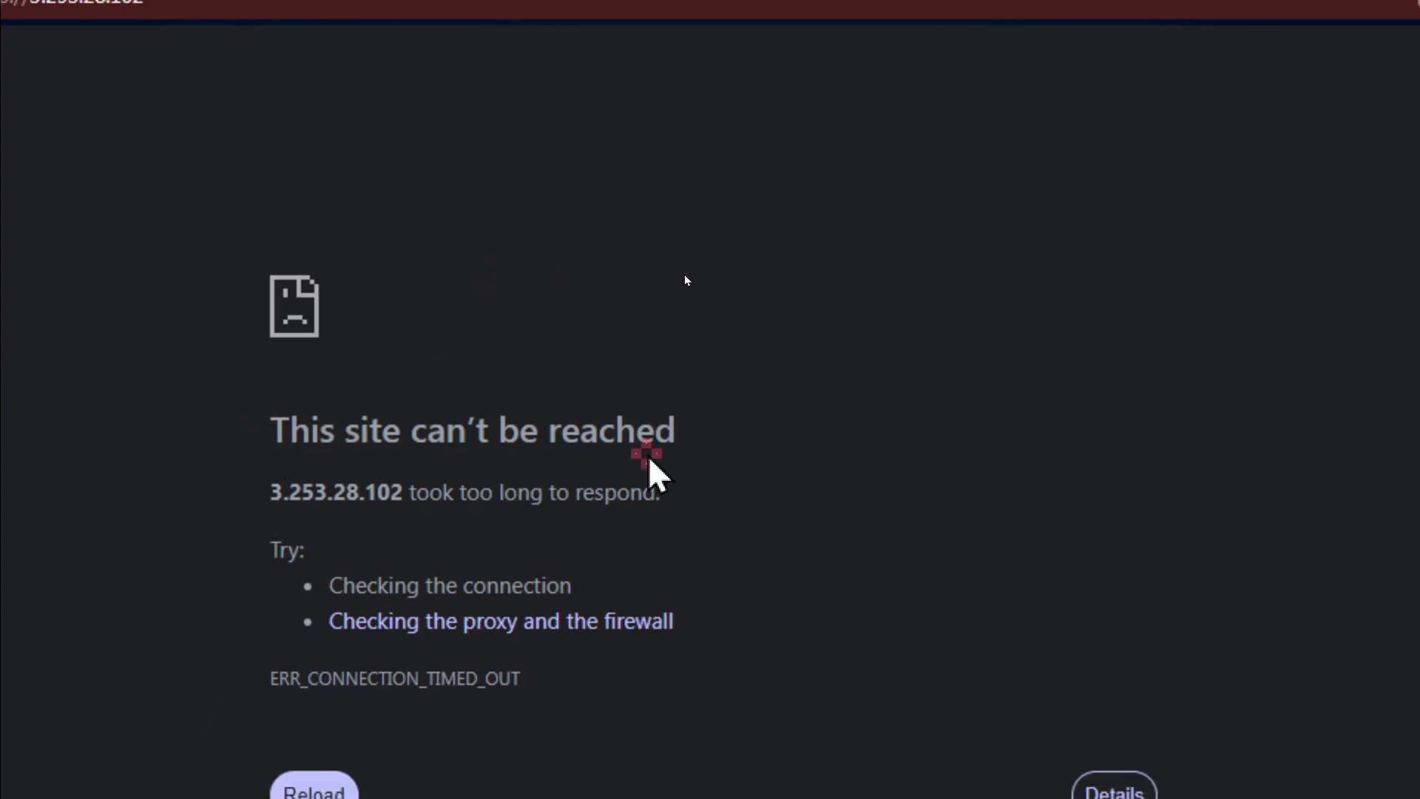
pyautogui.tripleClick(670, 447)
pyautogui.click(670, 451)
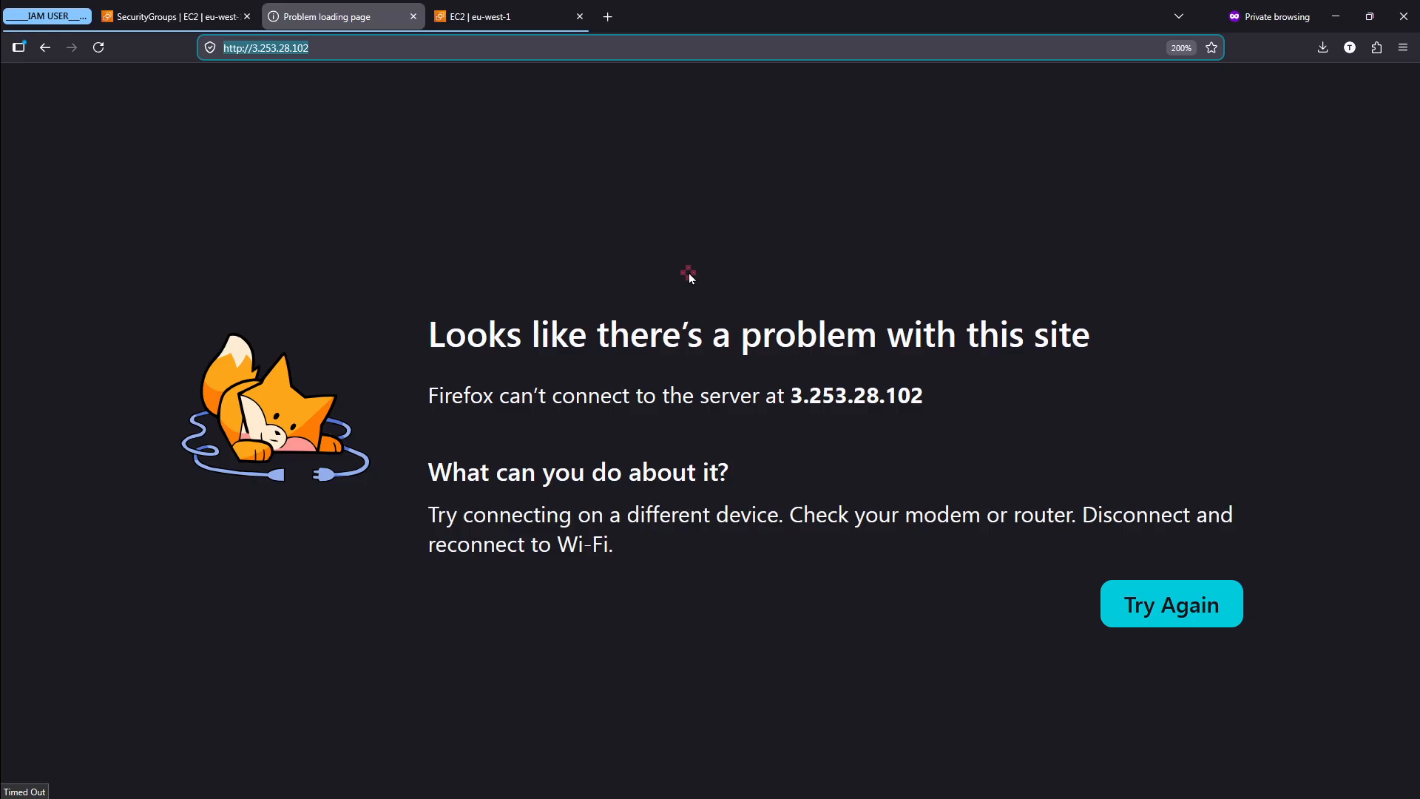
pyautogui.click(494, 121)
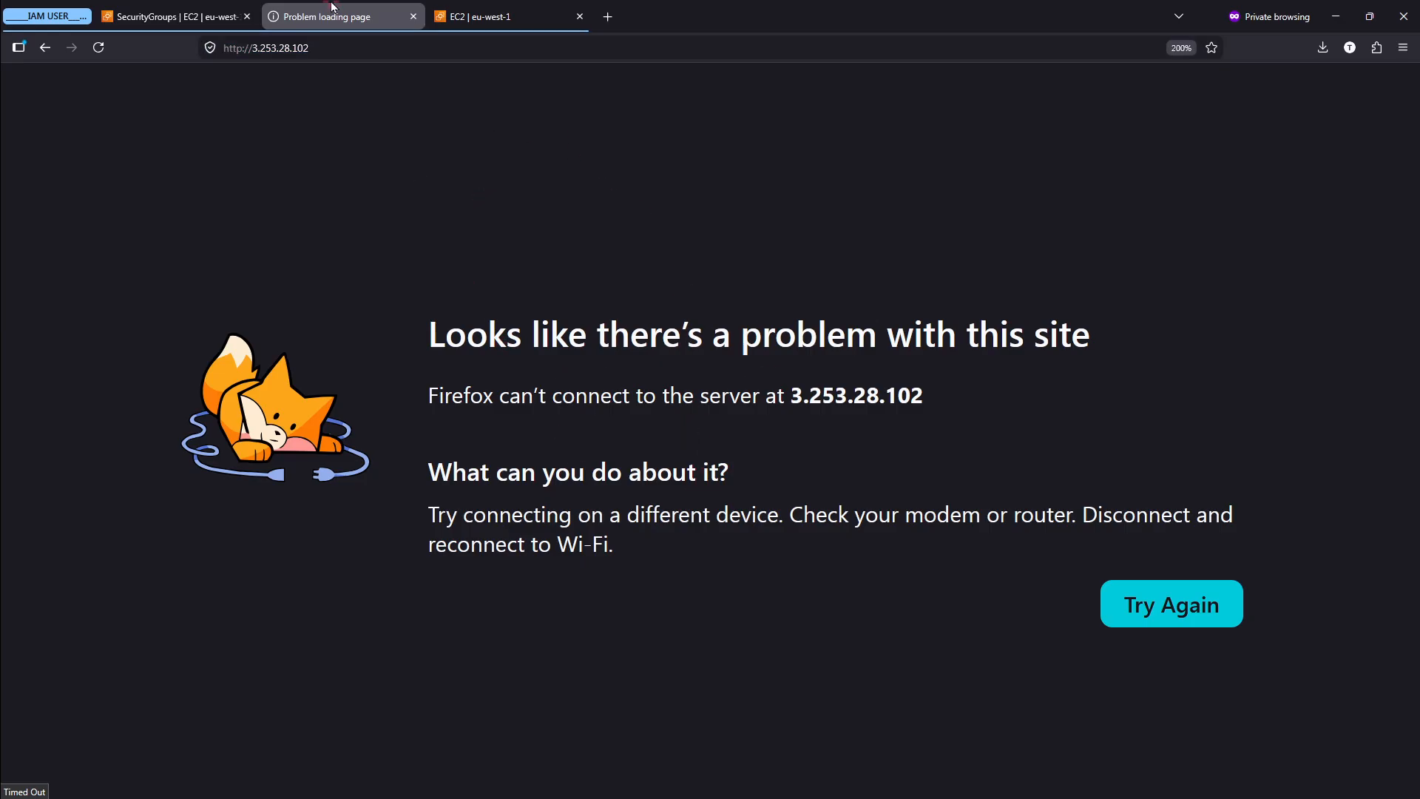
# - Return to the EC2 security groups and examine the remaining inbound rules of launch-wizard-1
pyautogui.click(199, 8)
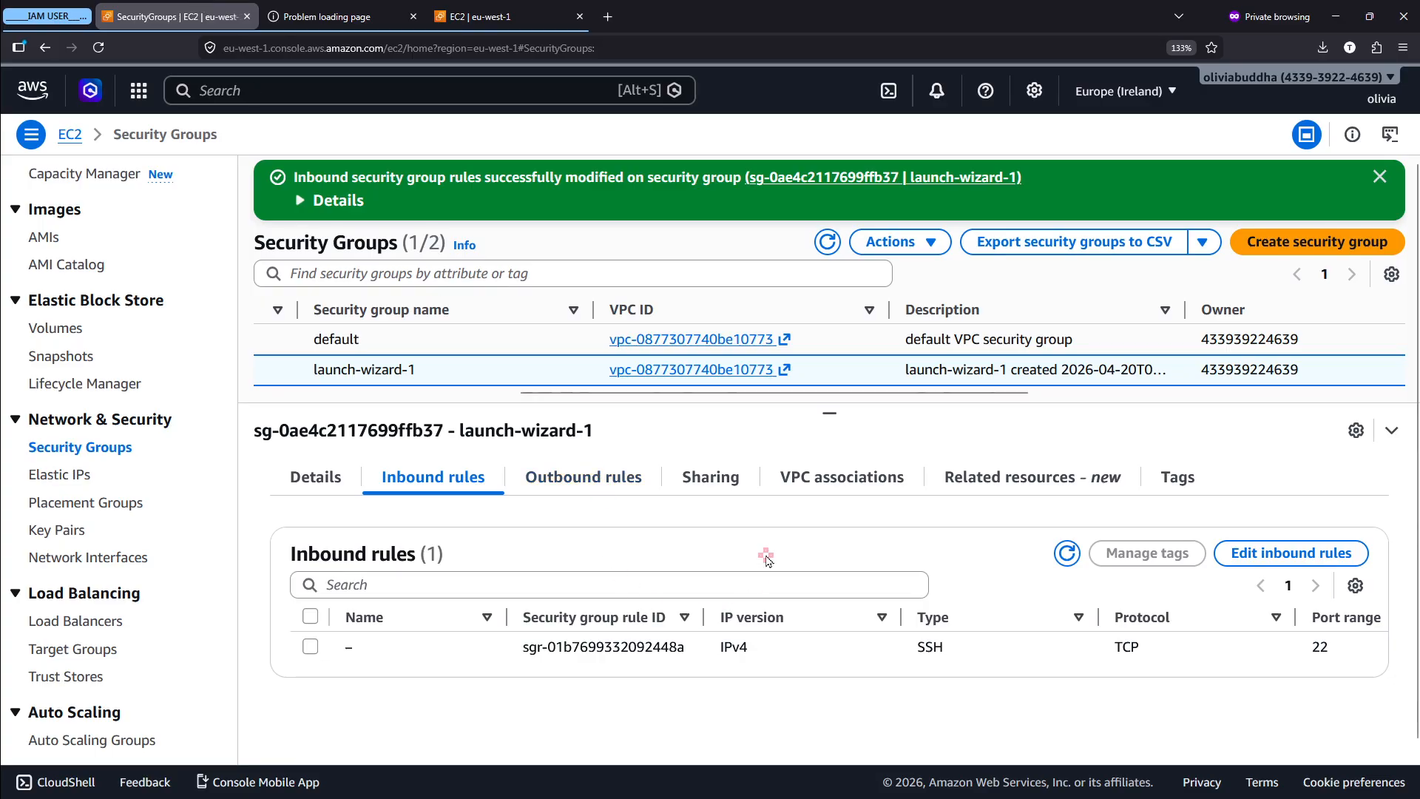
pyautogui.moveTo(1059, 795)
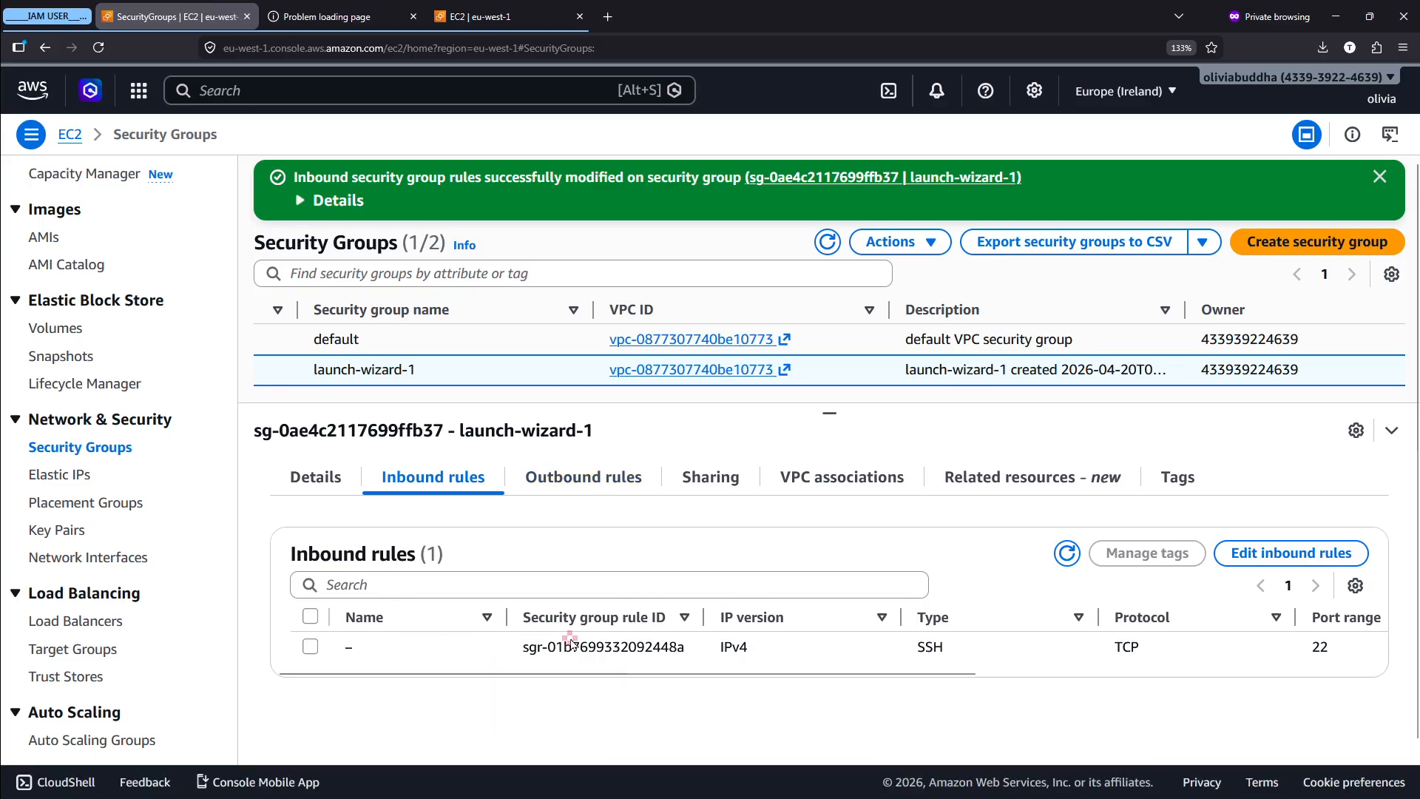
pyautogui.scroll(3, 289, 646)
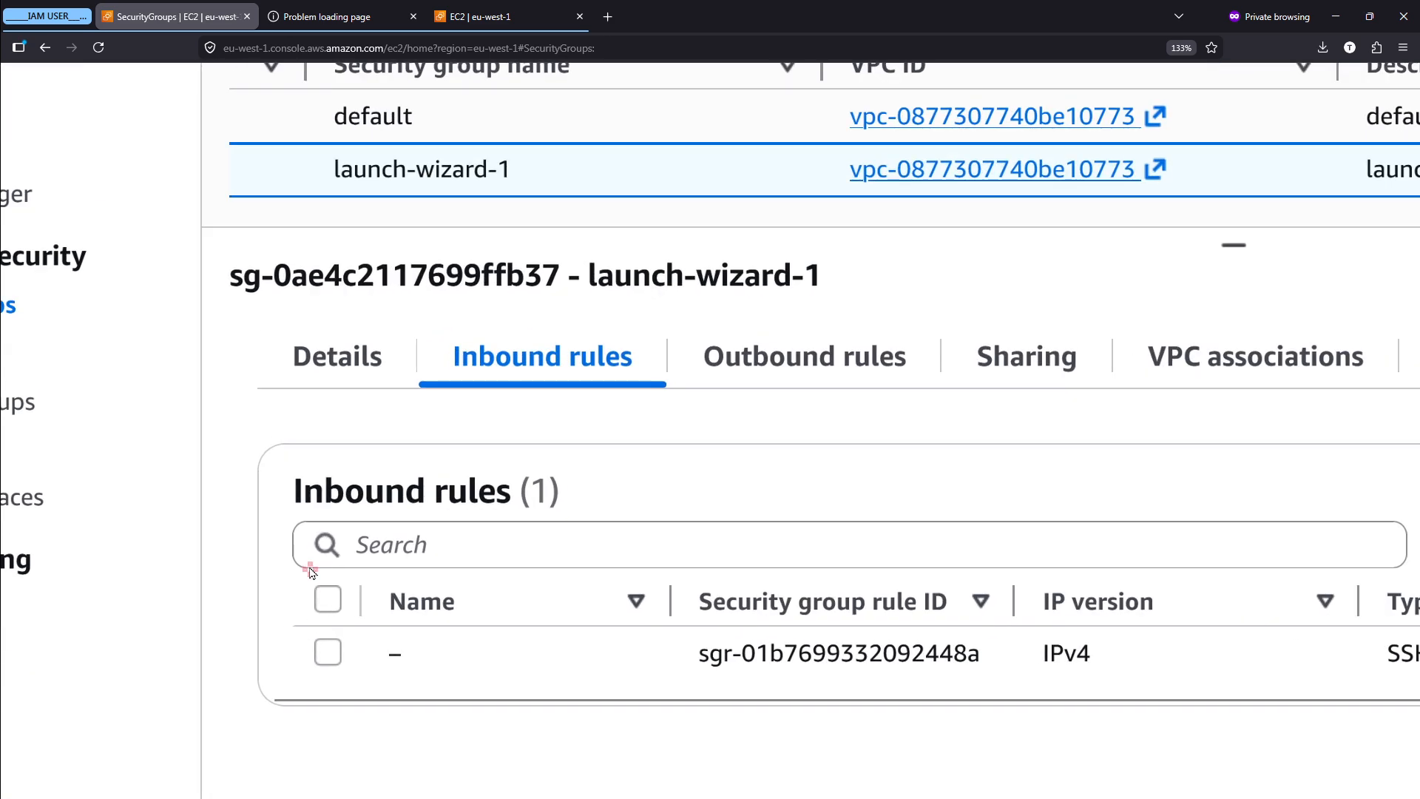
pyautogui.scroll(-3, 367, 543)
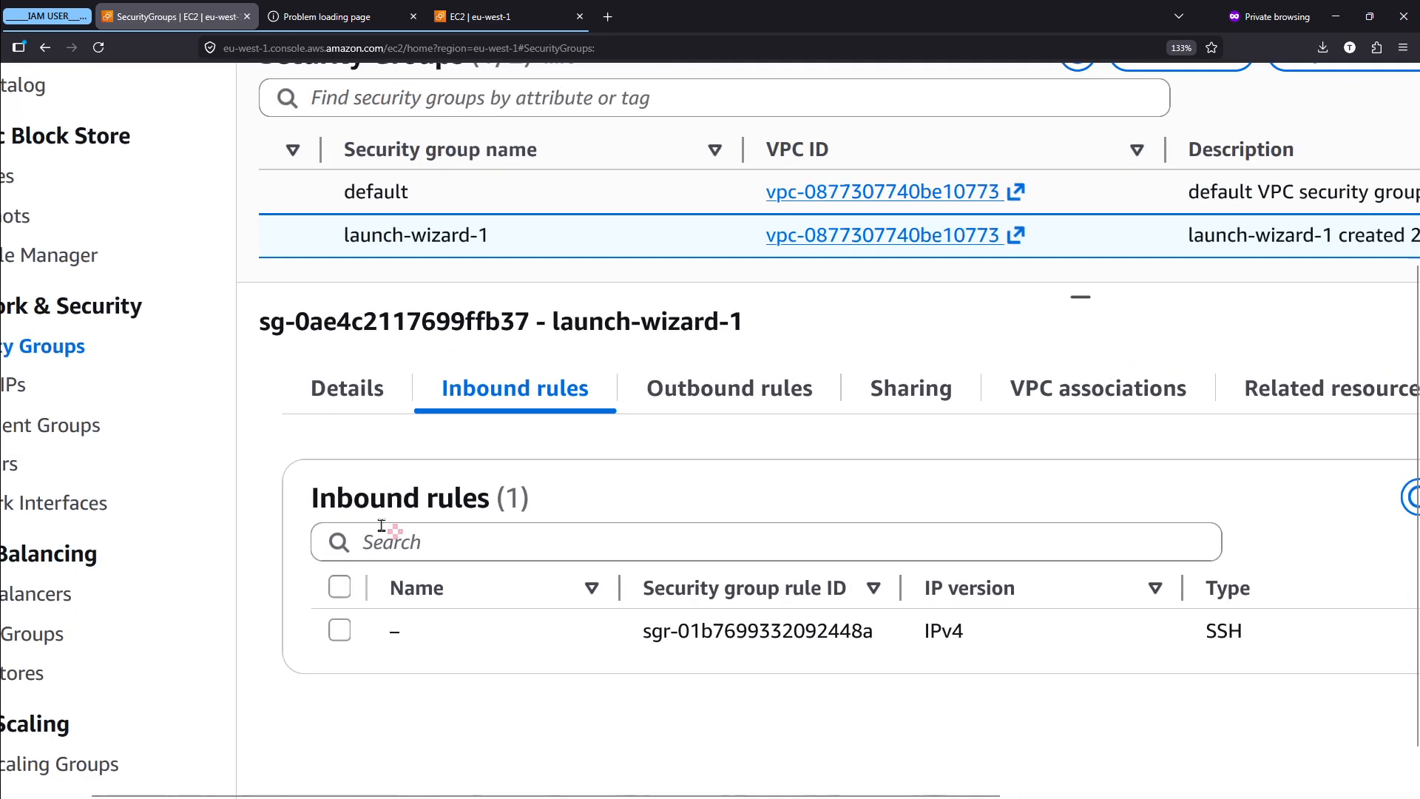
pyautogui.scroll(-3, 326, 482)
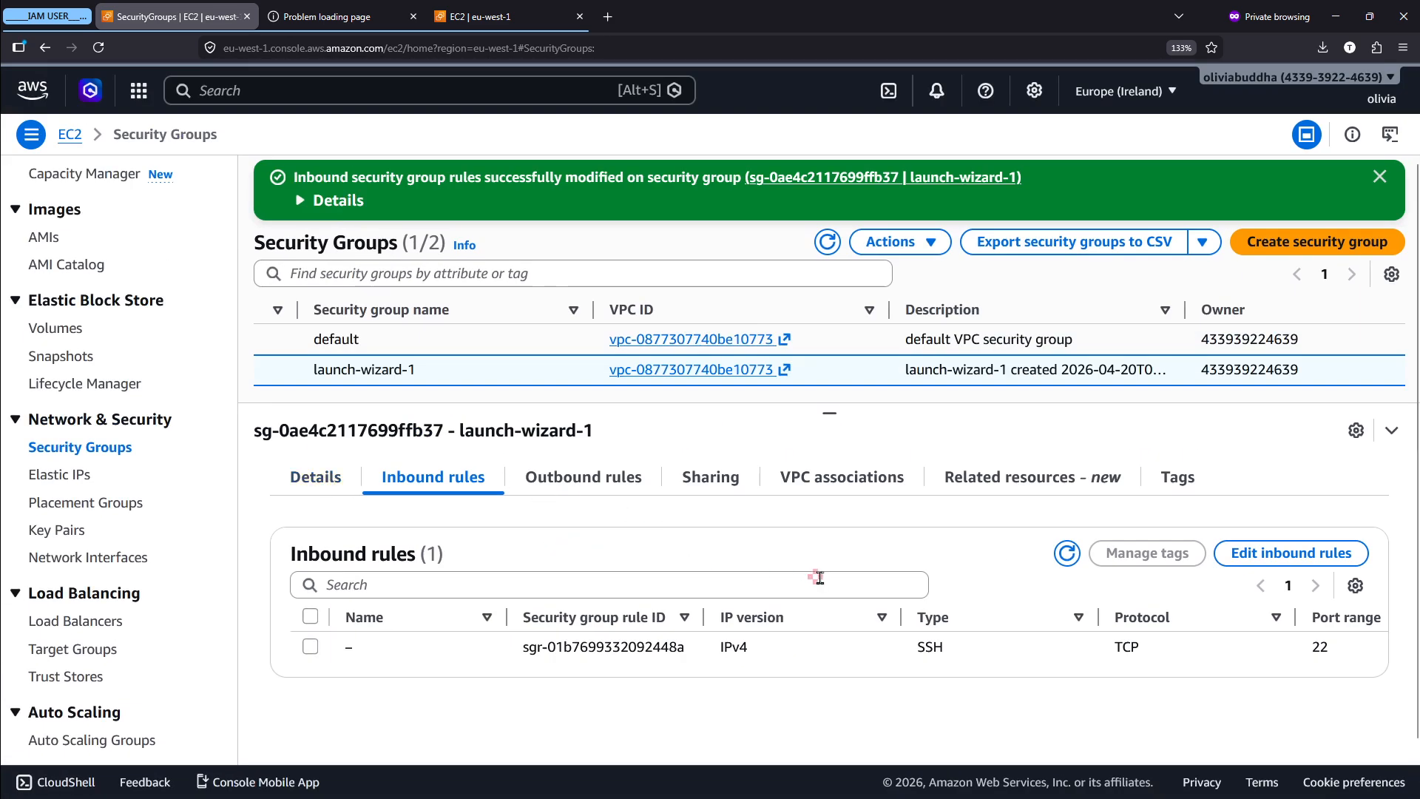
pyautogui.scroll(3, 384, 507)
pyautogui.scroll(-3, 435, 359)
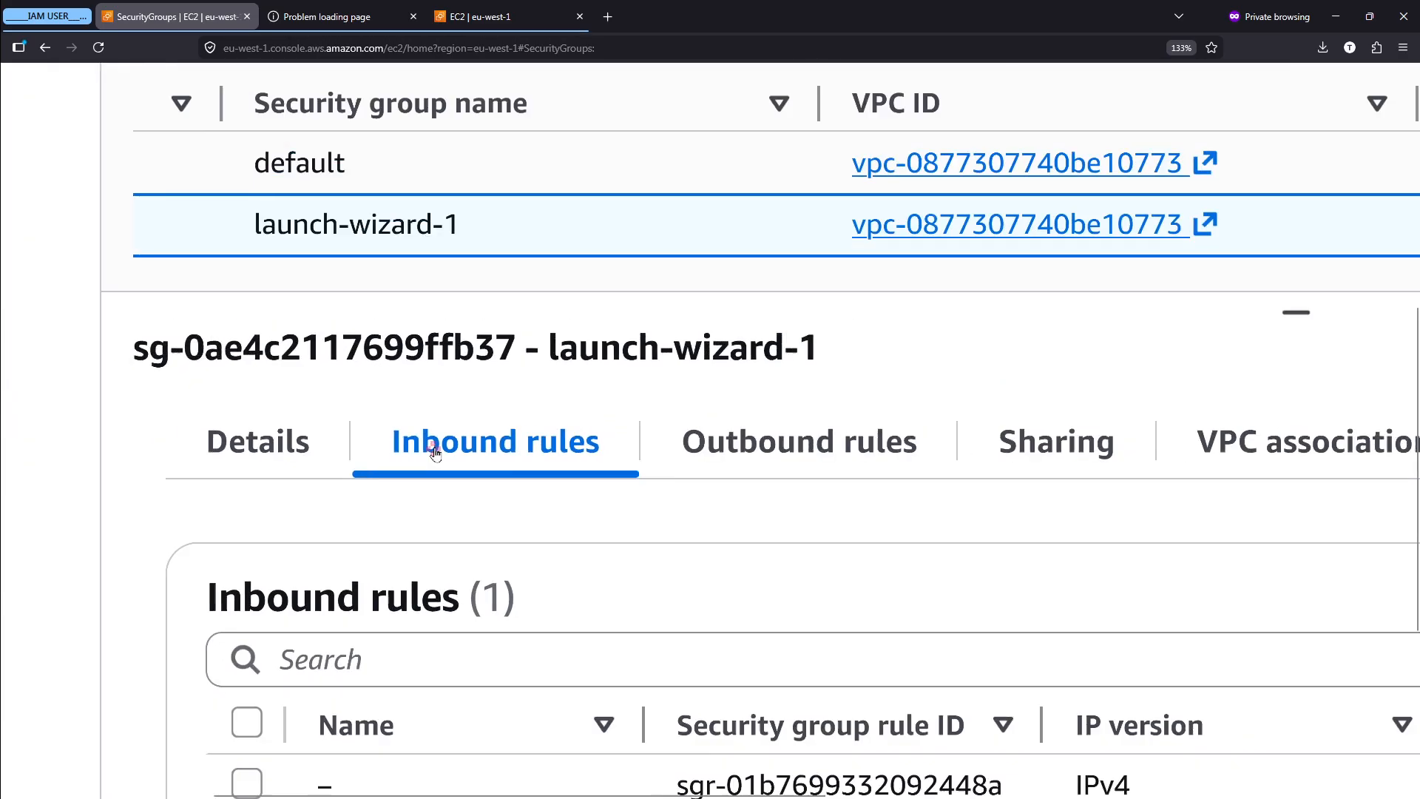
# - Open launch-wizard-1's inbound rules for editing and add a new rule below the SSH rule
pyautogui.scroll(3, 1314, 574)
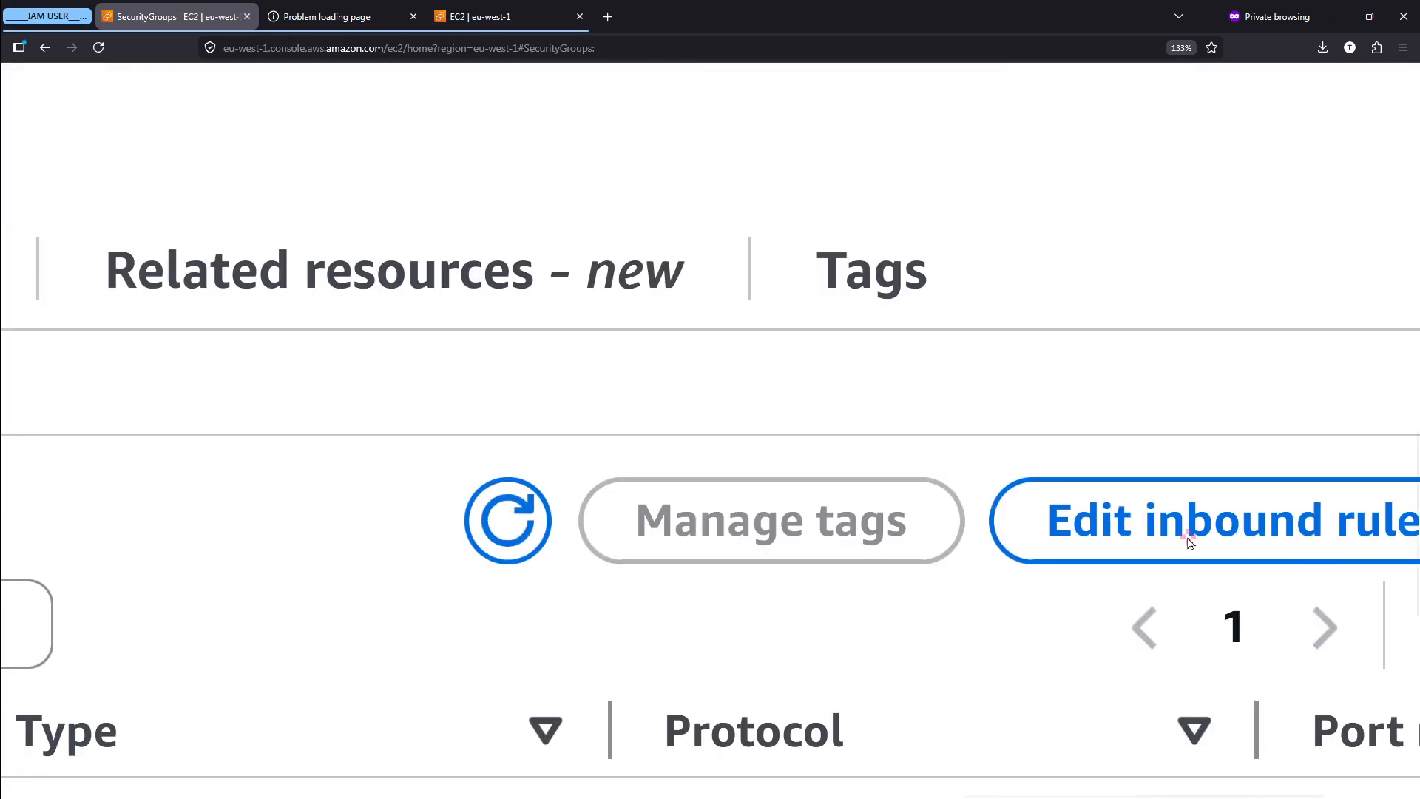
pyautogui.click(1274, 560)
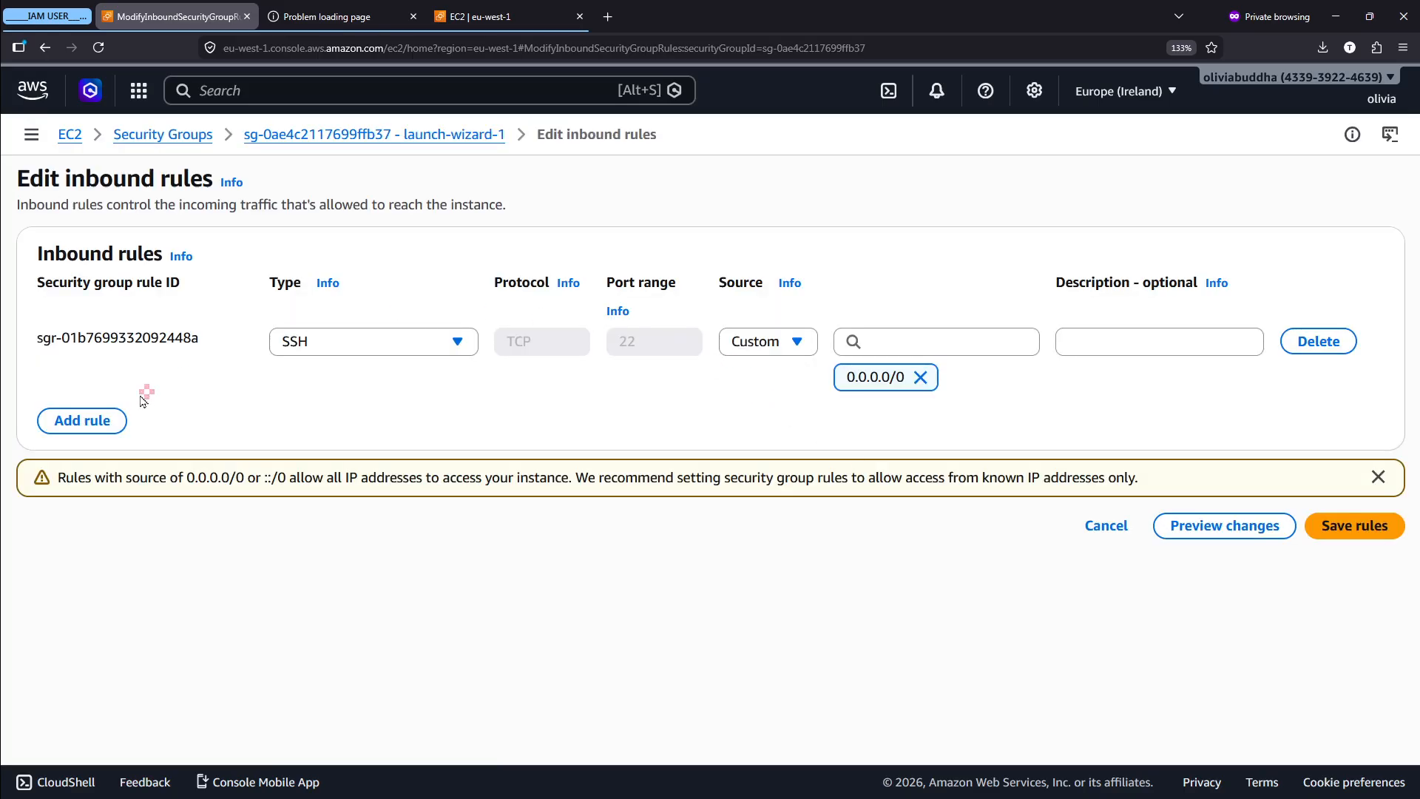
pyautogui.scroll(5, 49, 420)
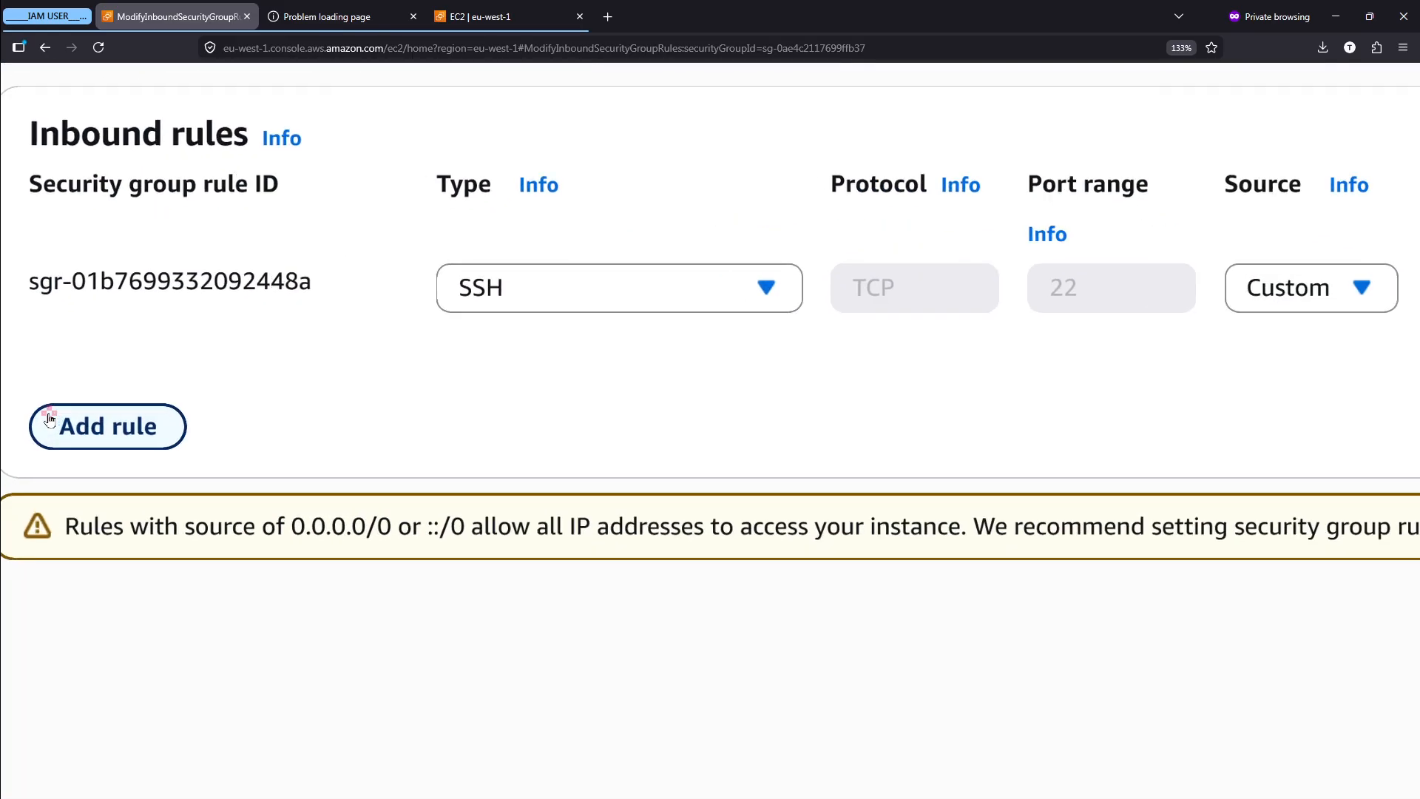
pyautogui.scroll(2, 50, 420)
pyautogui.scroll(1, 50, 420)
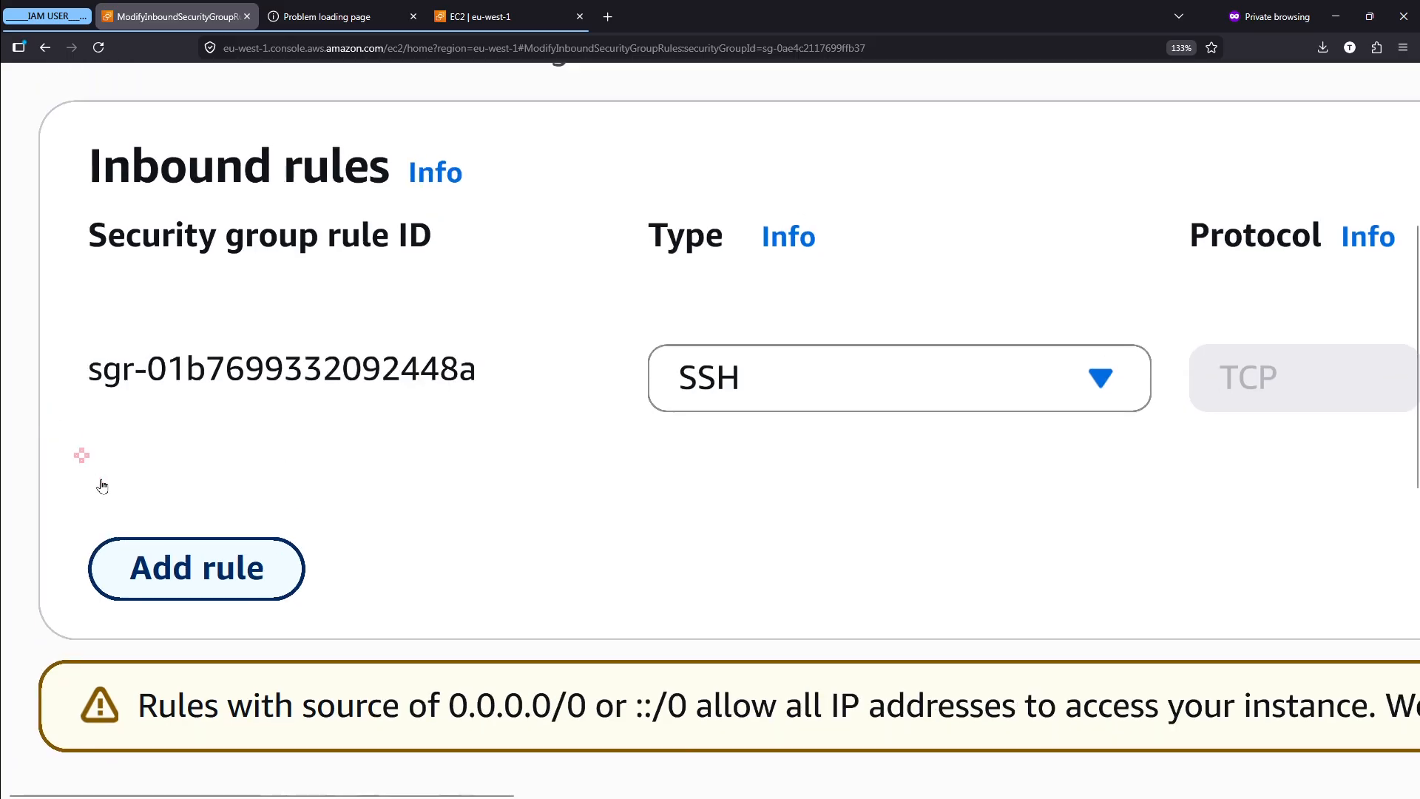
pyautogui.click(187, 580)
pyautogui.scroll(-1, 278, 579)
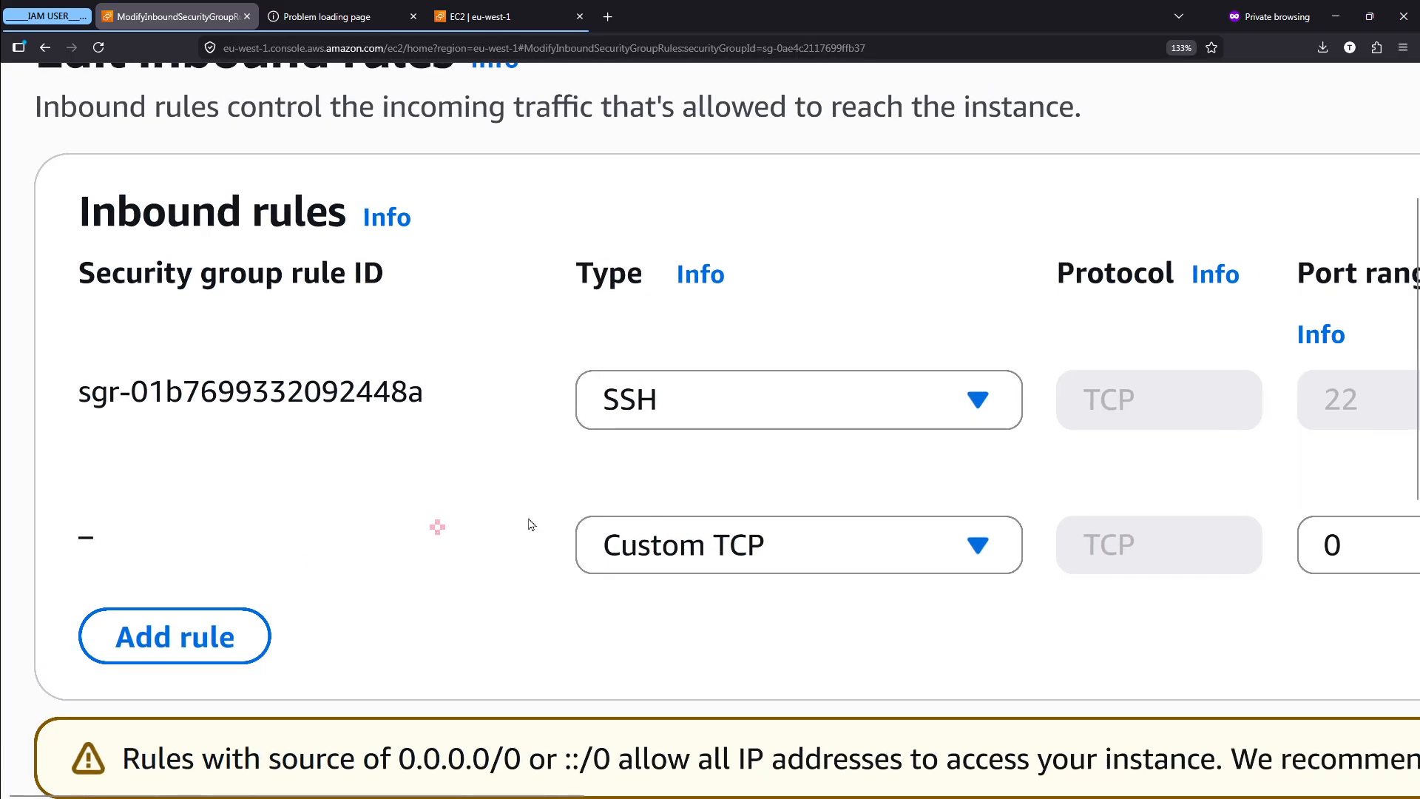
# - Set the new inbound rule's type to HTTP
pyautogui.hscroll(3, 858, 524)
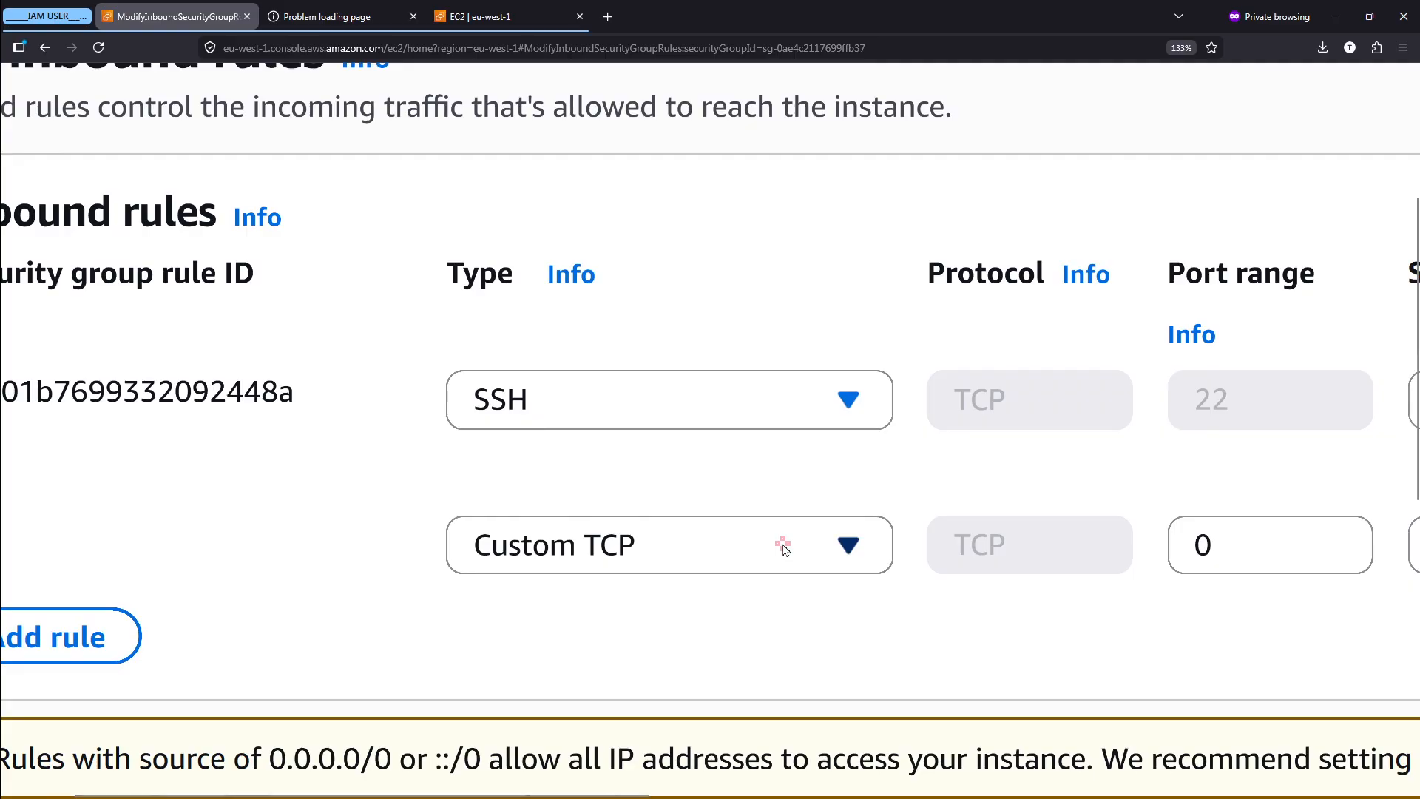
pyautogui.click(708, 562)
pyautogui.scroll(-5, 708, 562)
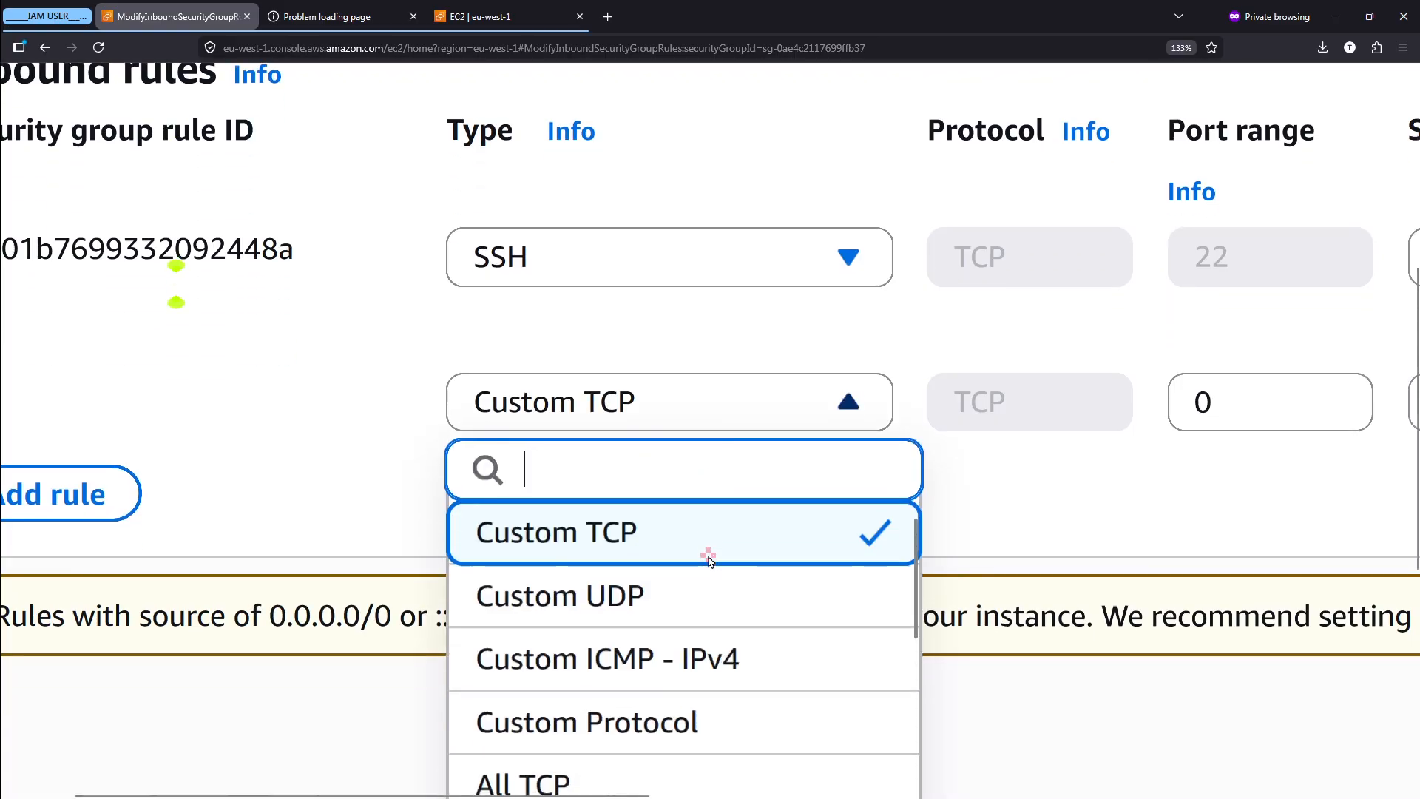
pyautogui.scroll(-3, 1062, 507)
pyautogui.scroll(-2, 687, 577)
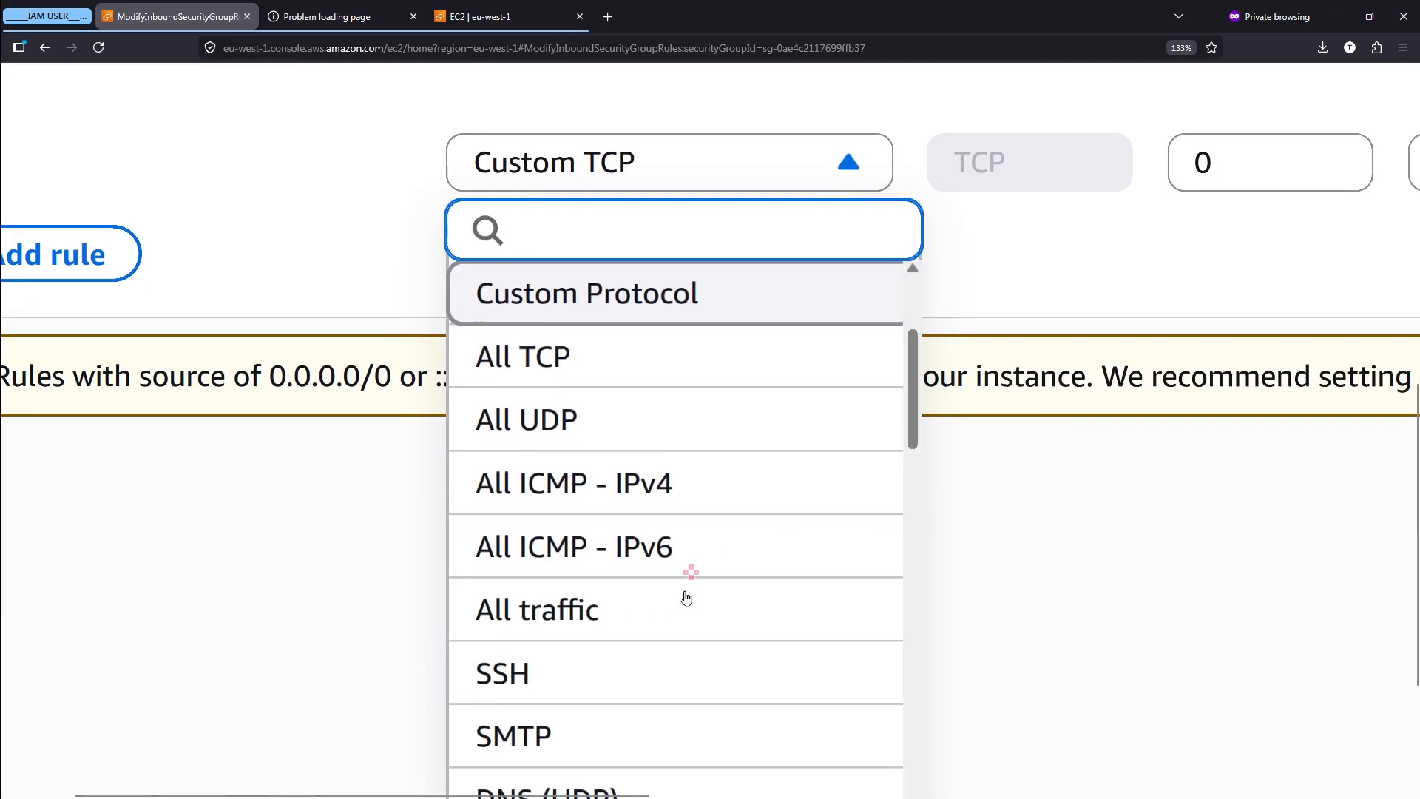
pyautogui.scroll(-1, 685, 598)
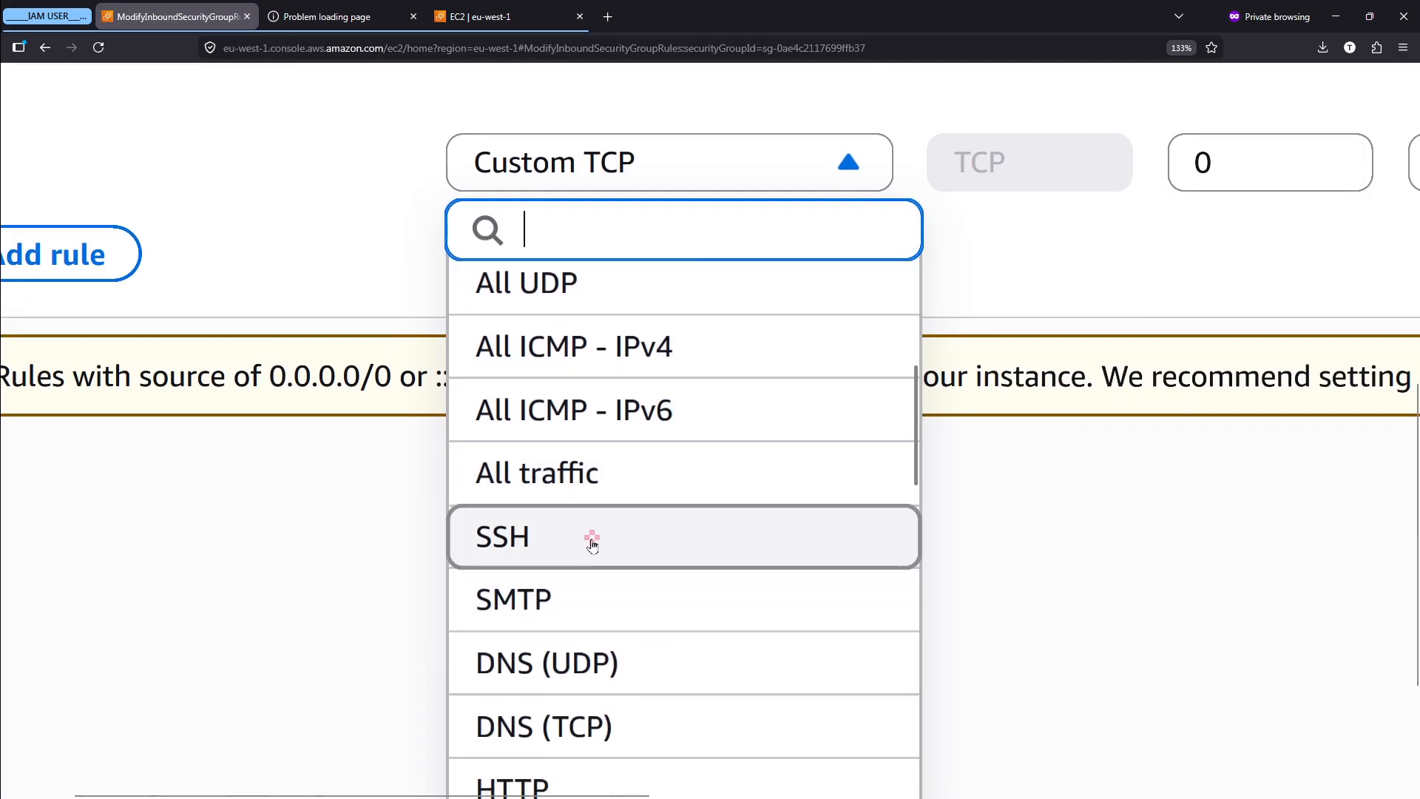
pyautogui.scroll(-3, 588, 544)
pyautogui.scroll(-3, 592, 545)
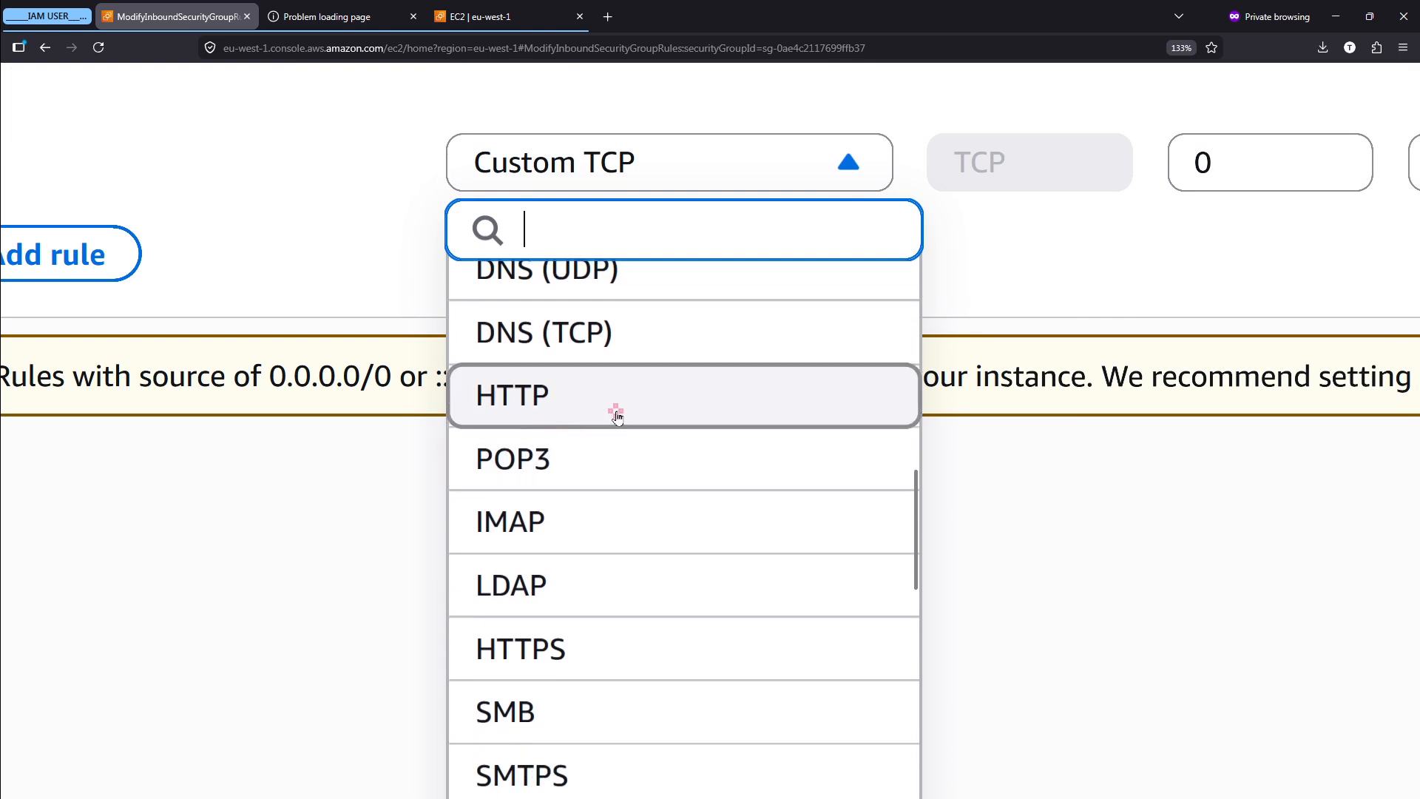
pyautogui.click(618, 418)
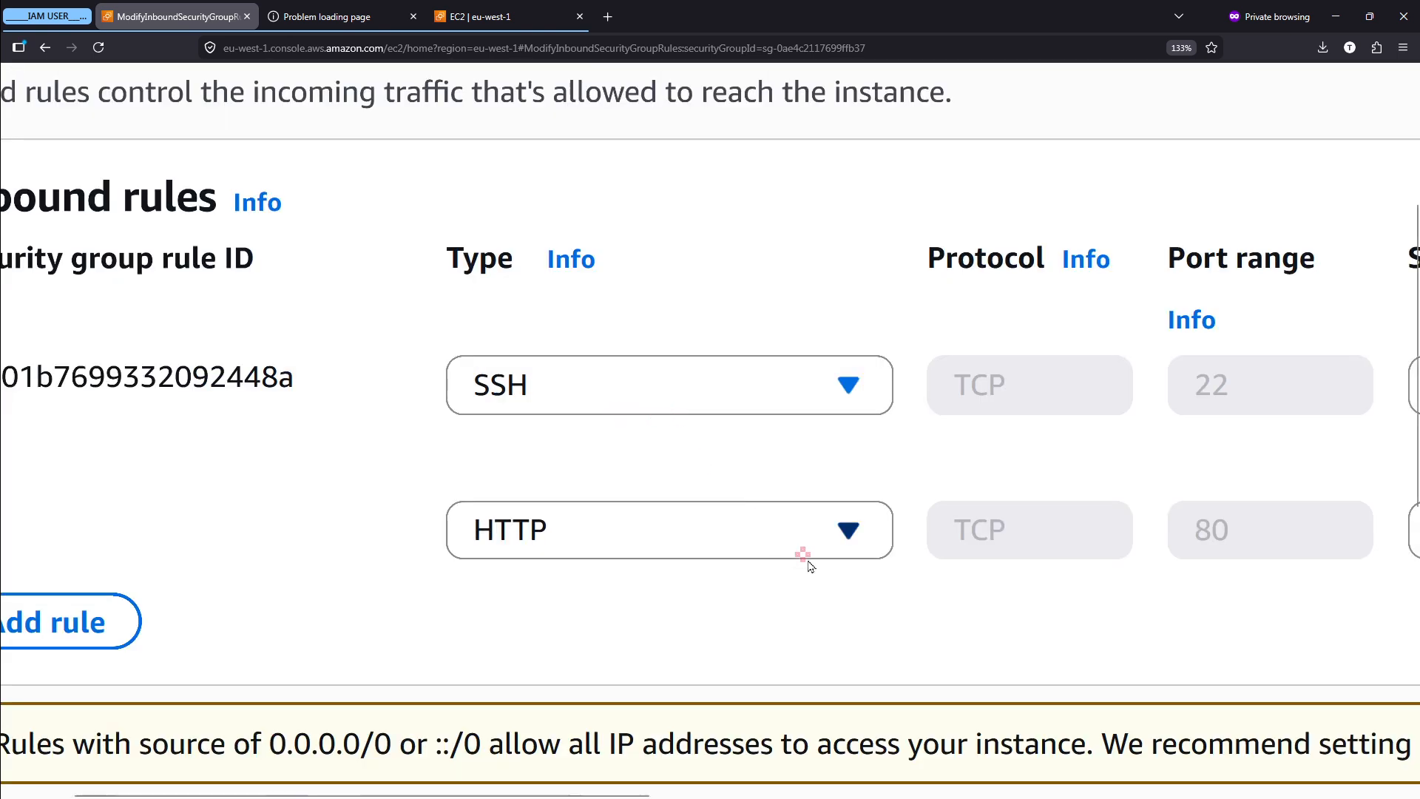
# - Examine the HTTP rule's port range and available source options, circling the fields and clearing the markings
pyautogui.hscroll(3, 809, 566)
pyautogui.moveTo(1015, 483)
pyautogui.mouseDown()
pyautogui.moveTo(974, 573)
pyautogui.moveTo(991, 480)
pyautogui.mouseUp()
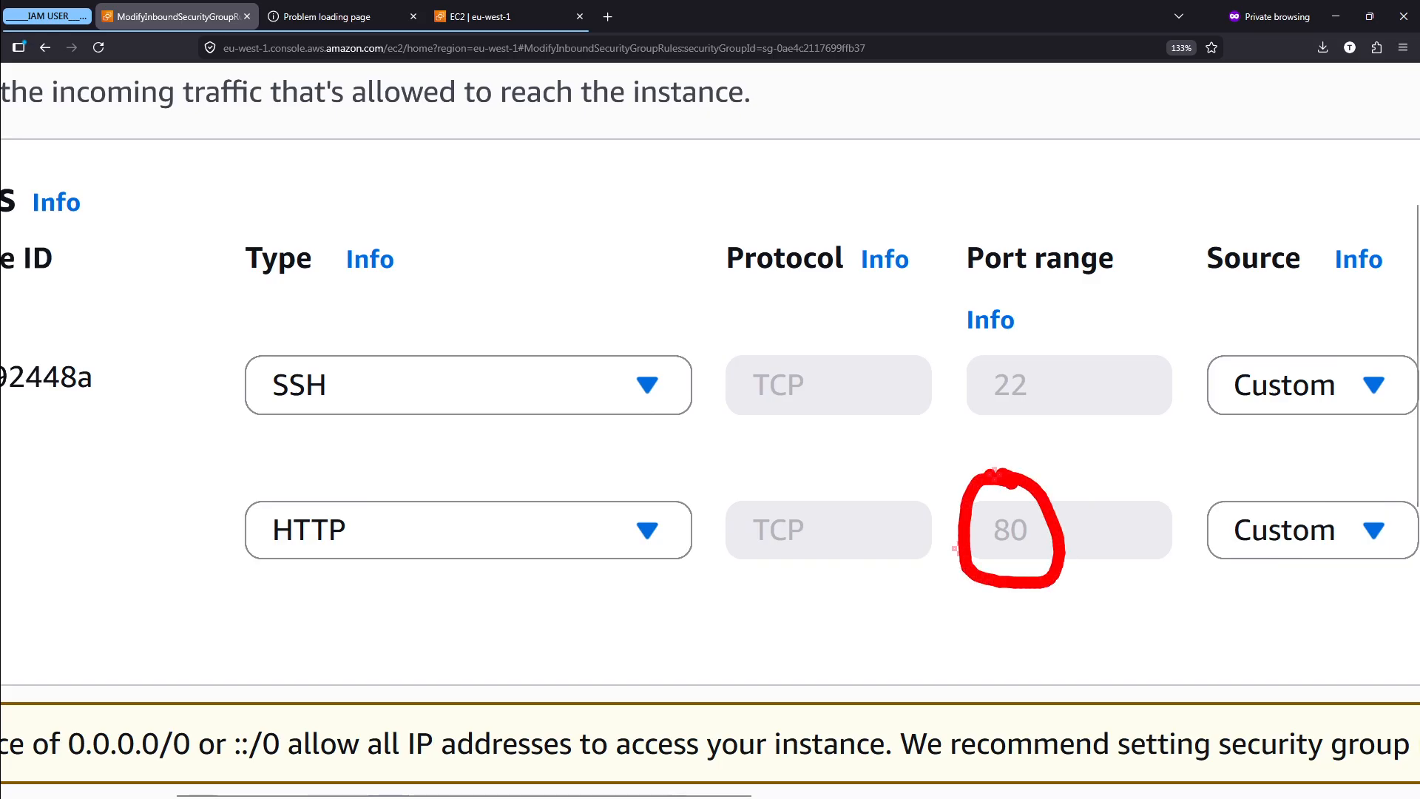
pyautogui.press('Escape')
pyautogui.hscroll(4, 993, 479)
pyautogui.hscroll(3, 992, 479)
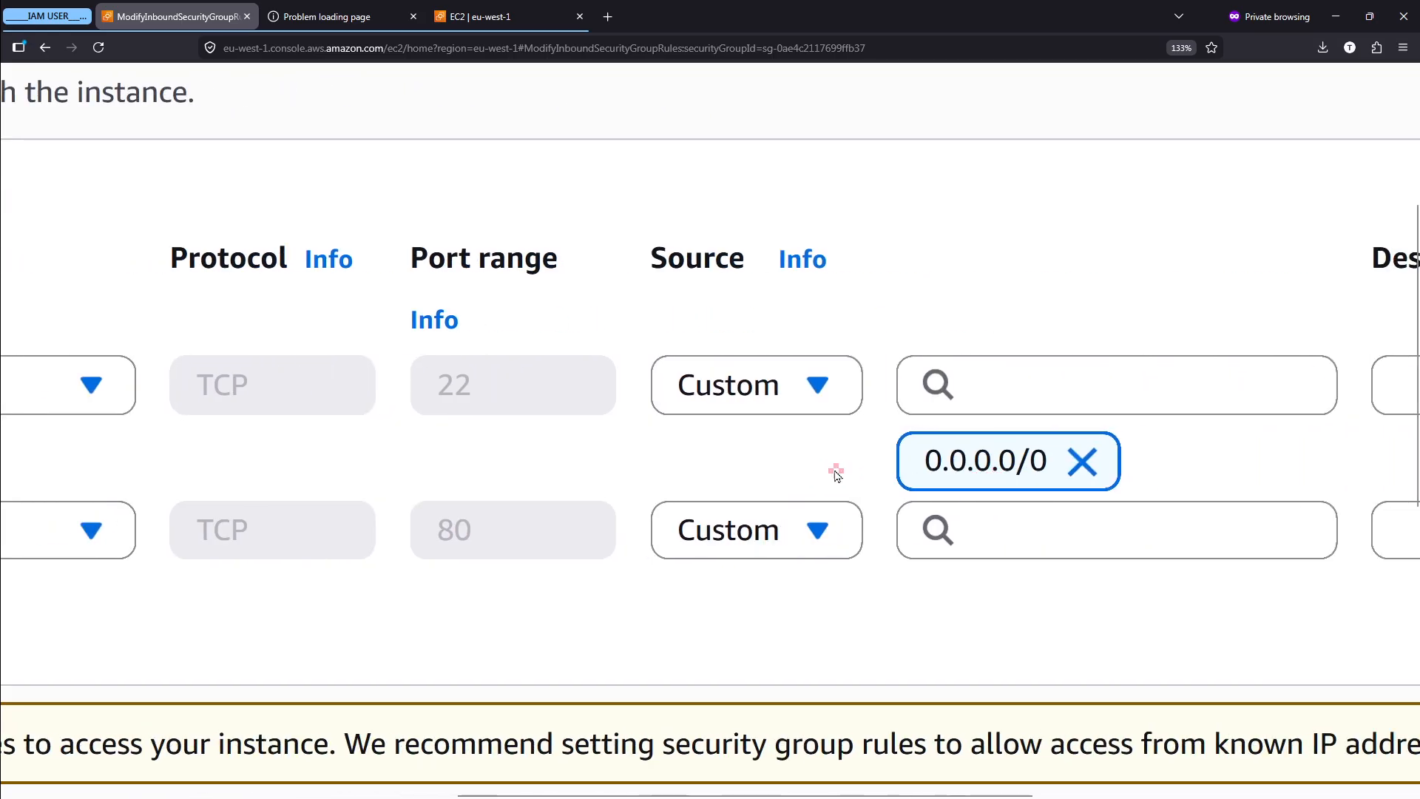
pyautogui.moveTo(715, 454)
pyautogui.mouseDown()
pyautogui.moveTo(650, 526)
pyautogui.moveTo(824, 457)
pyautogui.moveTo(677, 448)
pyautogui.mouseUp()
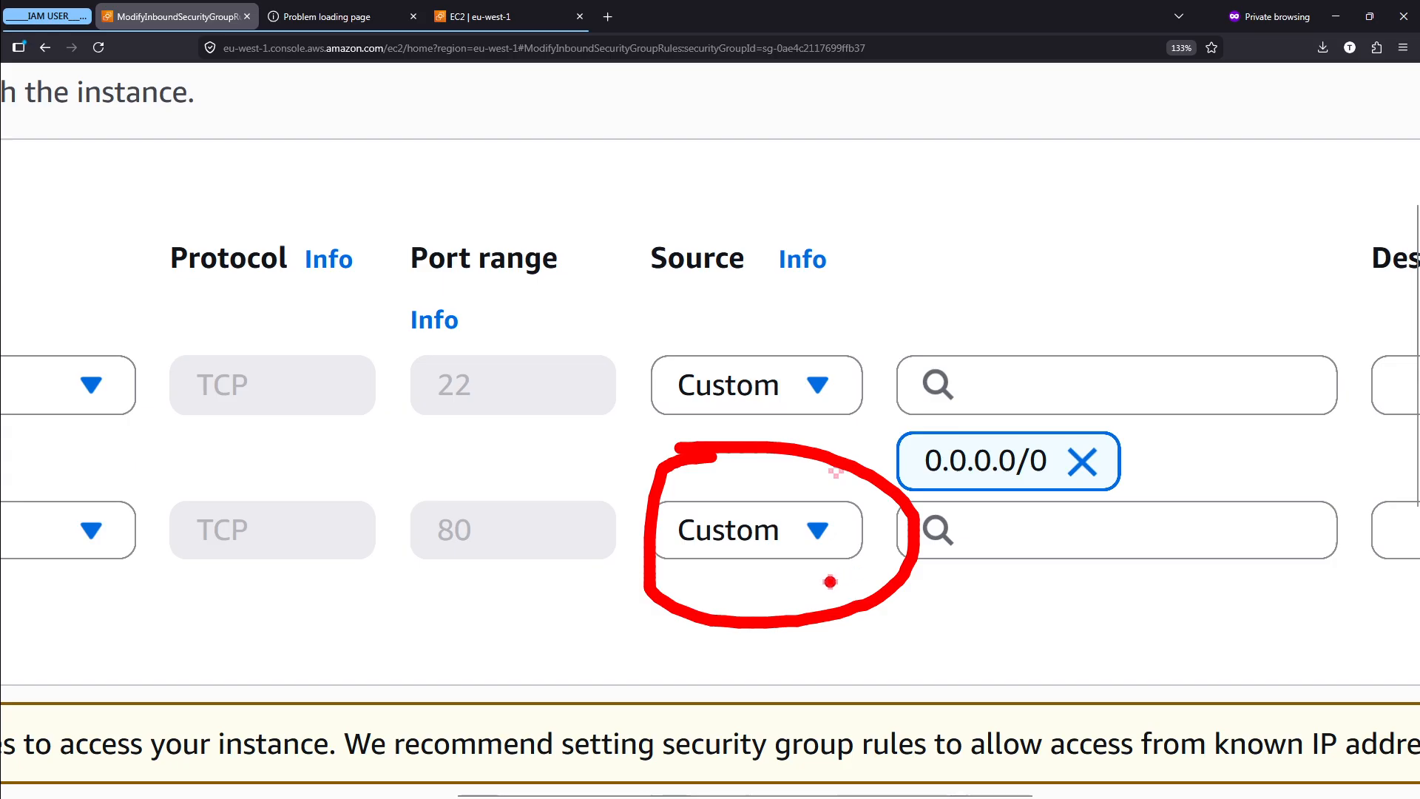
pyautogui.press('Escape')
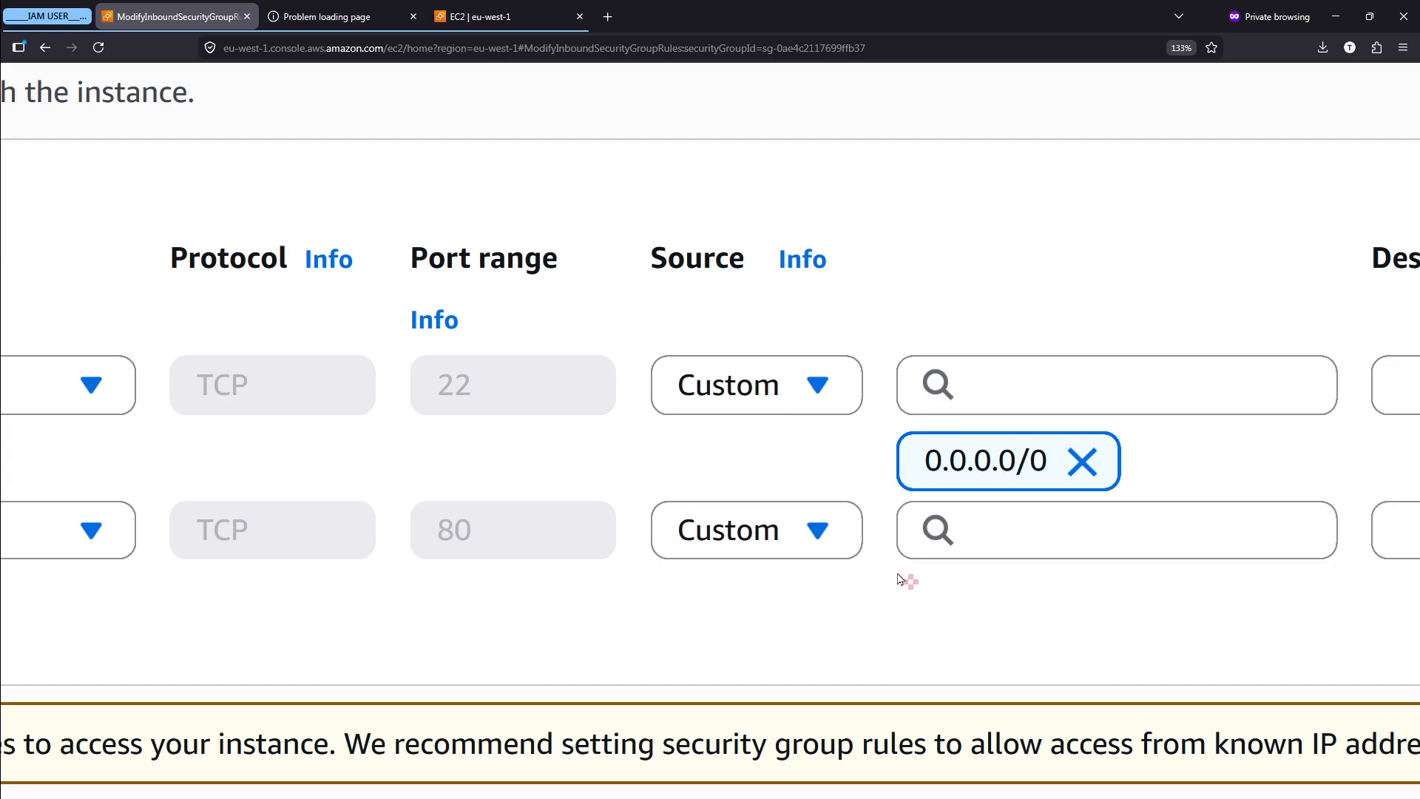
pyautogui.click(817, 533)
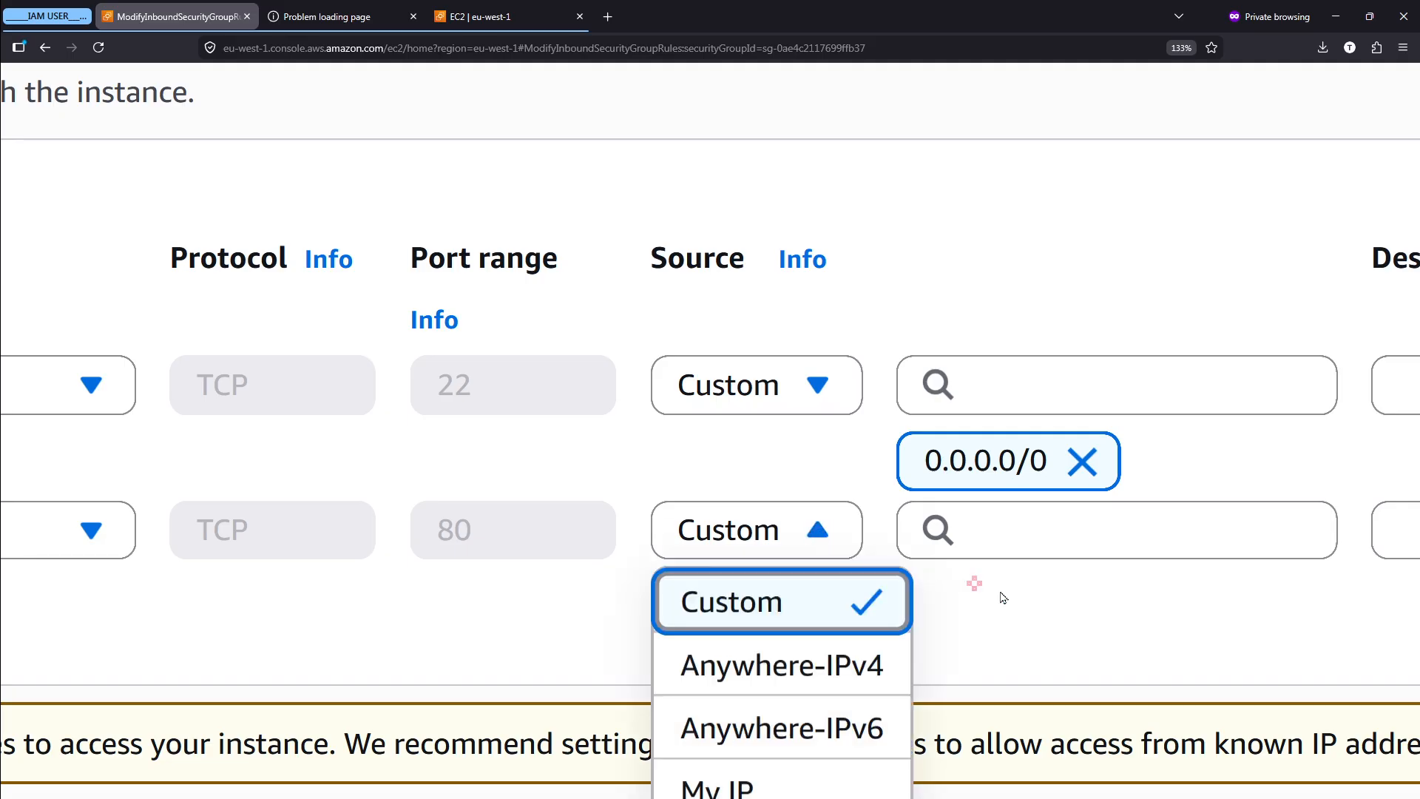
pyautogui.scroll(-2, 1003, 598)
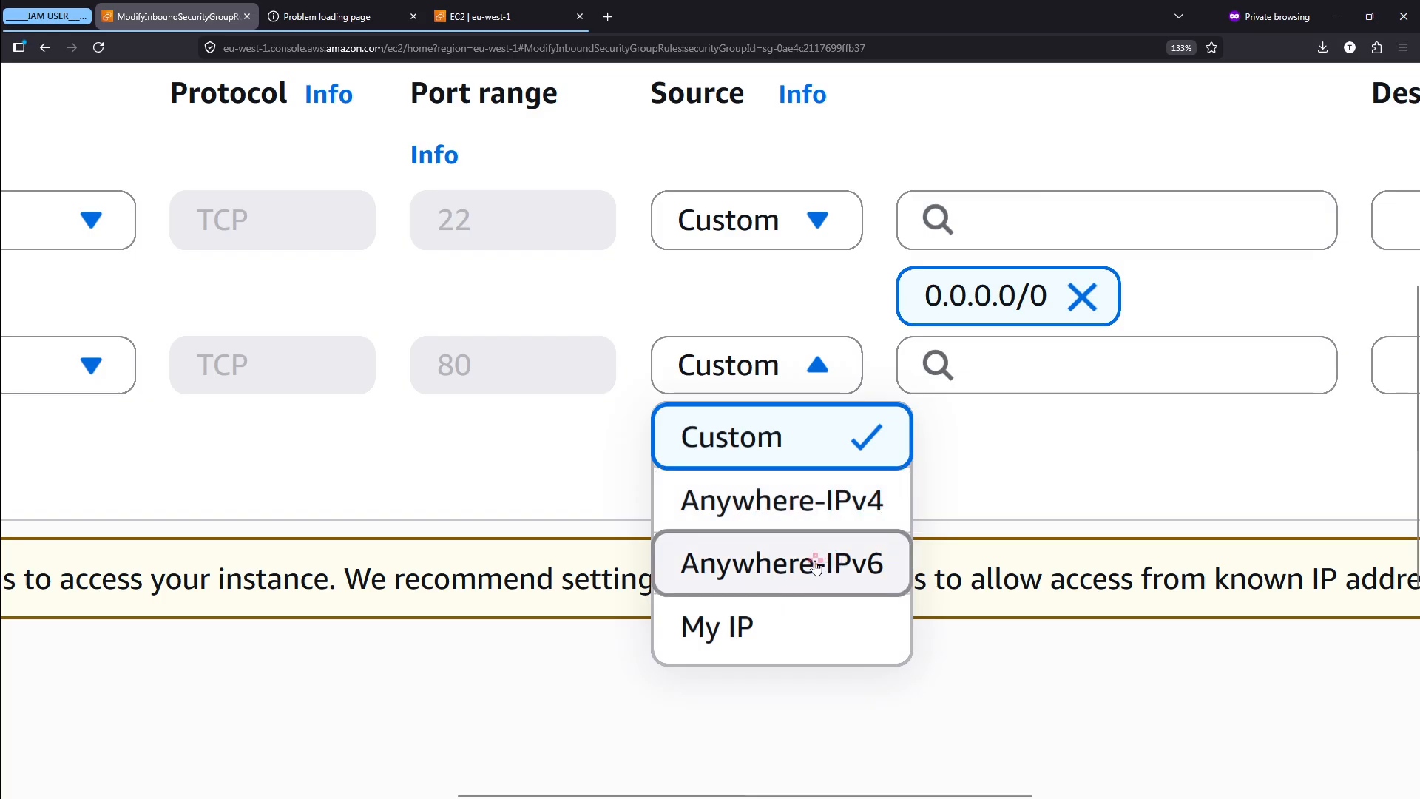
pyautogui.click(999, 463)
# - Look through the CIDR blocks and security groups offered as sources, and set the HTTP rule's source to 0.0.0.0/0
pyautogui.hscroll(4, 999, 464)
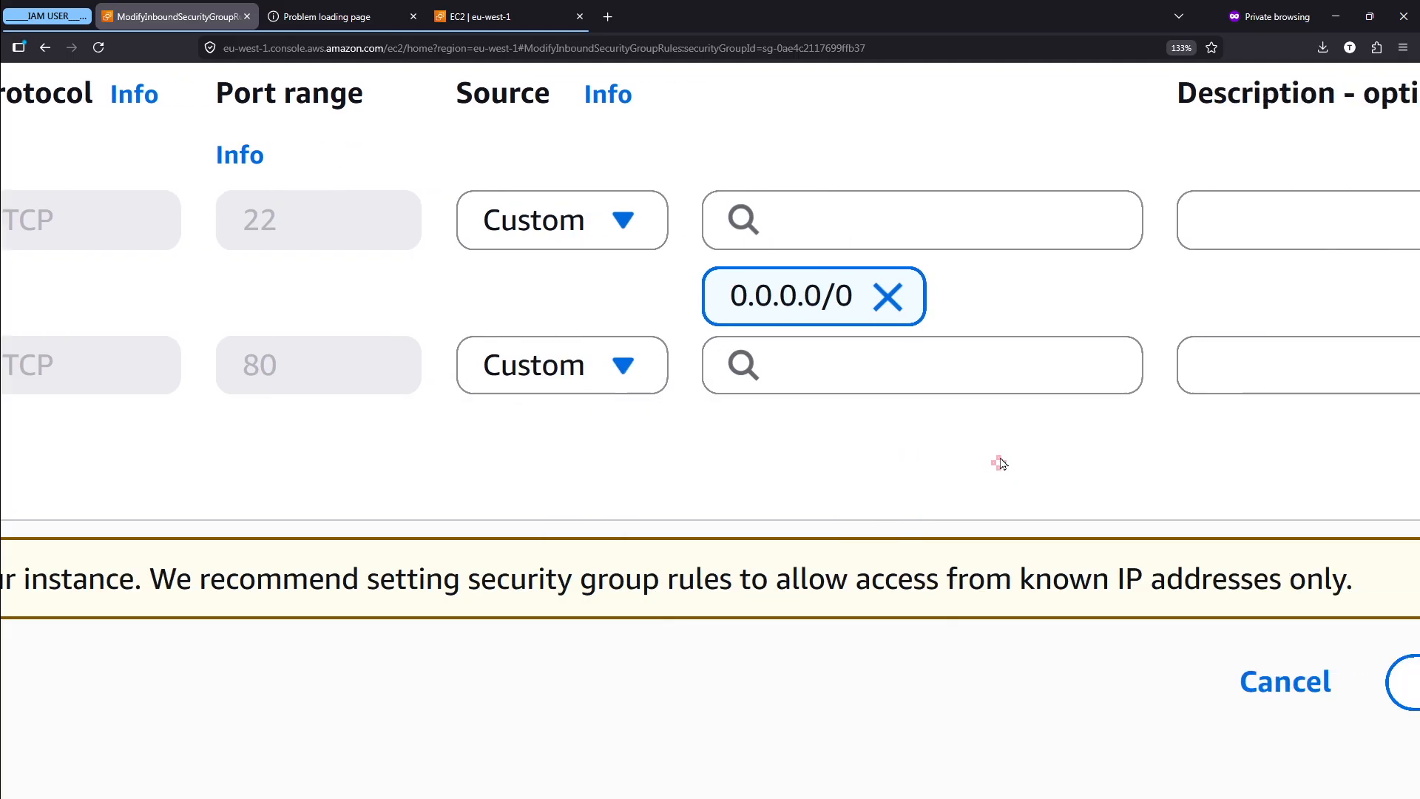
pyautogui.click(808, 364)
pyautogui.keyDown('ctrl'); pyautogui.scroll(3, 807, 364); pyautogui.keyUp('ctrl')
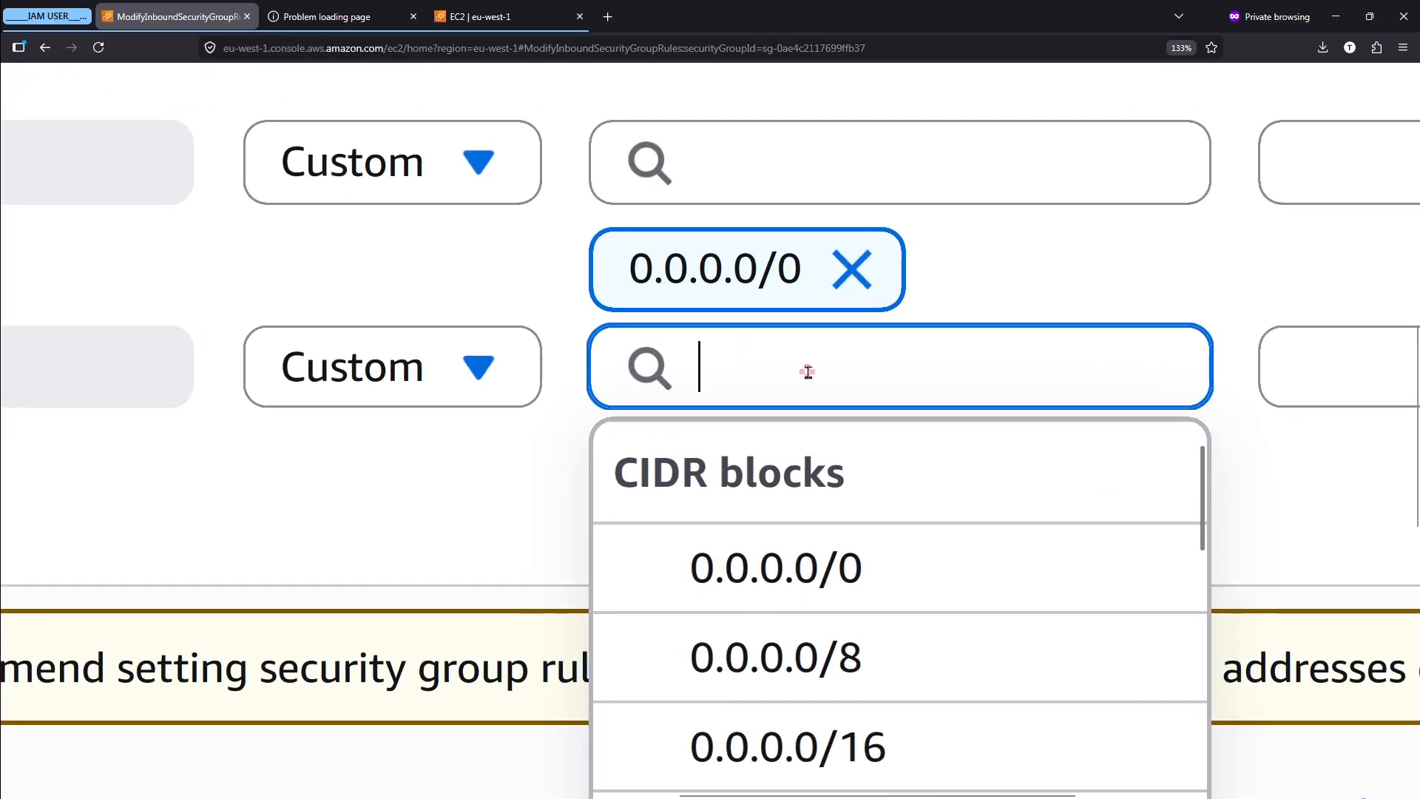
pyautogui.keyDown('ctrl'); pyautogui.scroll(-3, 808, 371); pyautogui.keyUp('ctrl')
pyautogui.scroll(-2, 855, 579)
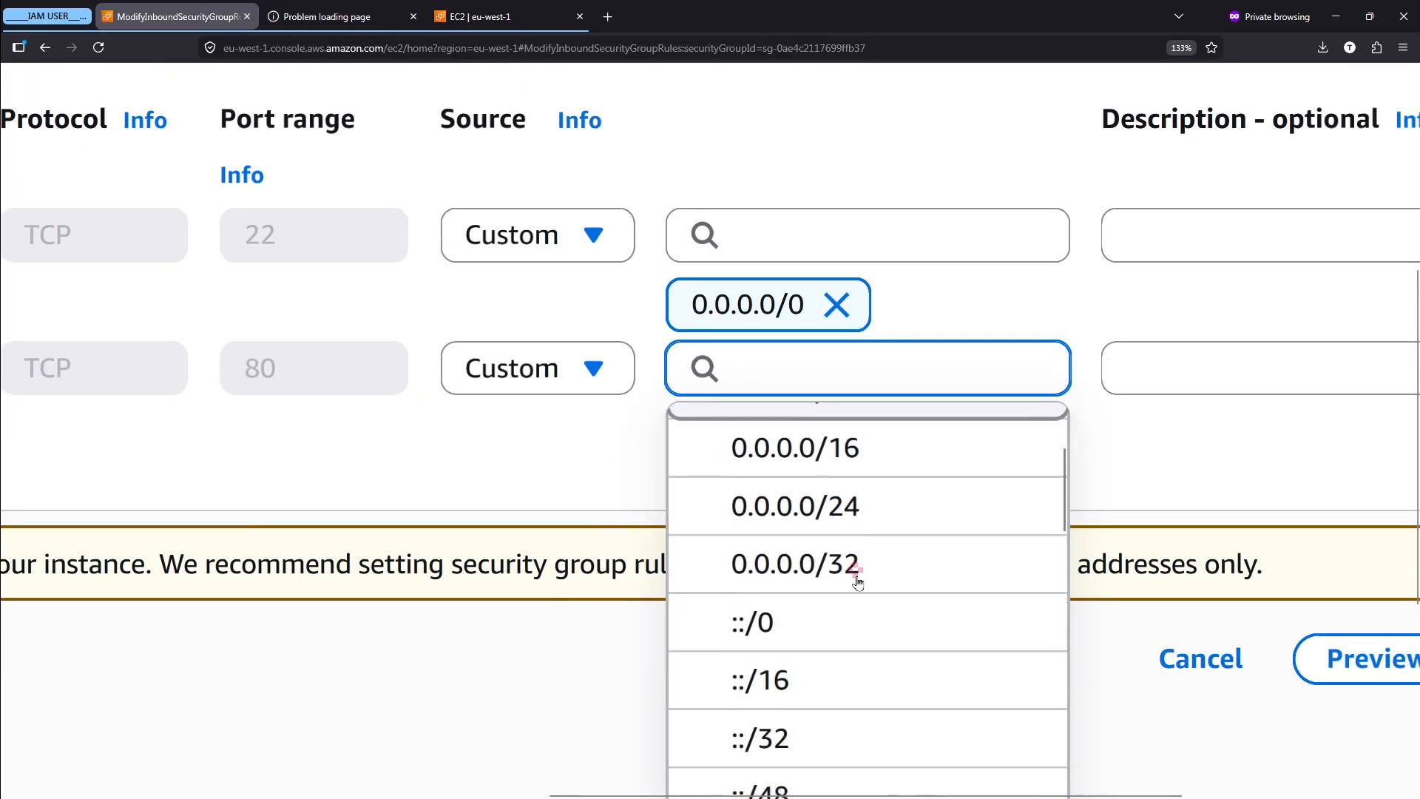
pyautogui.scroll(-3, 1219, 483)
pyautogui.scroll(-5, 888, 621)
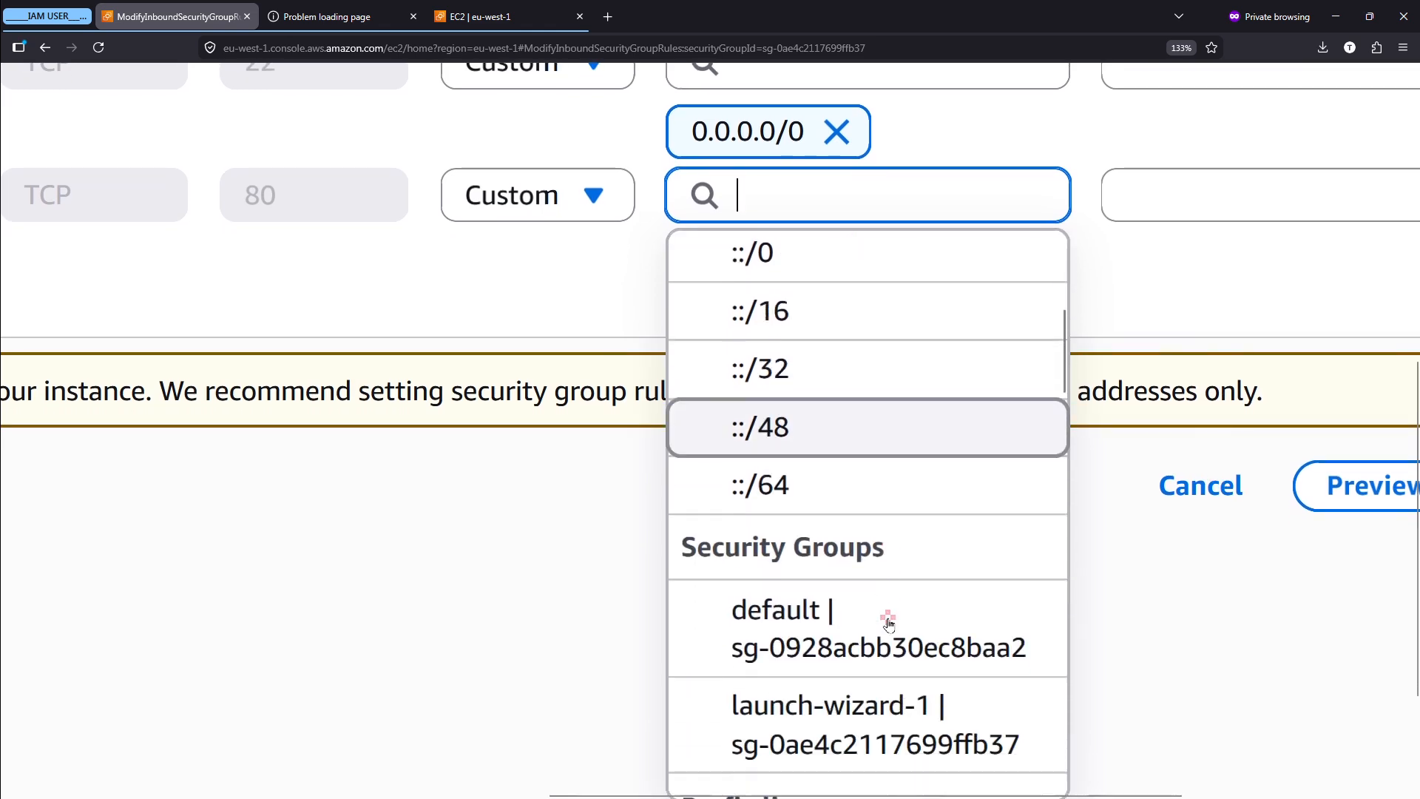
pyautogui.scroll(-8, 888, 622)
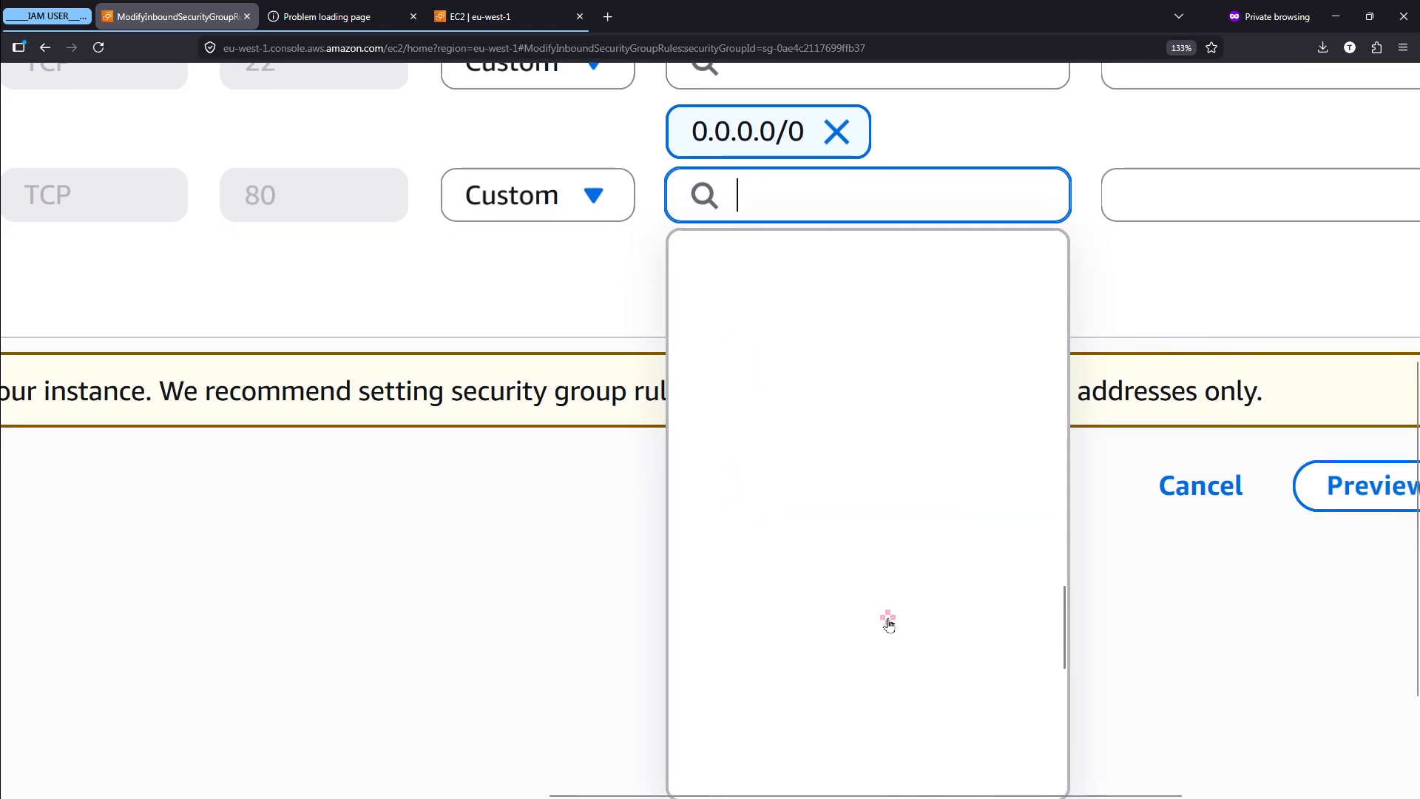
pyautogui.scroll(10, 889, 623)
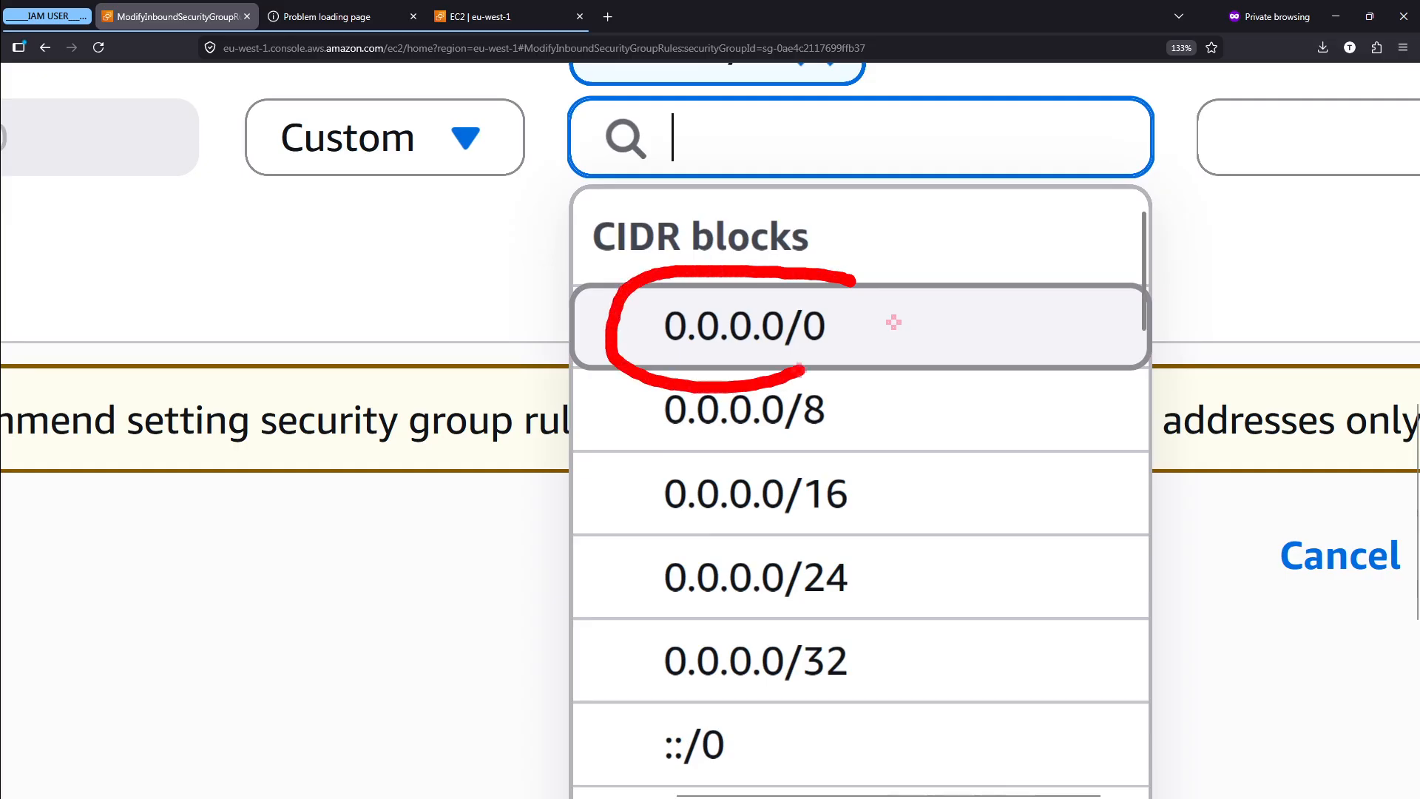
pyautogui.press('Escape')
pyautogui.click(749, 174)
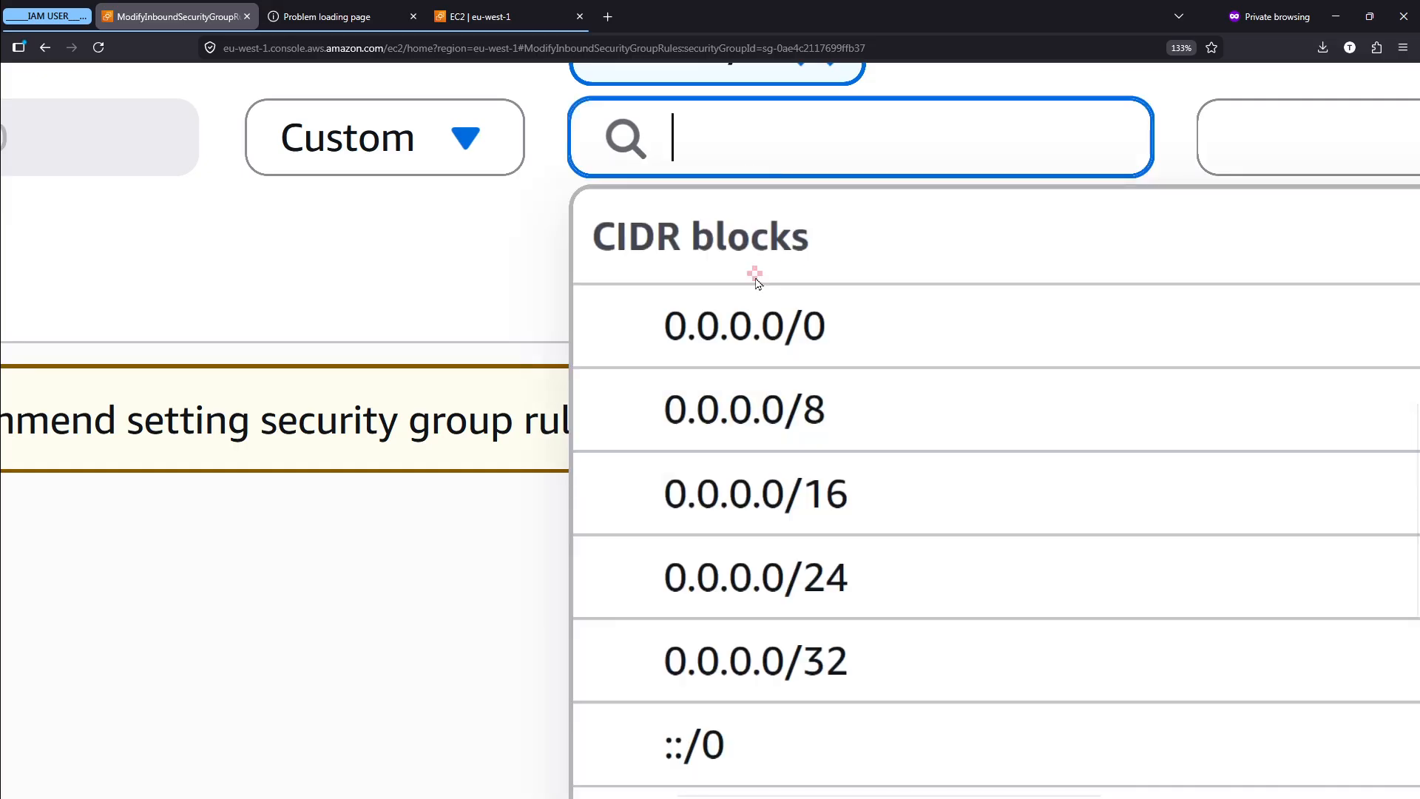
pyautogui.click(761, 326)
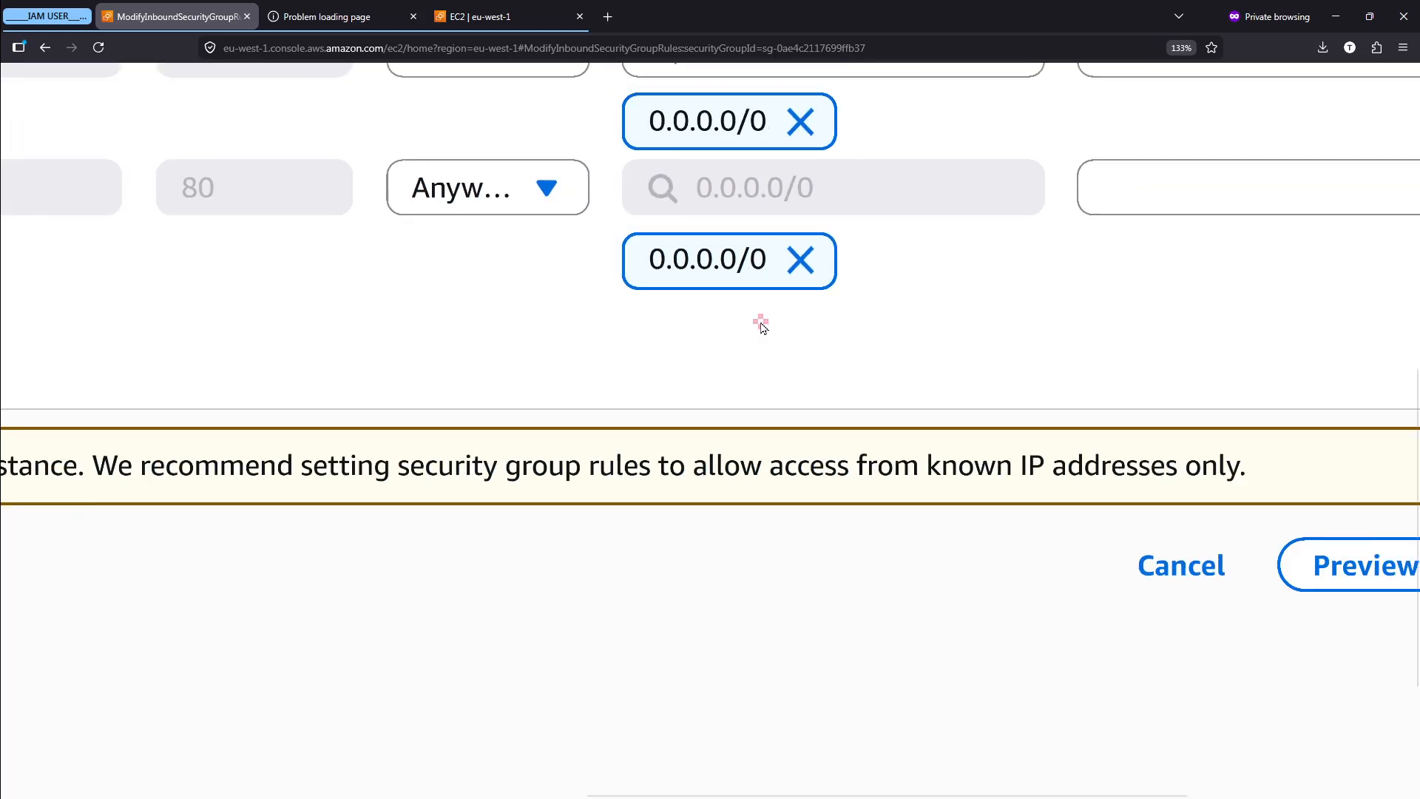
# - Add a blank inbound rule below the HTTP rule and delete it again
pyautogui.hscroll(1, 763, 326)
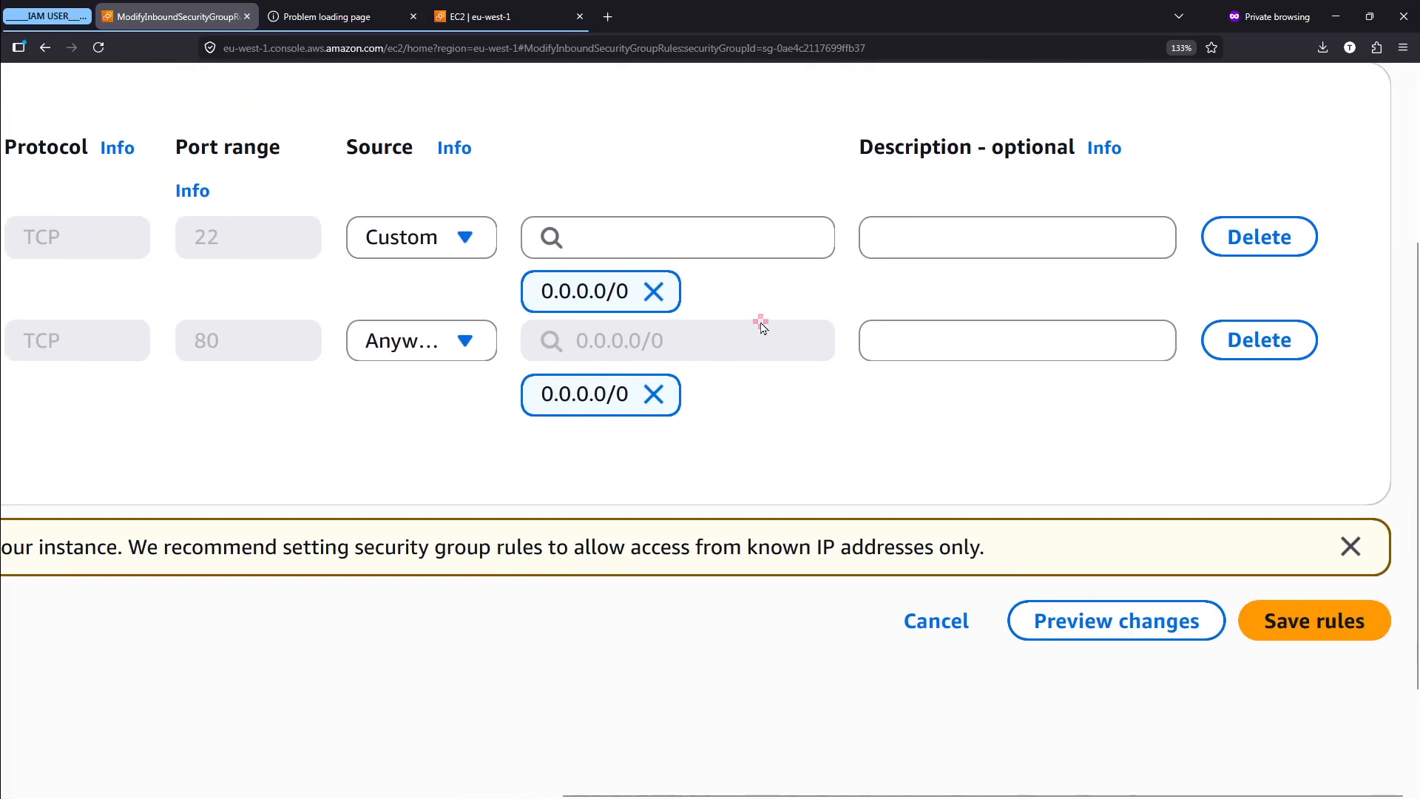
pyautogui.hscroll(-10, 762, 327)
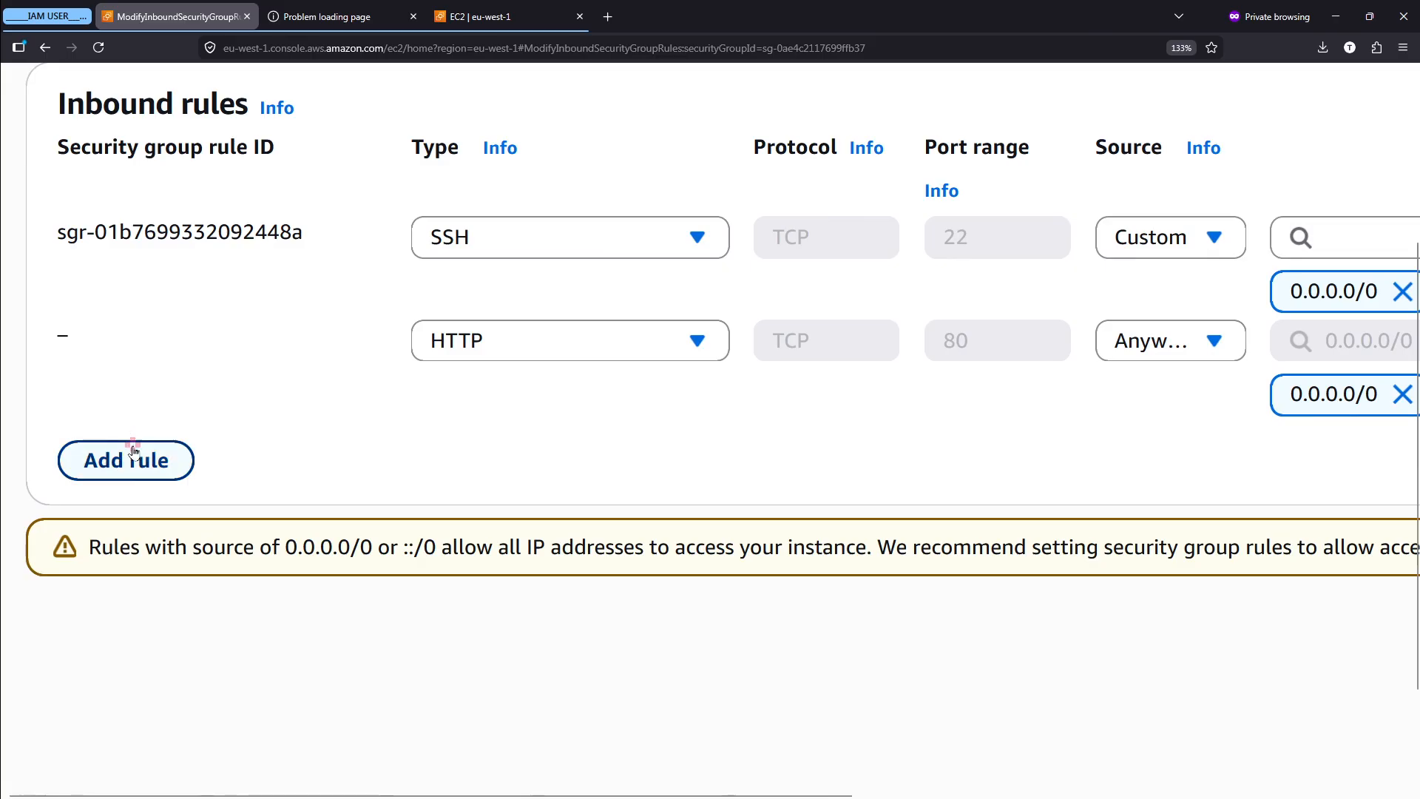
pyautogui.click(104, 457)
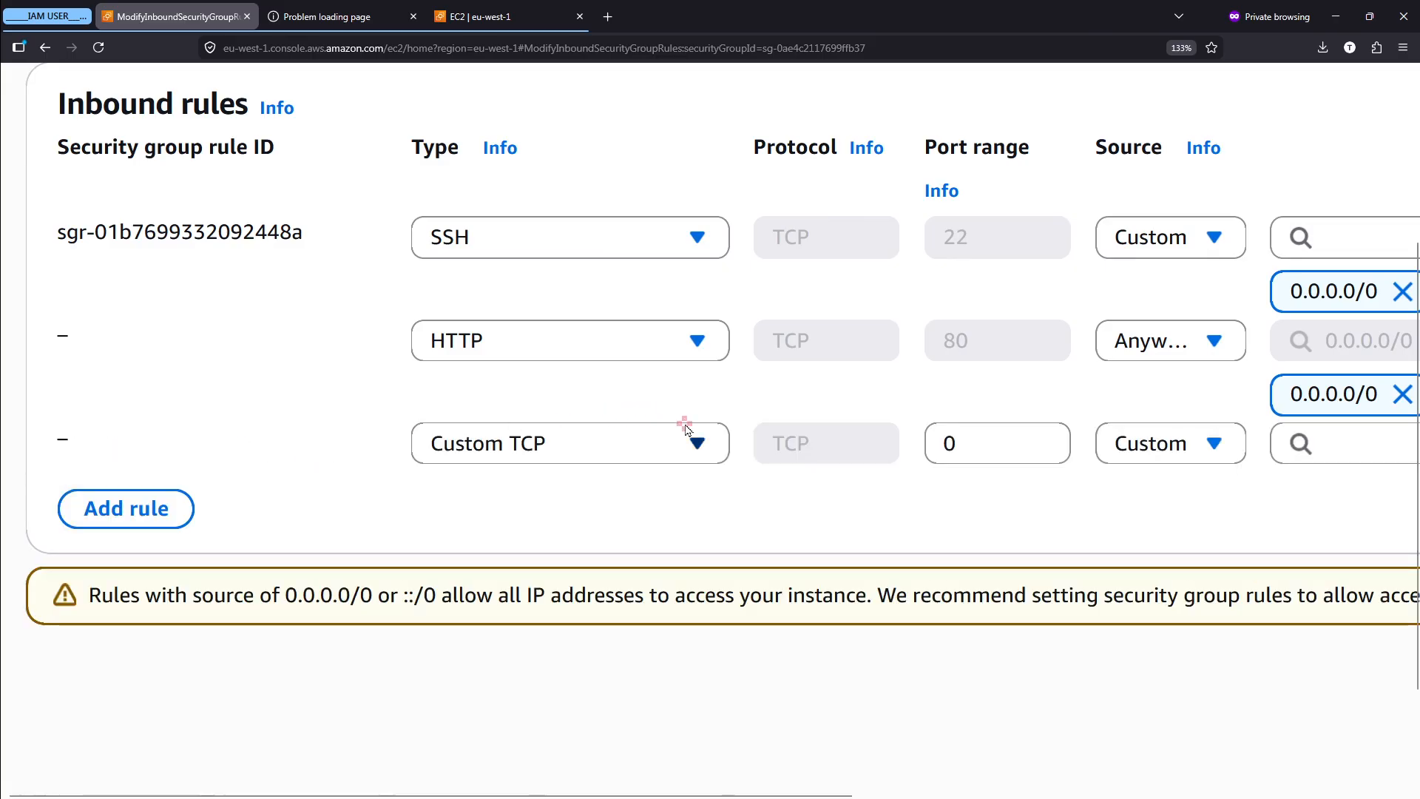
pyautogui.hscroll(6, 732, 448)
pyautogui.scroll(-3, 732, 448)
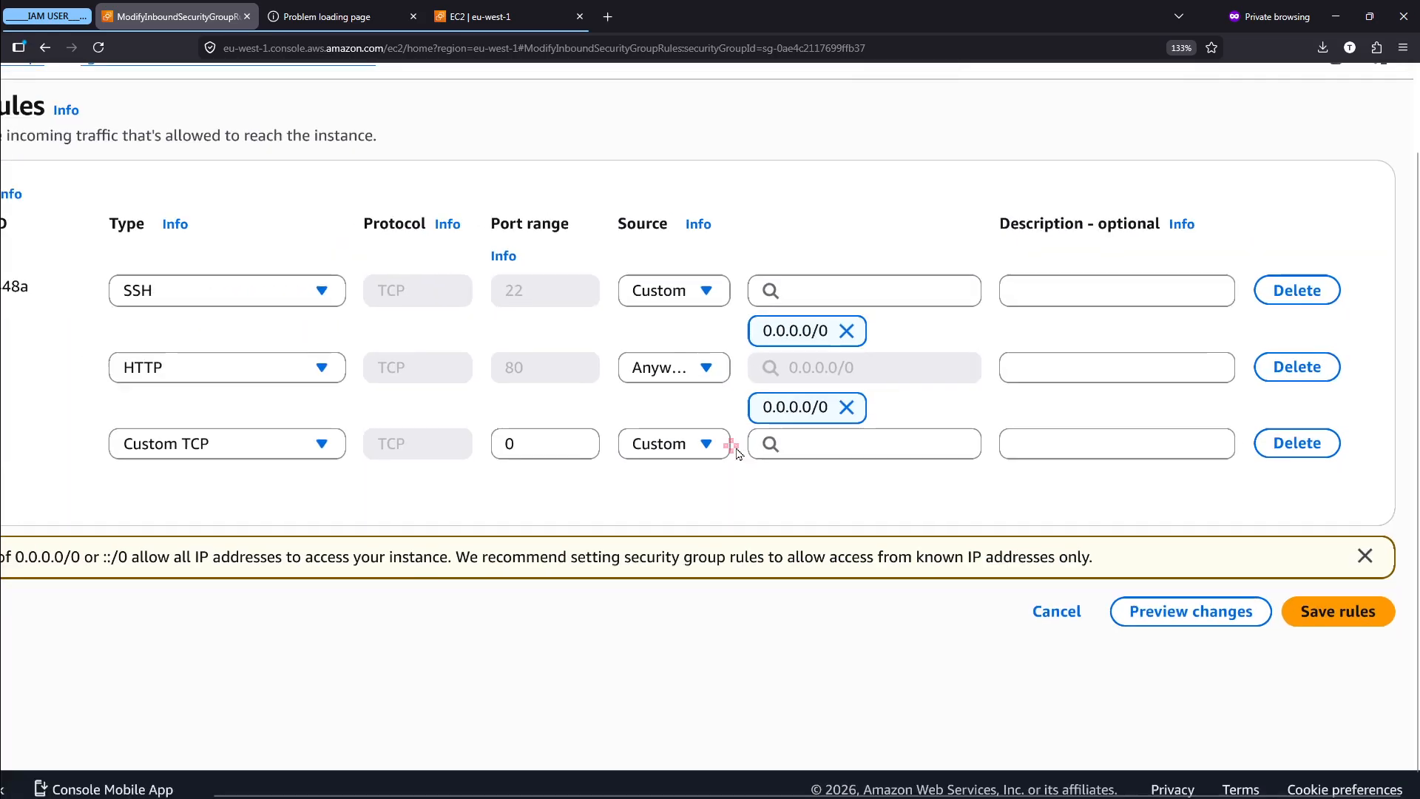
pyautogui.click(1304, 443)
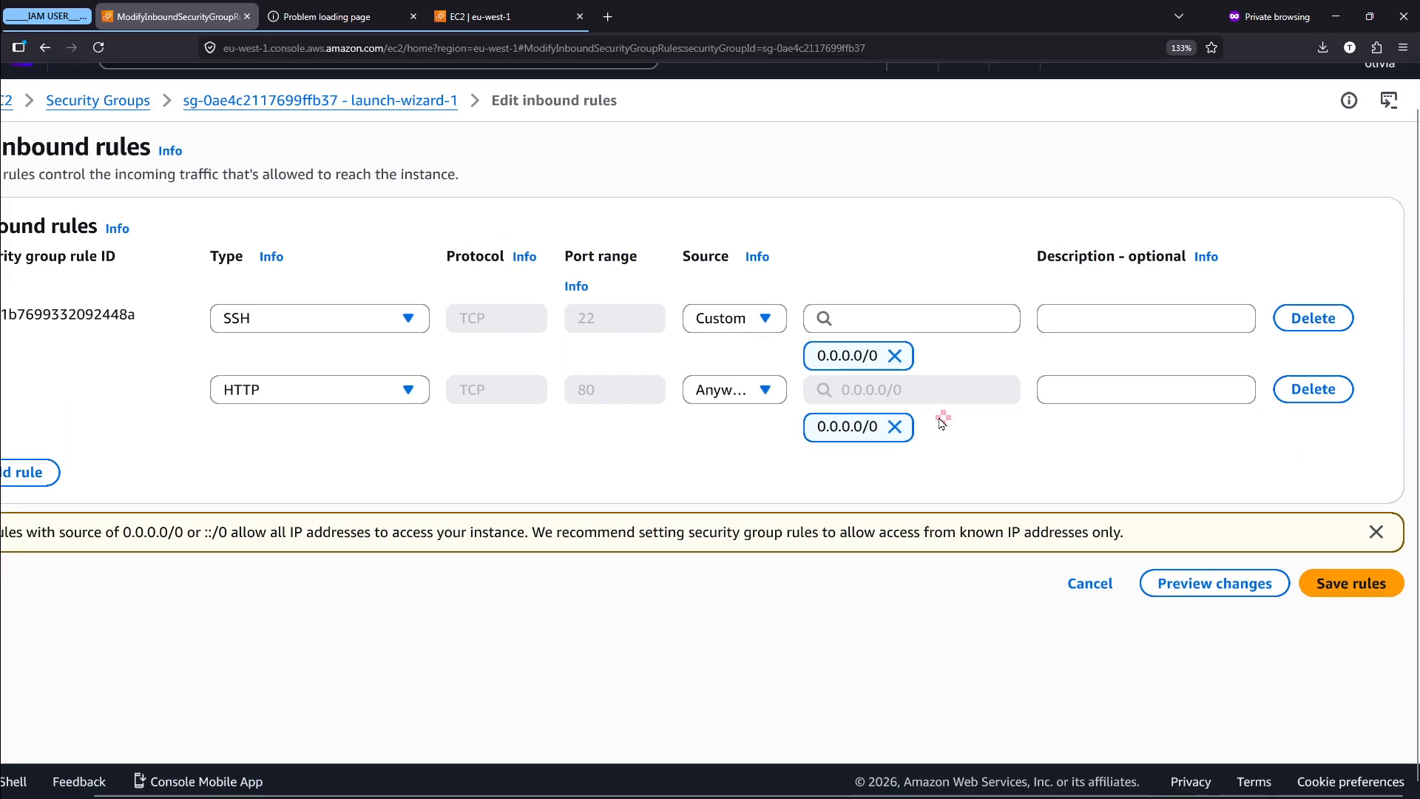
# - Mark up the new HTTP rule for review, clear the markings and save launch-wizard-1's inbound rules
pyautogui.moveTo(204, 380)
pyautogui.mouseDown()
pyautogui.moveTo(1194, 478)
pyautogui.moveTo(1411, 468)
pyautogui.mouseUp()
pyautogui.press('Escape')
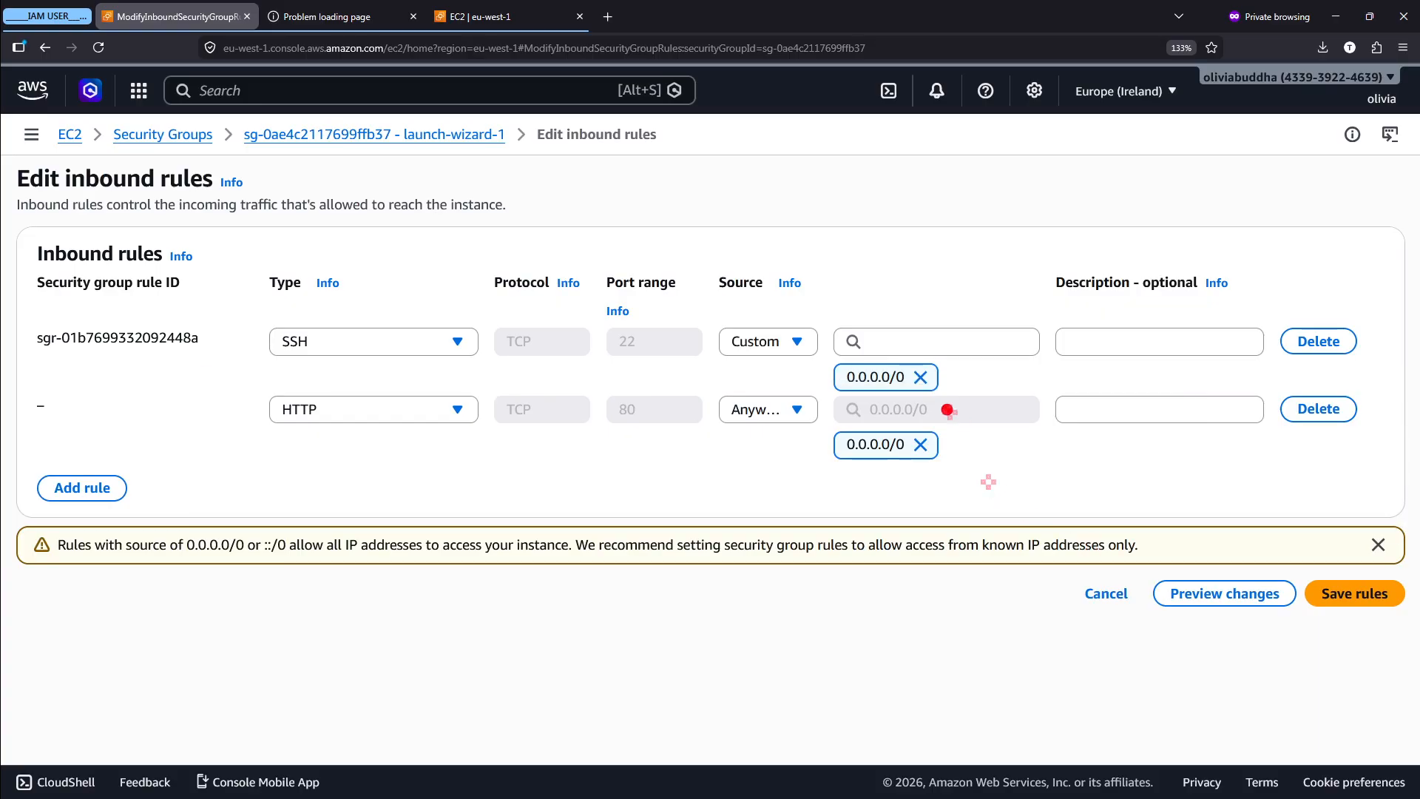
pyautogui.moveTo(908, 395); pyautogui.dragTo(926, 380)
pyautogui.moveTo(1405, 521)
pyautogui.mouseDown()
pyautogui.moveTo(1297, 651)
pyautogui.moveTo(1411, 593)
pyautogui.mouseUp()
pyautogui.press('Escape')
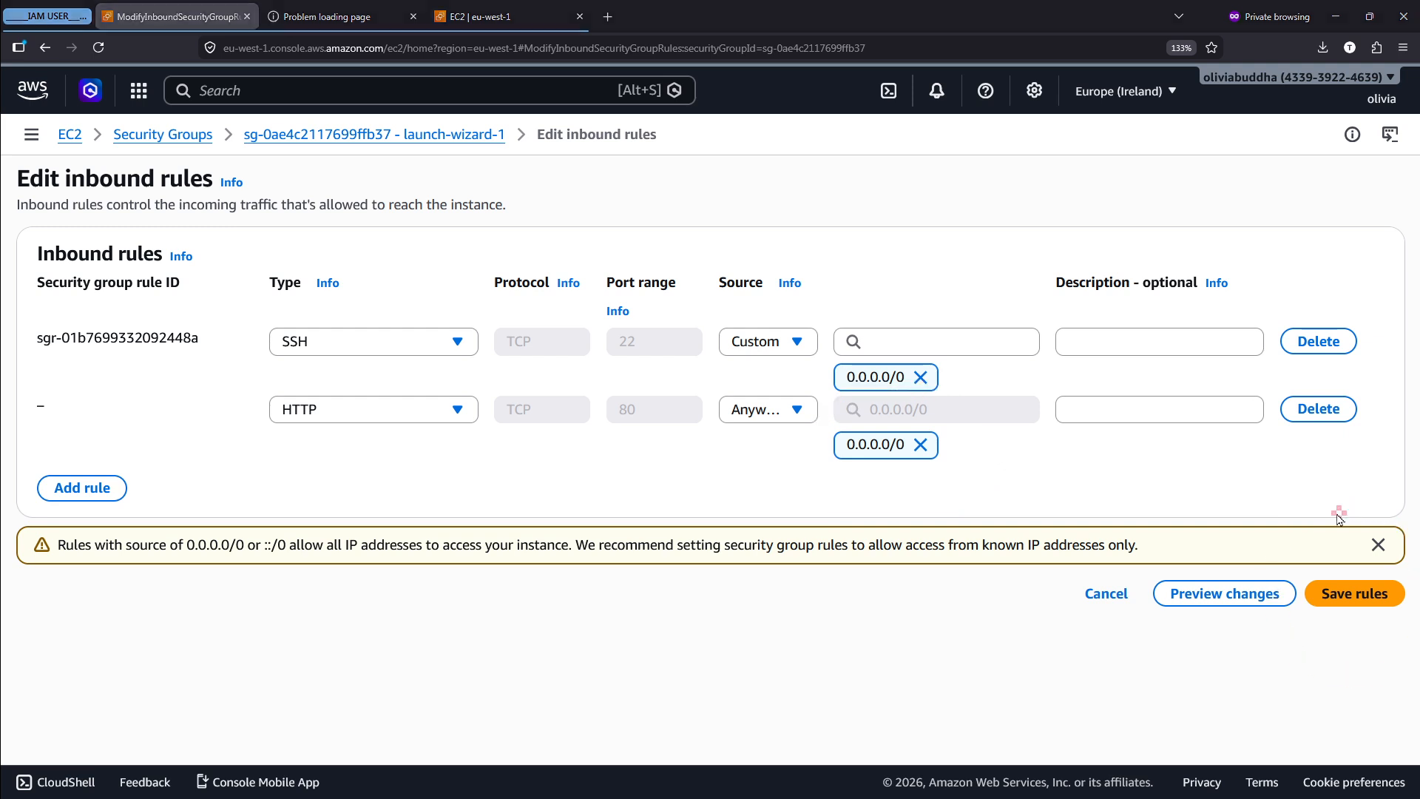
pyautogui.click(1370, 600)
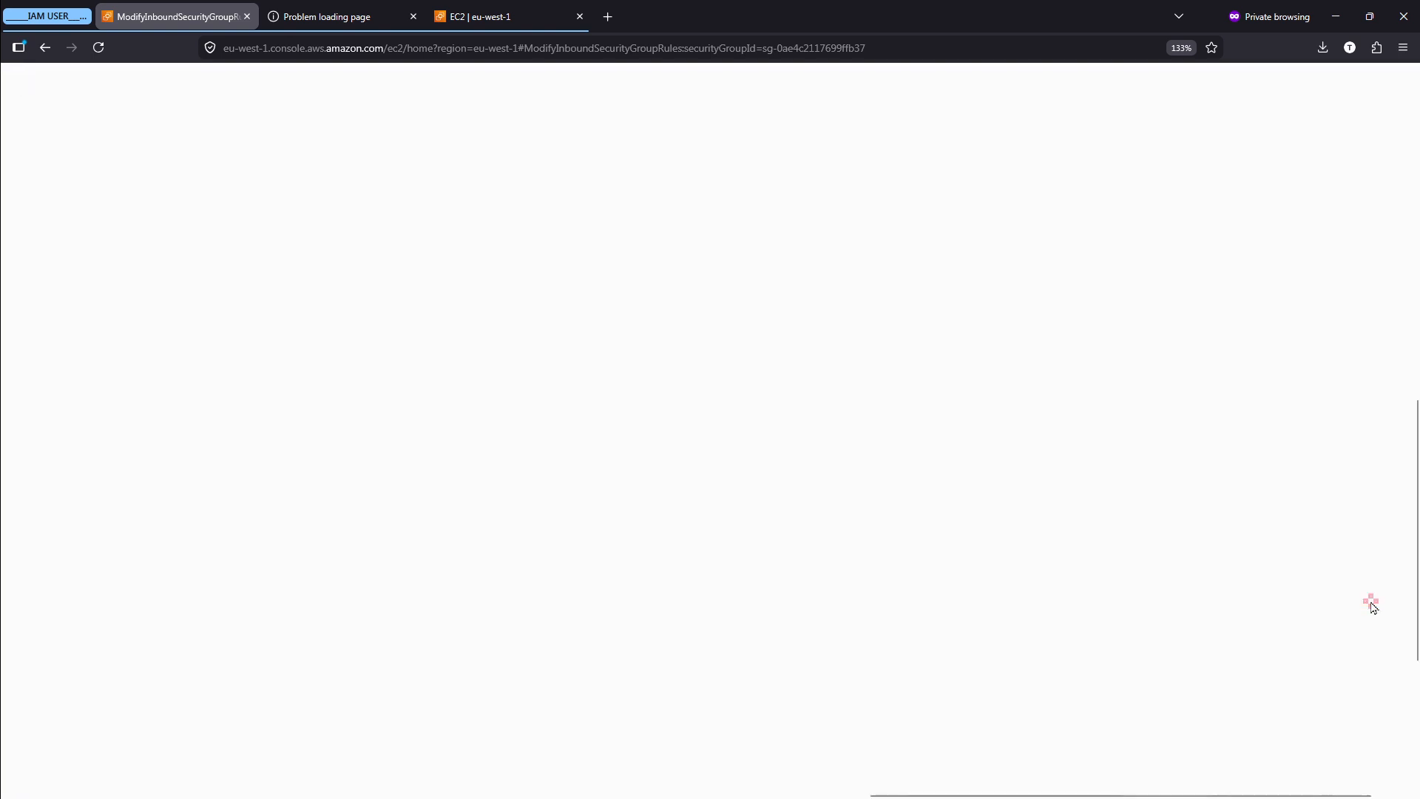
# - Switch to the web page at 3.253.28.102 and reload it to test access with the HTTP rule restored
pyautogui.click(337, 8)
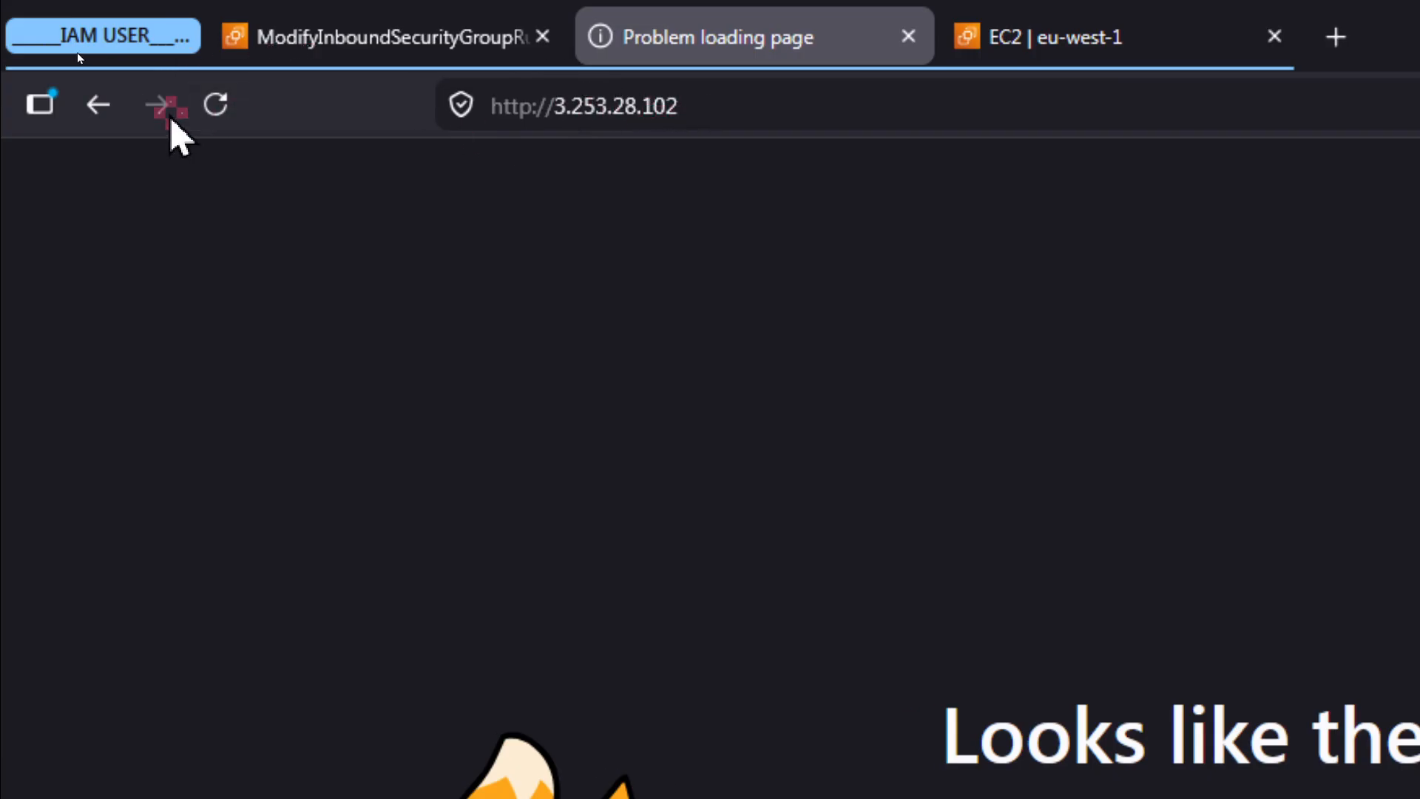
pyautogui.click(221, 121)
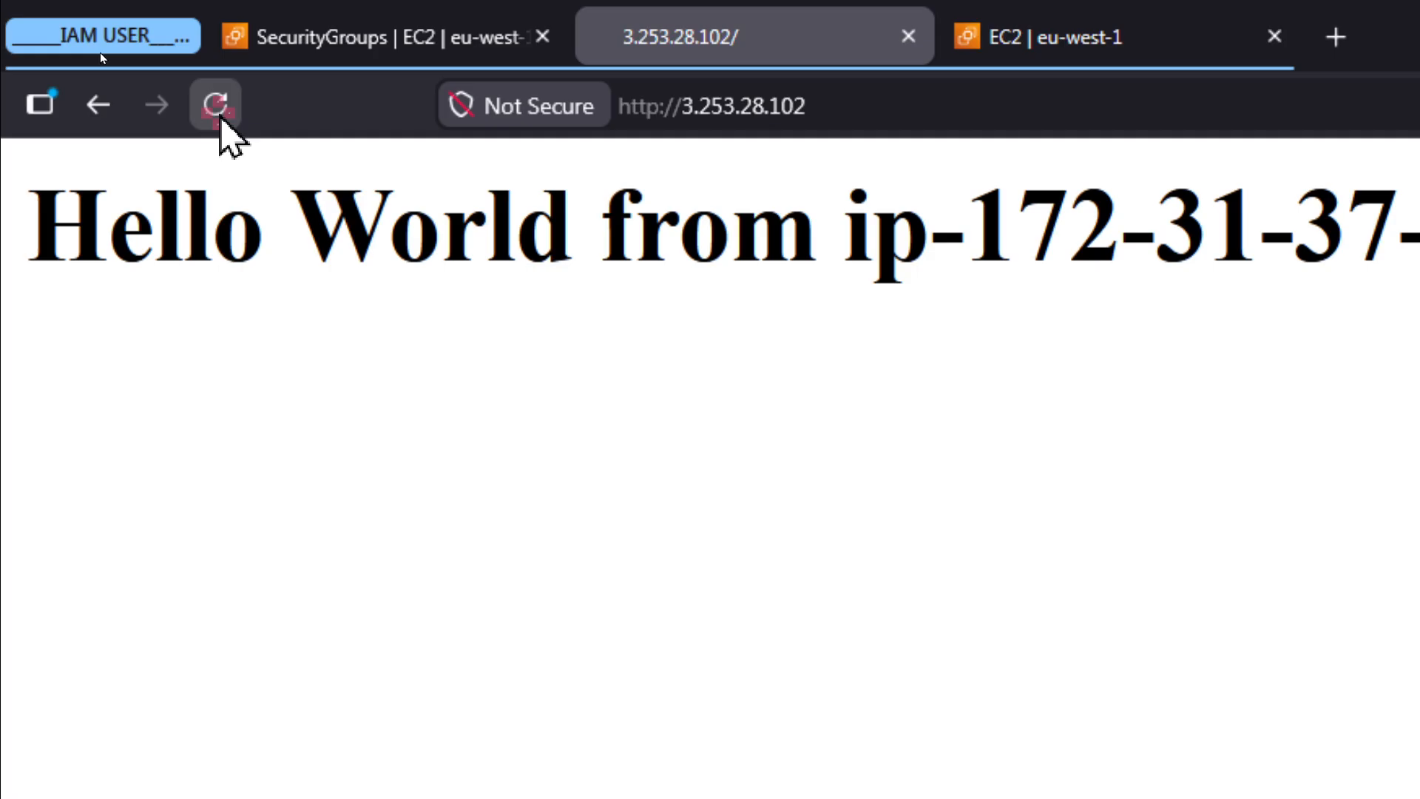
# - Mark the Hello World heading on the instance's web page for review and go back to the Security Groups list
pyautogui.moveTo(45, 222); pyautogui.dragTo(805, 215)
pyautogui.click(802, 213)
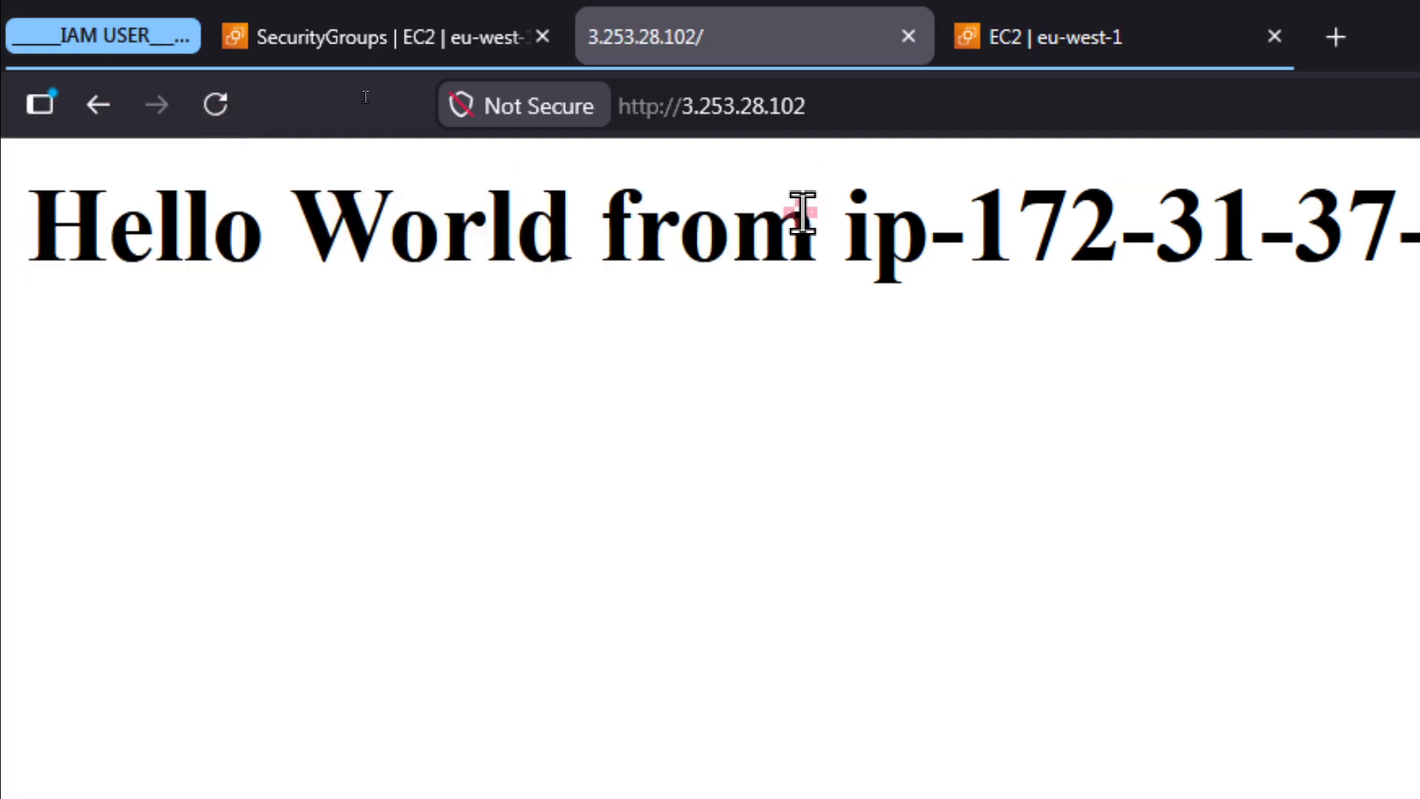
pyautogui.click(422, 11)
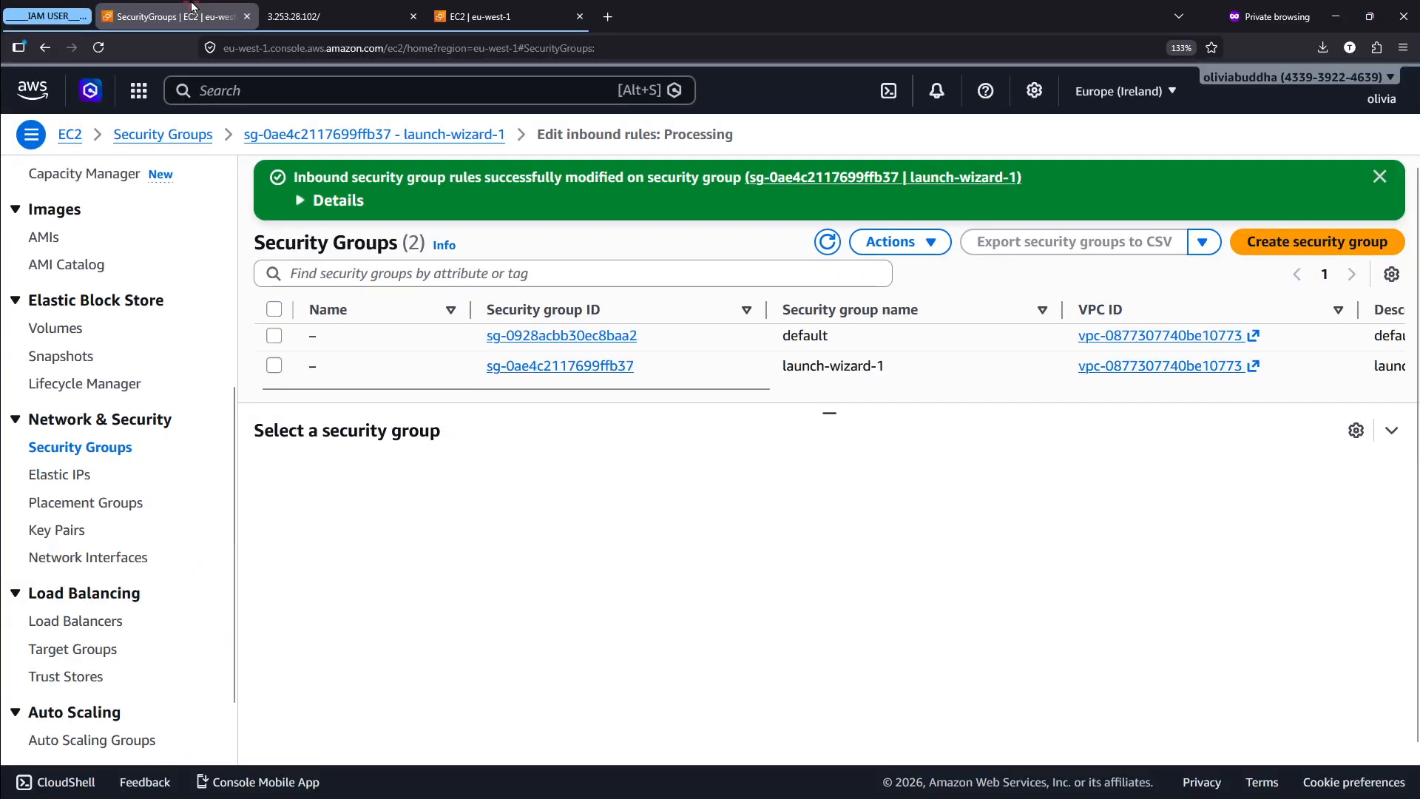
pyautogui.scroll(-2, 249, 370)
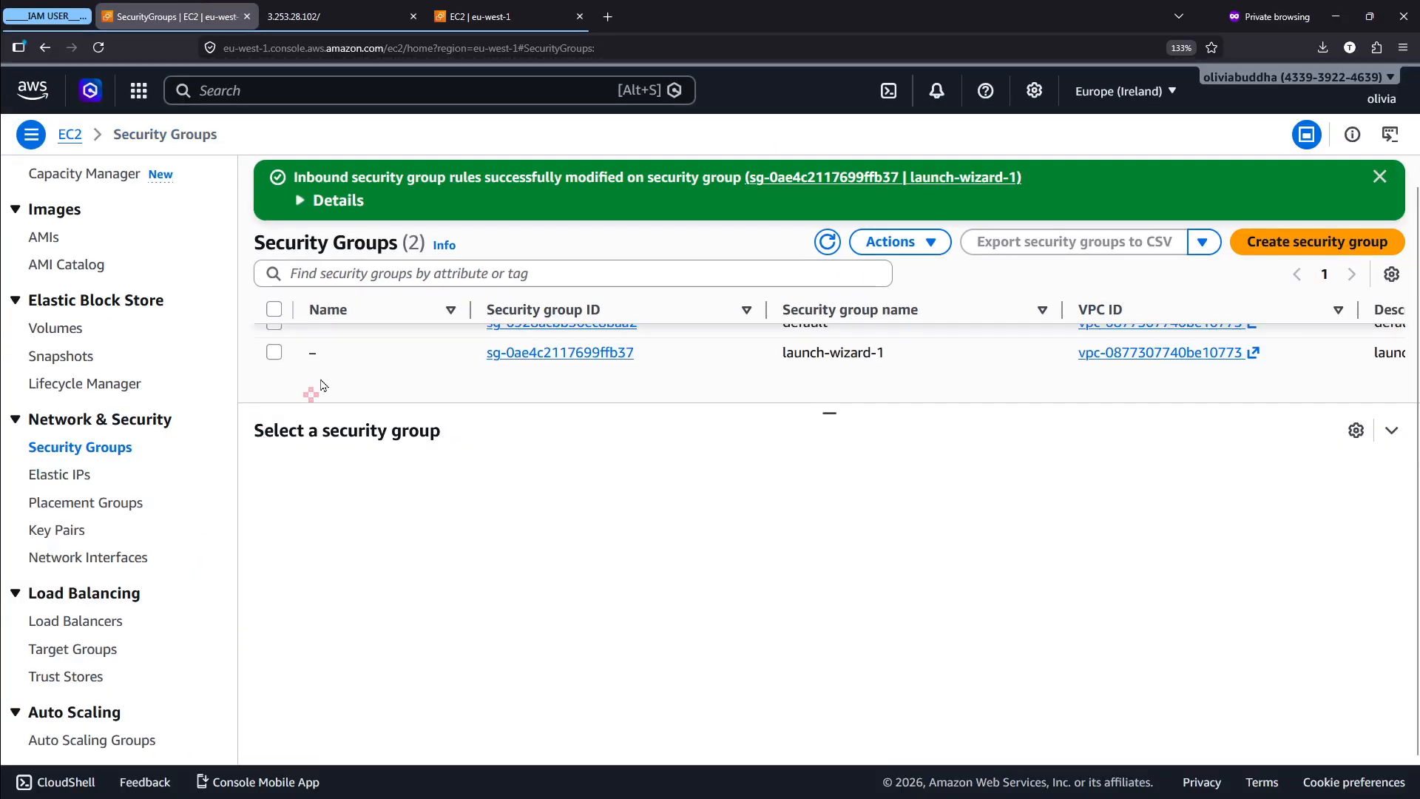
pyautogui.scroll(5, 42, 348)
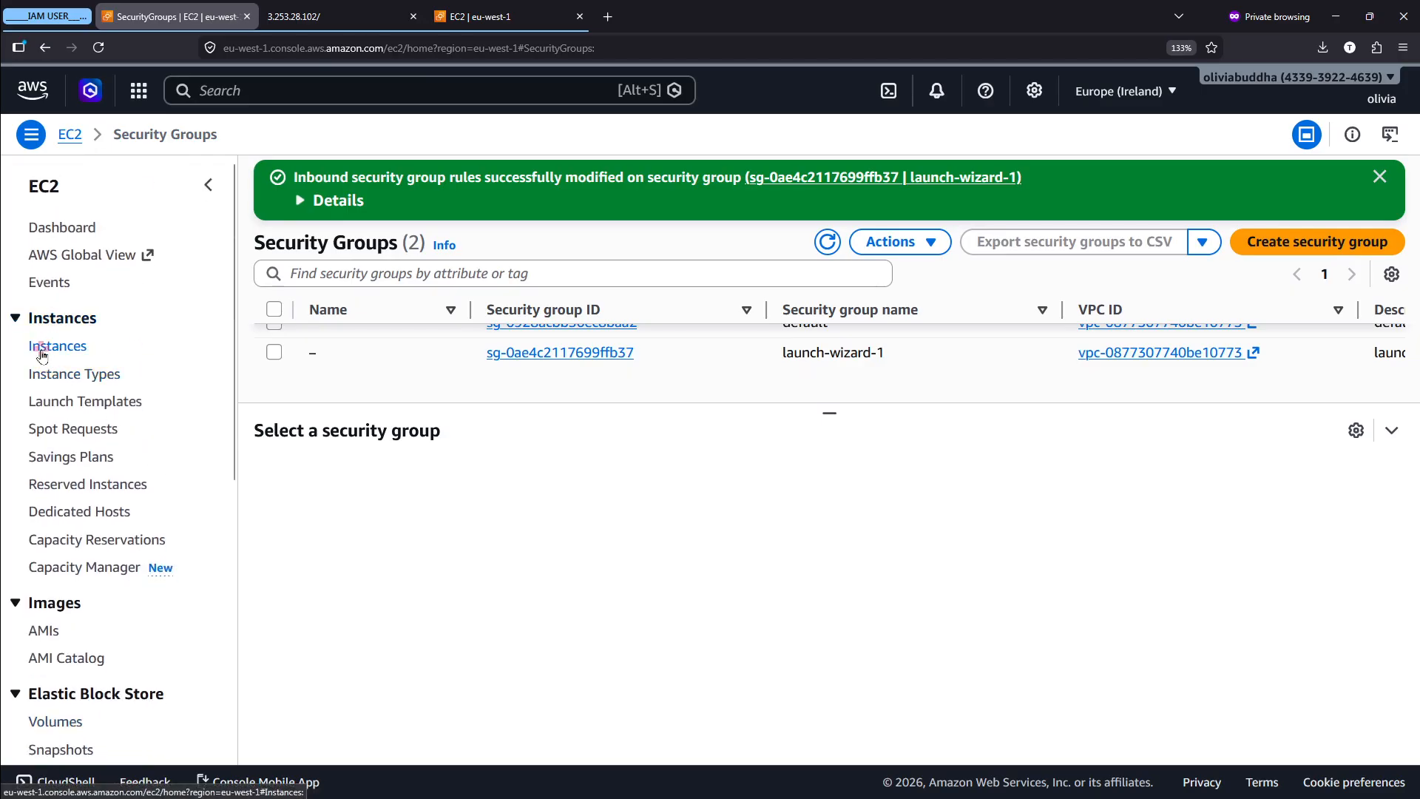
pyautogui.scroll(5, 38, 349)
pyautogui.scroll(5, 42, 355)
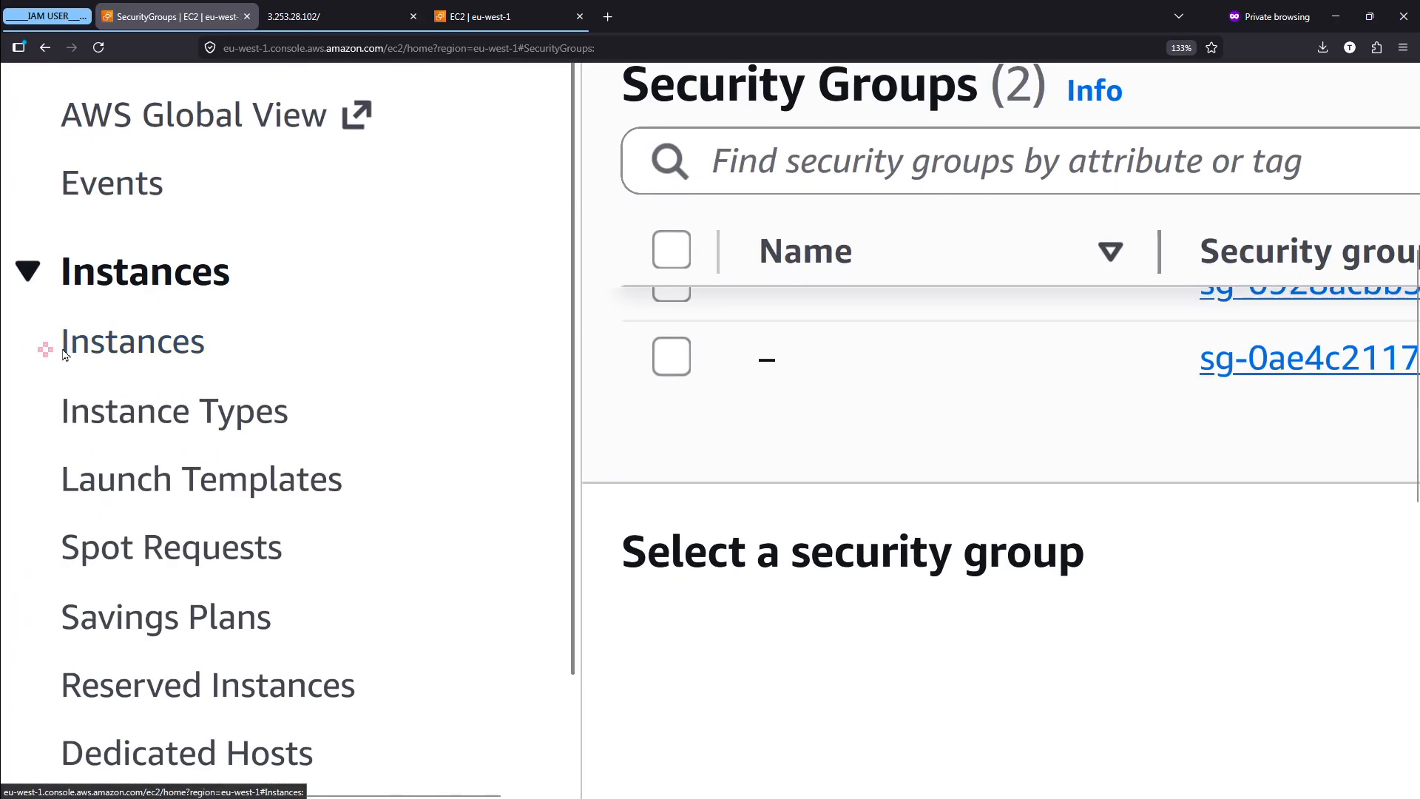
pyautogui.scroll(-5, 102, 333)
# - Switch from the other open launch-wizard-1 details page to the EC2 Instances list
pyautogui.click(488, 21)
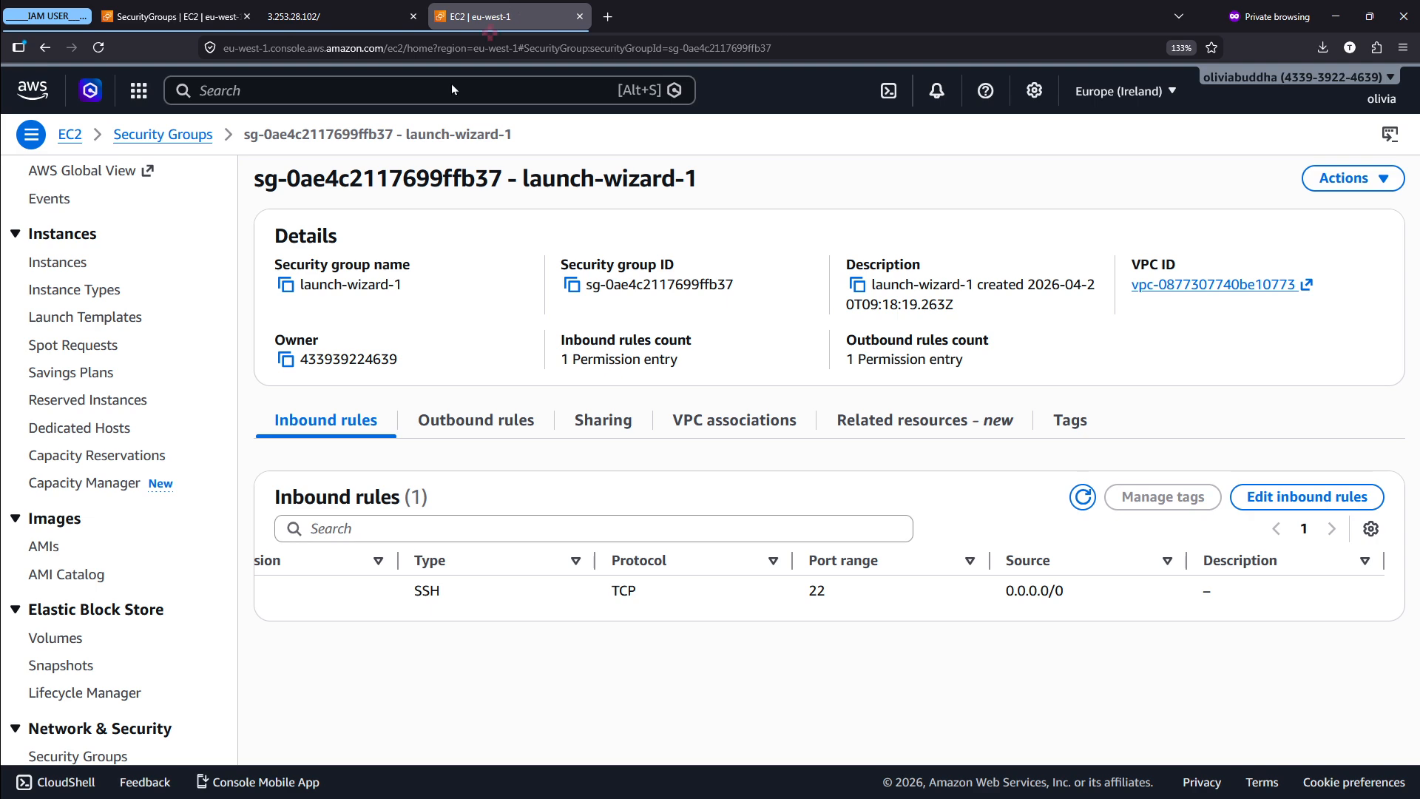
pyautogui.scroll(5, 51, 268)
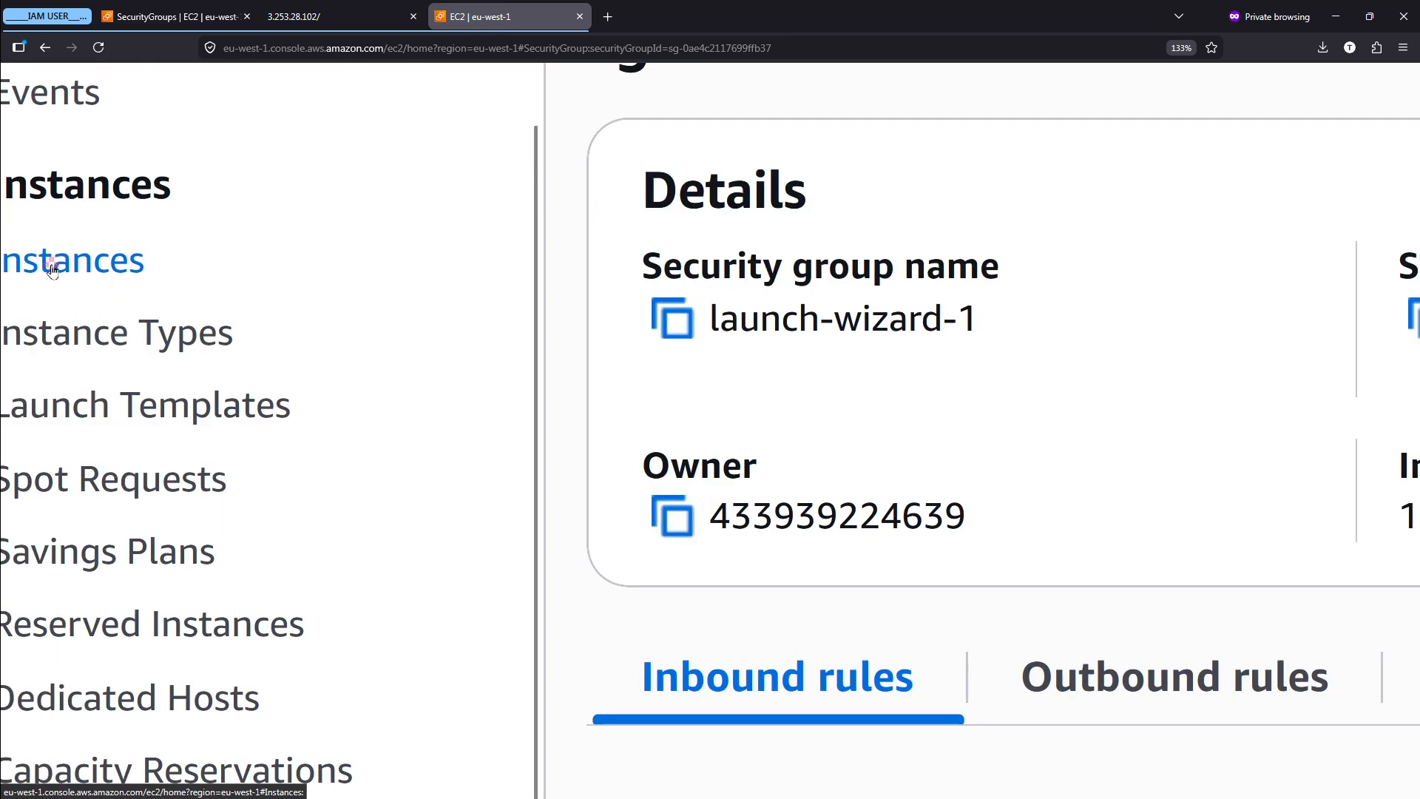
pyautogui.click(79, 270)
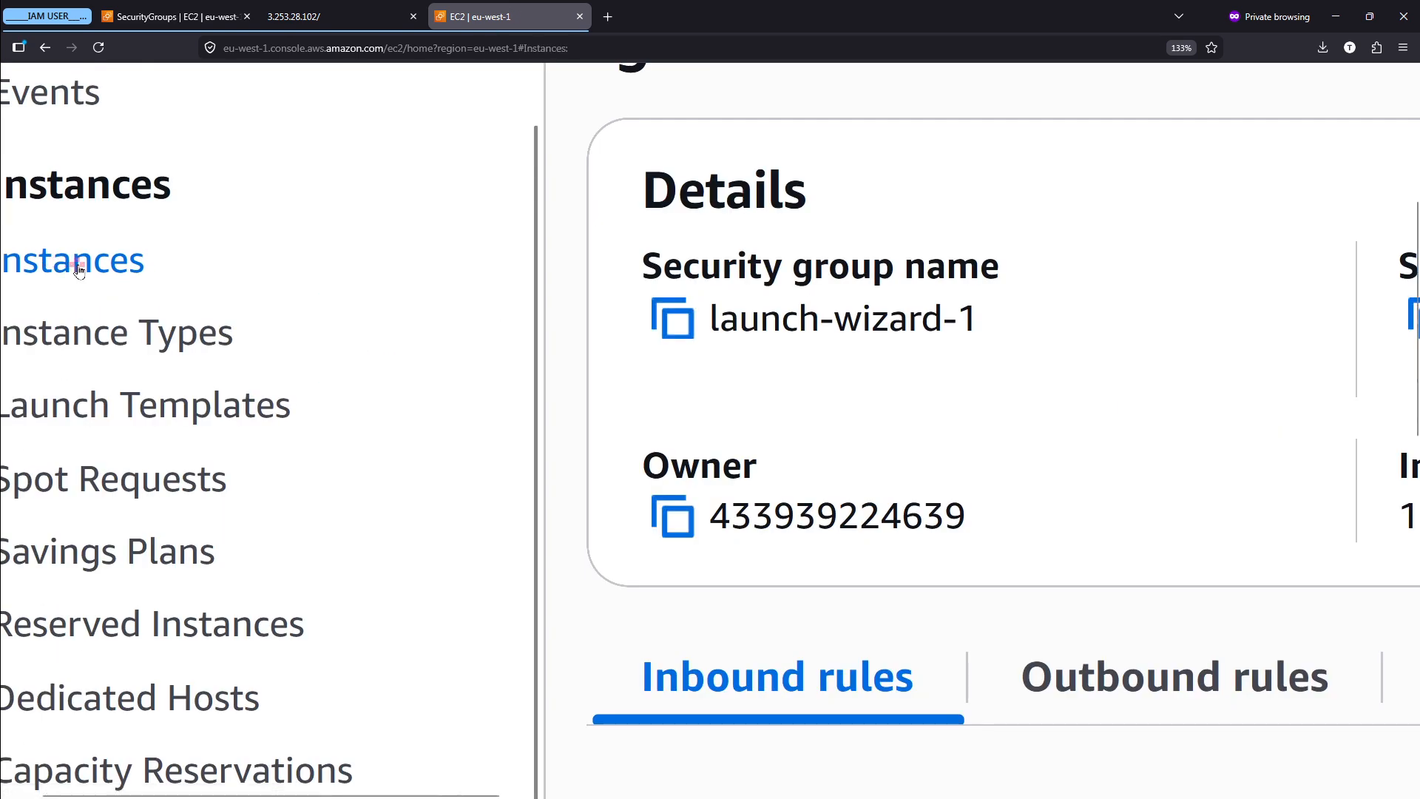
pyautogui.scroll(-2, 79, 270)
pyautogui.hscroll(-1, 79, 271)
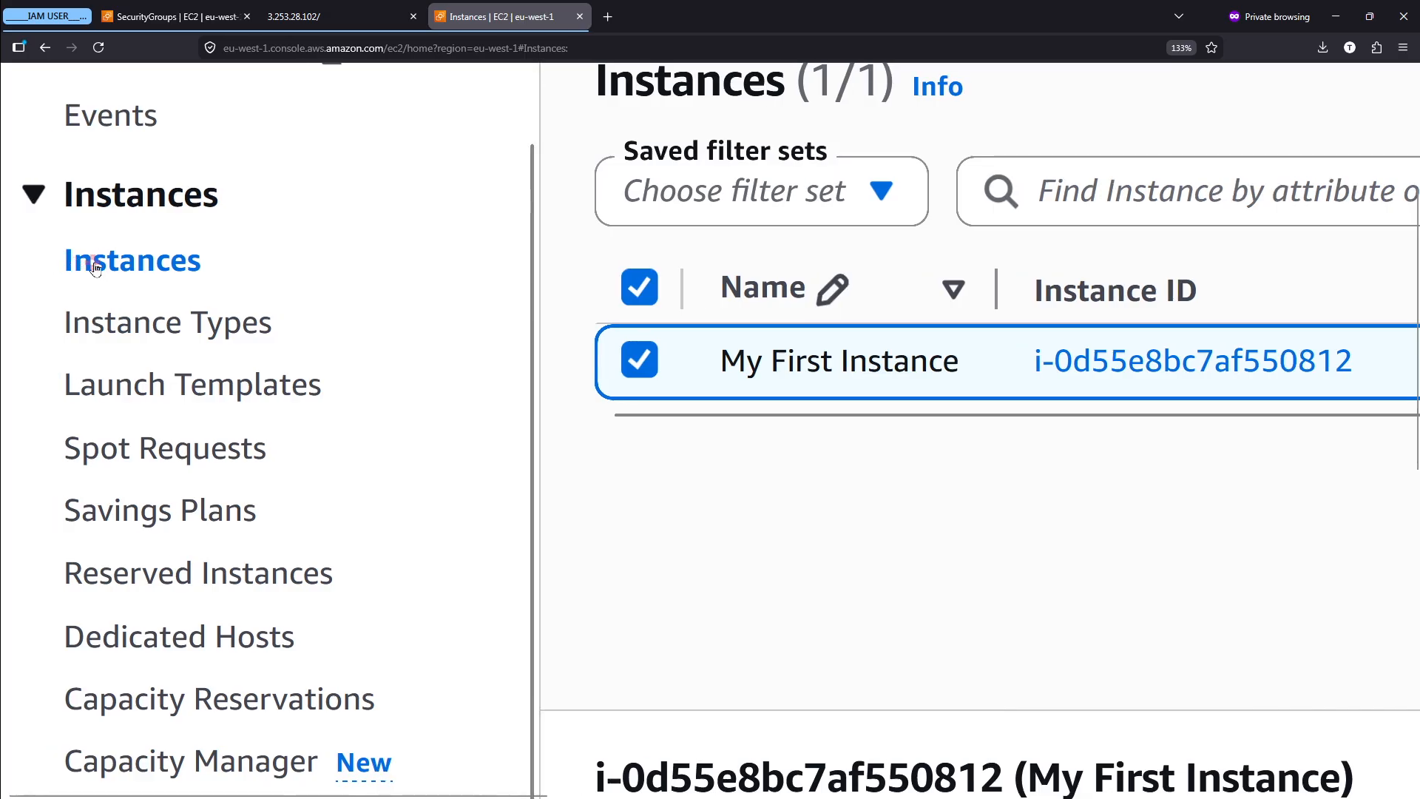
pyautogui.scroll(-5, 97, 267)
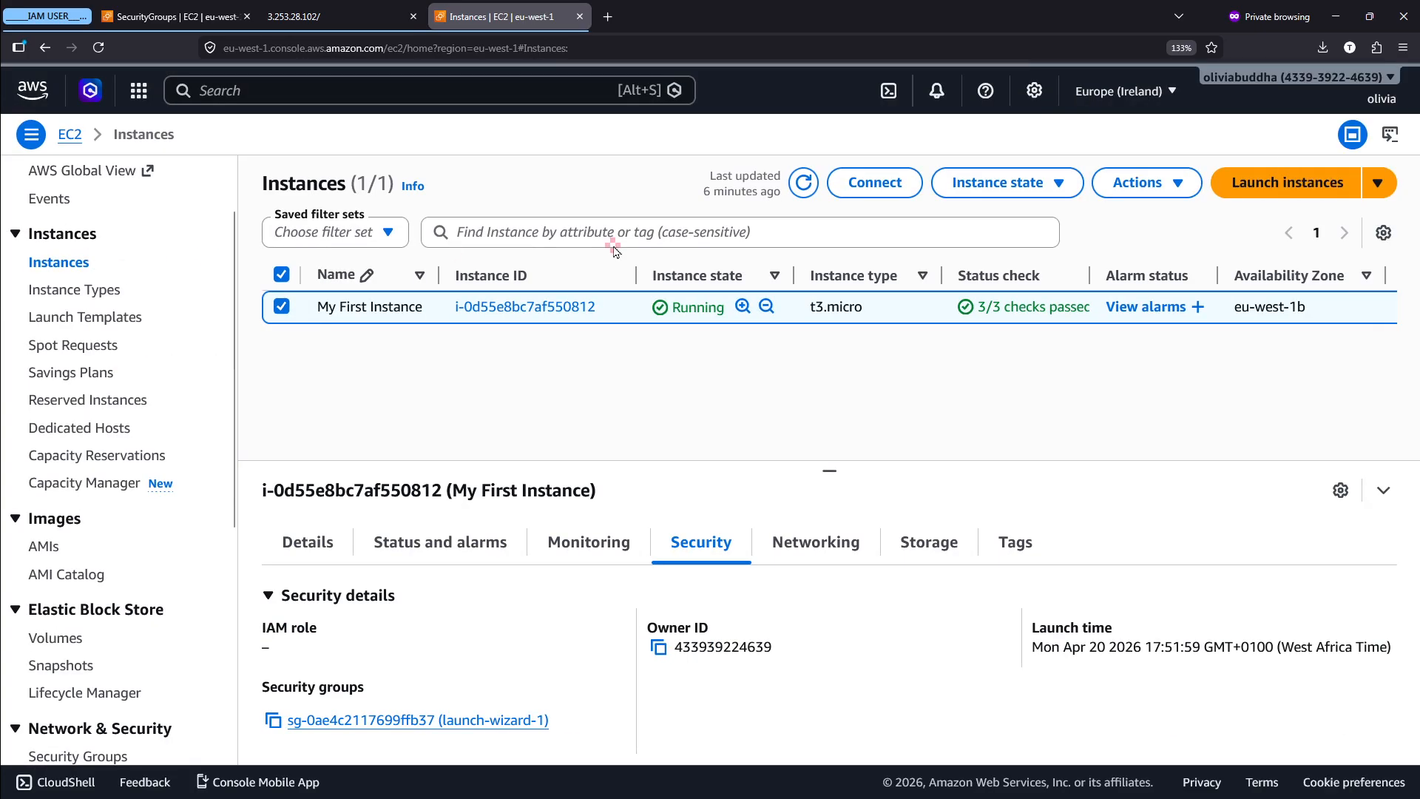
# - Open the details page of My First Instance and return to the Instances list
pyautogui.scroll(4, 525, 309)
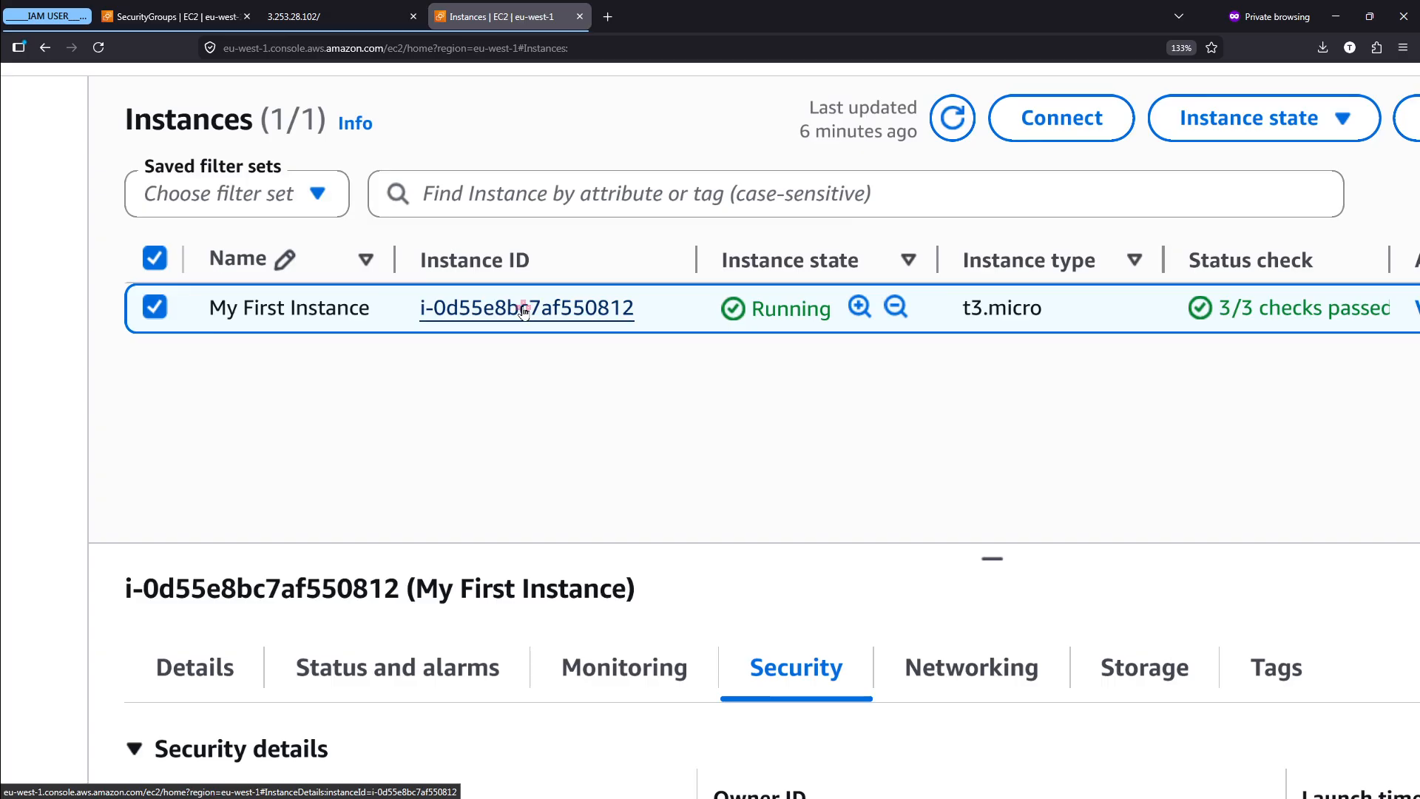
pyautogui.click(523, 309)
pyautogui.scroll(-4, 524, 311)
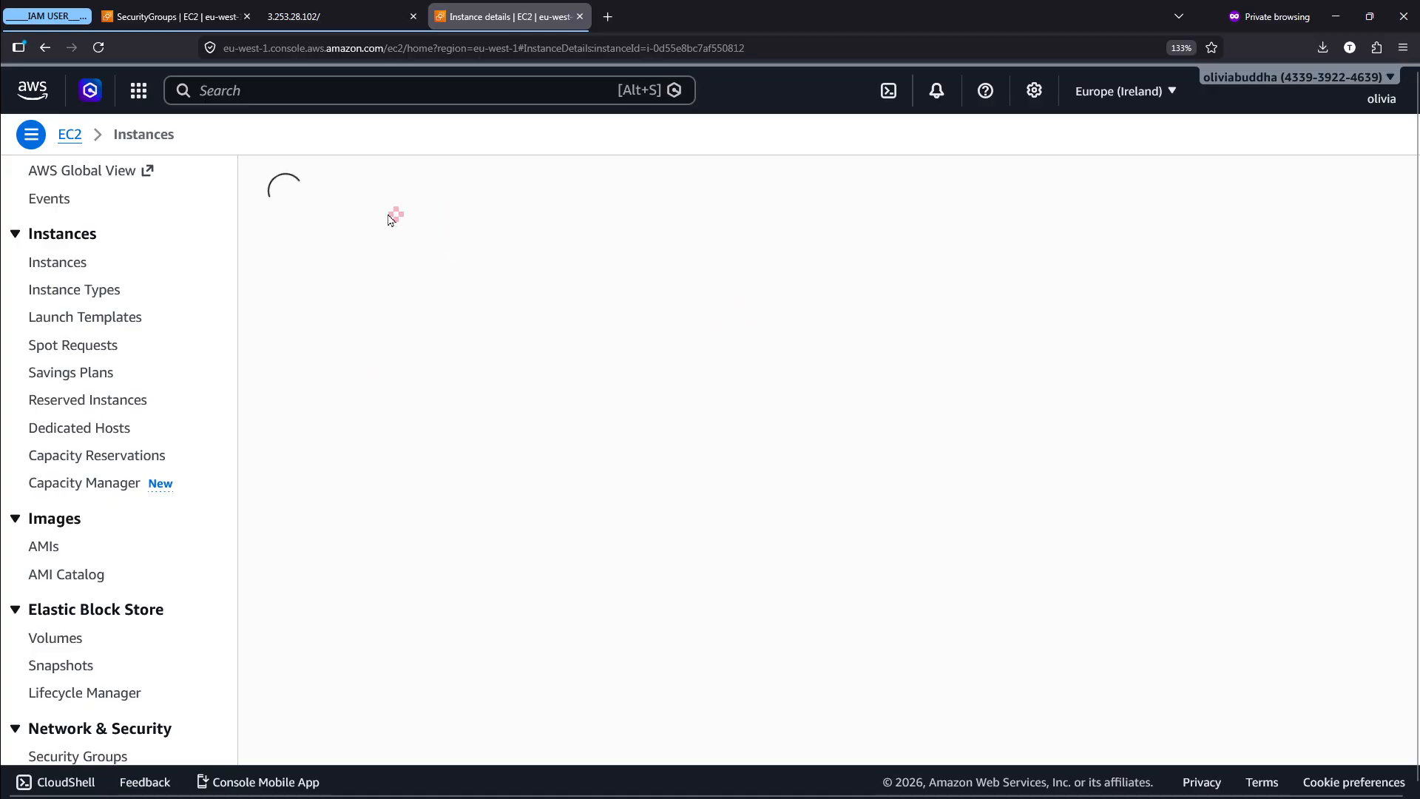
pyautogui.click(50, 264)
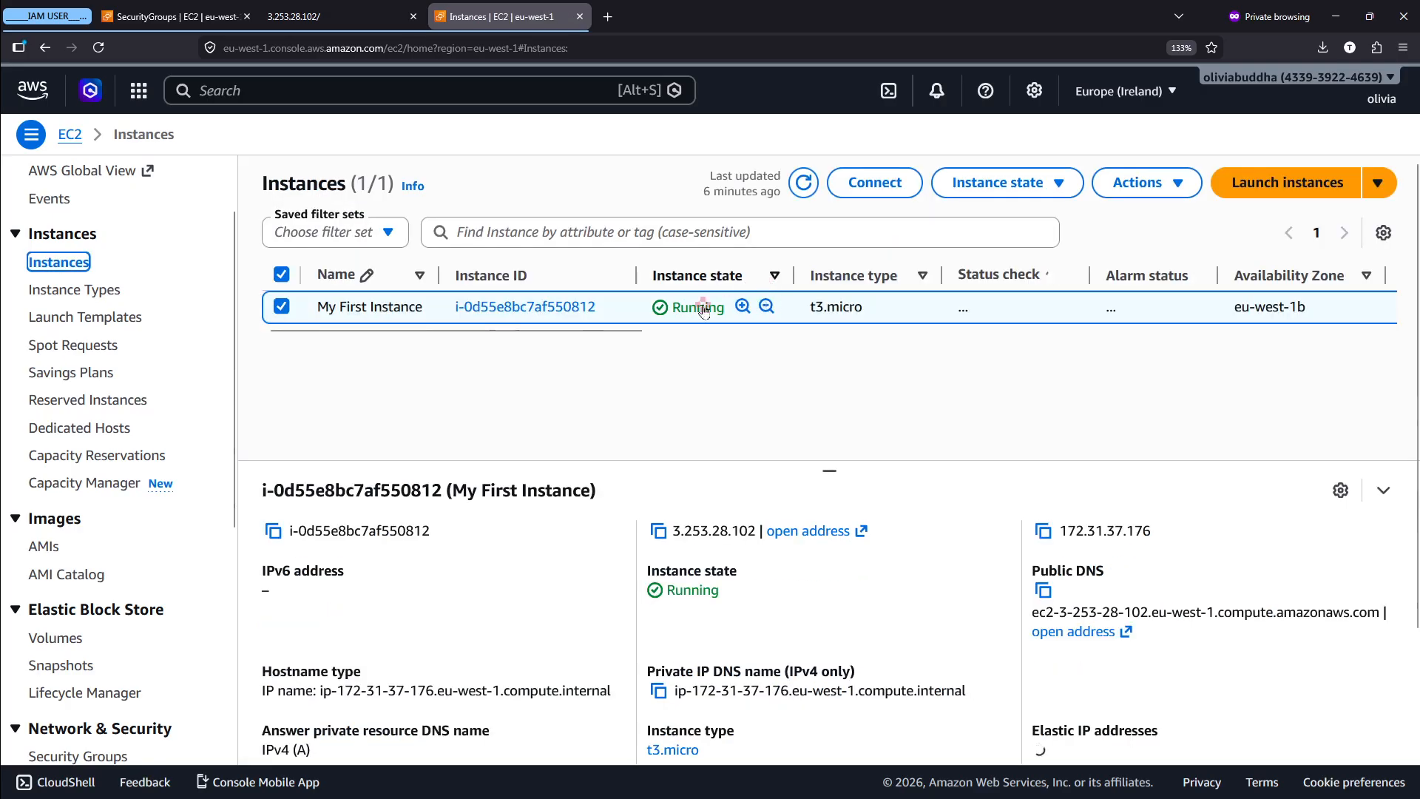
# - Revisit the Security Groups list, and view the state options available for My First Instance in the Instances list
pyautogui.click(270, 9)
pyautogui.click(157, 9)
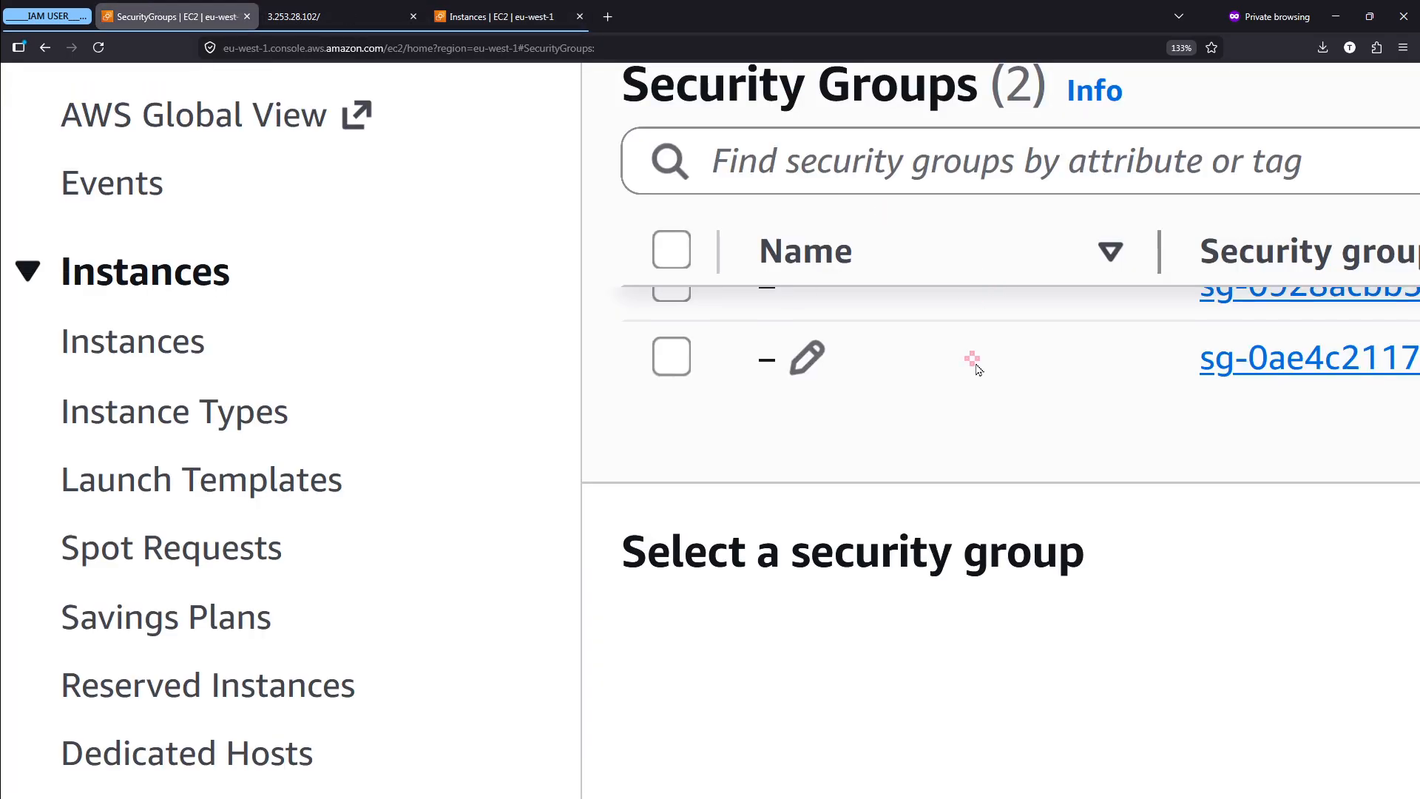
pyautogui.scroll(1, 976, 366)
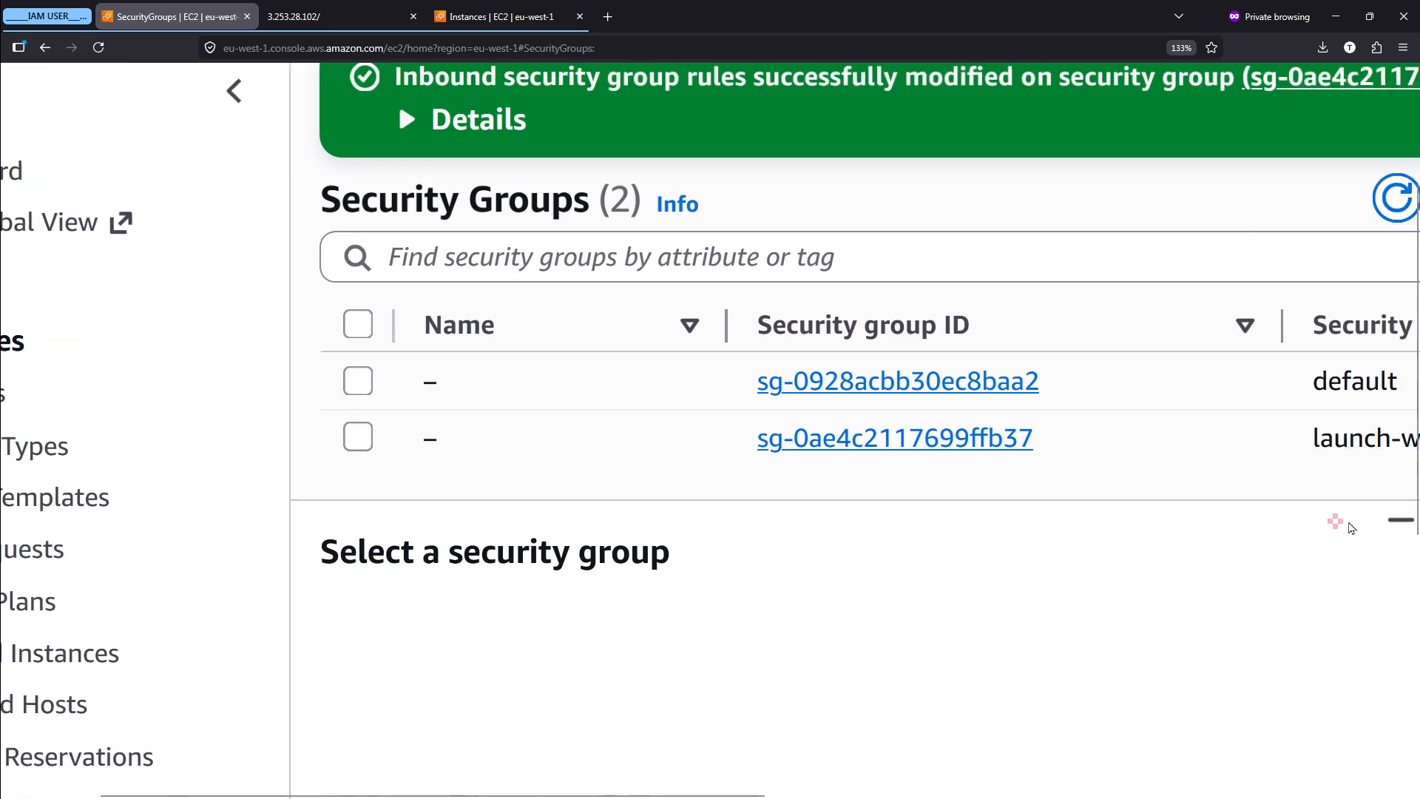
pyautogui.click(494, 16)
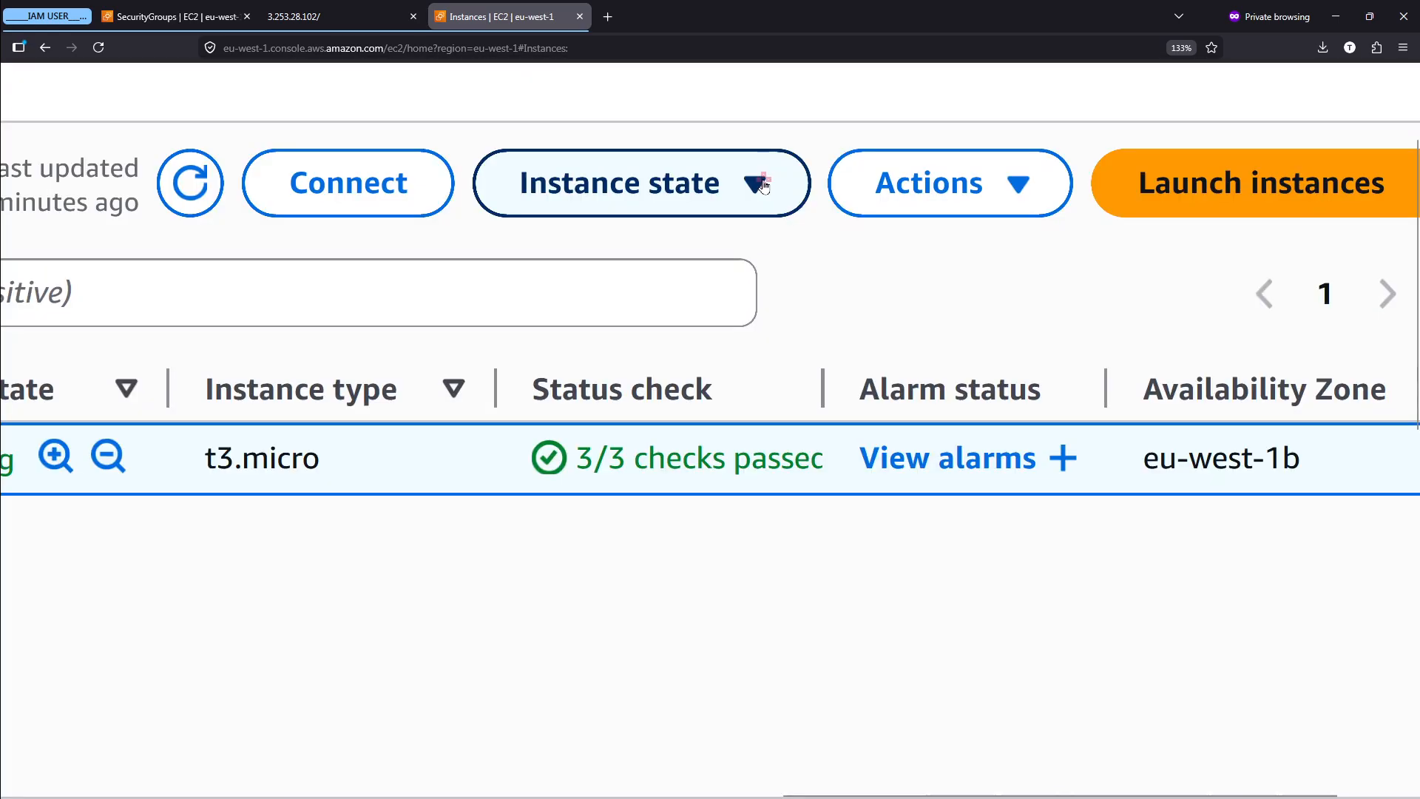
pyautogui.click(764, 185)
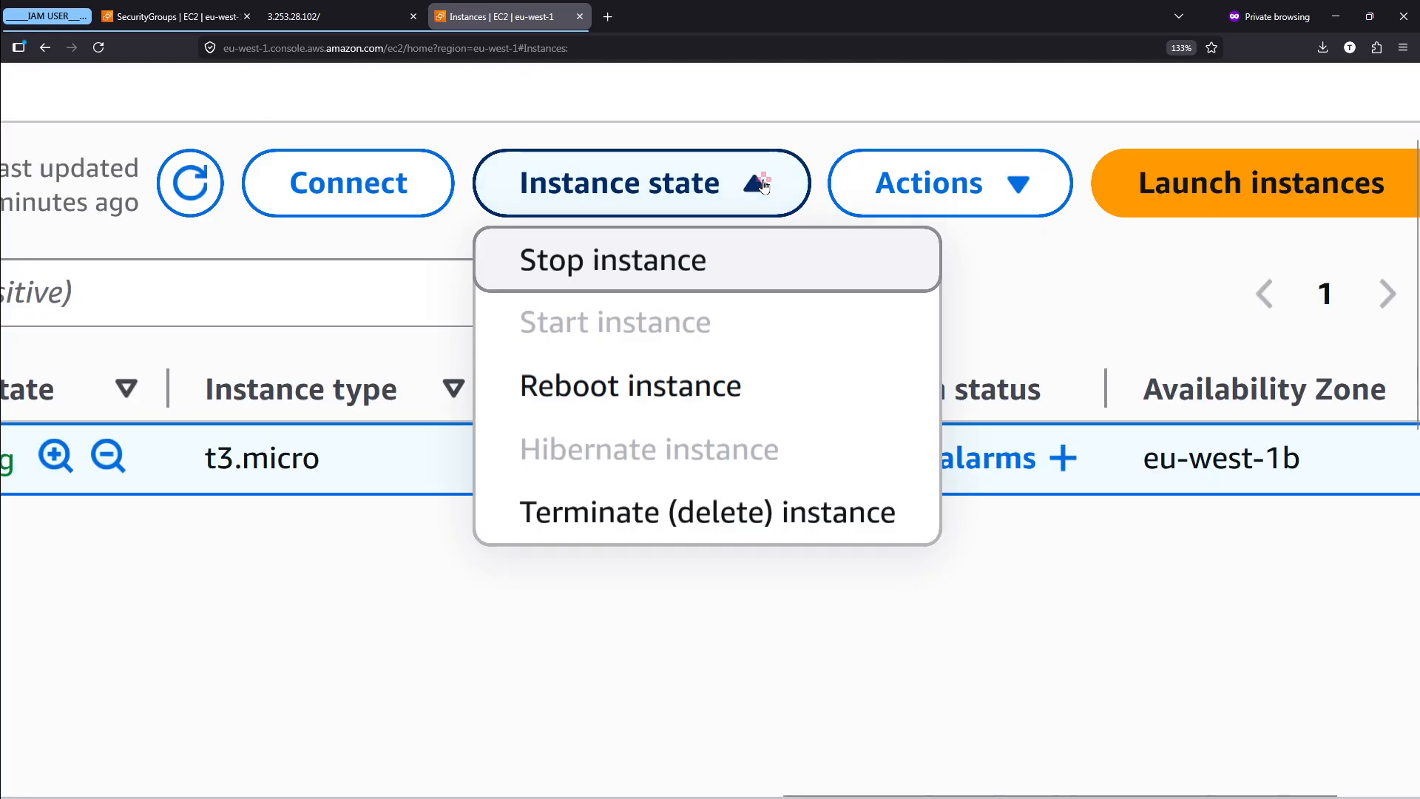
pyautogui.scroll(2, 702, 244)
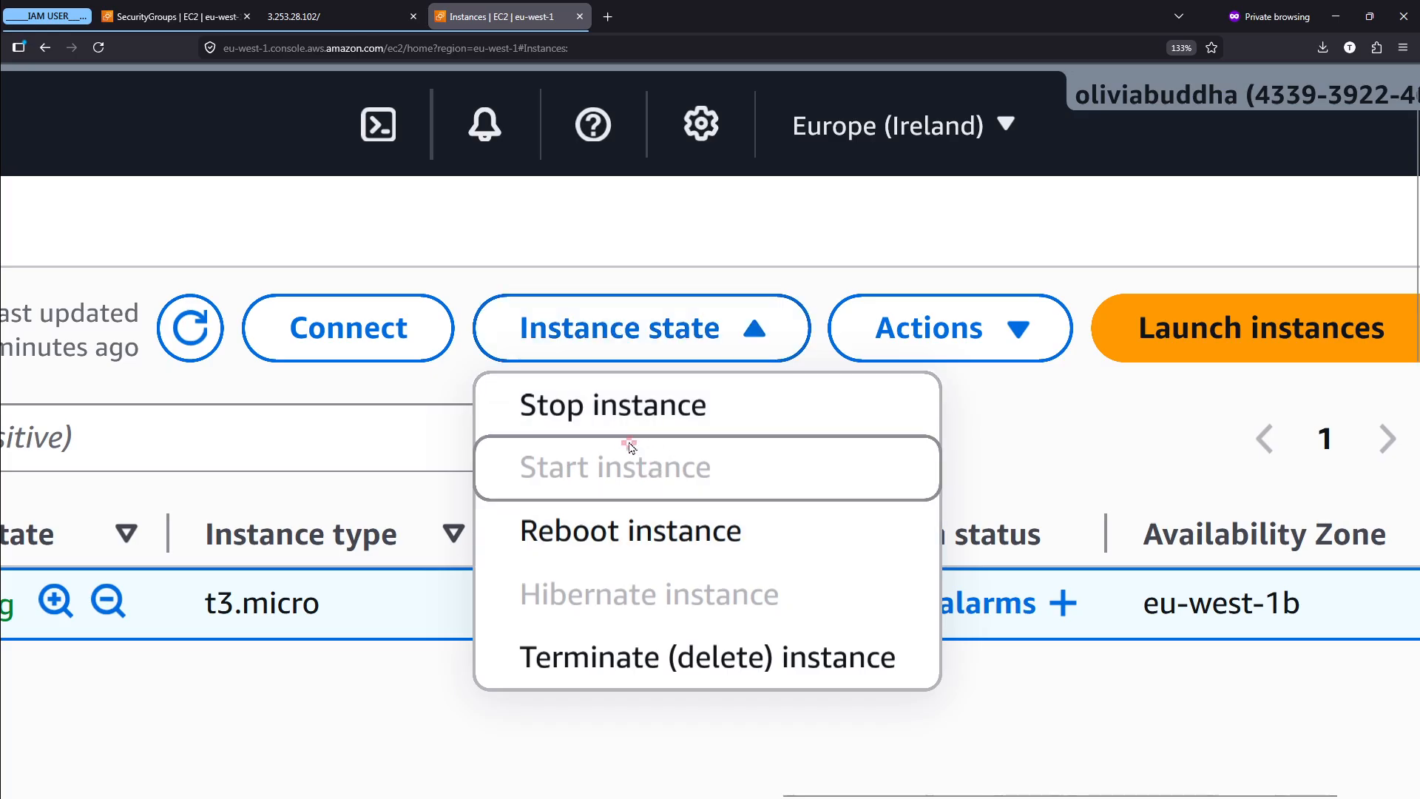
pyautogui.click(719, 336)
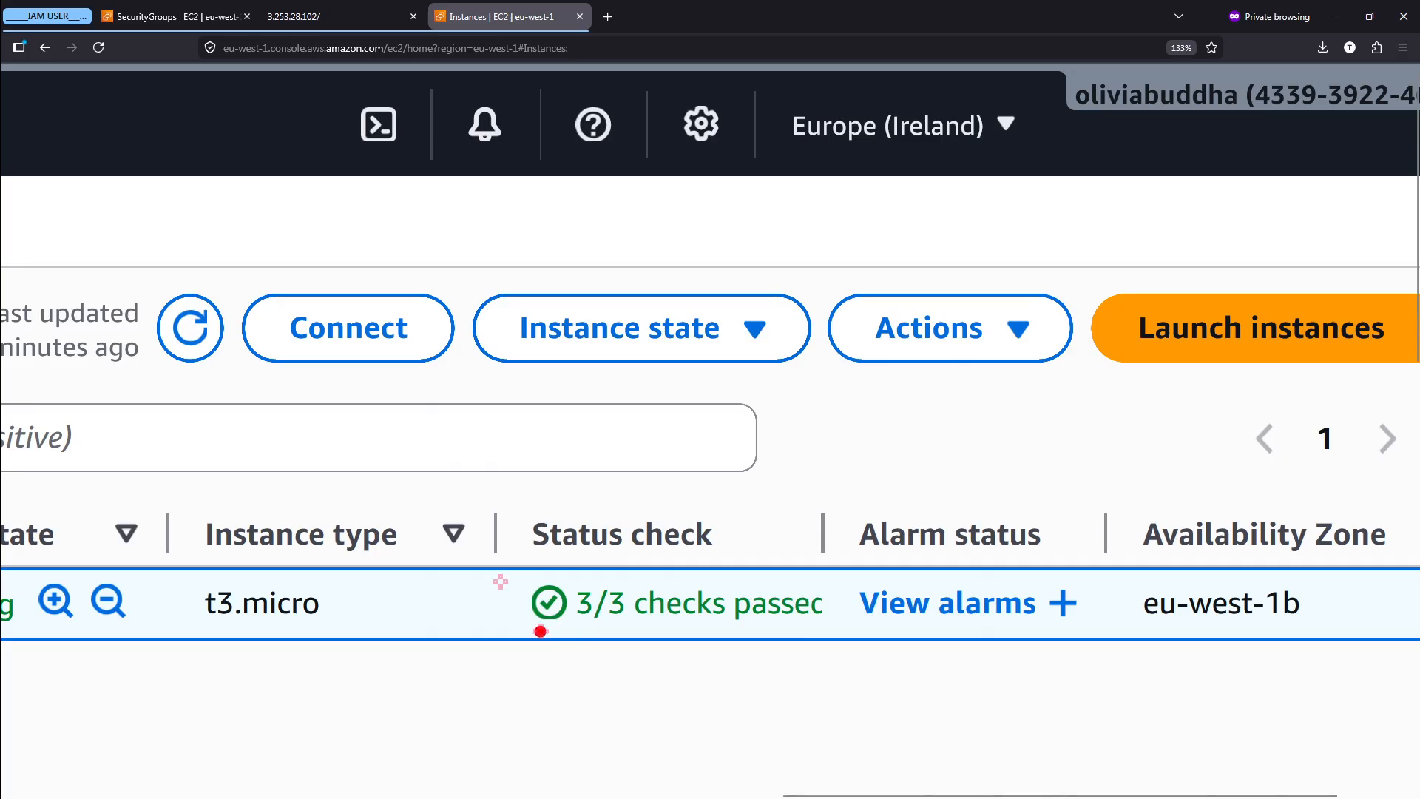
# - Underline My First Instance's status check and examine its public IPv4 address and other instance details
pyautogui.moveTo(541, 631); pyautogui.dragTo(834, 630)
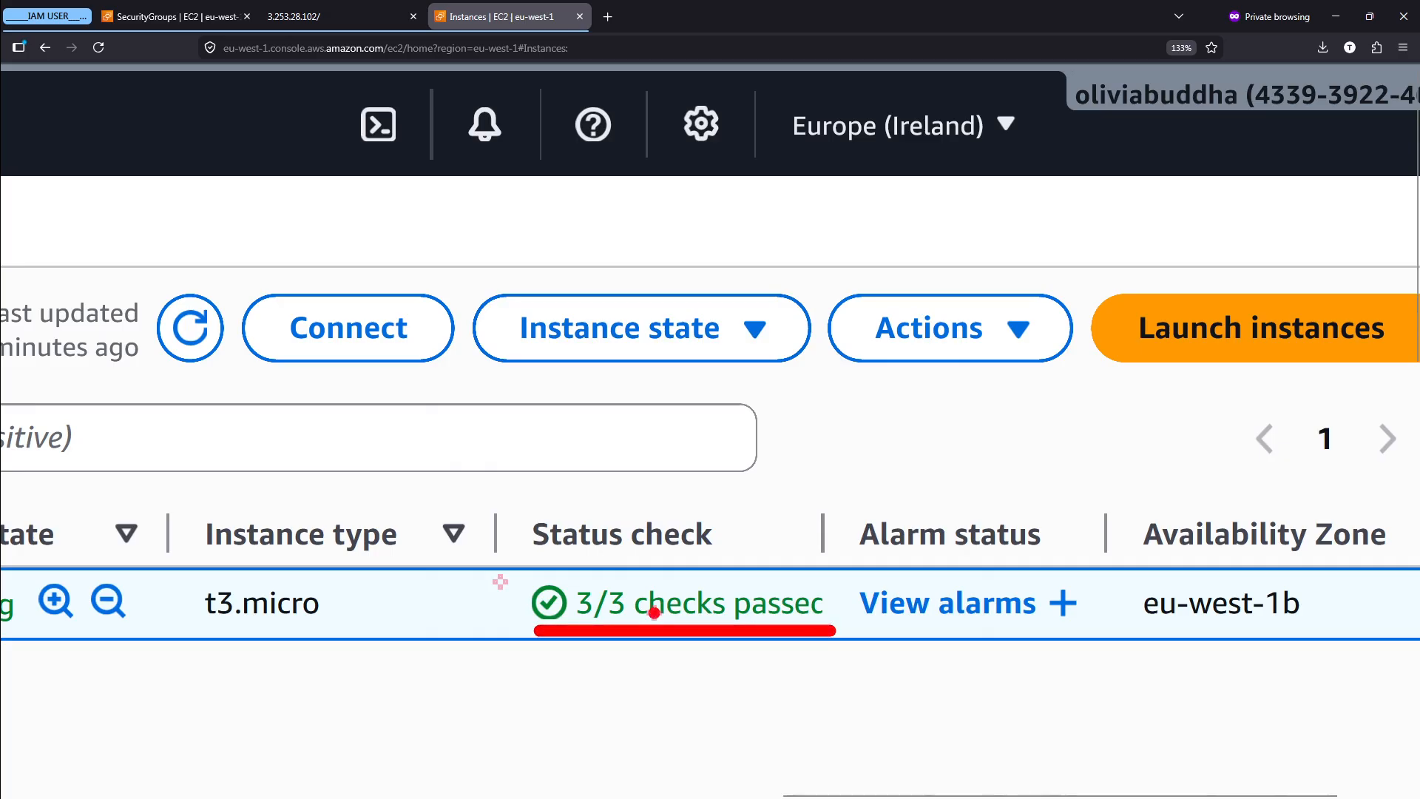
pyautogui.moveTo(129, 259); pyautogui.dragTo(247, 395)
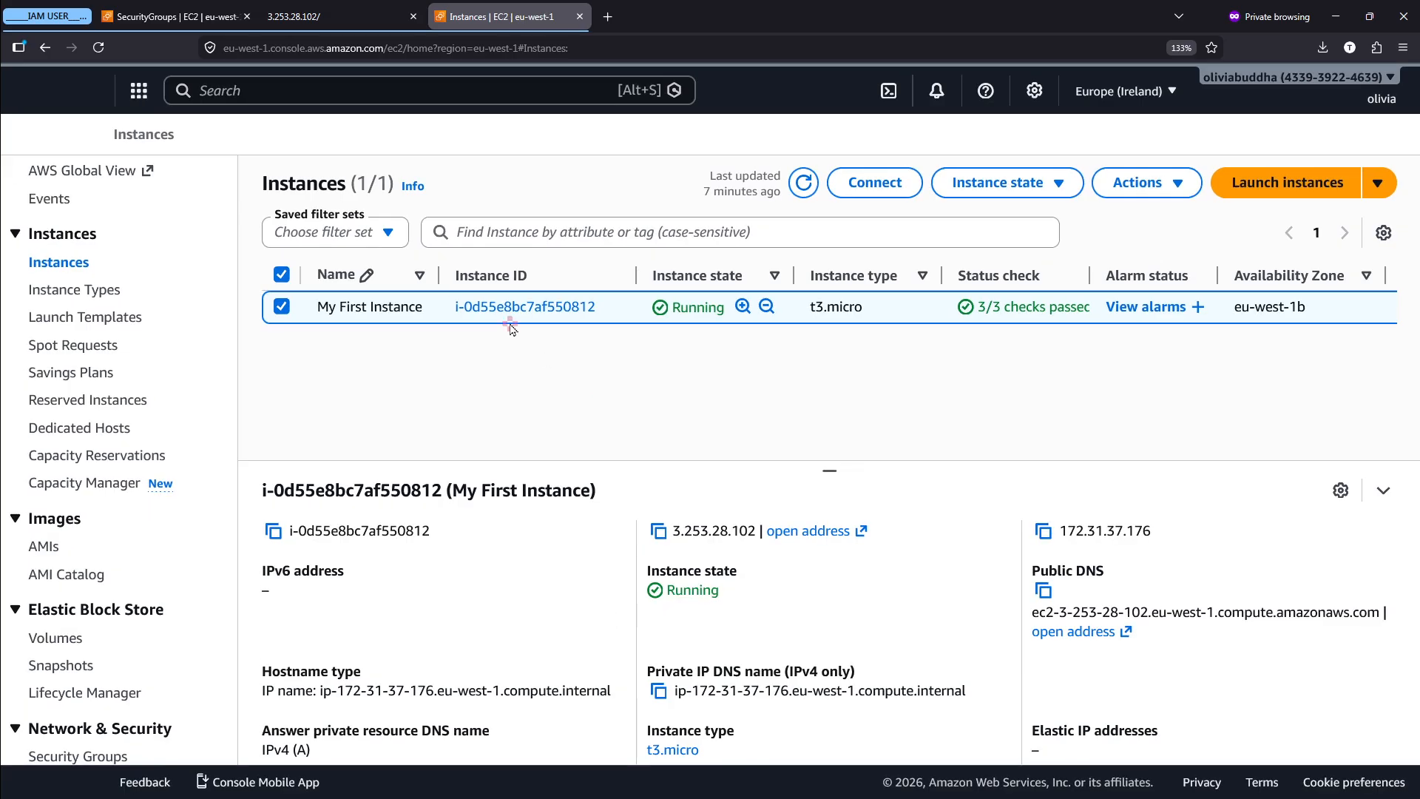
pyautogui.scroll(5, 584, 311)
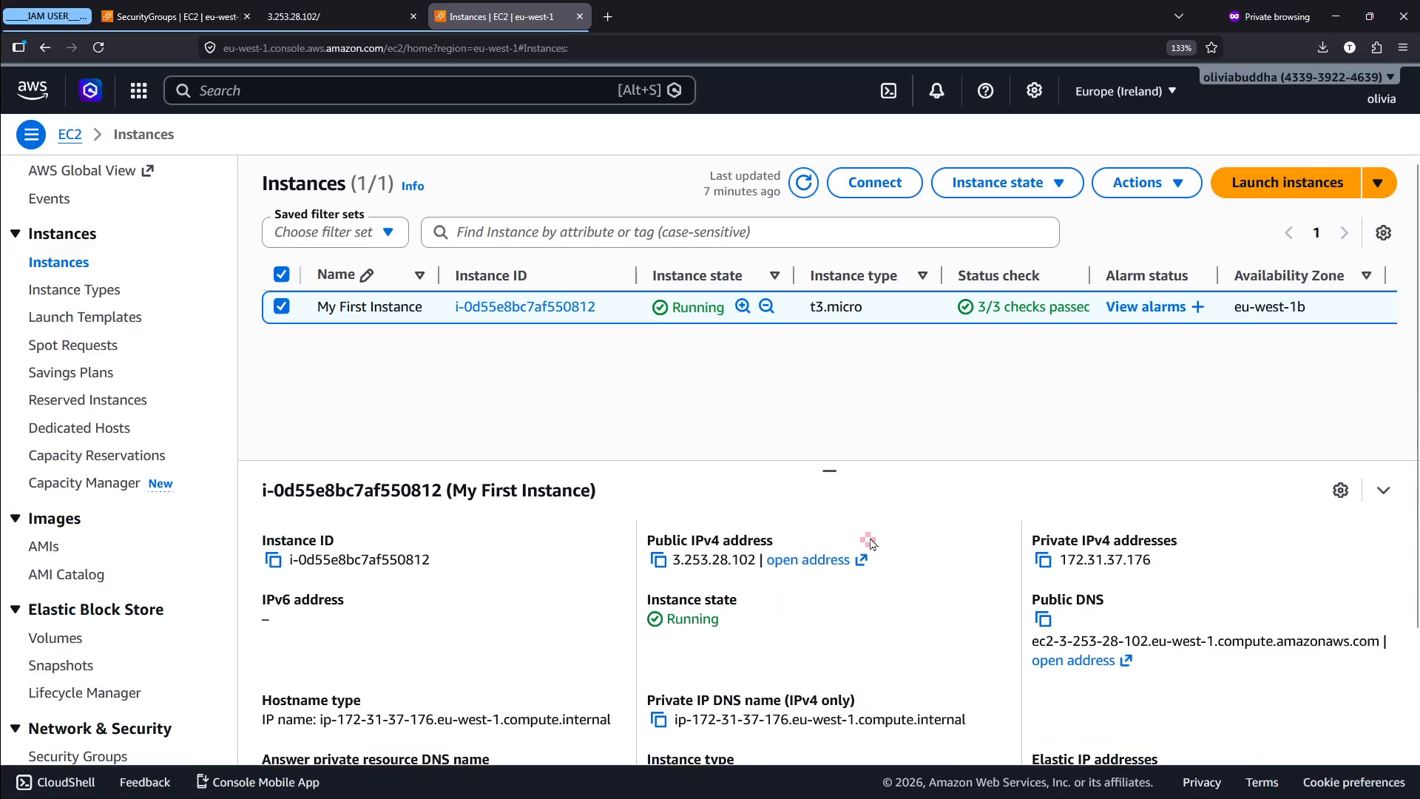
pyautogui.scroll(5, 870, 541)
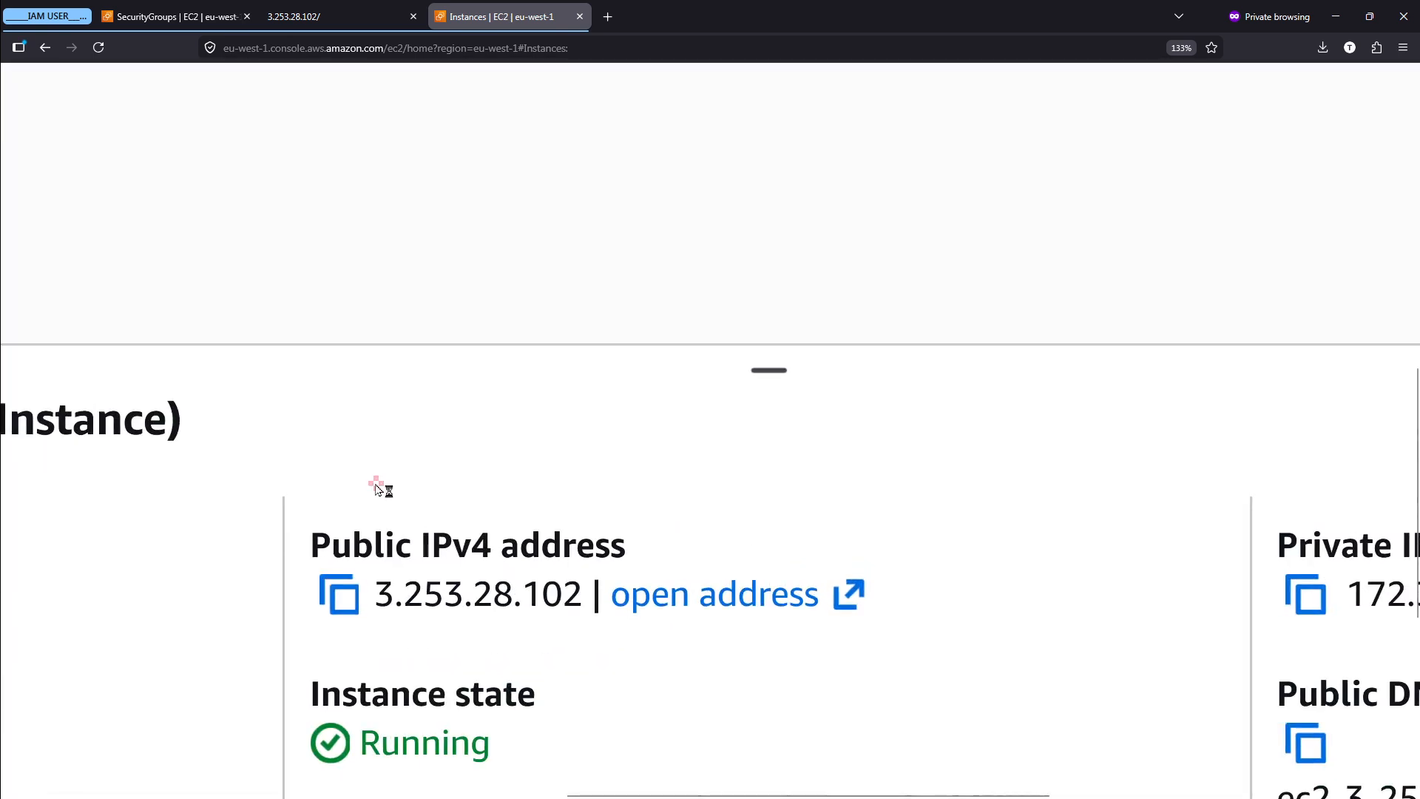
pyautogui.scroll(-5, 813, 520)
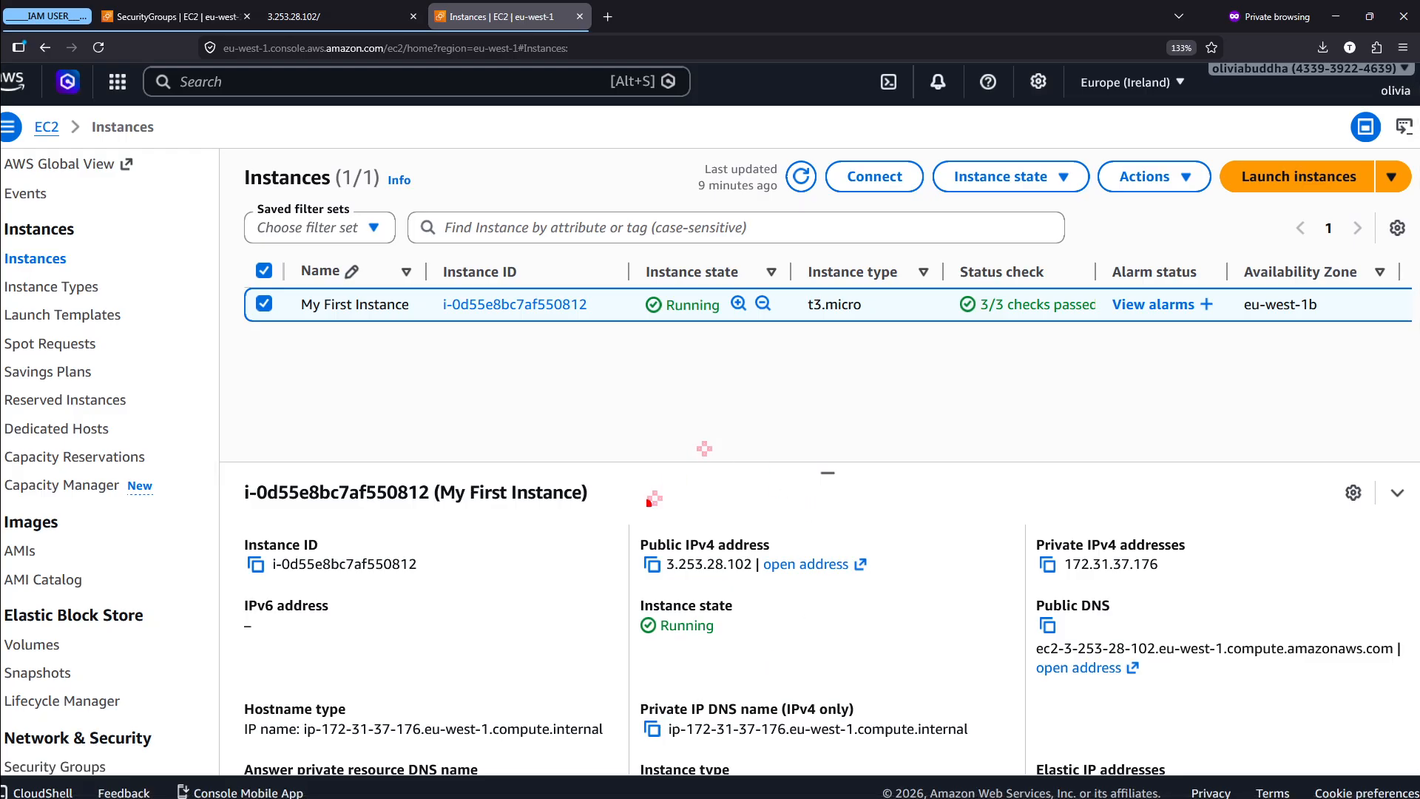
# - Review the web page at 3.253.28.102 and the Security Groups list, and return to the Instances list
pyautogui.click(352, 7)
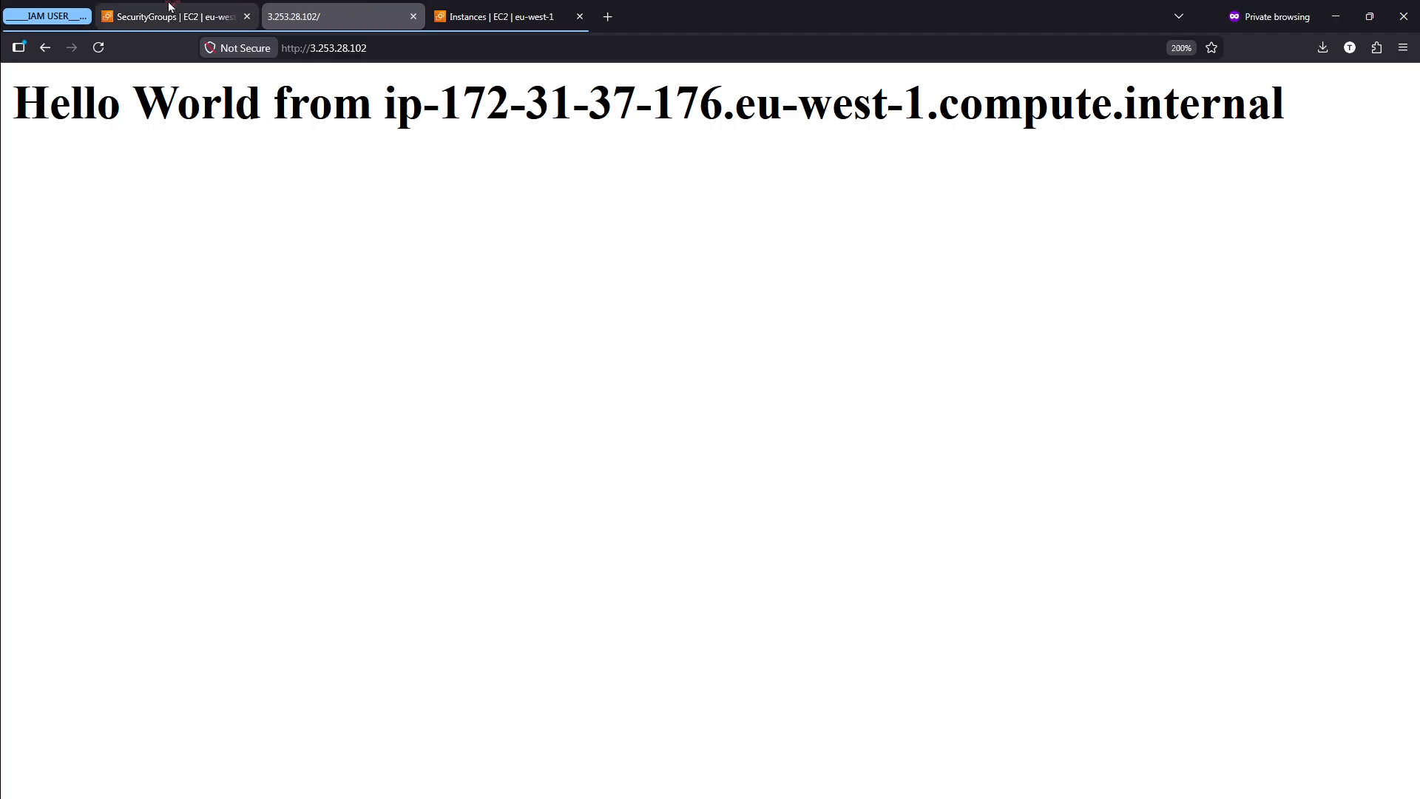
pyautogui.moveTo(196, 7)
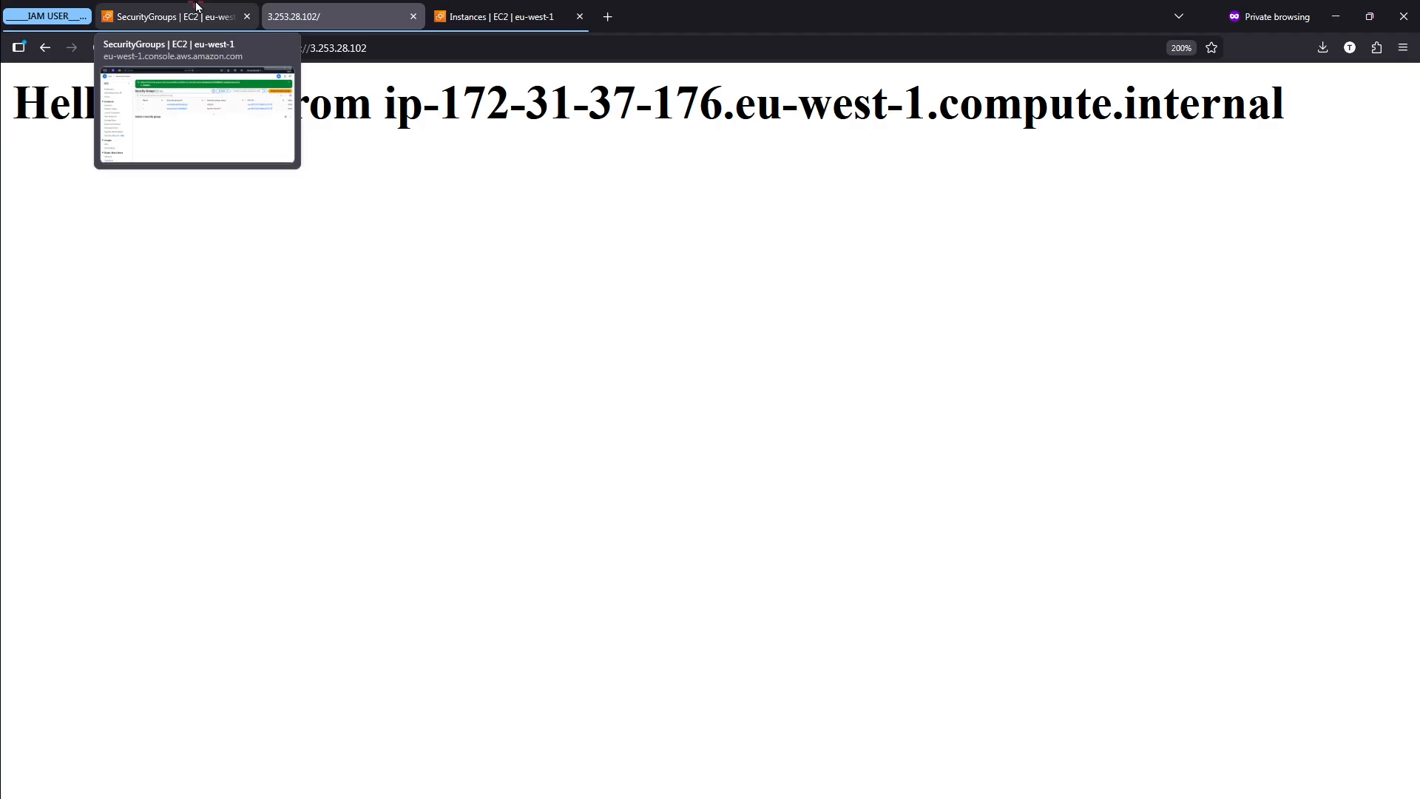
pyautogui.click(196, 7)
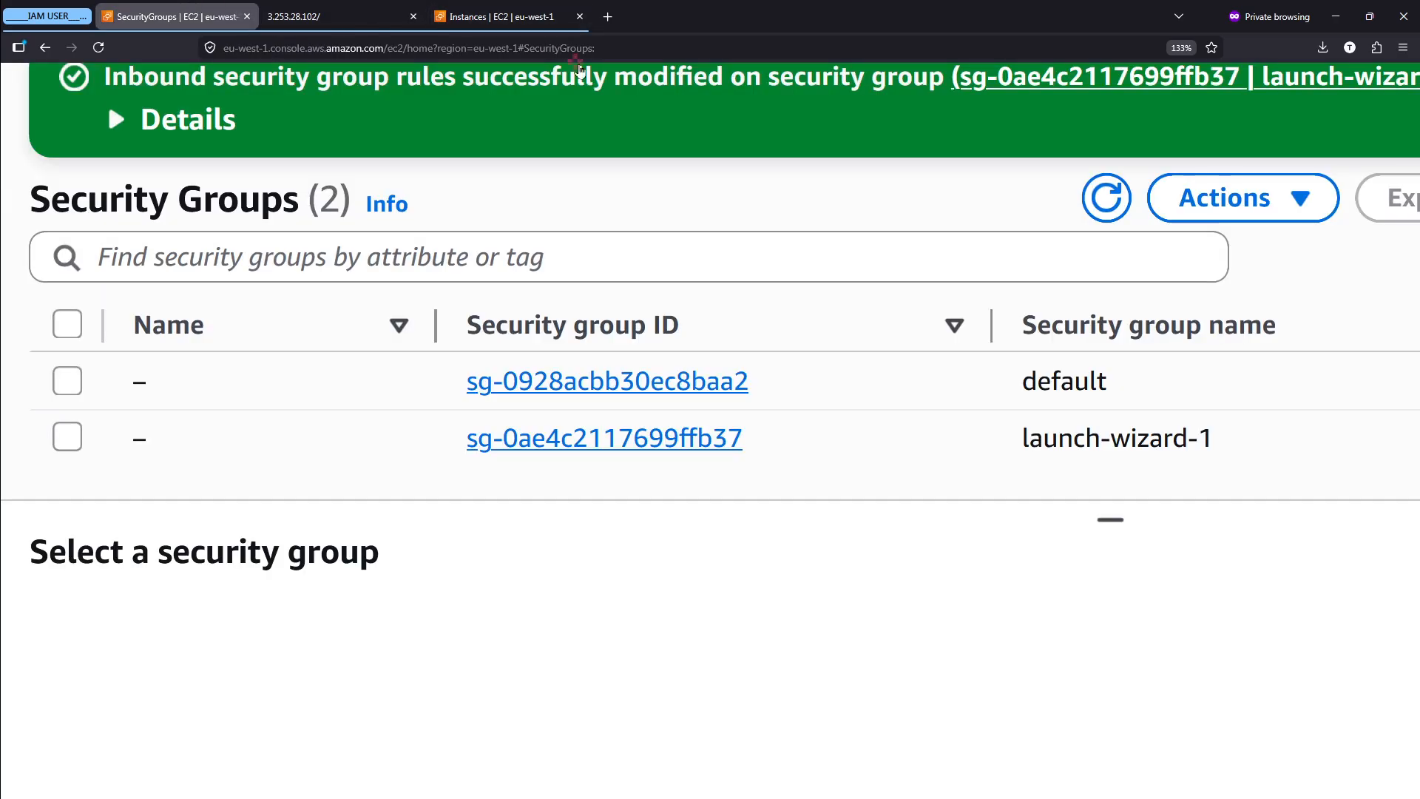
pyautogui.click(503, 17)
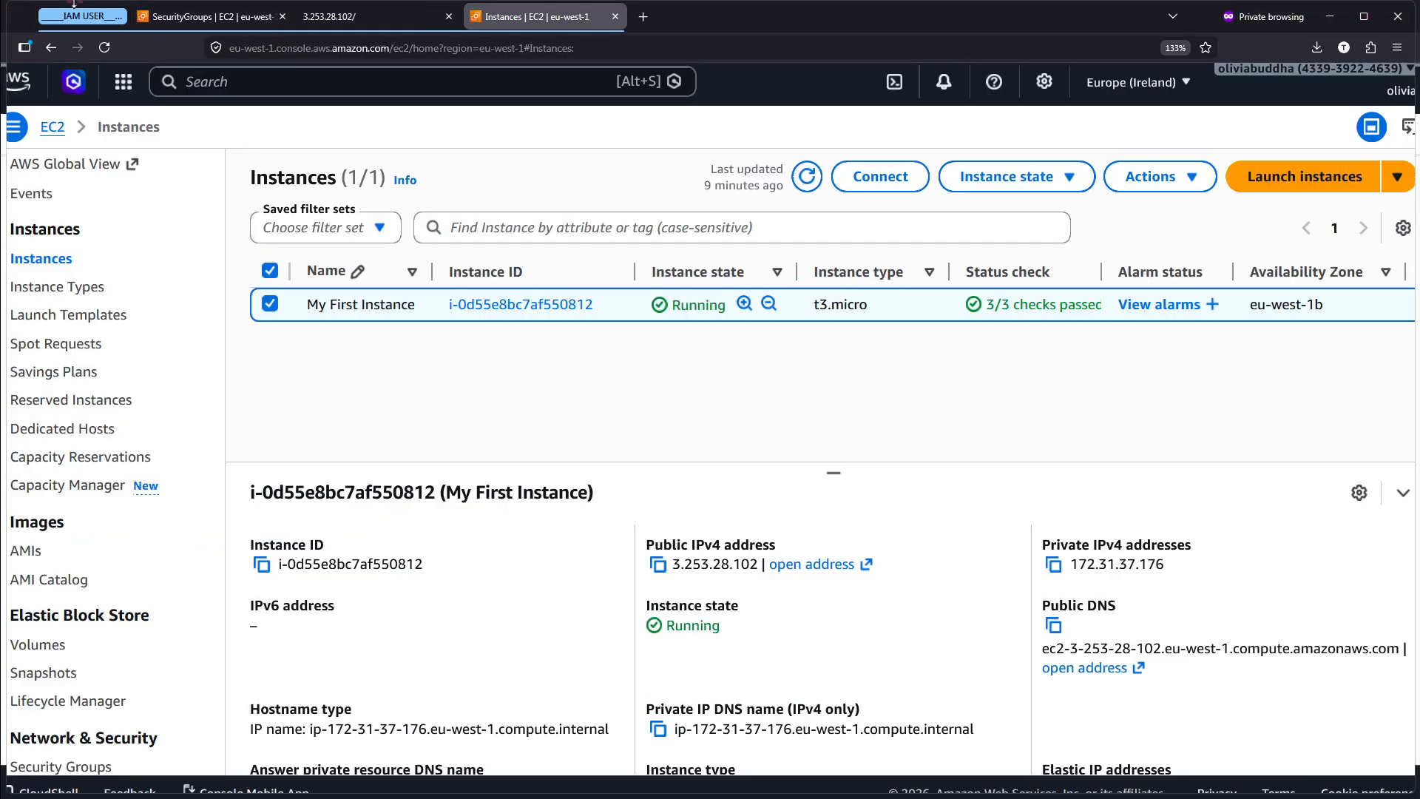
# - Mark launch-wizard-1 in the Security Groups list, clear the marking and open the group to examine its inbound rules
pyautogui.click(196, 6)
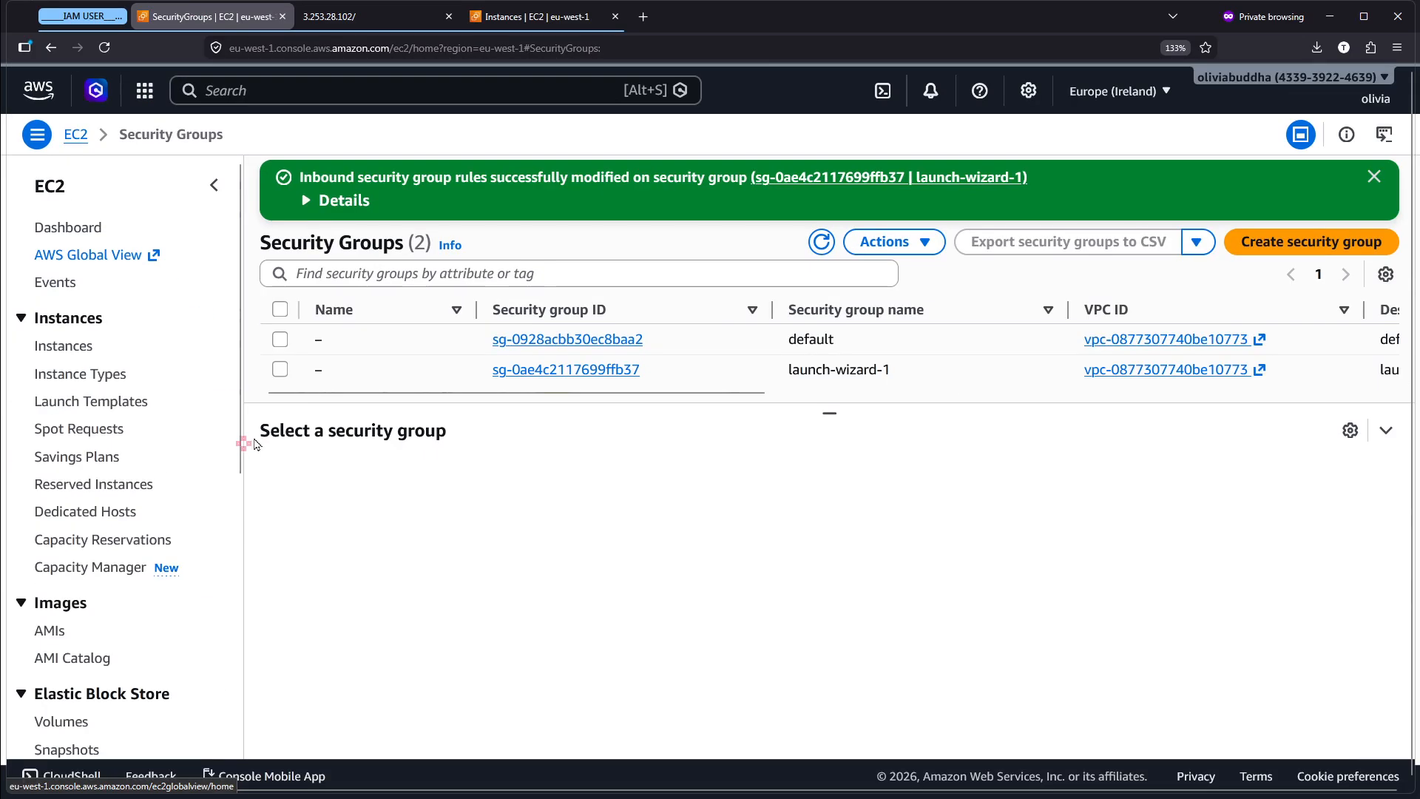
pyautogui.scroll(-5, 74, 544)
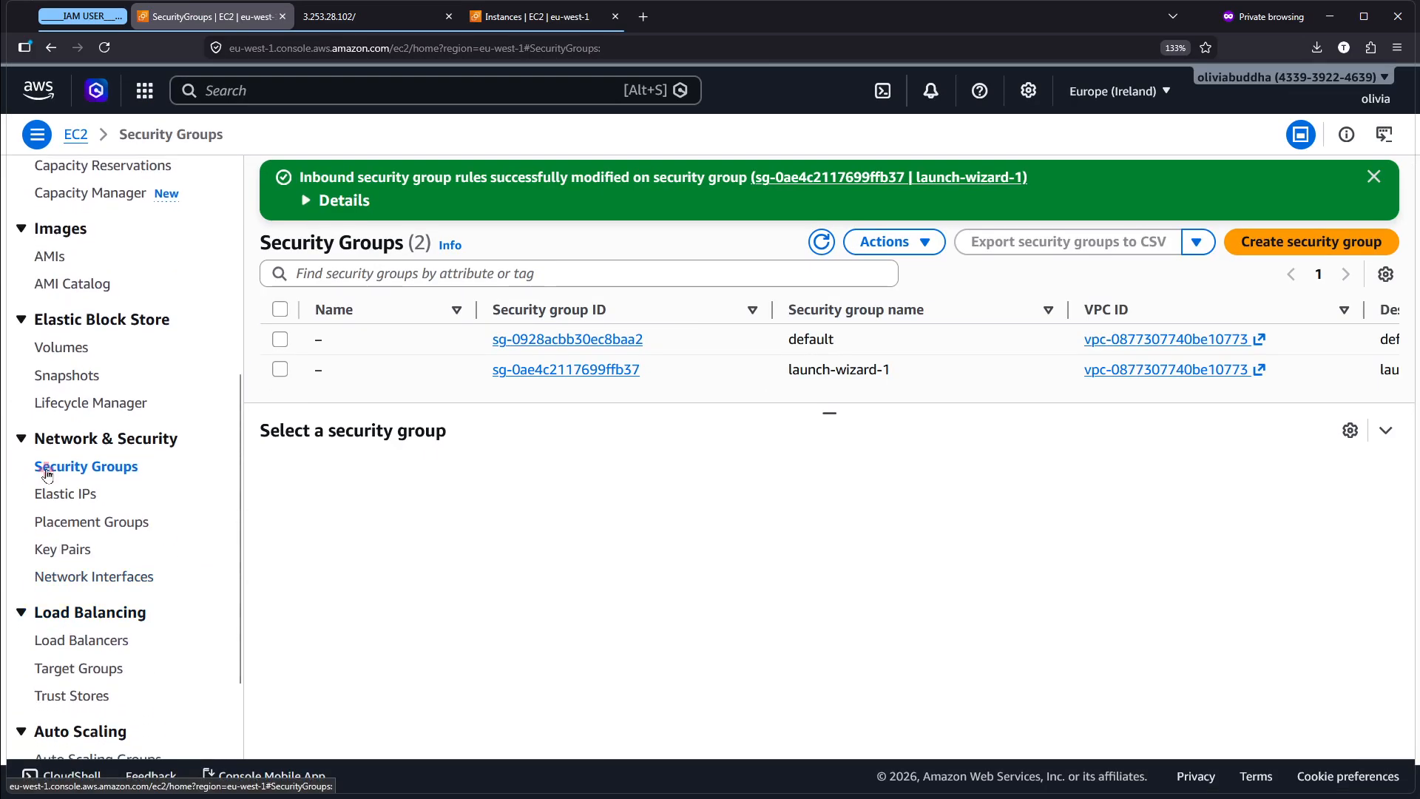
pyautogui.click(45, 464)
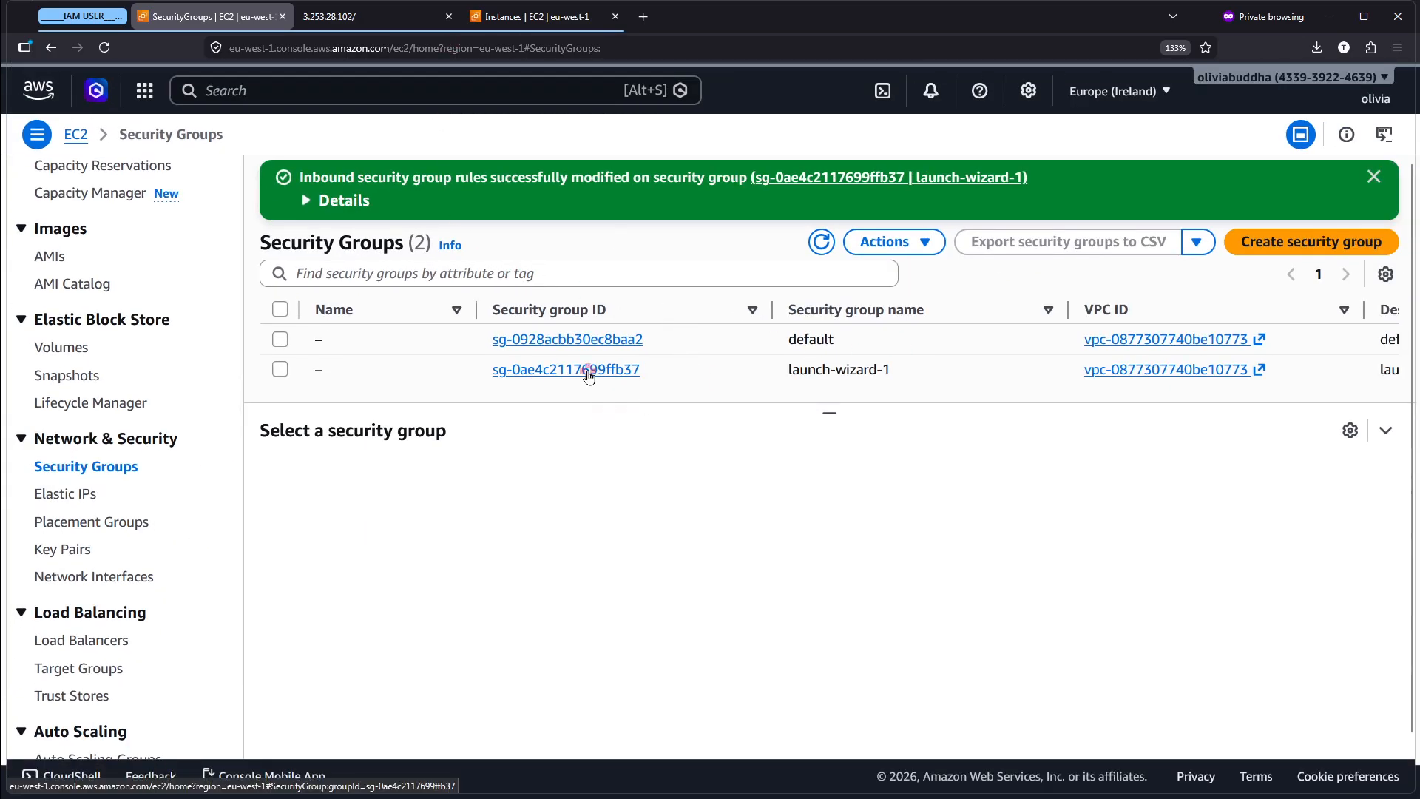
pyautogui.scroll(3, 589, 373)
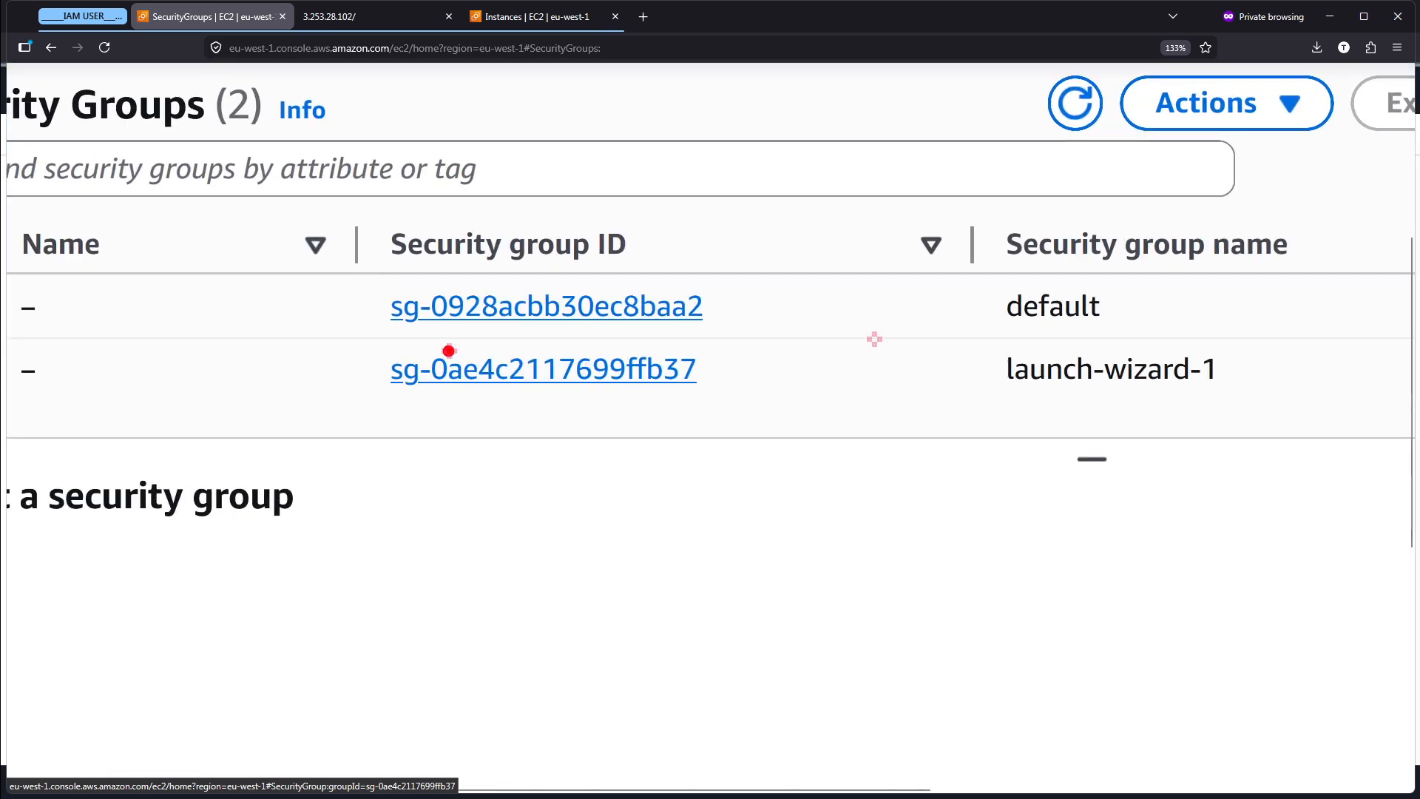
pyautogui.moveTo(306, 328); pyautogui.dragTo(1271, 403)
pyautogui.press('Escape')
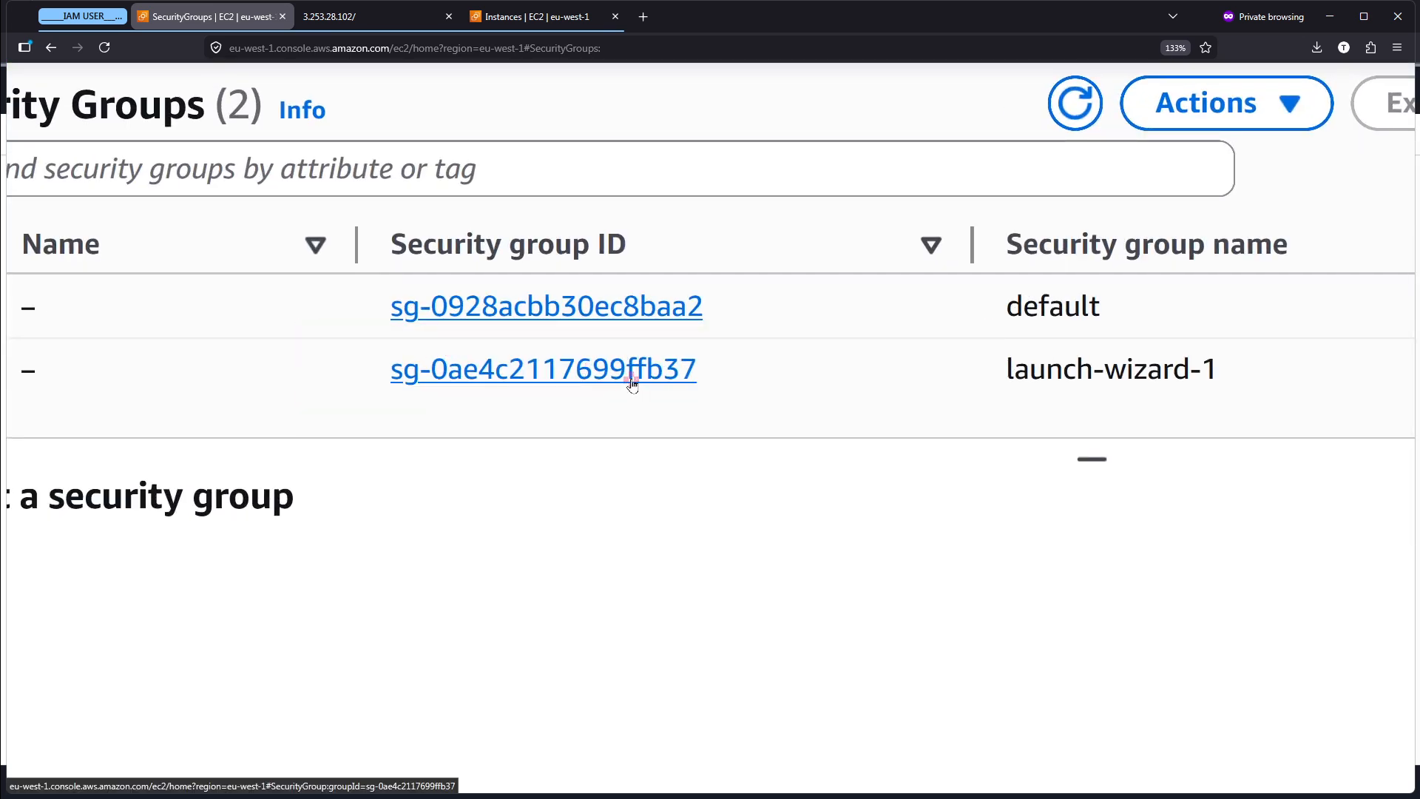
pyautogui.click(633, 379)
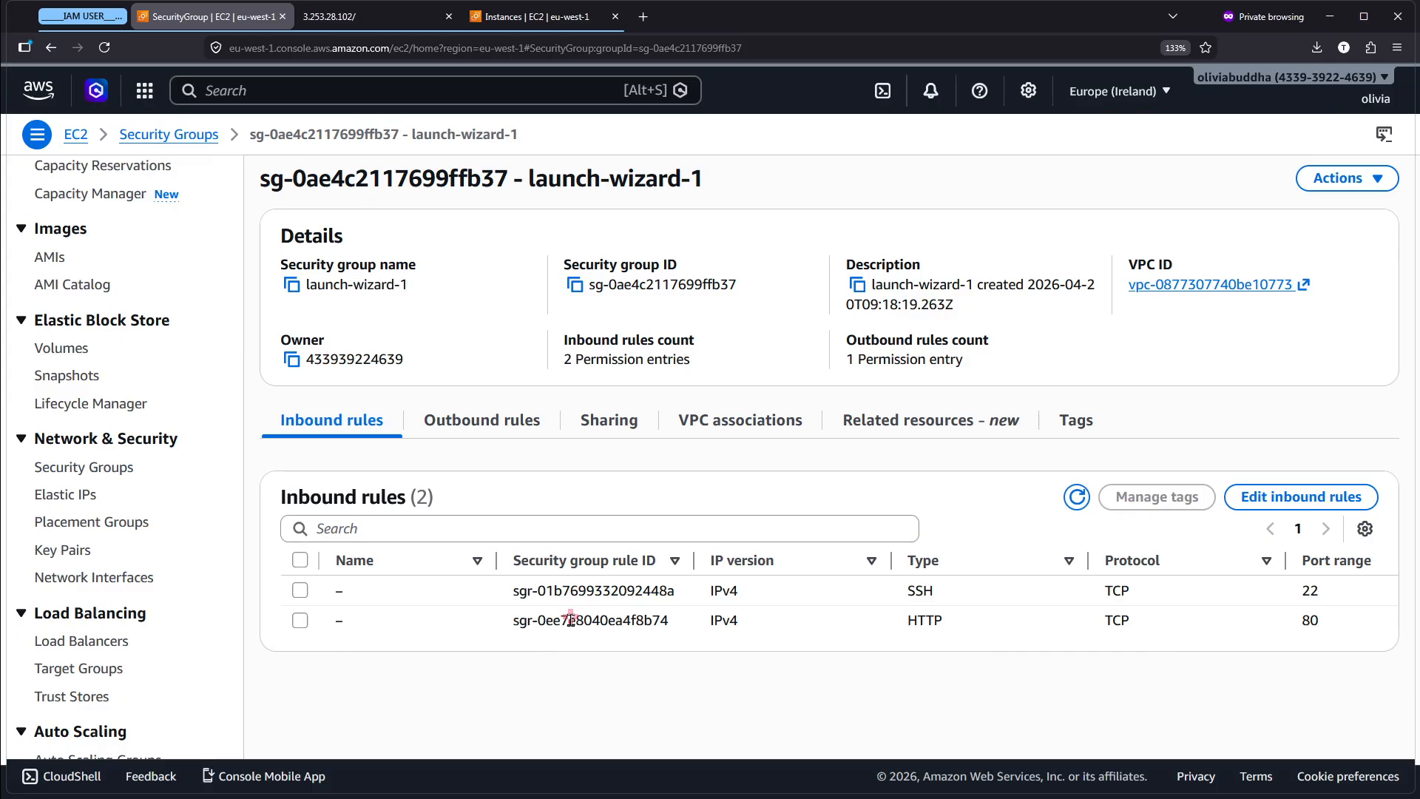
pyautogui.hscroll(2, 1117, 656)
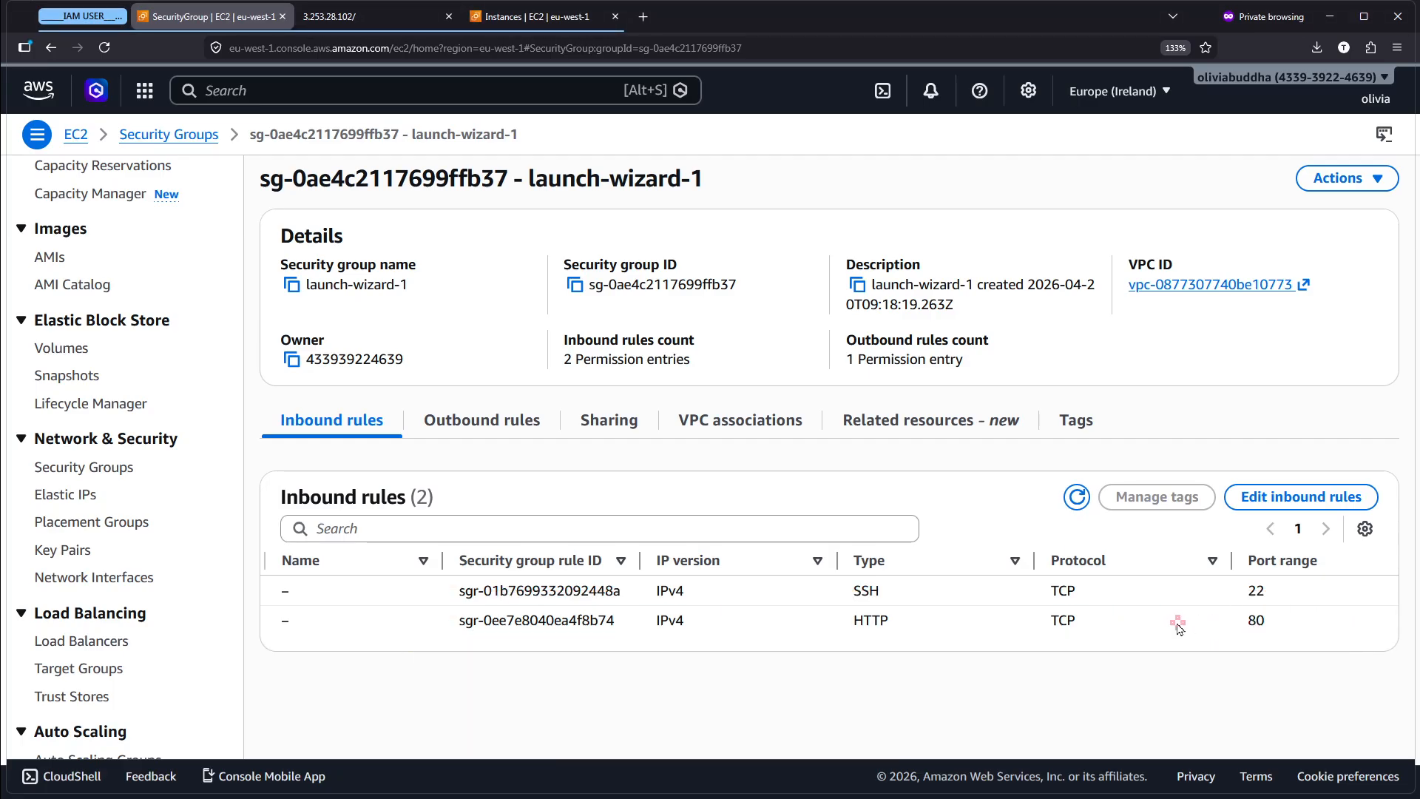
# - Start editing launch-wizard-1's inbound rules and add a new rule of type RDP
pyautogui.click(1299, 509)
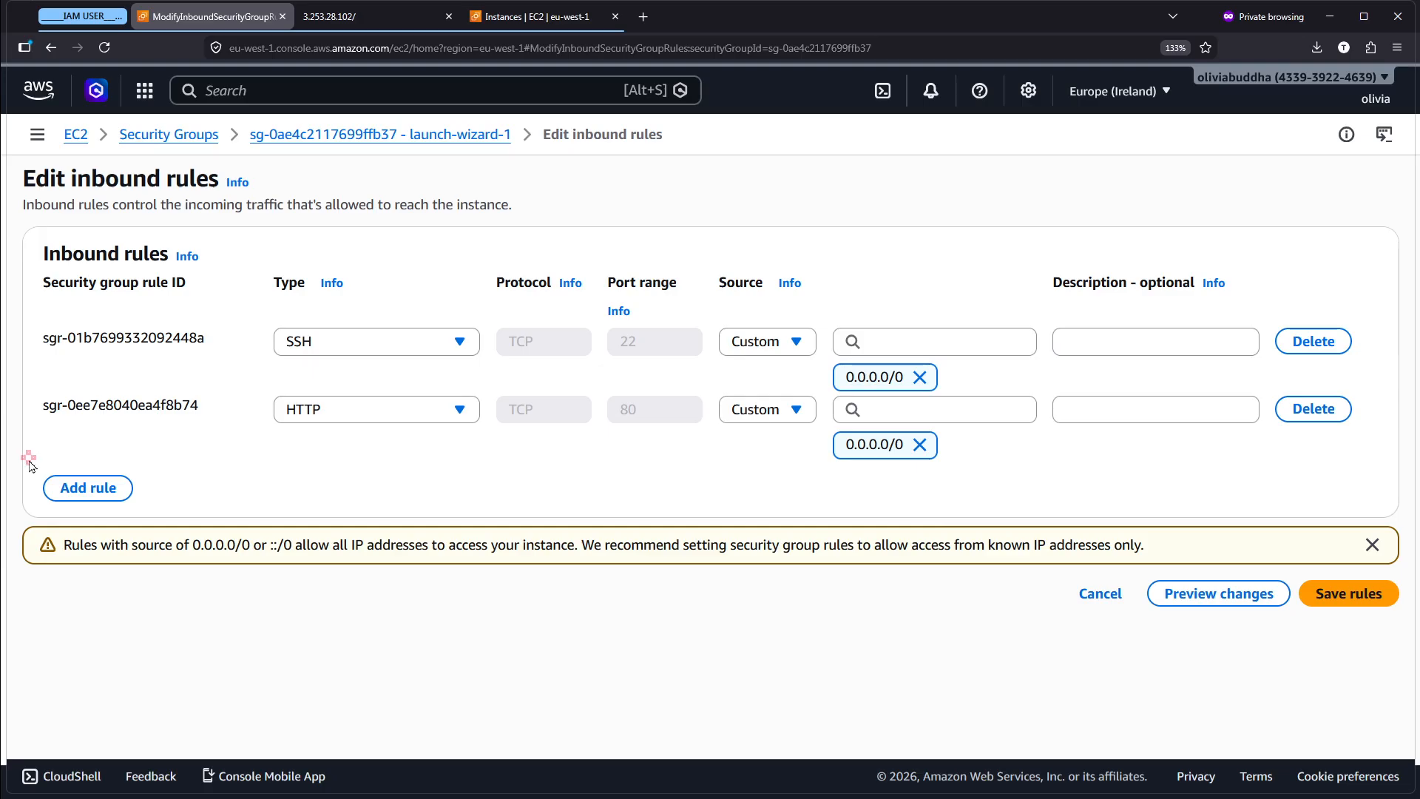
pyautogui.scroll(5, 29, 463)
pyautogui.click(156, 518)
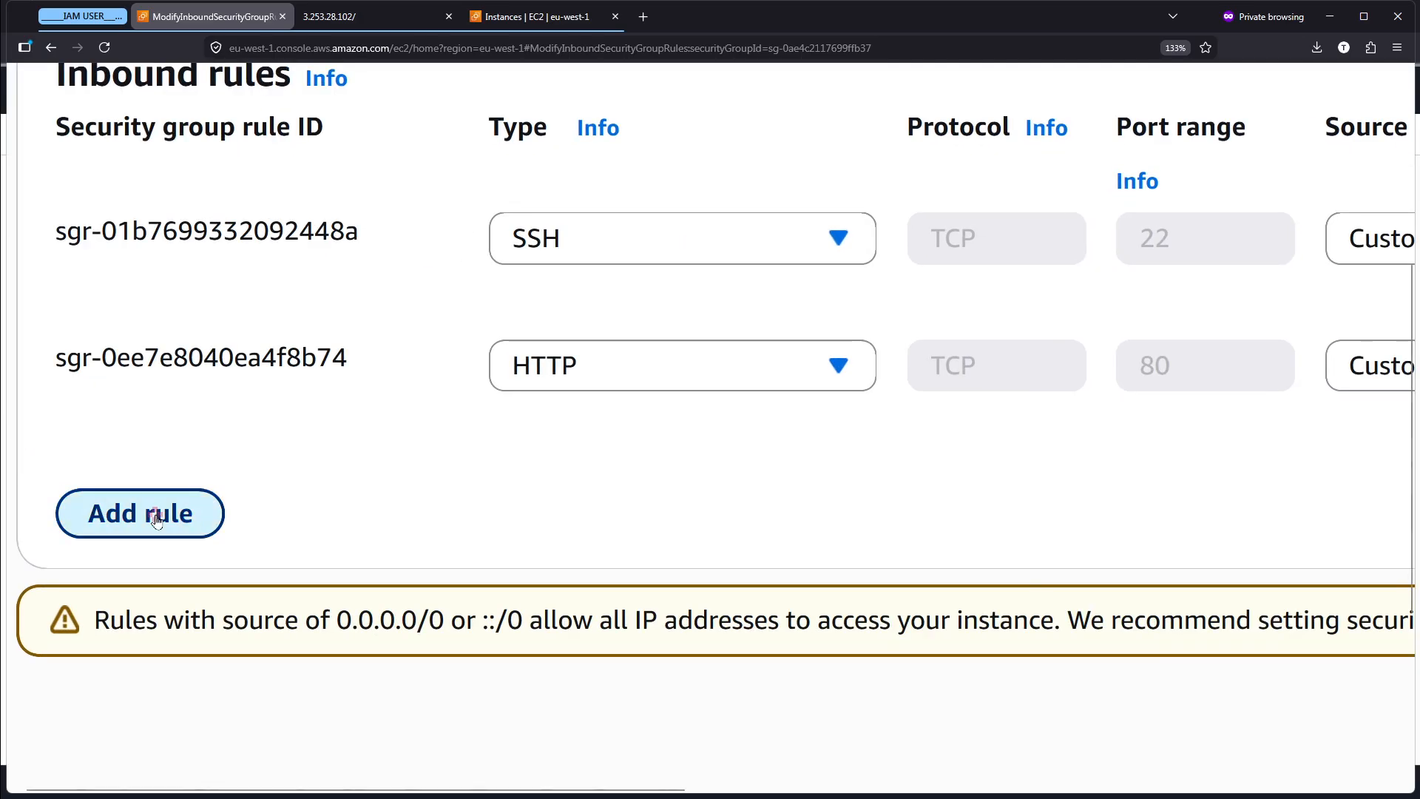
pyautogui.click(703, 484)
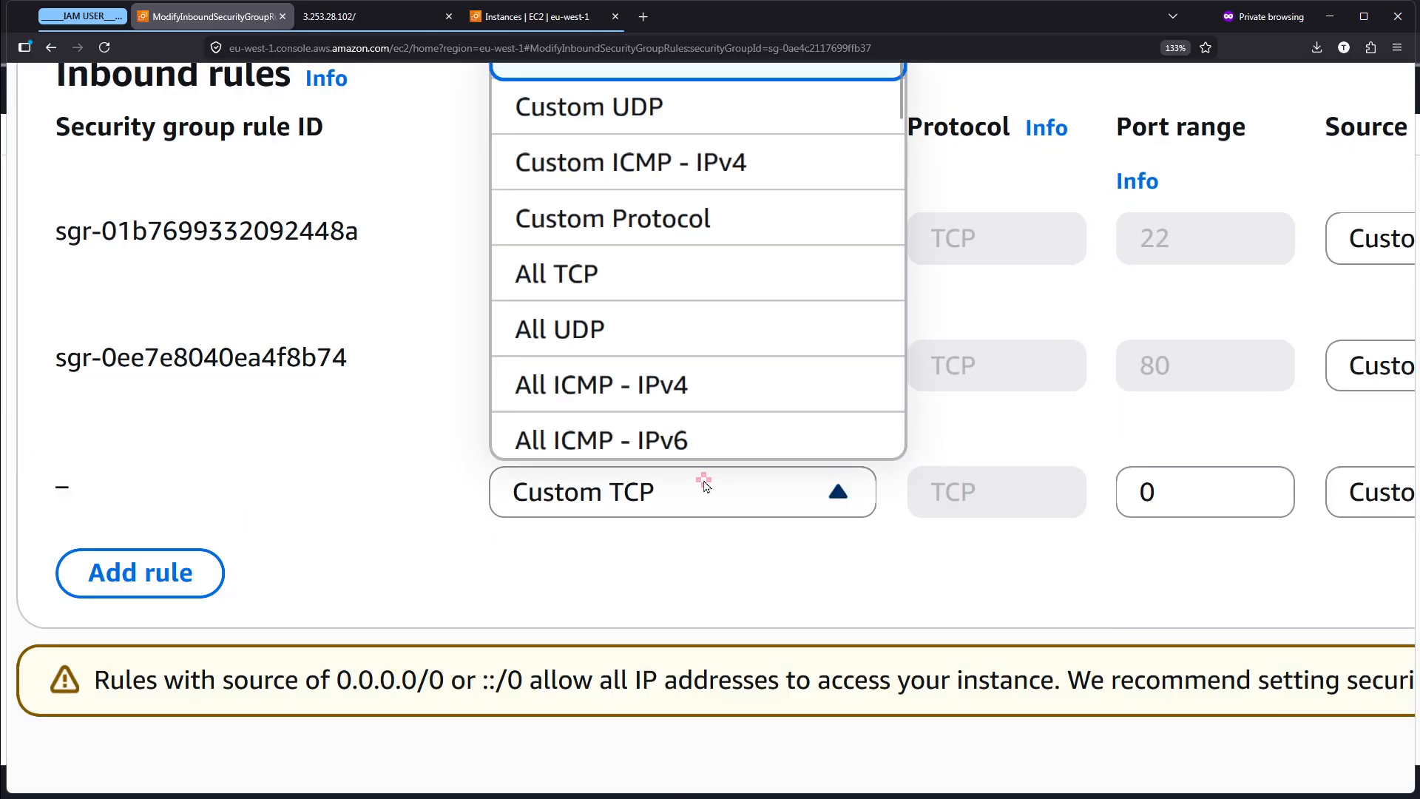
pyautogui.hscroll(2, 735, 495)
pyautogui.scroll(-1, 735, 494)
pyautogui.hscroll(2, 735, 494)
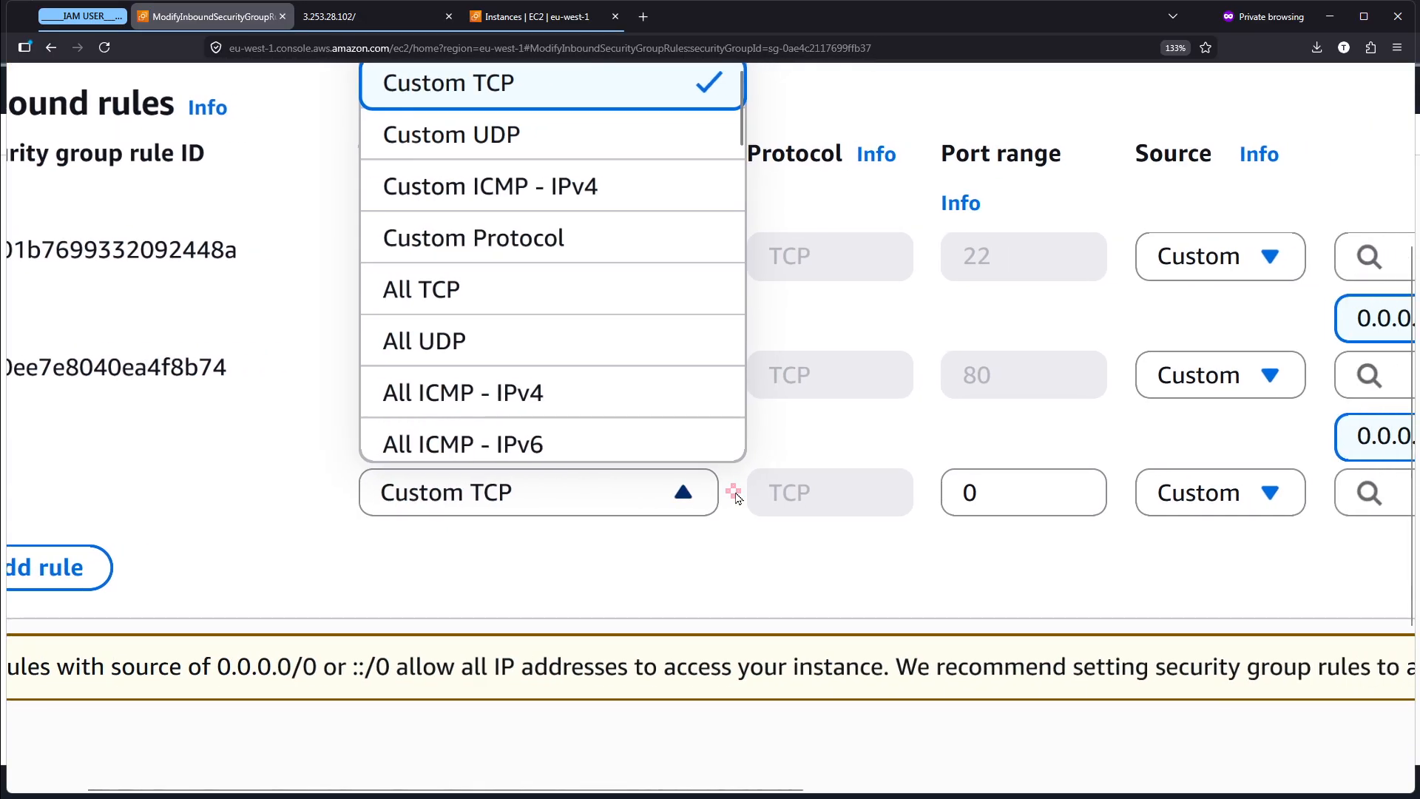
pyautogui.scroll(-10, 542, 222)
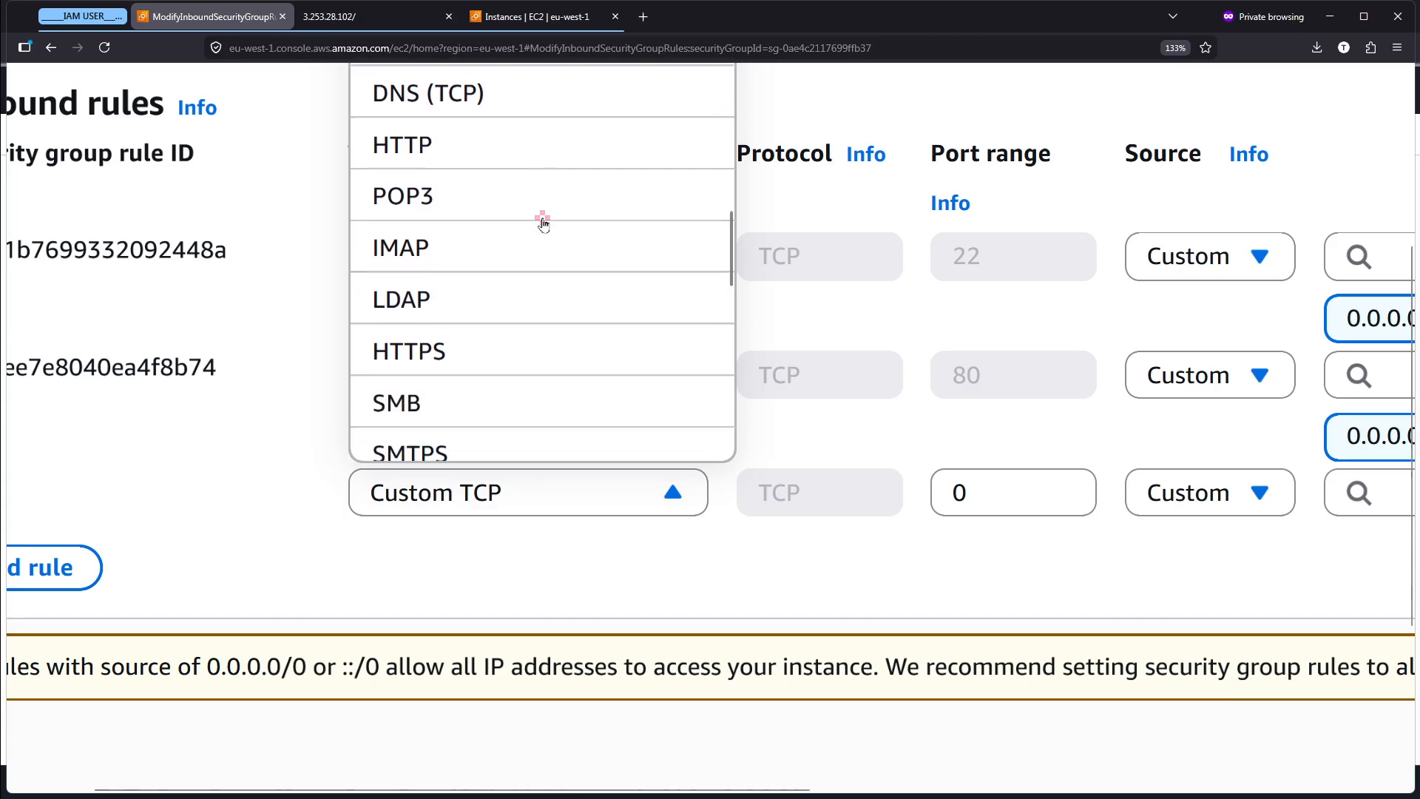
pyautogui.scroll(-6, 467, 333)
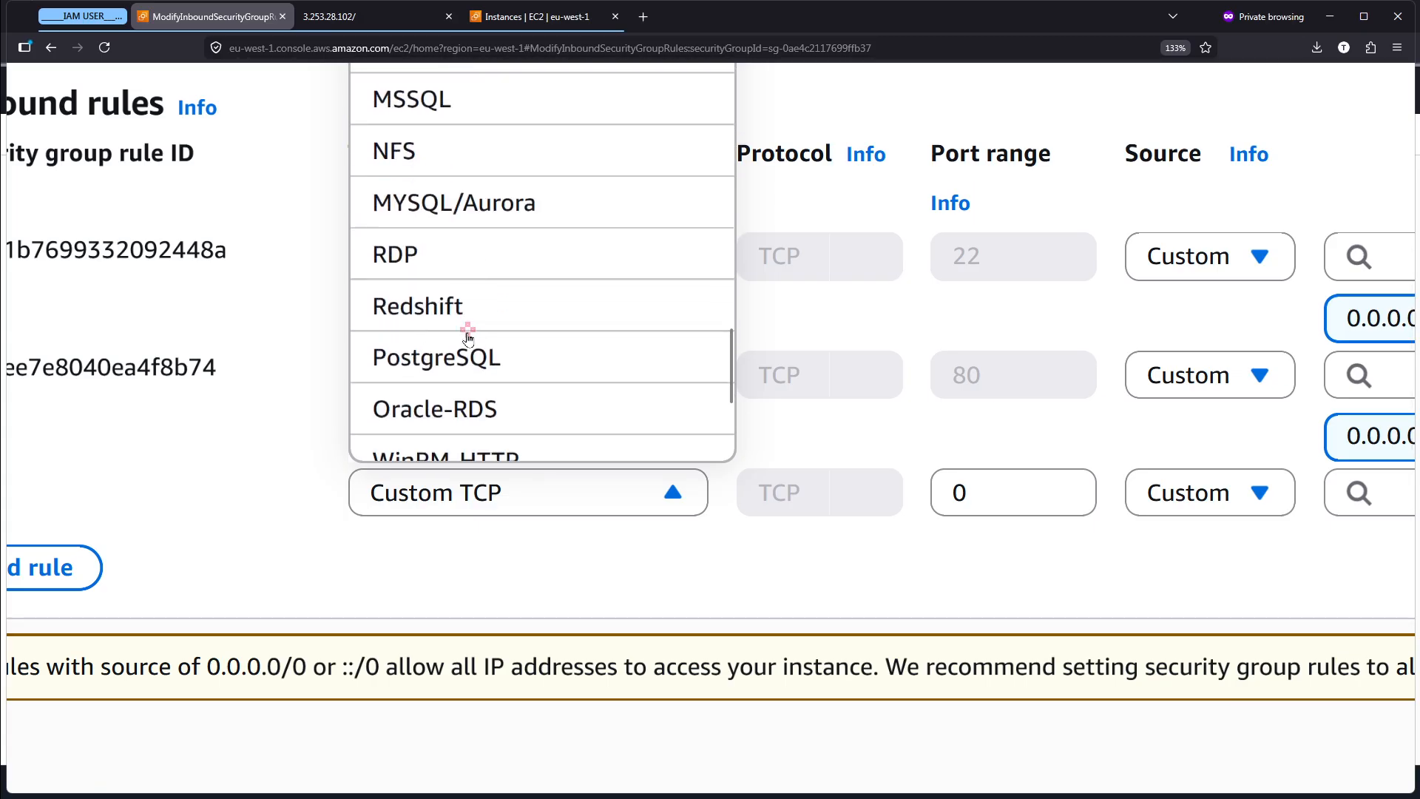
pyautogui.click(476, 190)
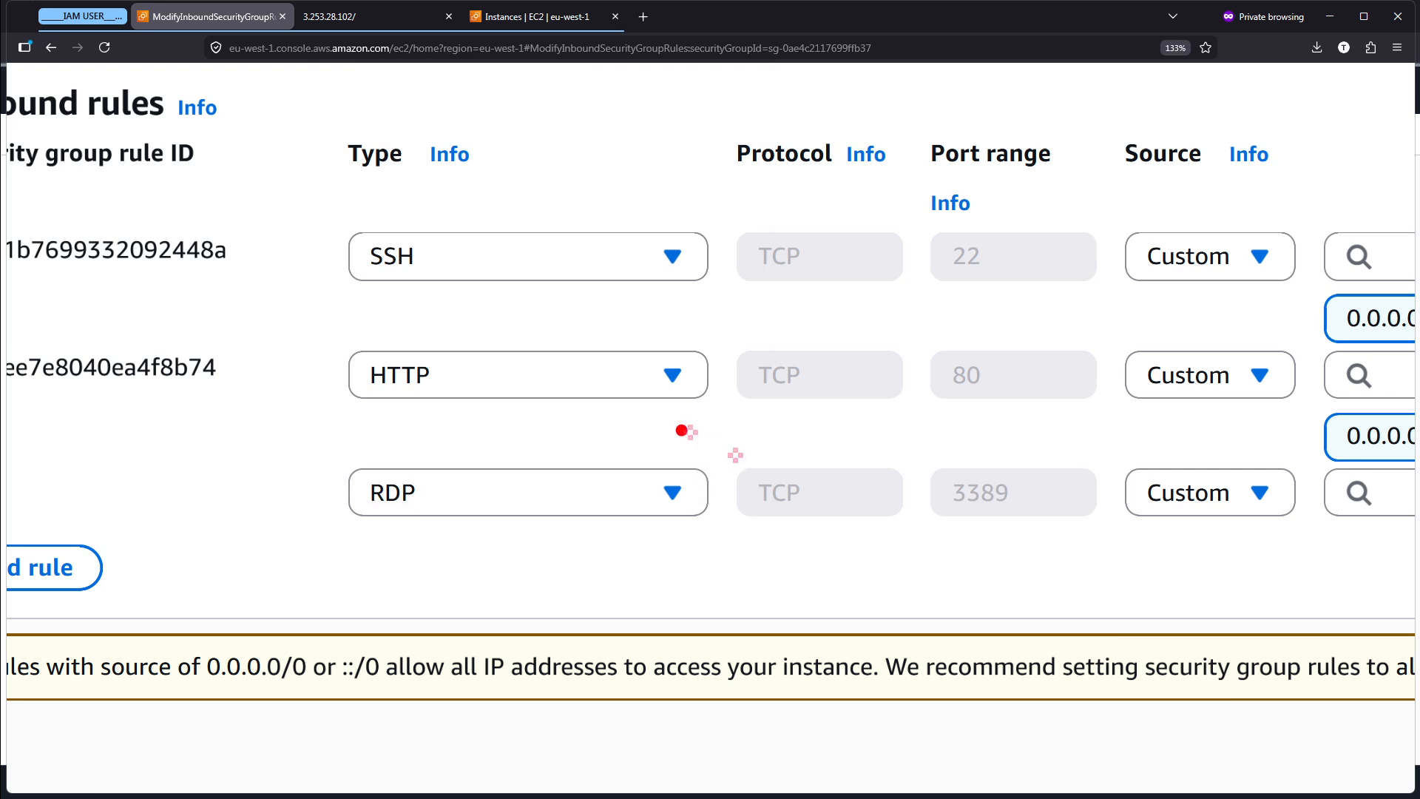
# - Circle the new RDP rule's port range, underline 3389 and 21 on the Classic Ports slide, and return to the rule editor
pyautogui.moveTo(1059, 453)
pyautogui.mouseDown()
pyautogui.moveTo(918, 542)
pyautogui.moveTo(1029, 423)
pyautogui.mouseUp()
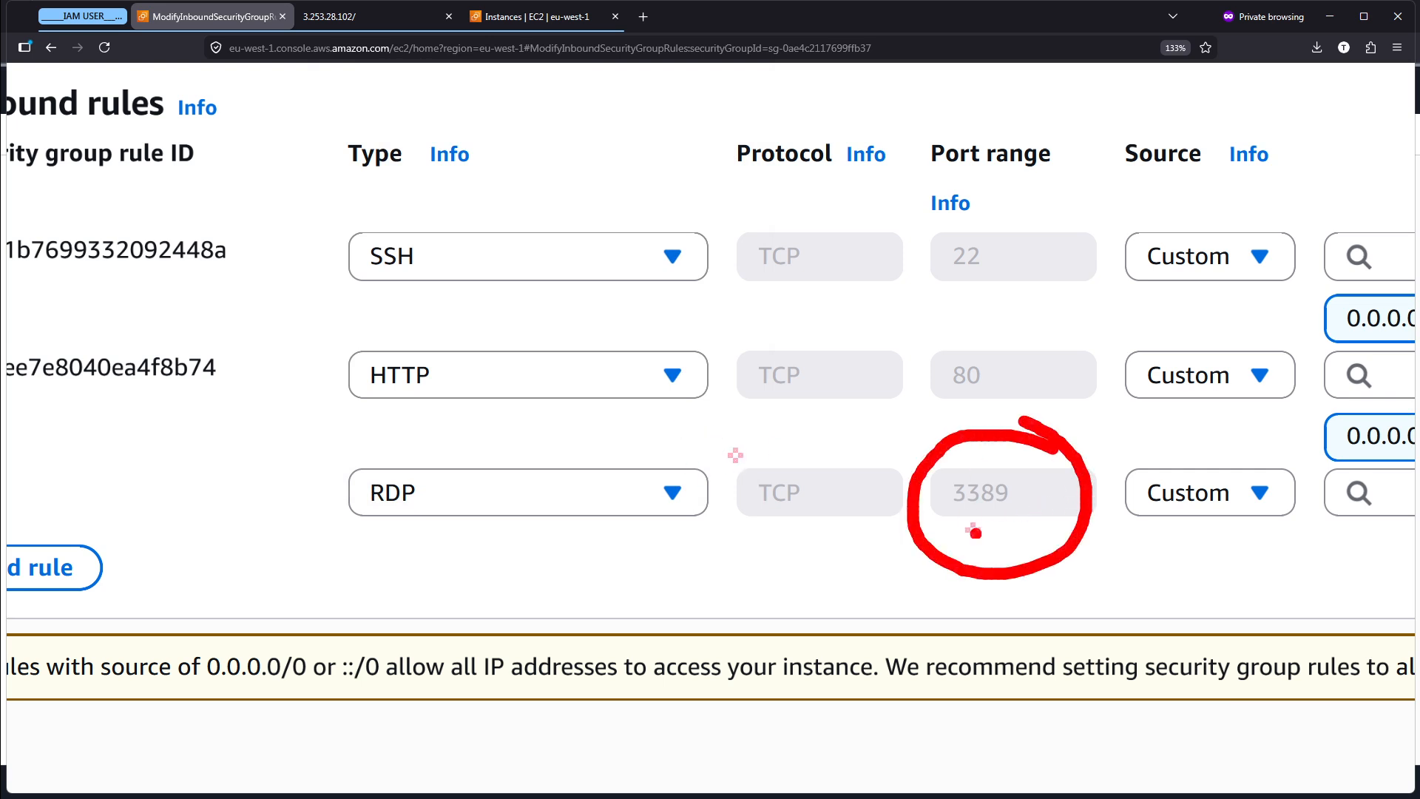
pyautogui.press('Escape')
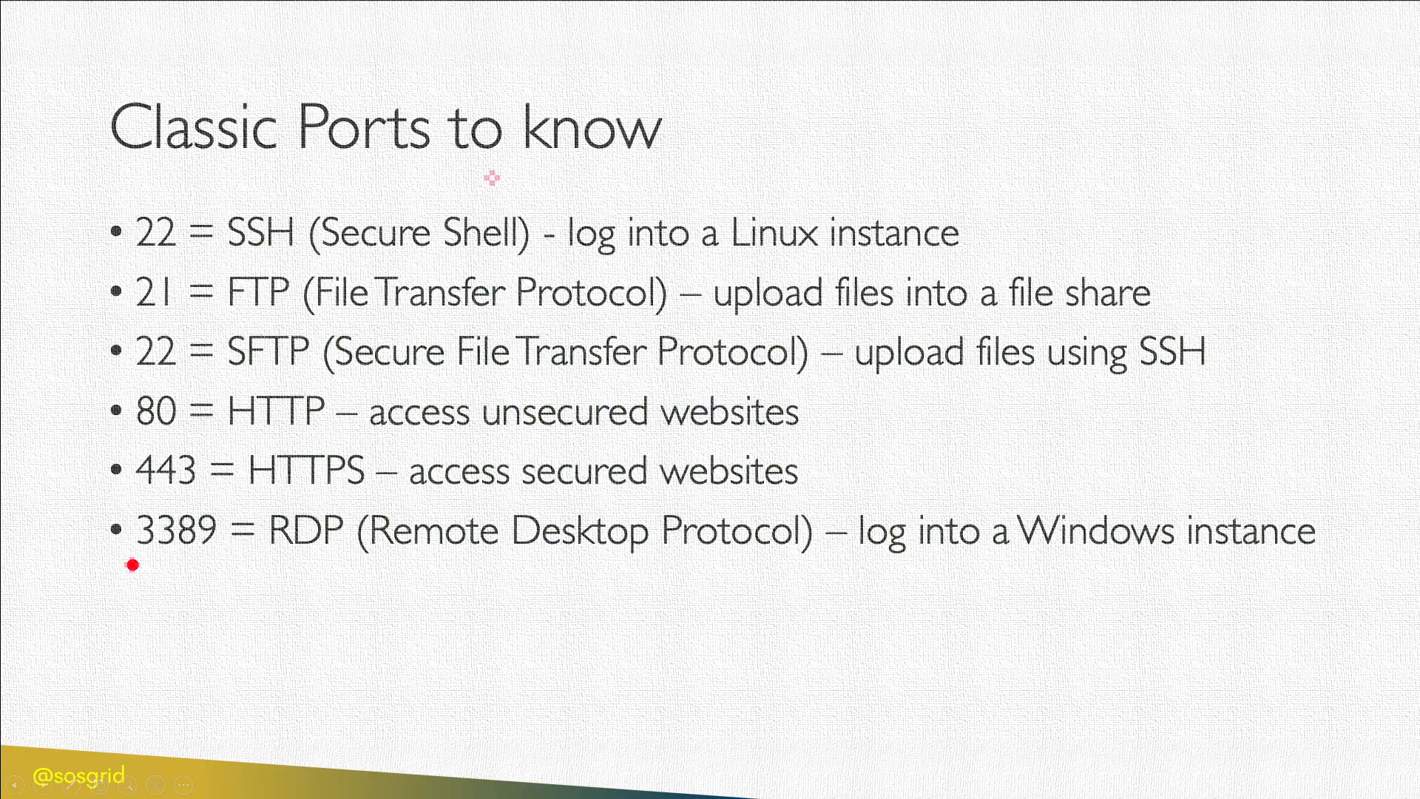
pyautogui.moveTo(132, 564); pyautogui.dragTo(228, 551)
pyautogui.moveTo(124, 316); pyautogui.dragTo(211, 309)
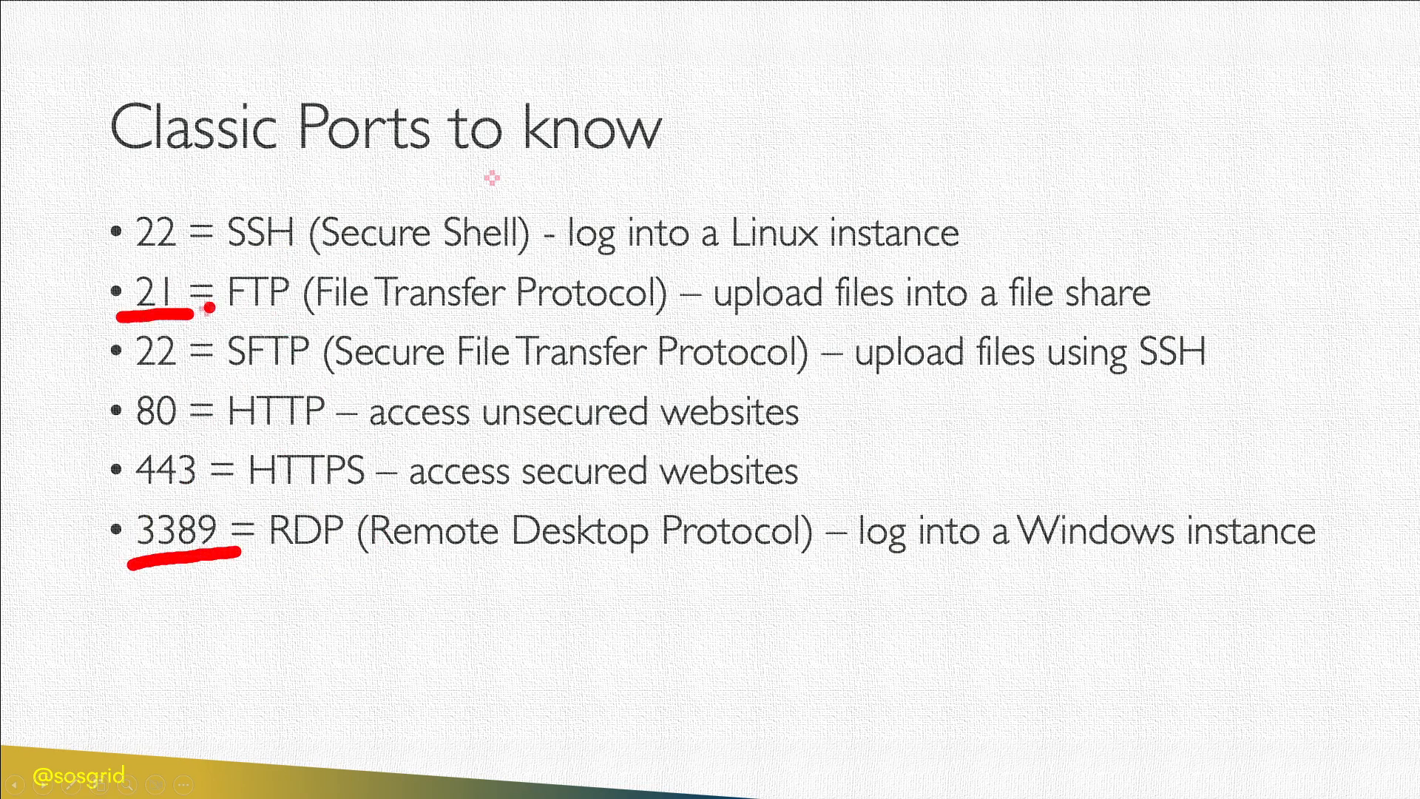
pyautogui.press('e')
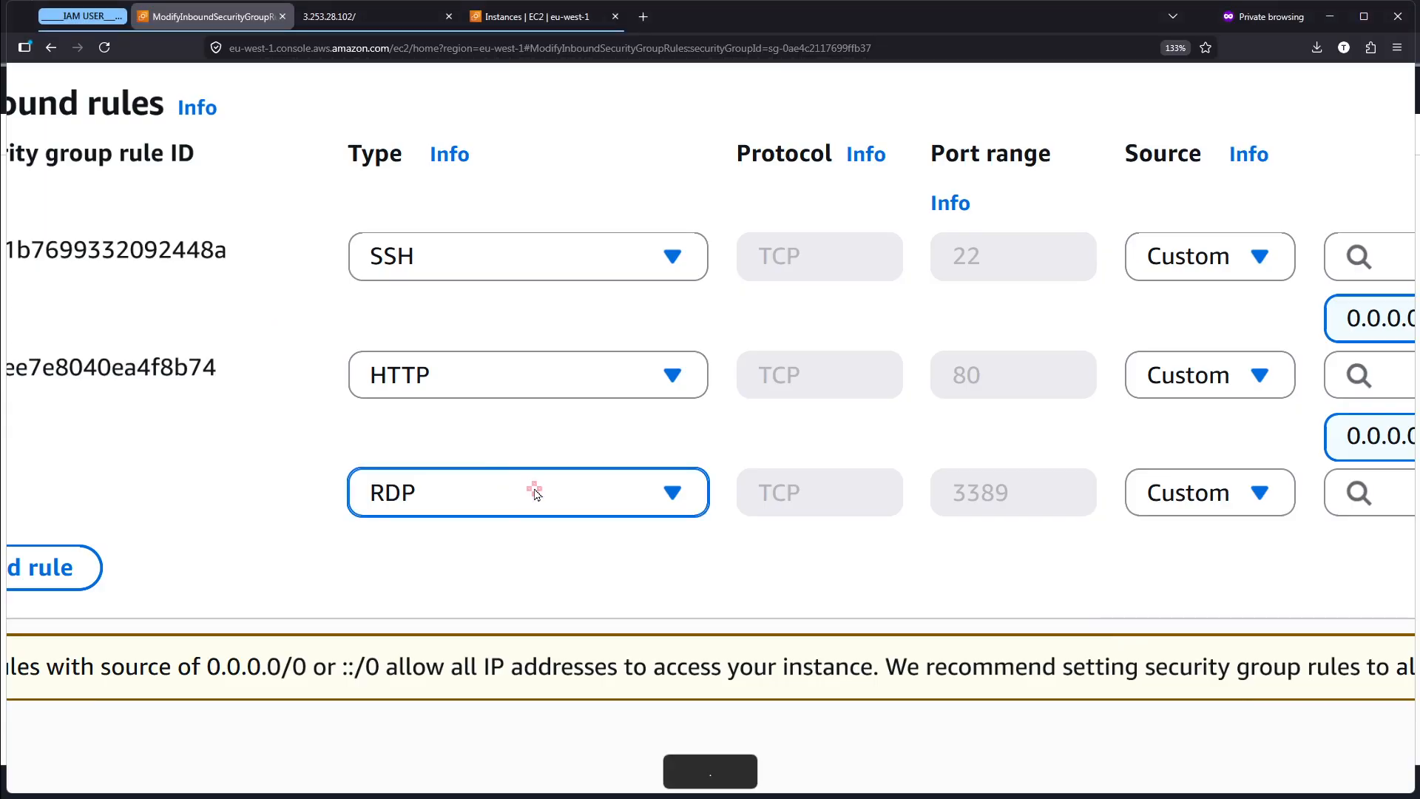
# - Browse the other rule types available for the new RDP rule and keep its type
pyautogui.click(531, 489)
pyautogui.scroll(-8, 562, 348)
pyautogui.scroll(-10, 562, 347)
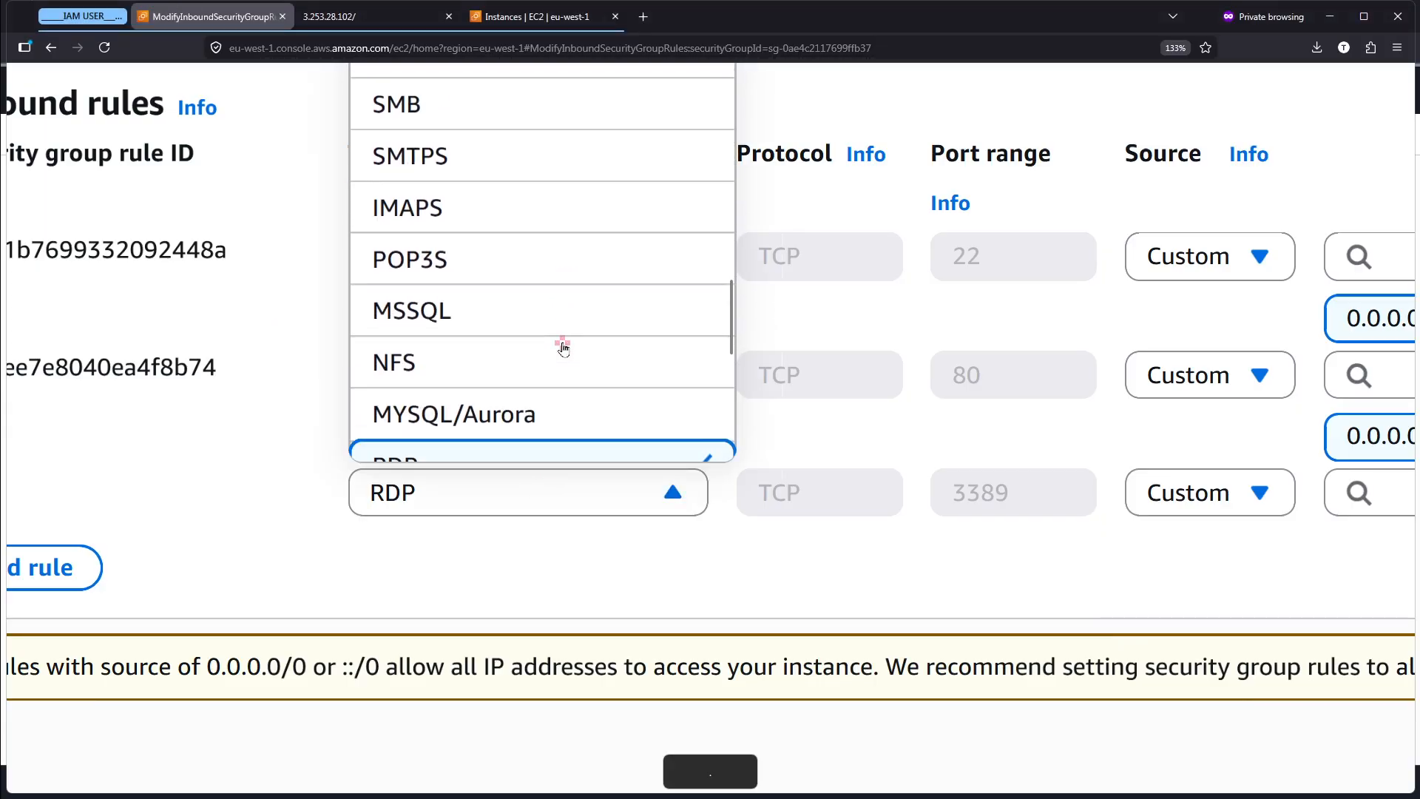
pyautogui.scroll(5, 560, 342)
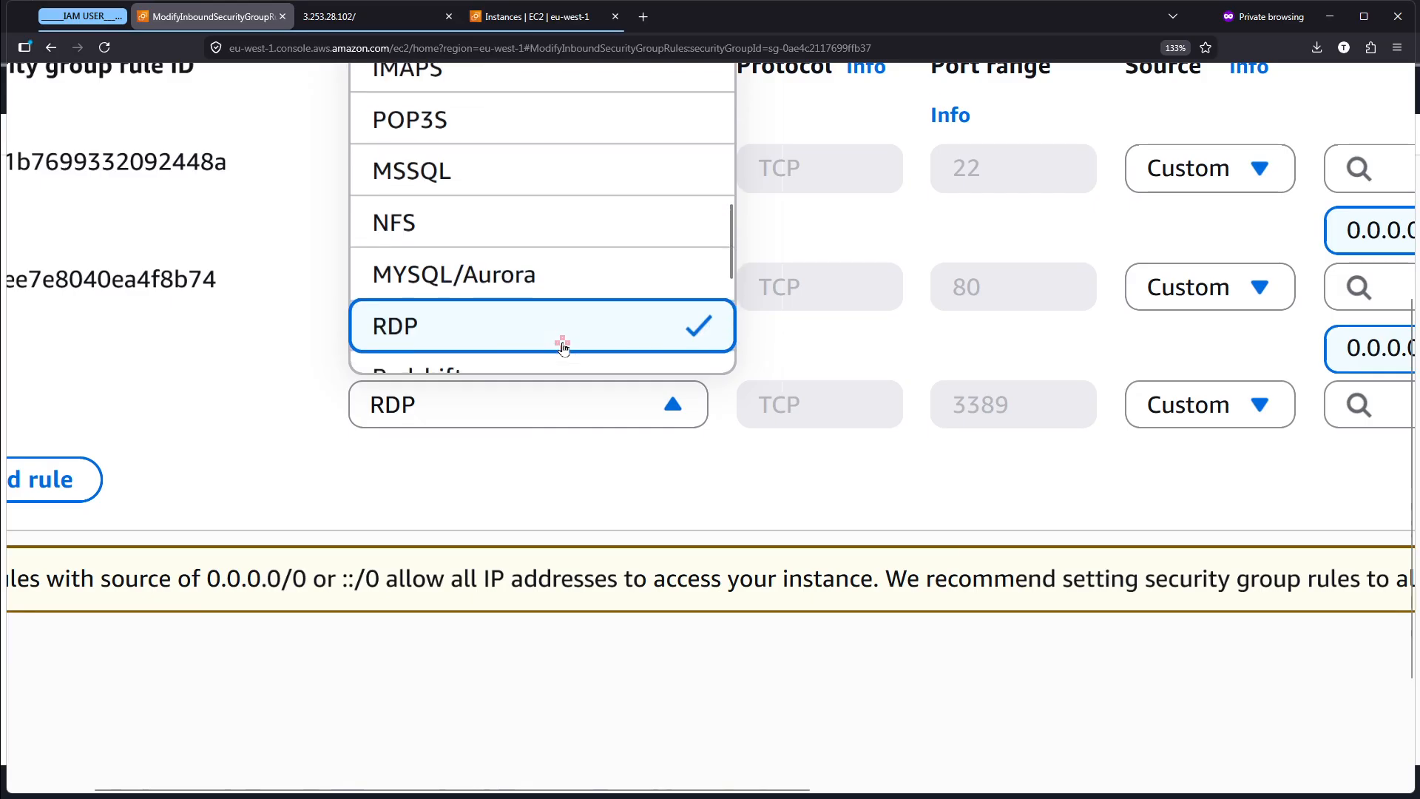
pyautogui.scroll(3, 572, 182)
pyautogui.scroll(3, 574, 182)
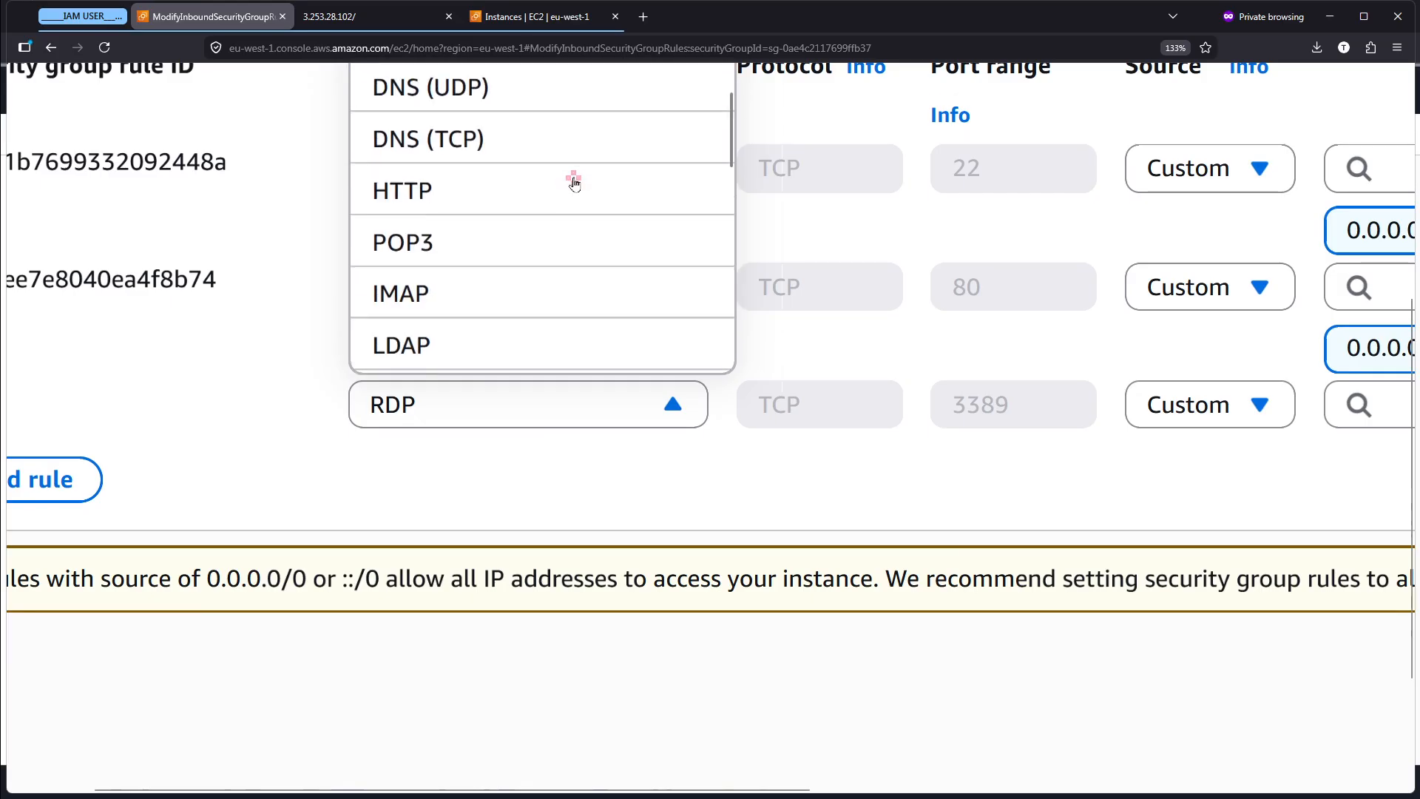
pyautogui.click(565, 504)
# - Delete the unsaved RDP rule and cancel editing the inbound rules
pyautogui.scroll(-5, 565, 504)
pyautogui.click(1314, 476)
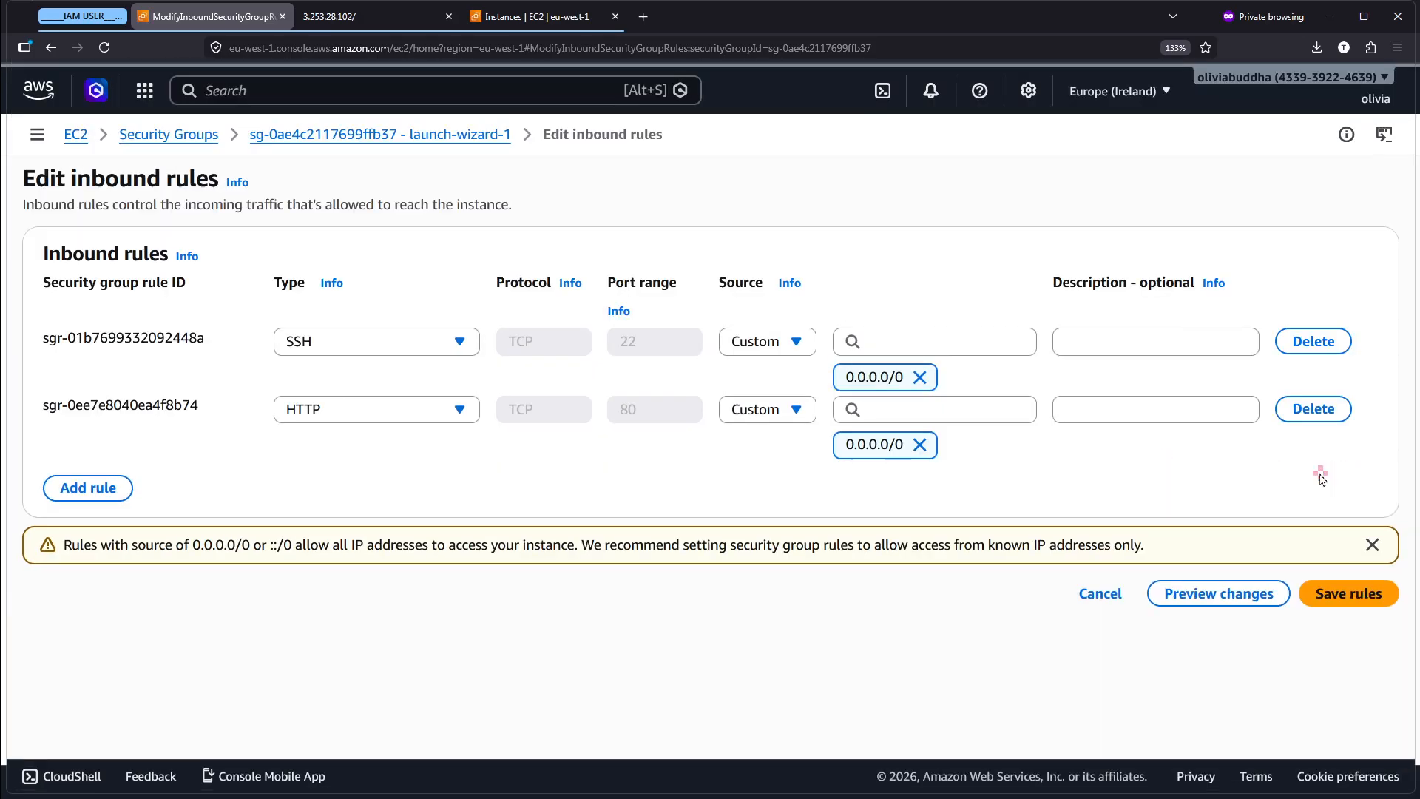
pyautogui.click(1098, 594)
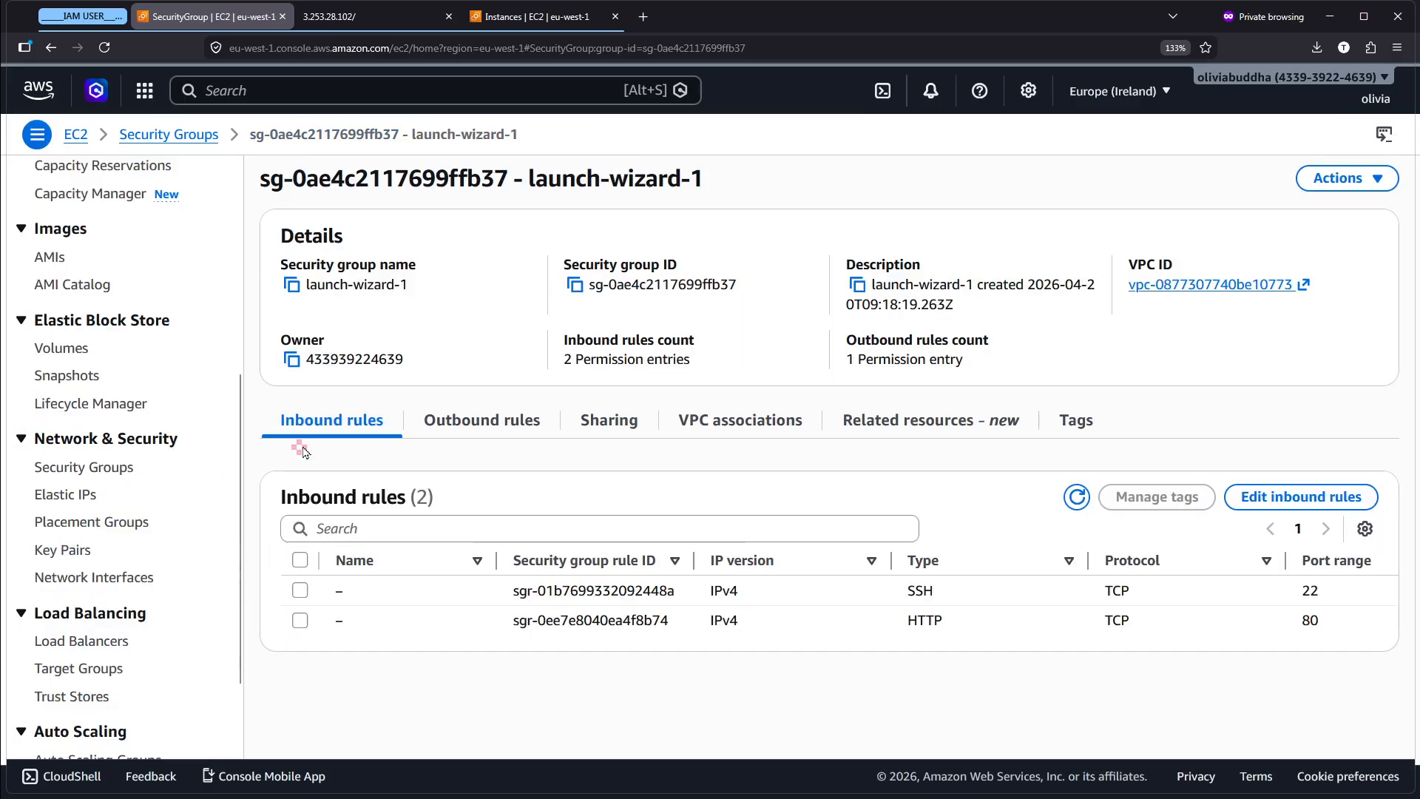
# - Return to the Security Groups list, mark the launch-wizard-1 row with a red rectangle and clear the markings
pyautogui.scroll(-2, 60, 542)
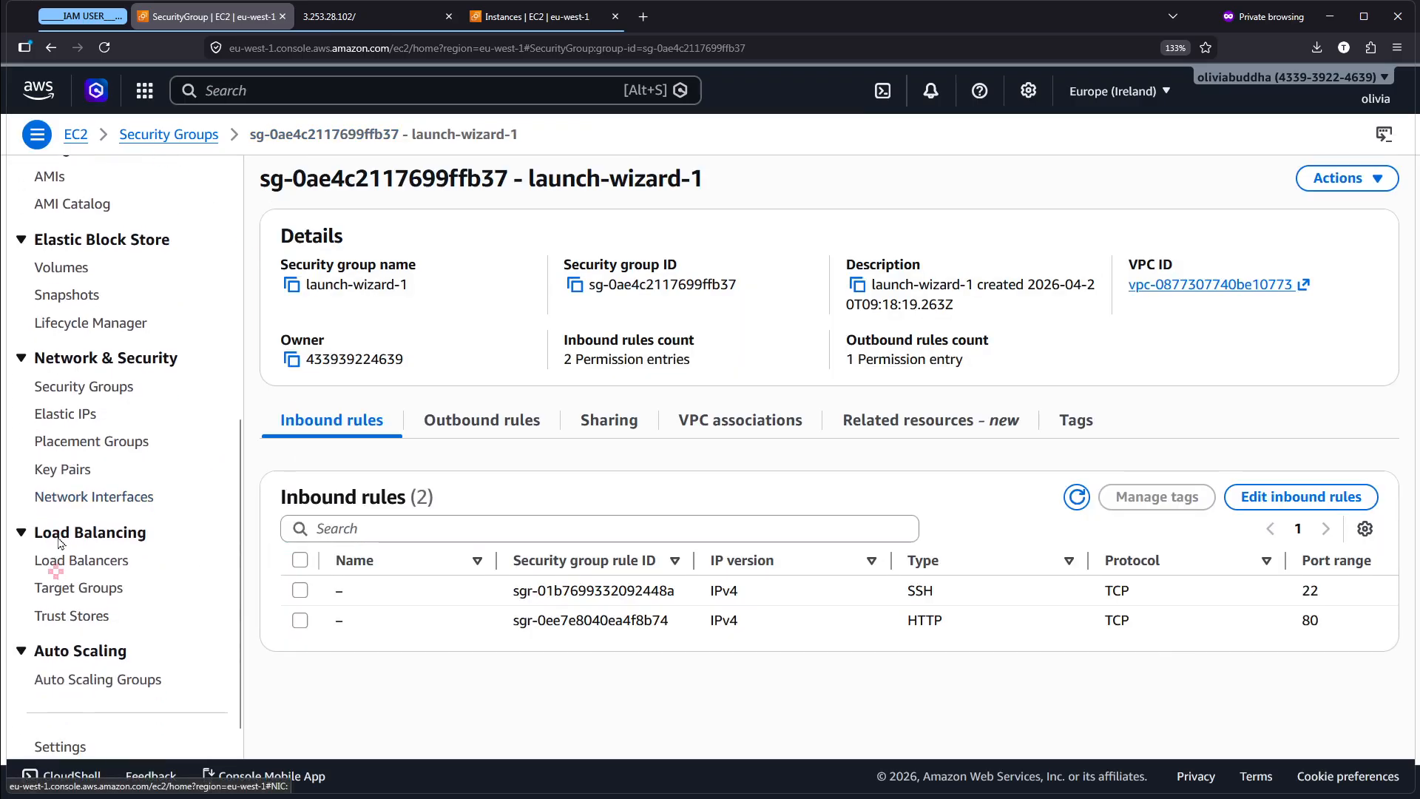
pyautogui.scroll(5, 68, 392)
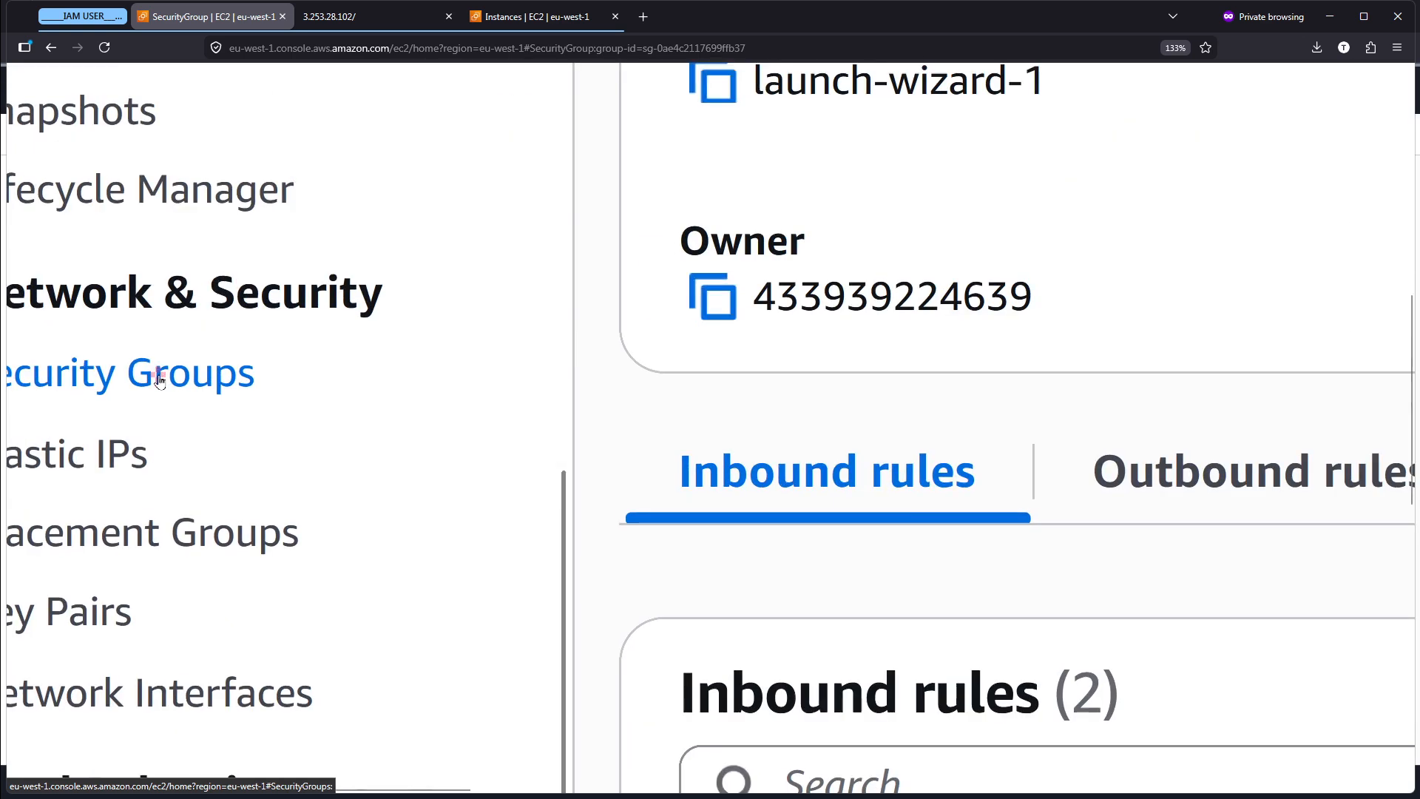
pyautogui.click(159, 380)
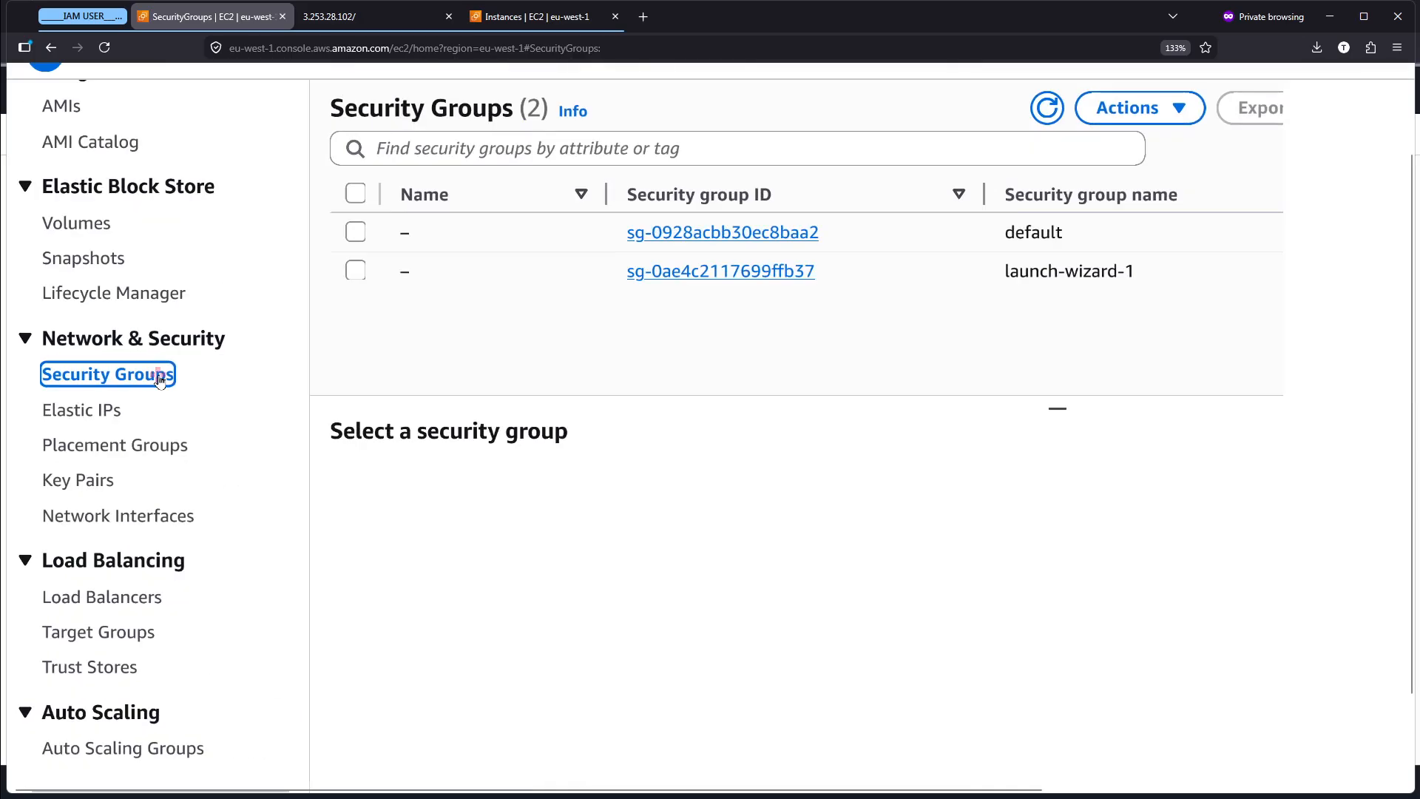
pyautogui.scroll(-3, 159, 380)
pyautogui.scroll(3, 844, 299)
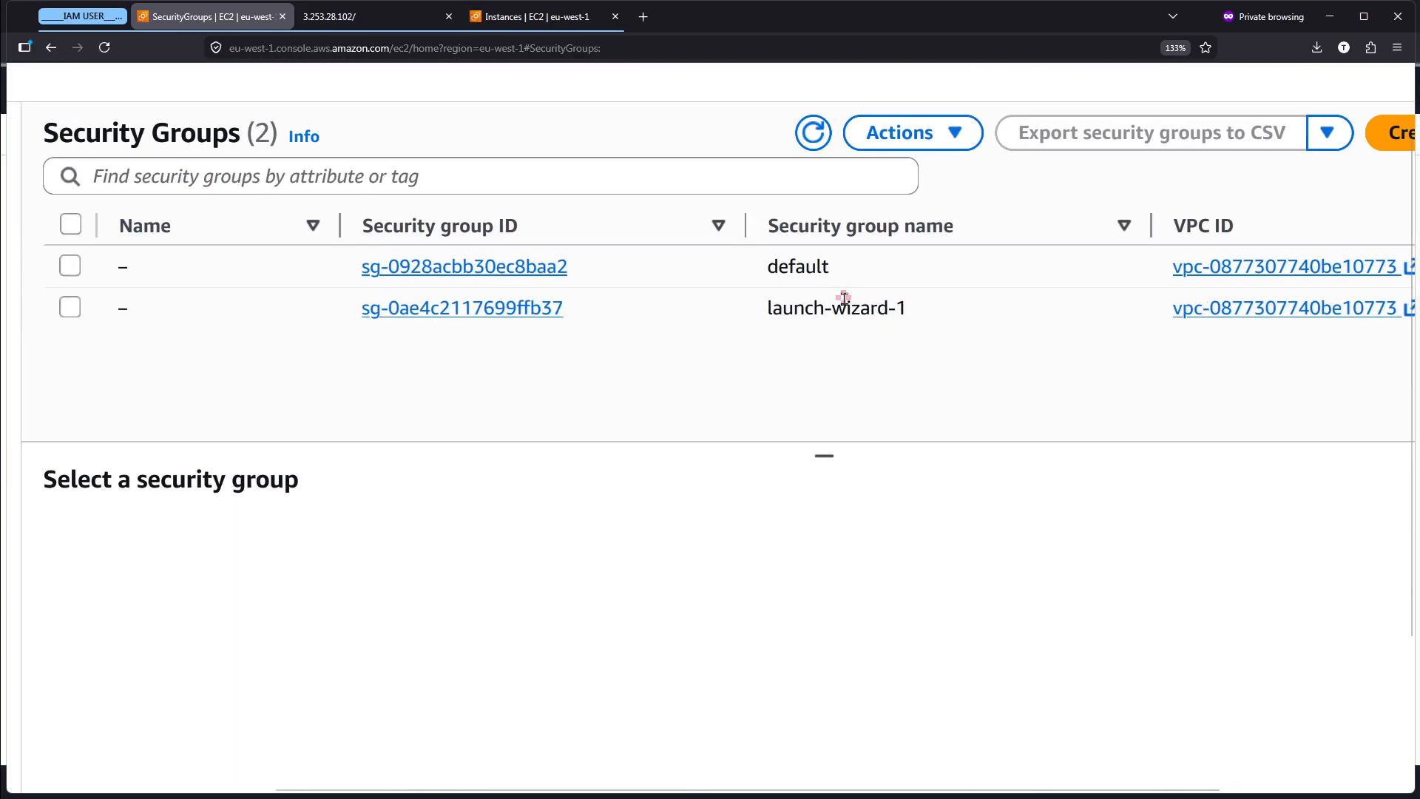
pyautogui.hscroll(1, 844, 299)
pyautogui.hscroll(2, 706, 381)
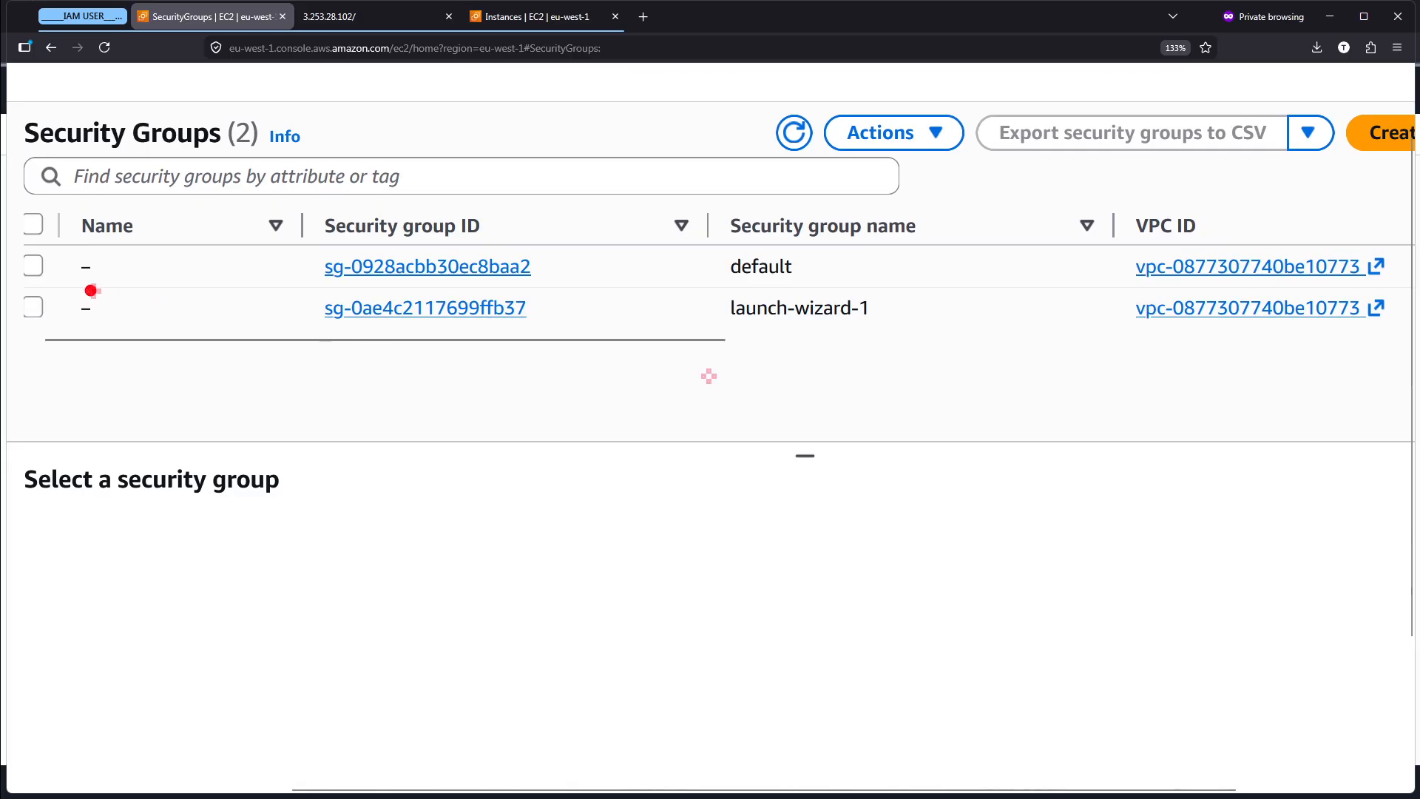
pyautogui.moveTo(31, 273)
pyautogui.mouseDown()
pyautogui.moveTo(197, 308)
pyautogui.moveTo(1388, 353)
pyautogui.mouseUp()
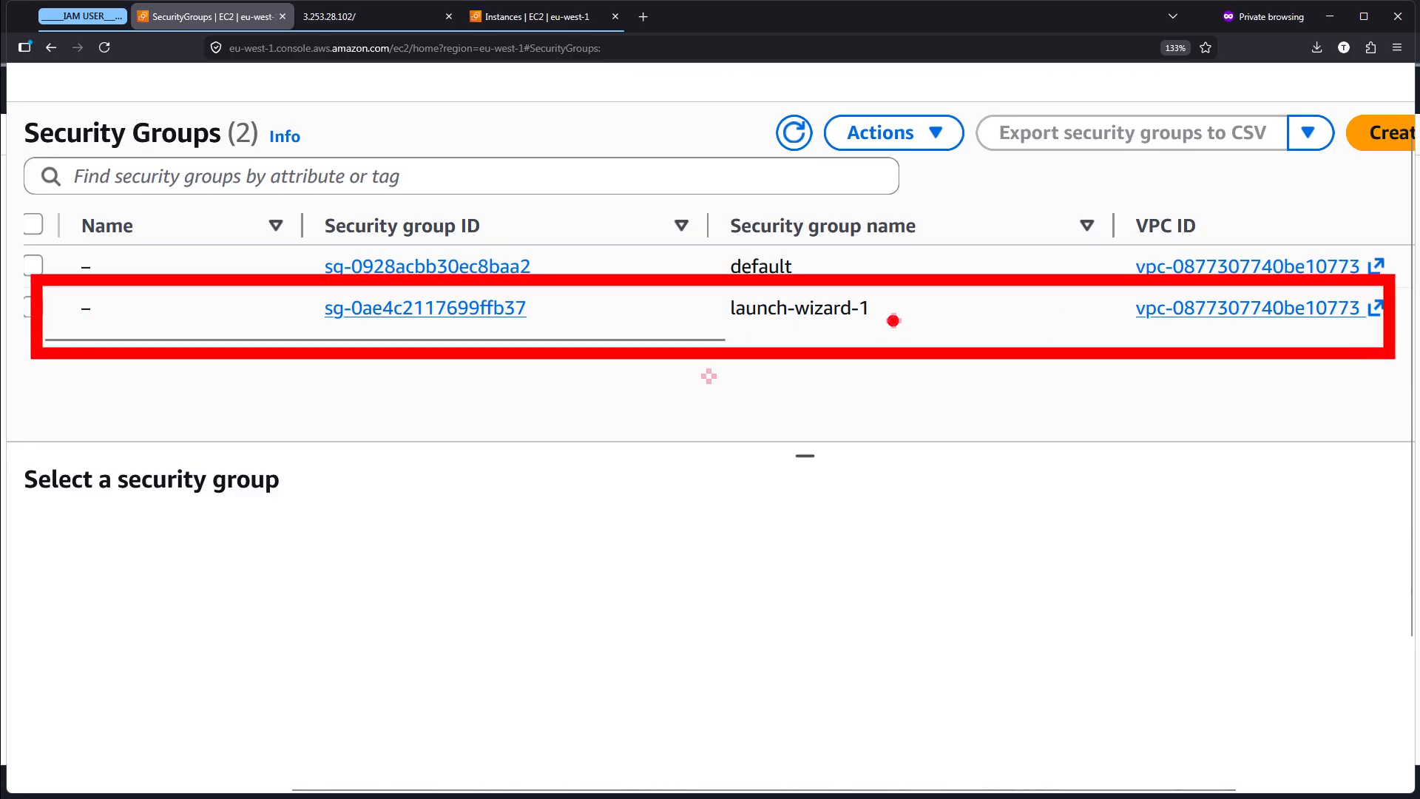
pyautogui.moveTo(893, 310); pyautogui.dragTo(1139, 308)
pyautogui.press('Escape')
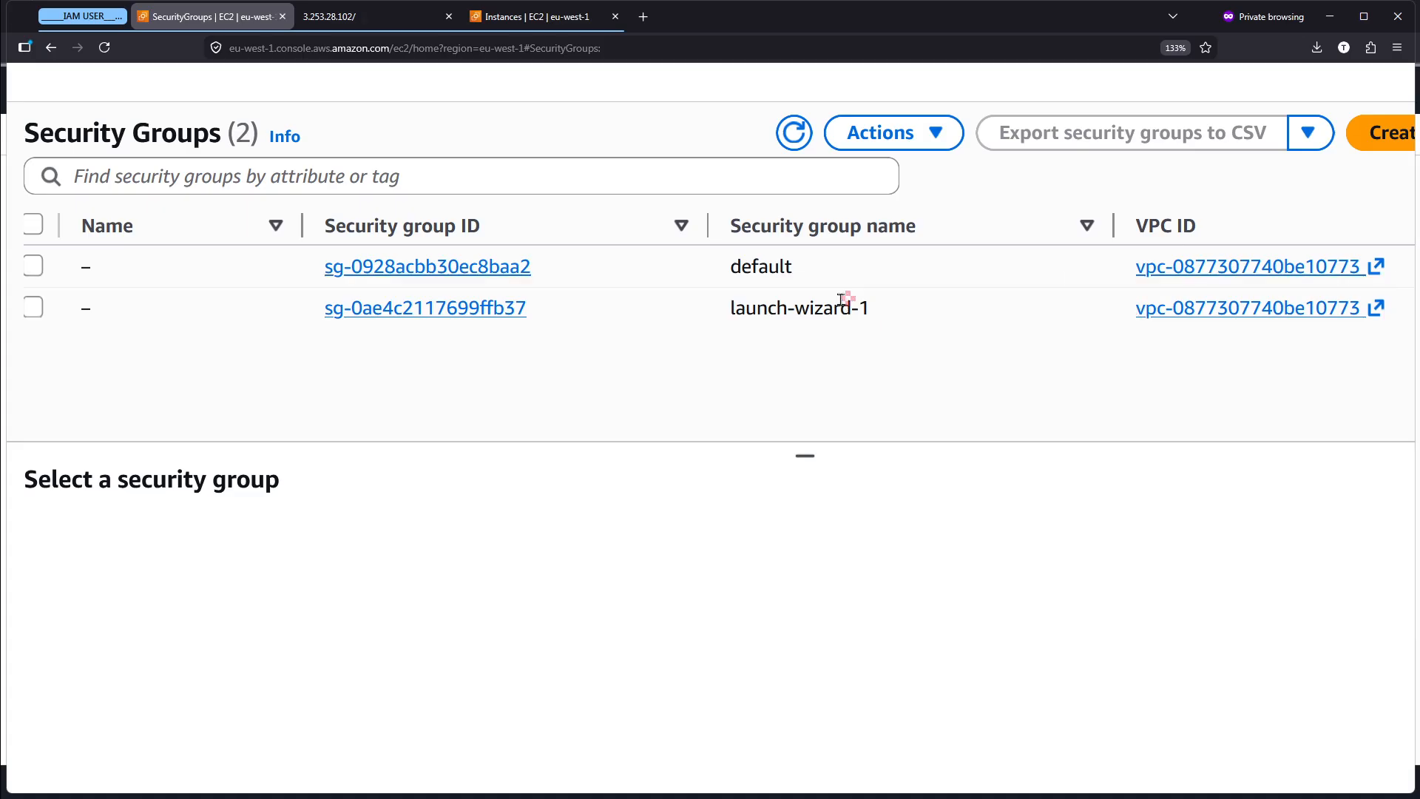
# - Switch to the Instances list and review My First Instance's entry and details
pyautogui.scroll(3, 840, 299)
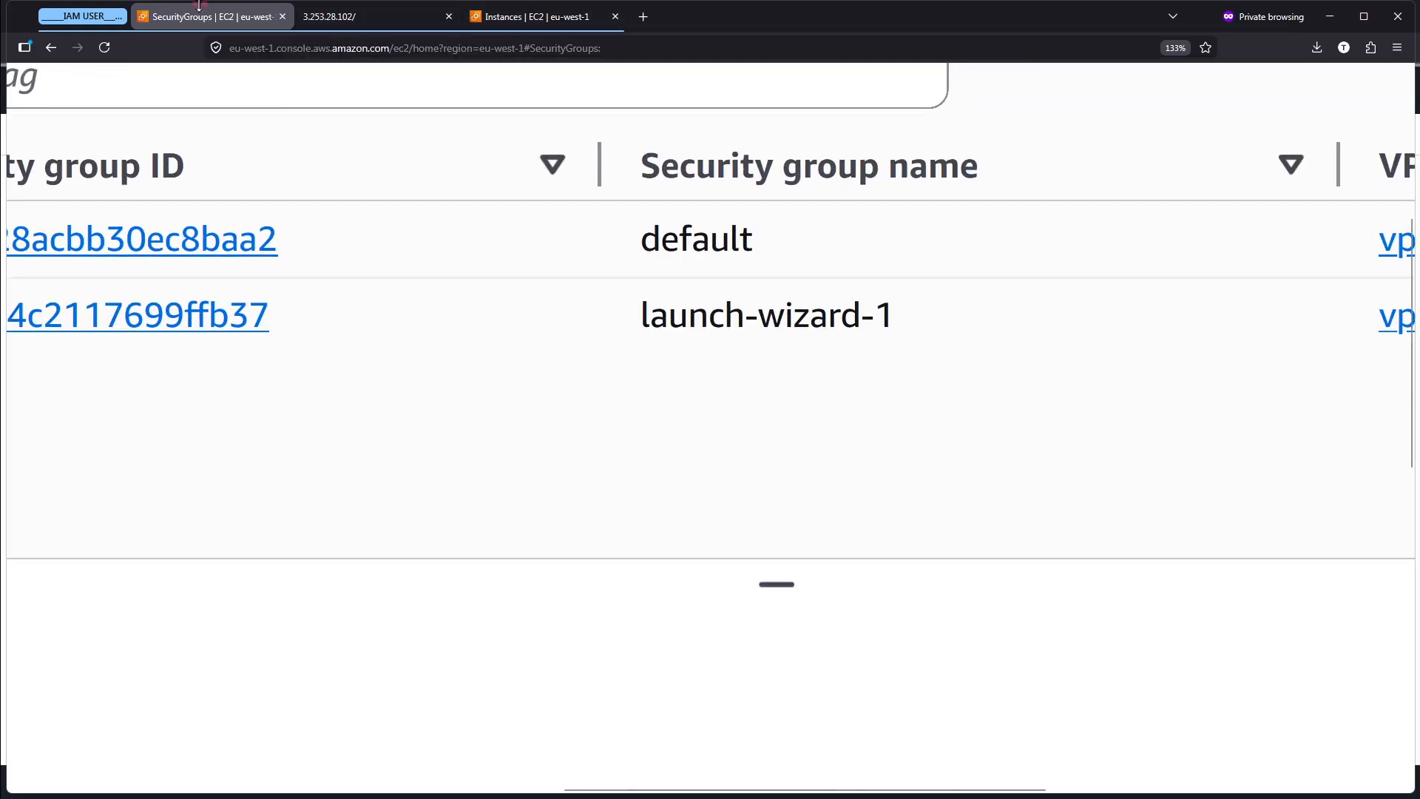
pyautogui.click(578, 21)
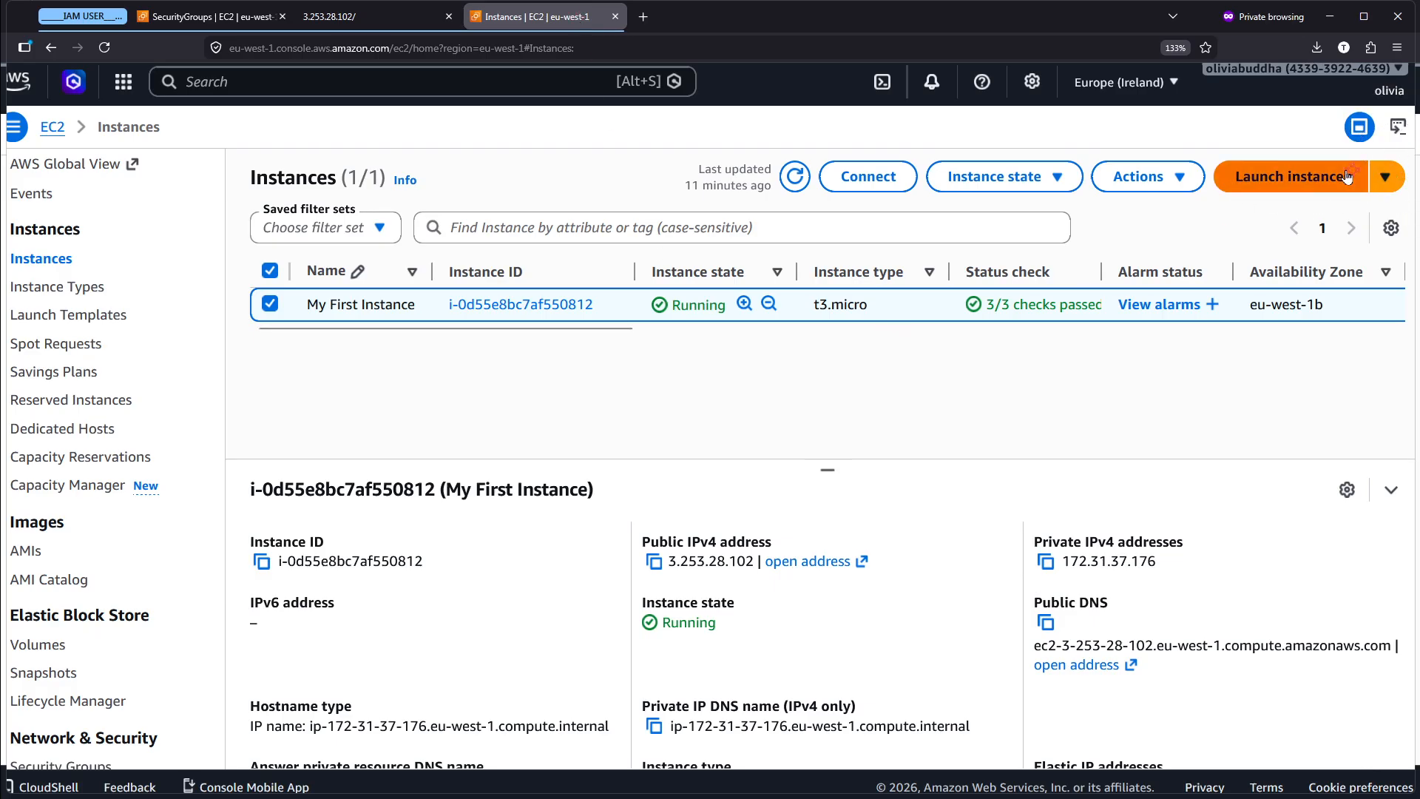
pyautogui.scroll(5, 1345, 171)
pyautogui.hscroll(2, 1346, 172)
pyautogui.scroll(-5, 1124, 240)
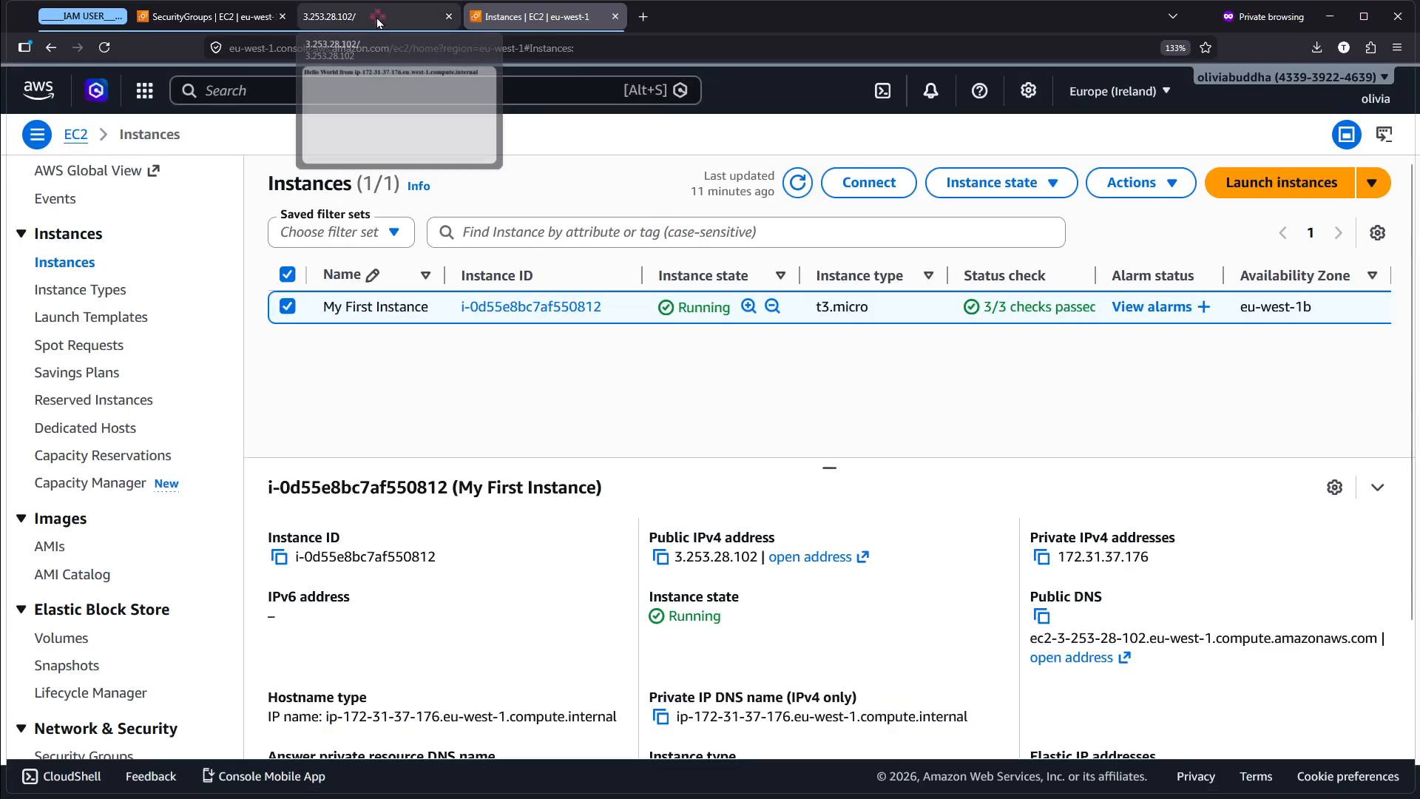
# - Return to the Security Groups list and select the launch-wizard-1 group
pyautogui.click(192, 14)
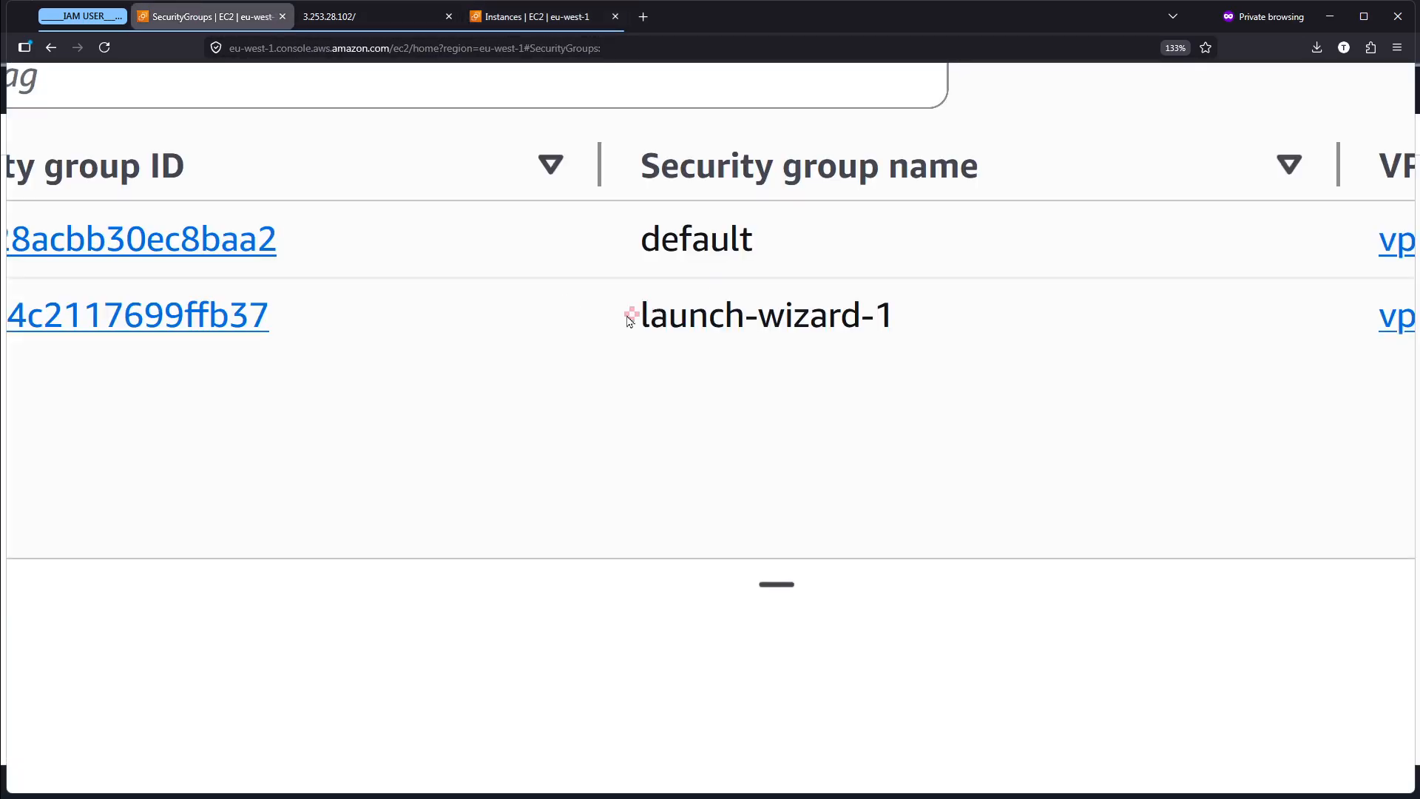
pyautogui.moveTo(629, 318); pyautogui.dragTo(922, 324)
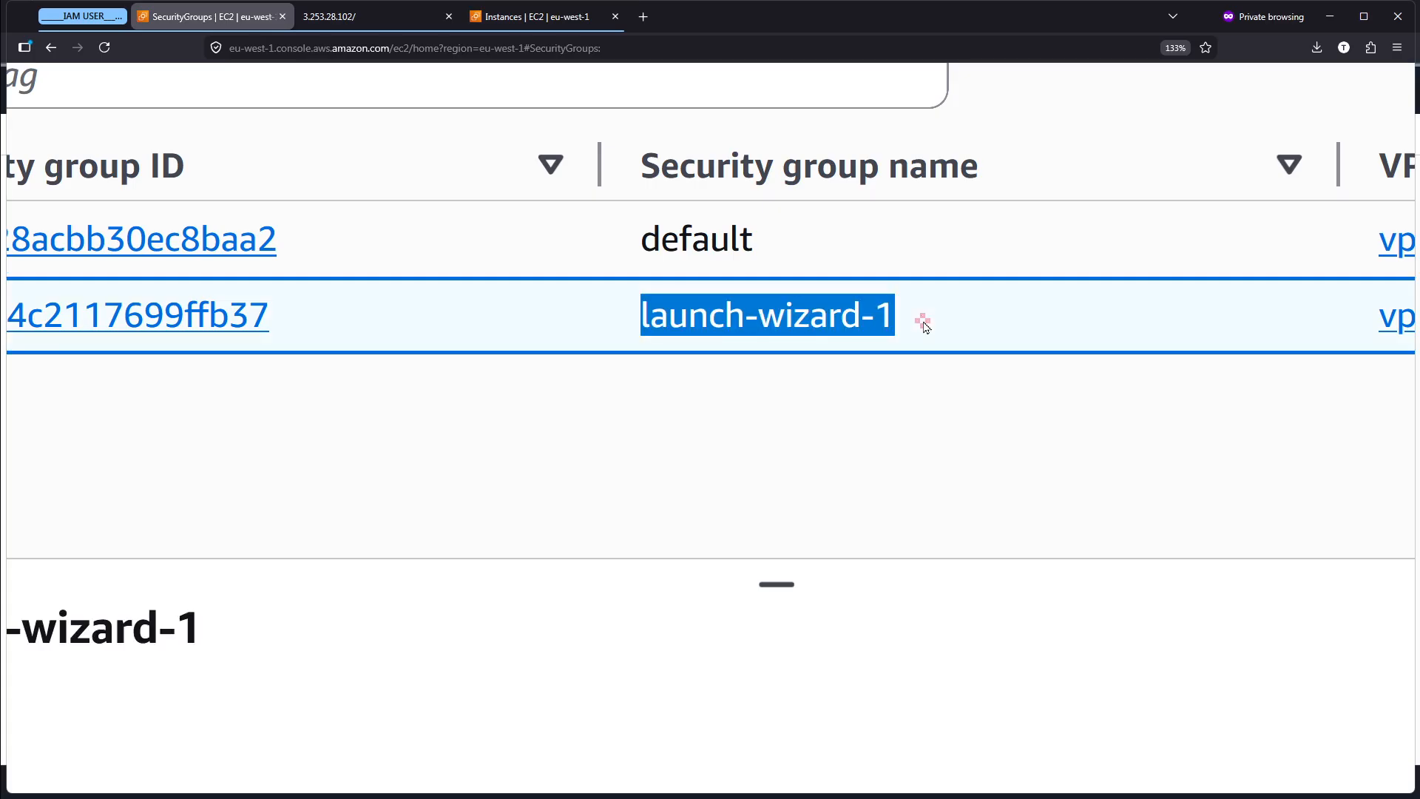
pyautogui.click(924, 326)
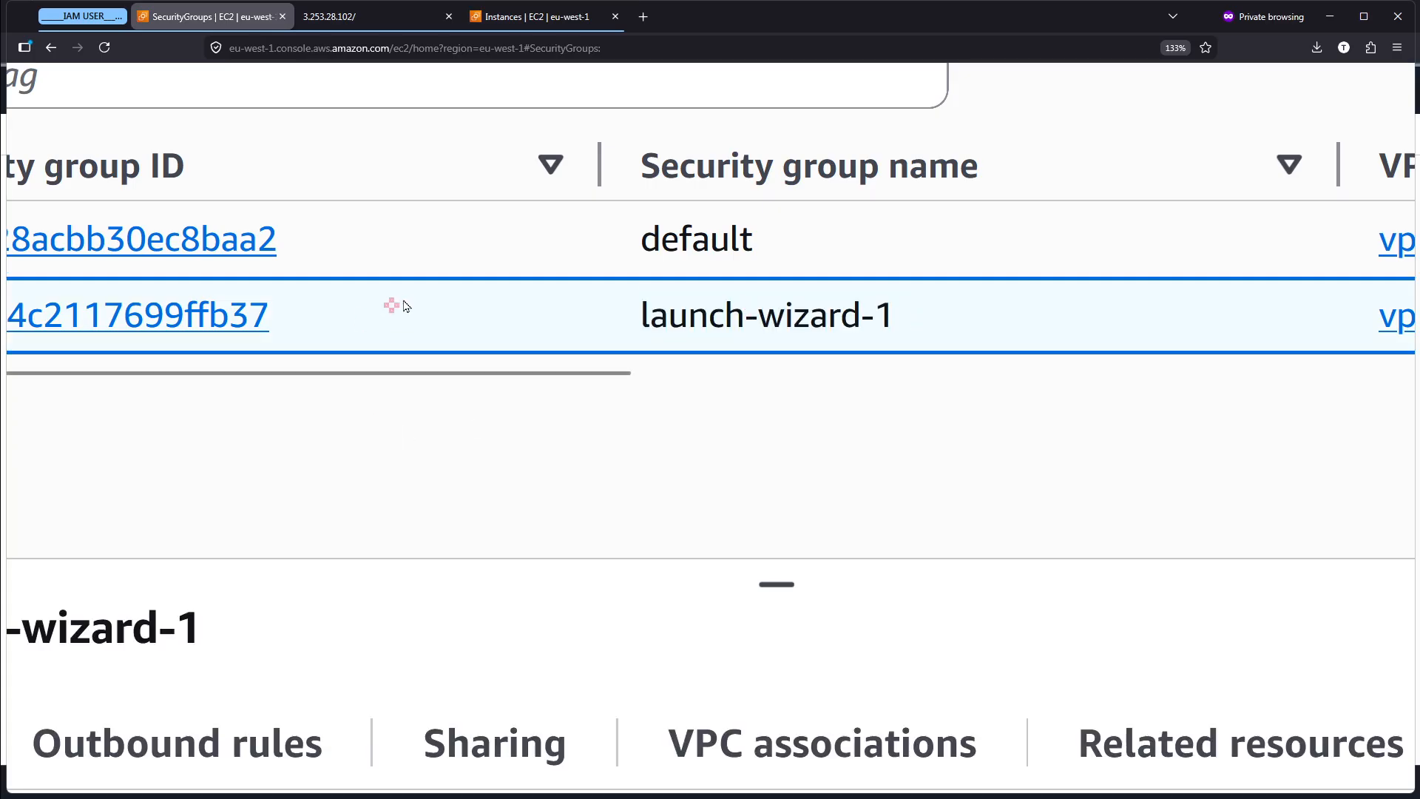
# - Examine the security group ID and inbound rules of launch-wizard-1, and show its outbound rules
pyautogui.scroll(-3, 404, 301)
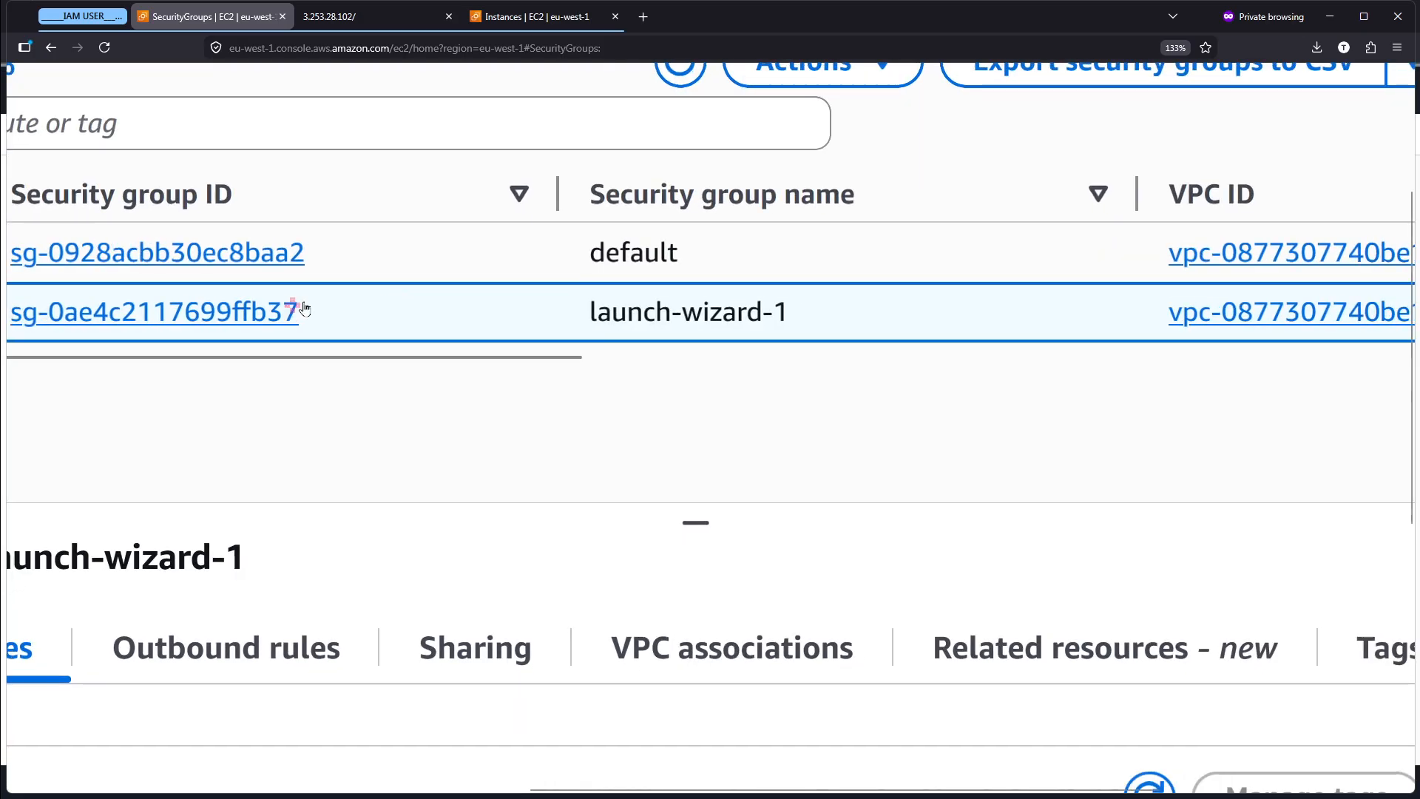
pyautogui.hscroll(-6, 212, 310)
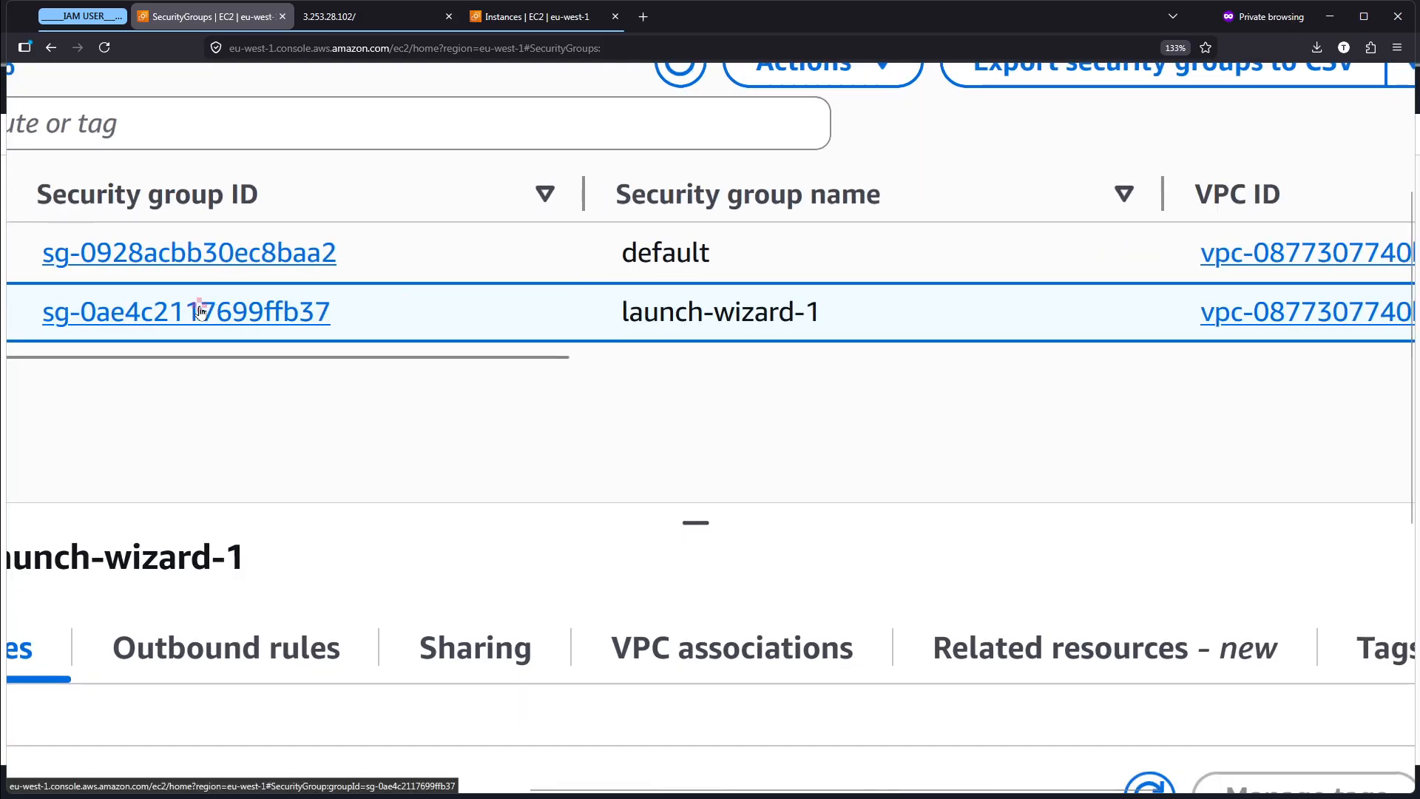
pyautogui.hscroll(-3, 645, 358)
pyautogui.scroll(-5, 645, 358)
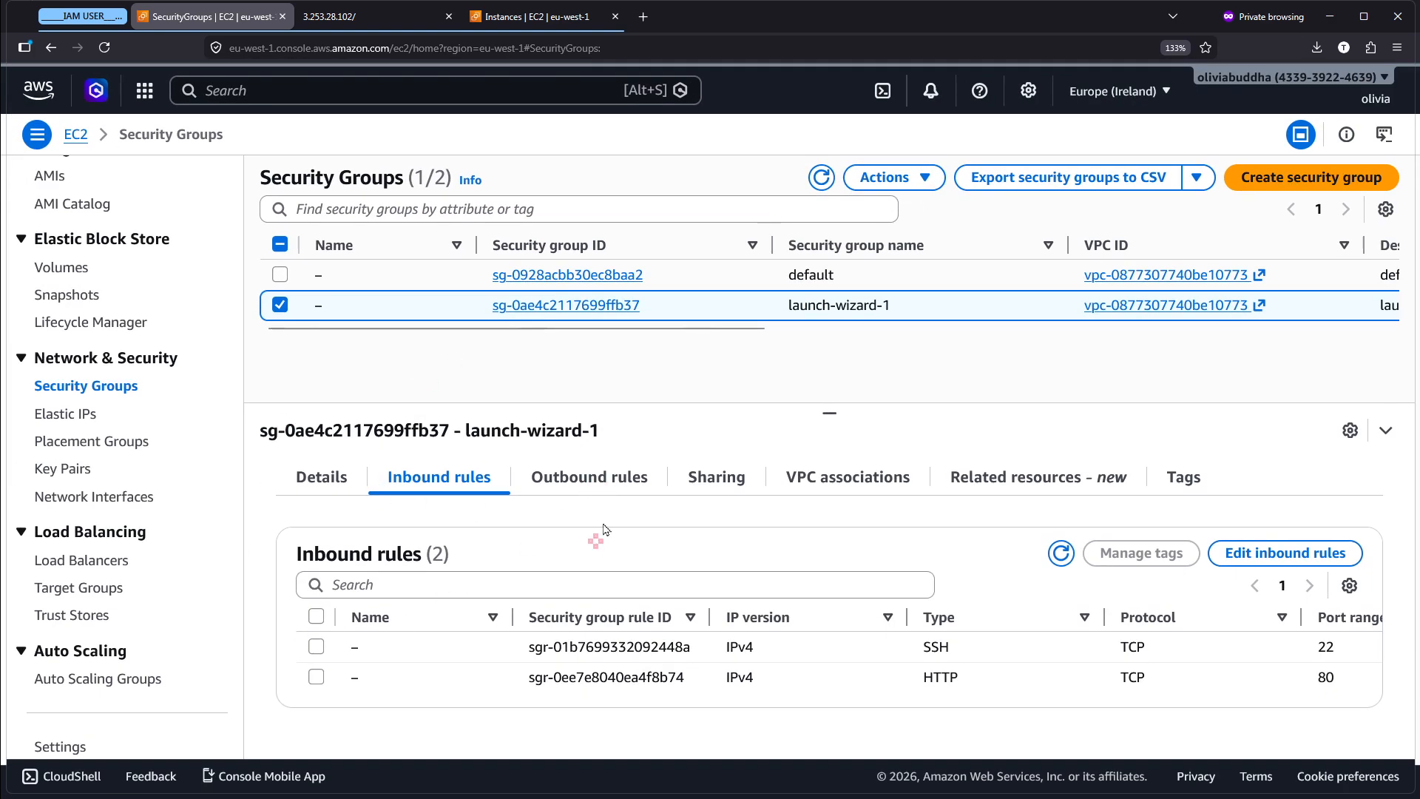
pyautogui.click(613, 480)
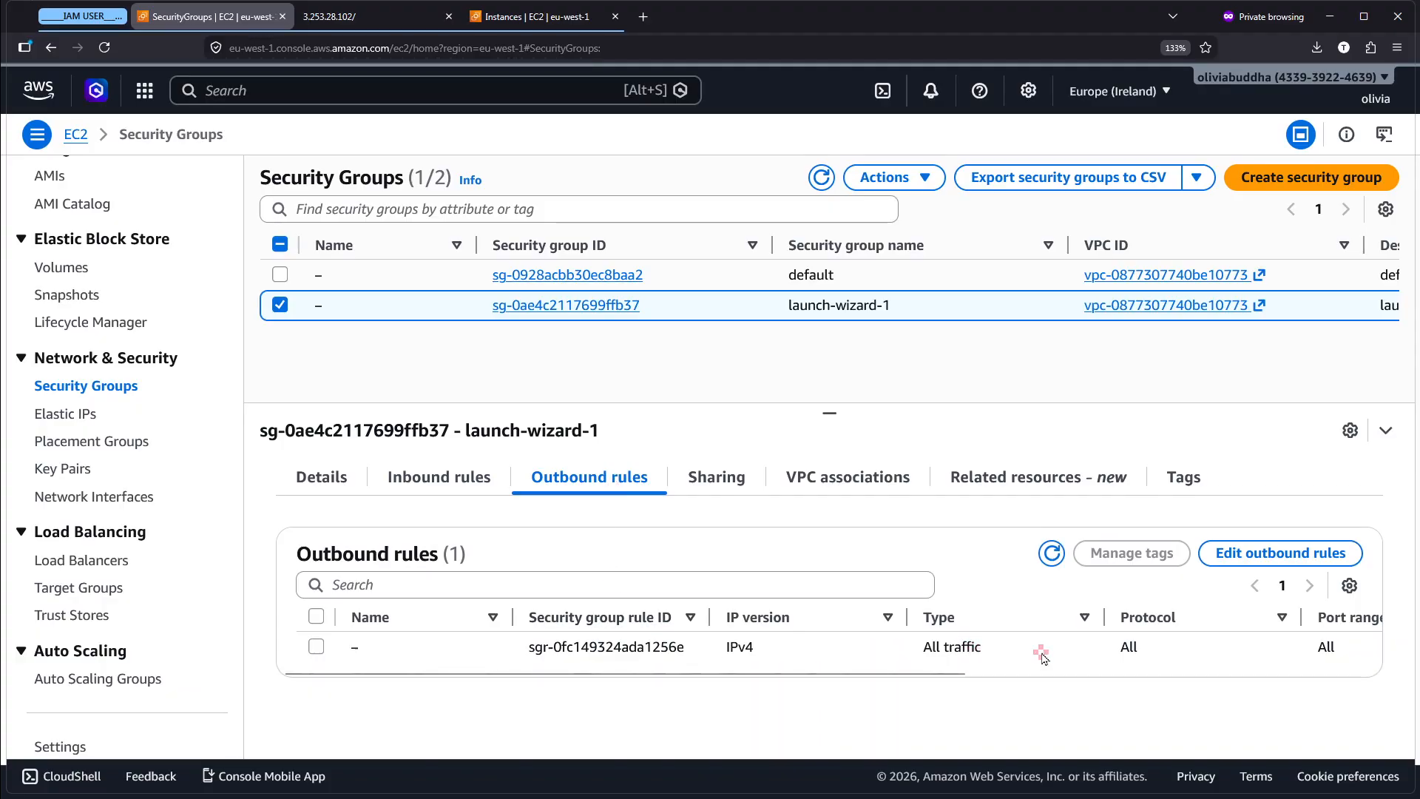
# - Switch to the Notepad notes, review the outbound and inbound traffic explanations, and return to the Security Groups list
pyautogui.hotkey('alt', 'Tab')
pyautogui.hotkey('alt', 'Tab')
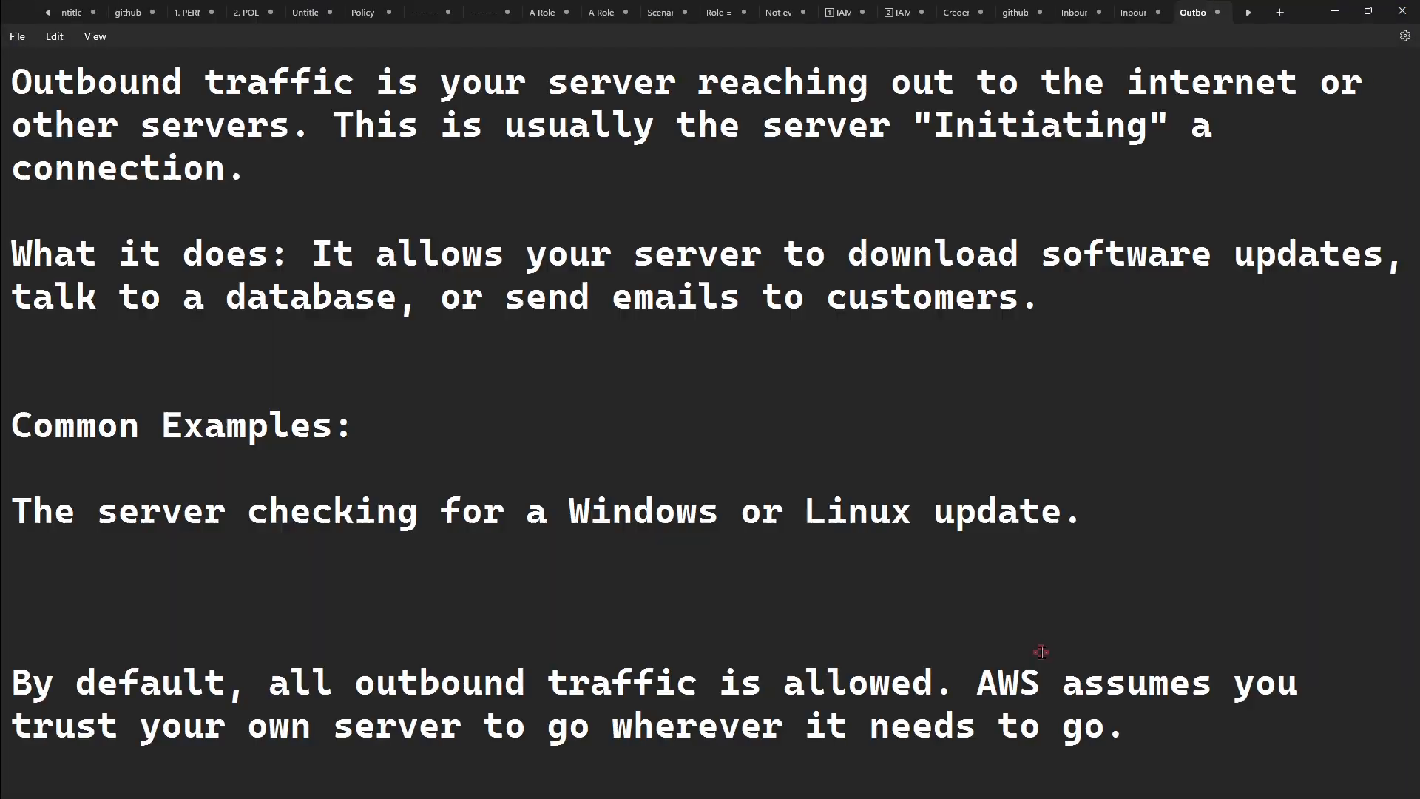
pyautogui.moveTo(751, 597); pyautogui.dragTo(3, 140)
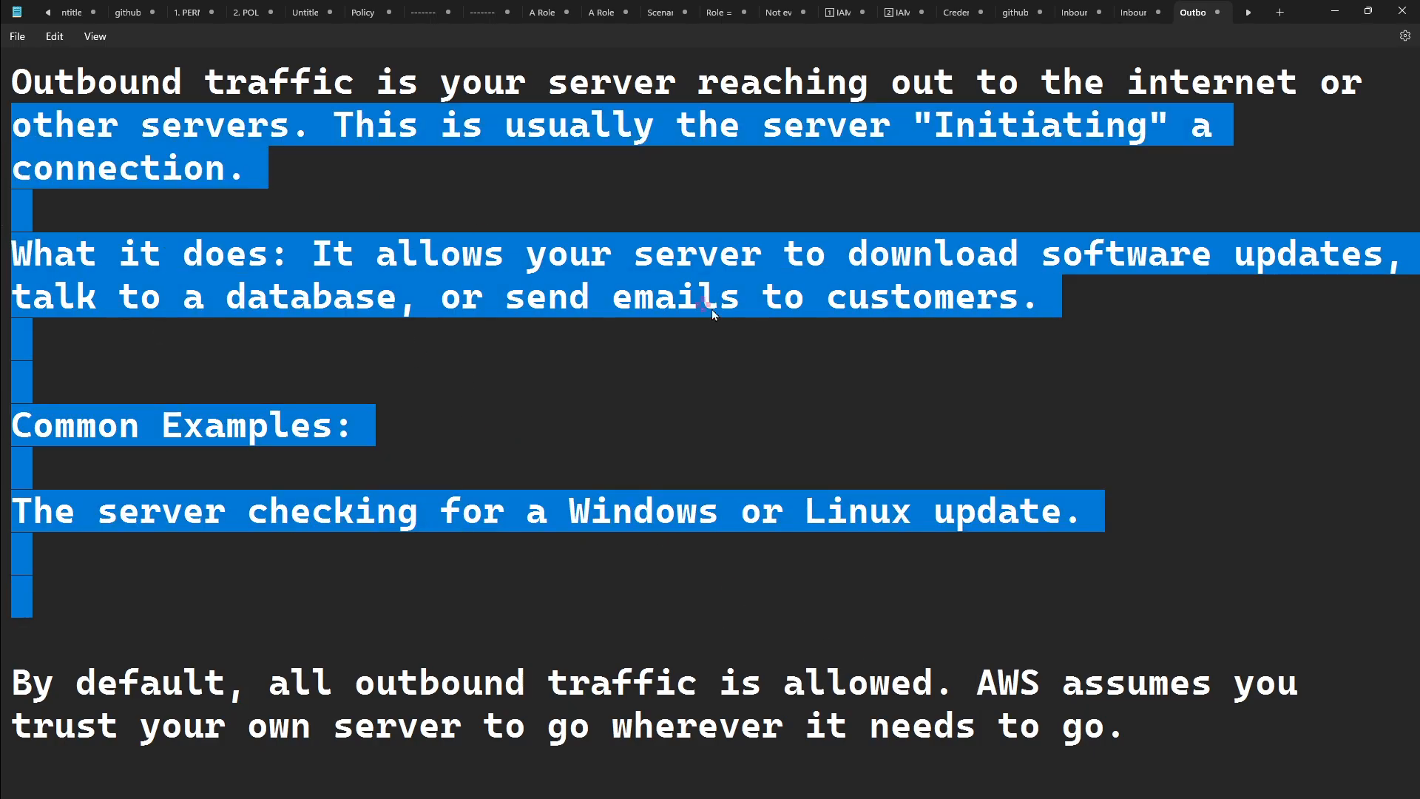
pyautogui.click(718, 295)
pyautogui.click(1123, 9)
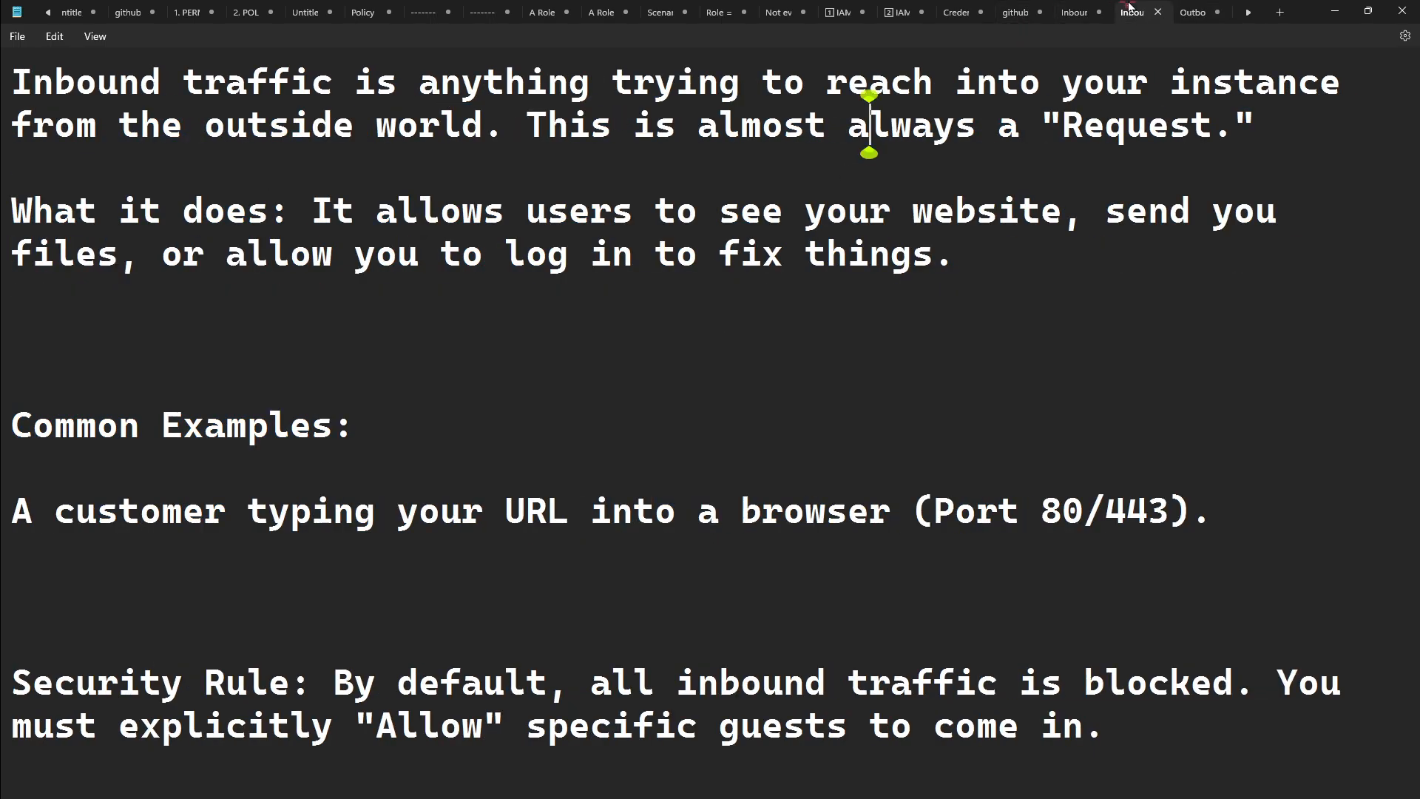
pyautogui.click(1335, 11)
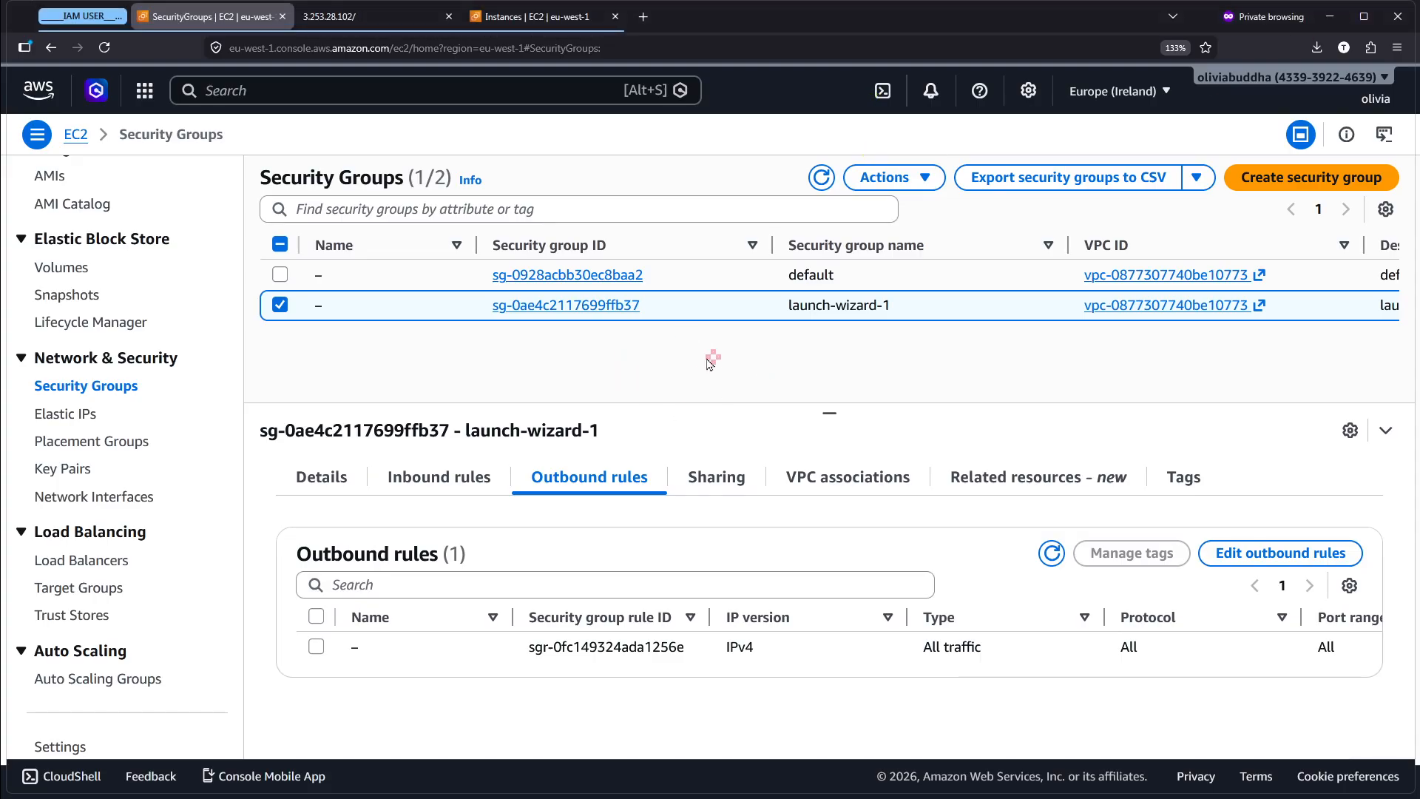